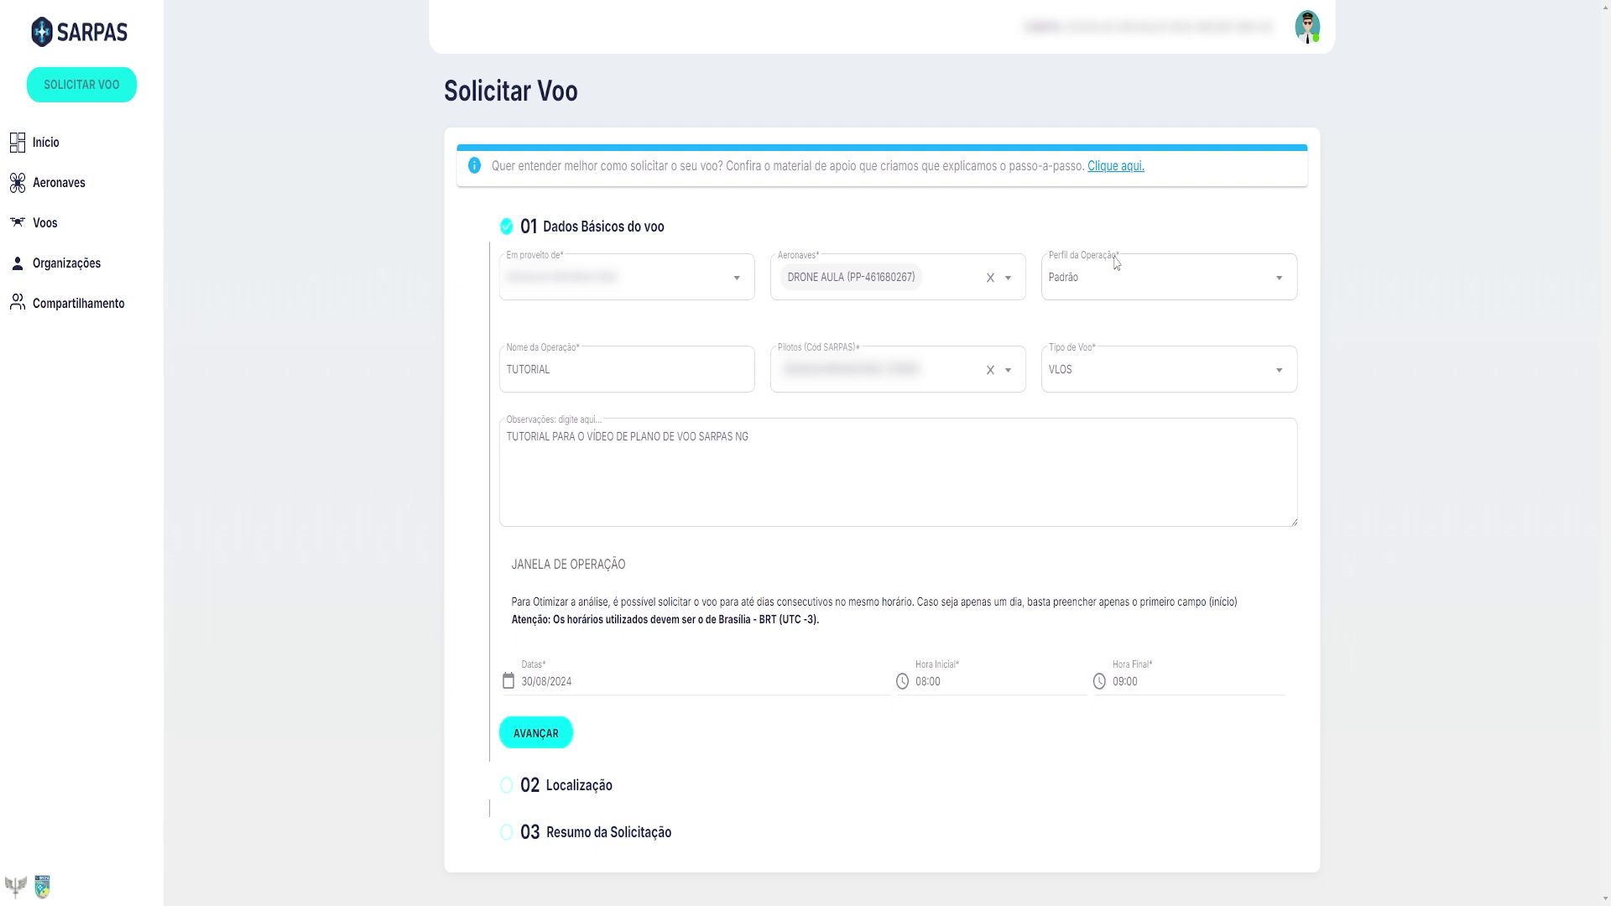
Choose Padrão as the operation profile and EVLOS as the flight type
{"action": "left_click", "coordinate": [1276, 282]}
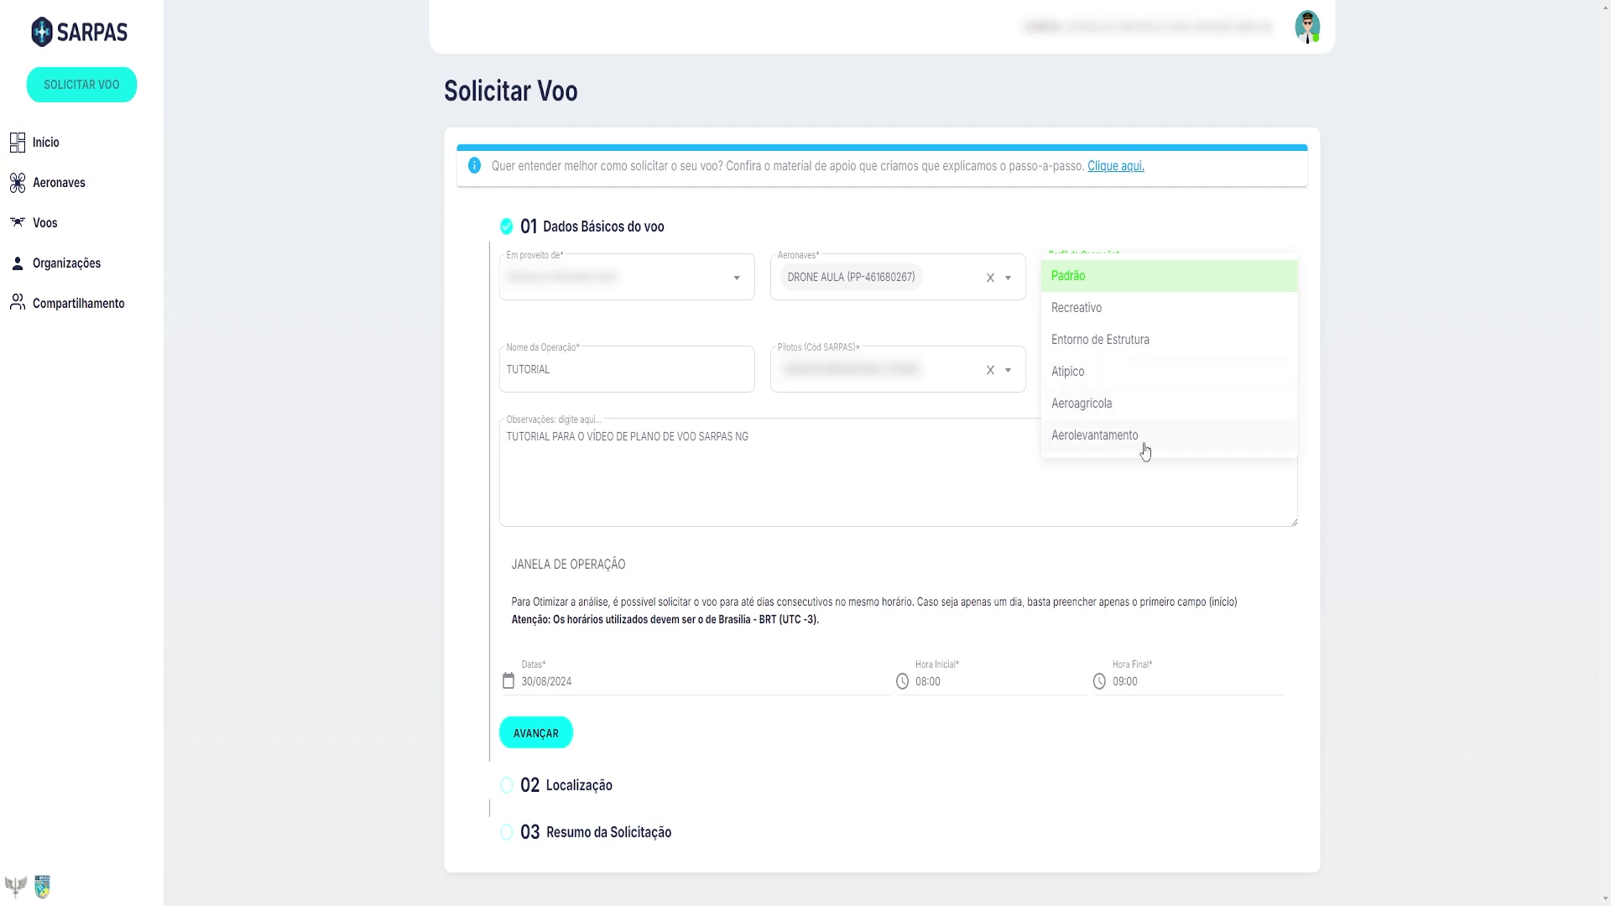
{"action": "left_click", "coordinate": [1097, 284]}
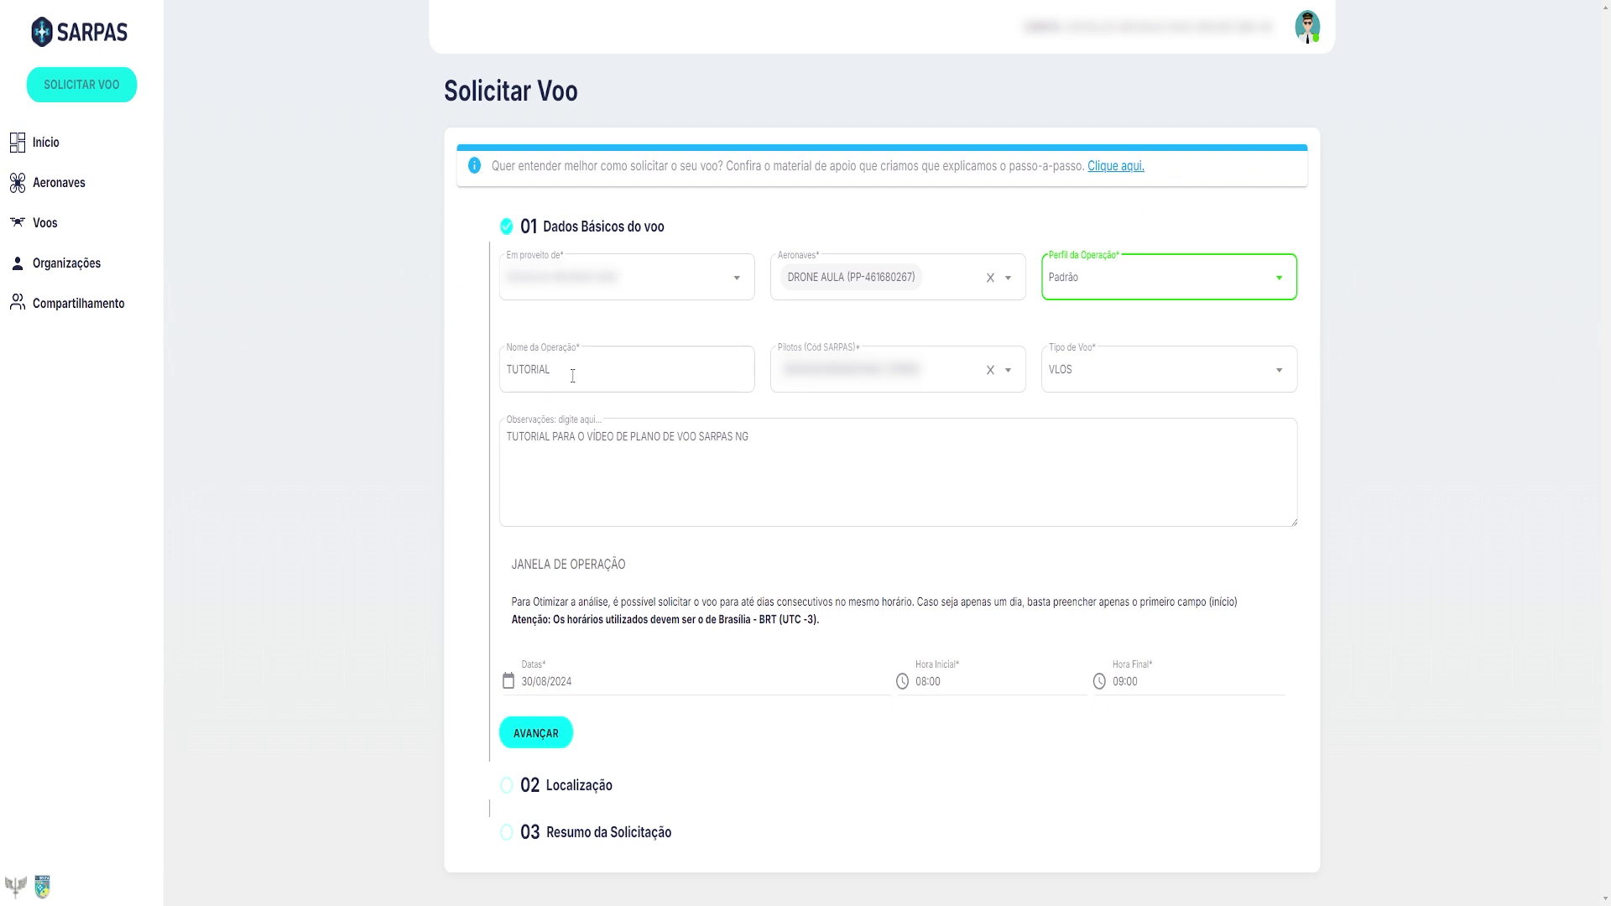
{"action": "left_click", "coordinate": [1089, 371]}
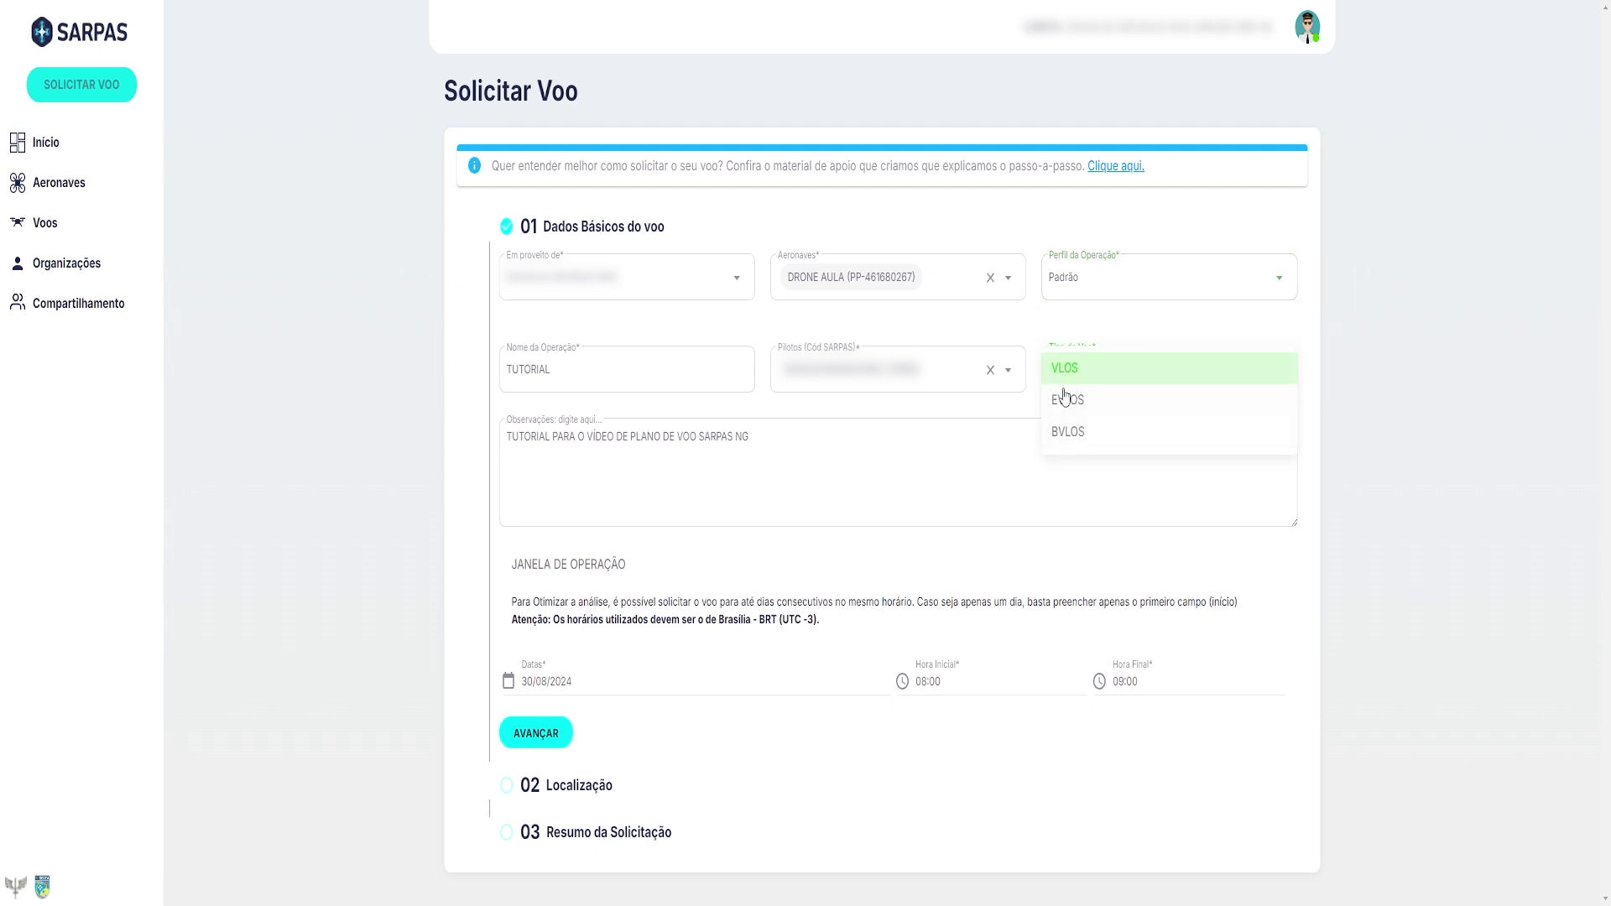
{"action": "left_click", "coordinate": [1070, 401]}
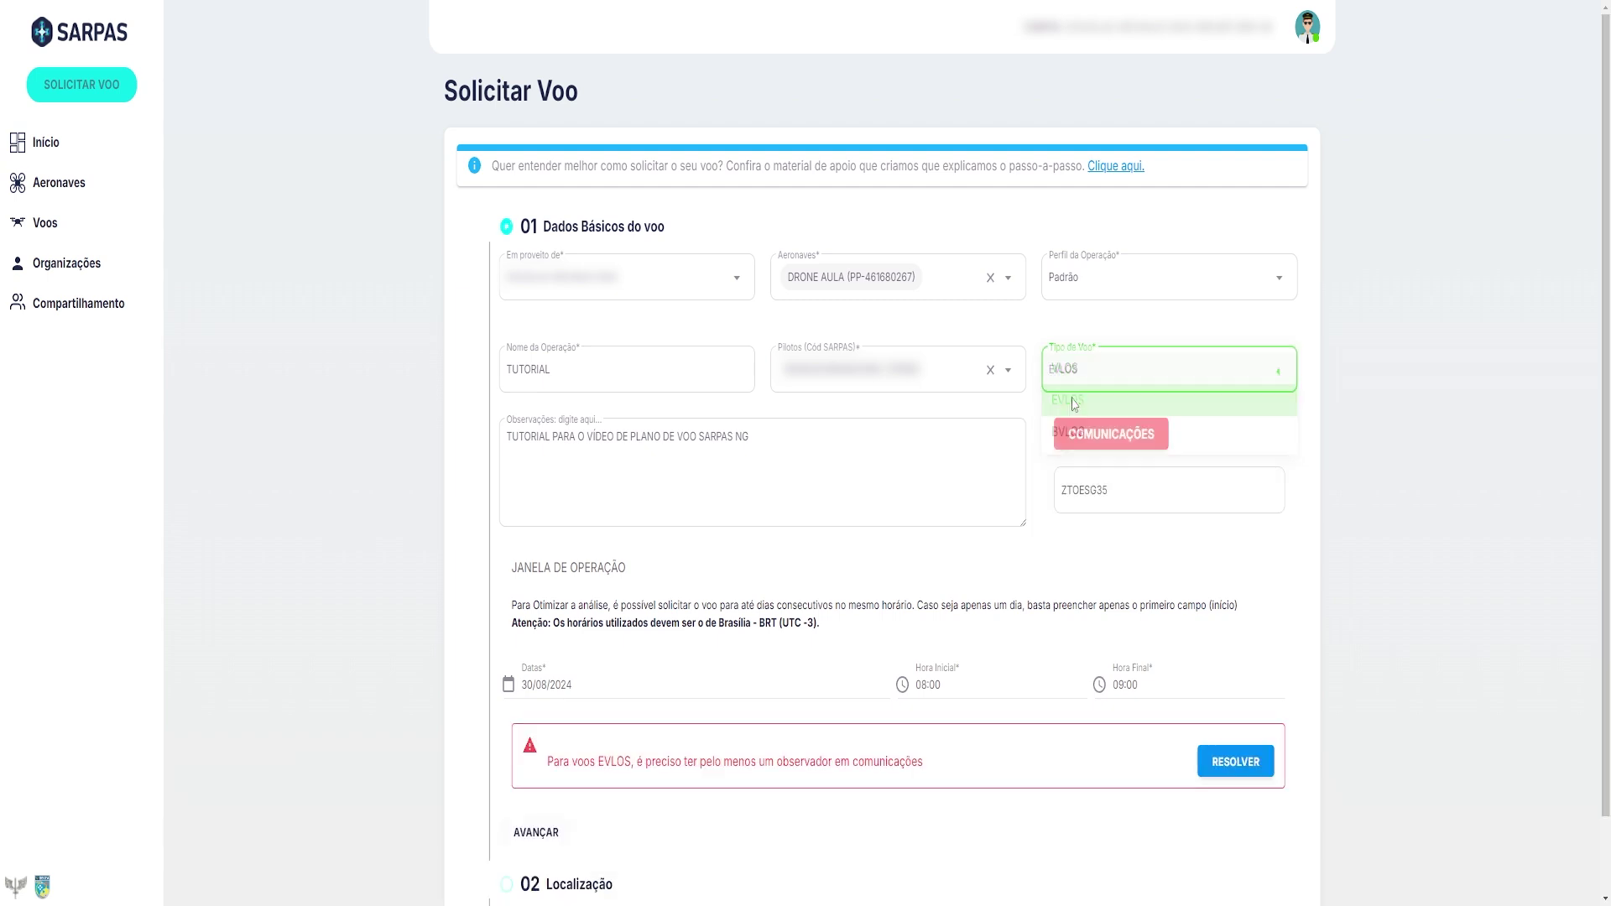
Add a communications entry for the pilot with the observer's name and phone number
{"action": "left_click", "coordinate": [1119, 442]}
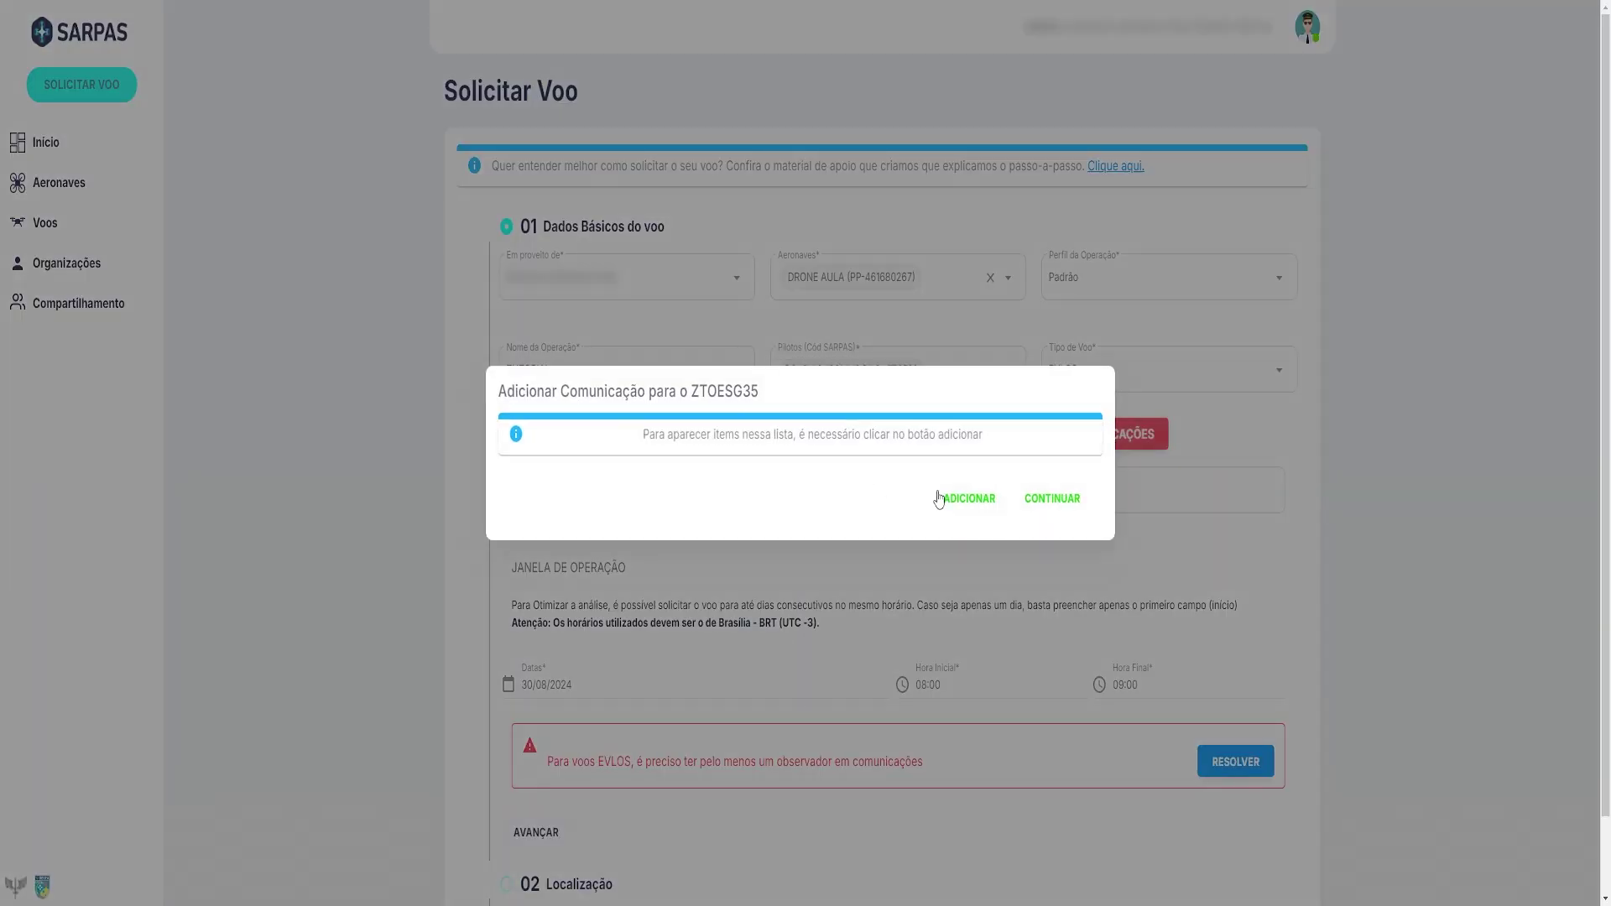
{"action": "left_click", "coordinate": [968, 500]}
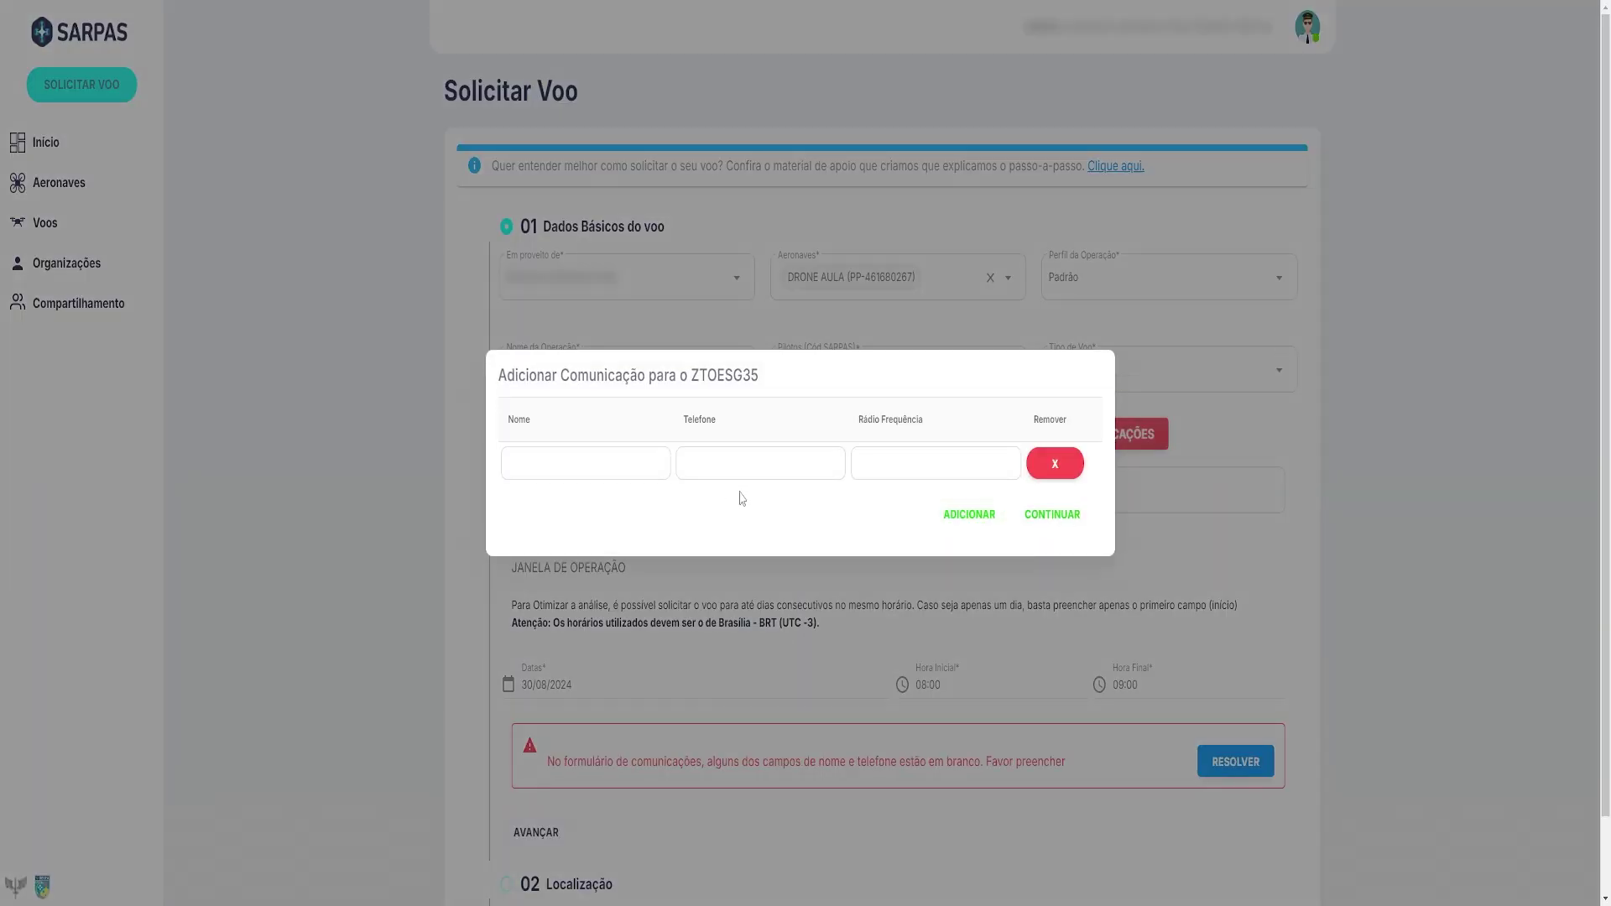
{"action": "left_click", "coordinate": [569, 475]}
{"action": "type", "text": "J"}
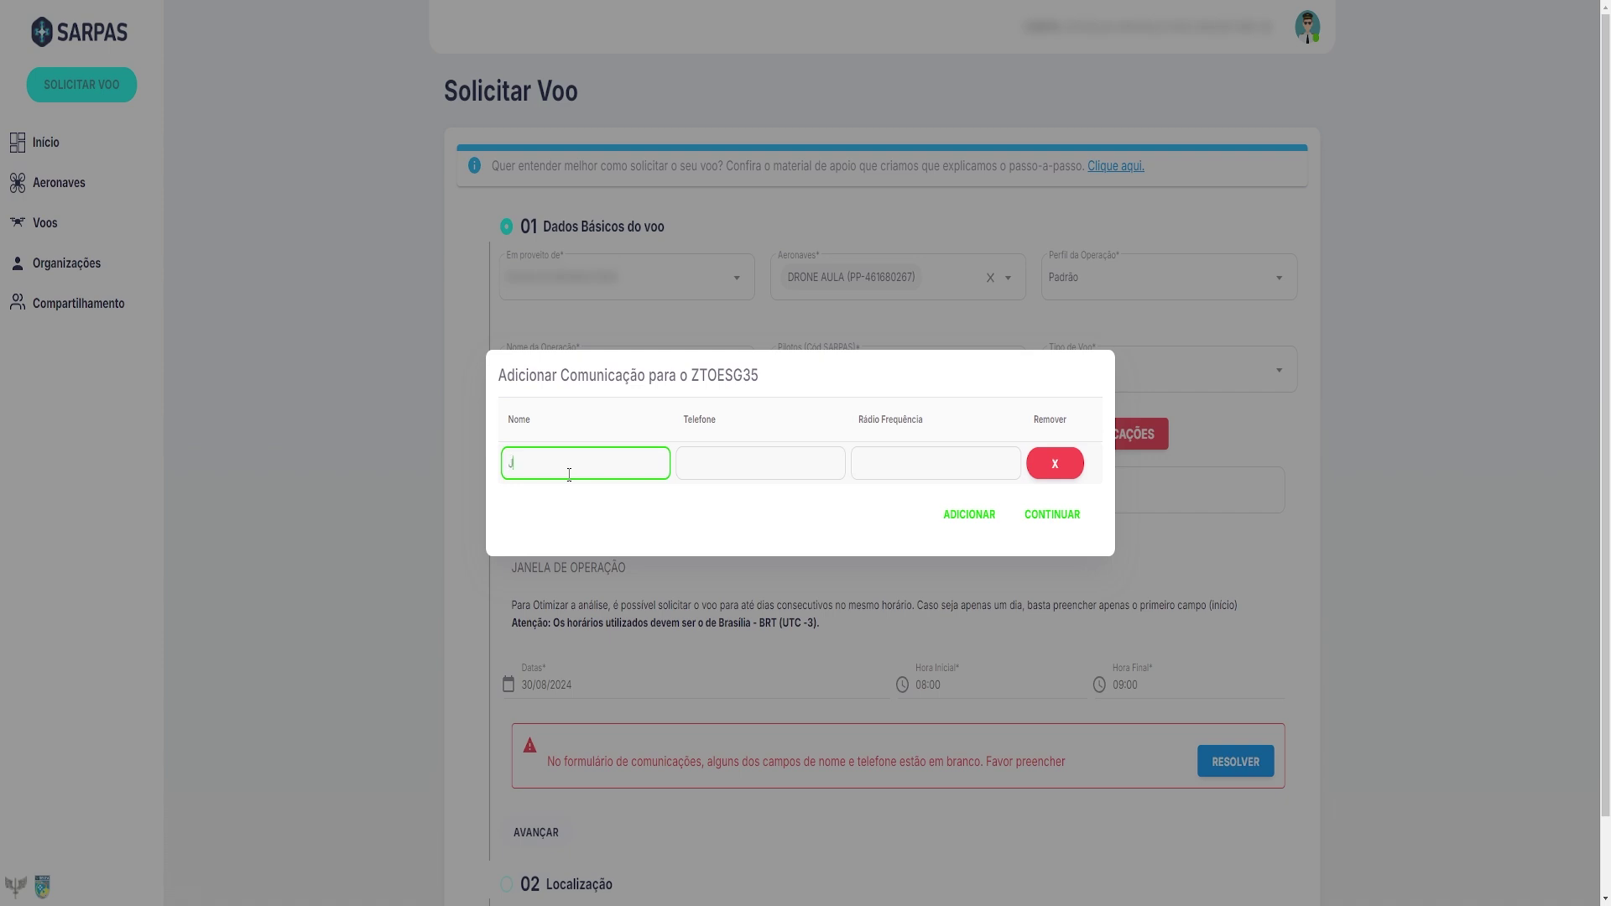
{"action": "type", "text": "OAOZINHO"}
{"action": "key", "text": "Tab"}
{"action": "type", "text": "12) 34"}
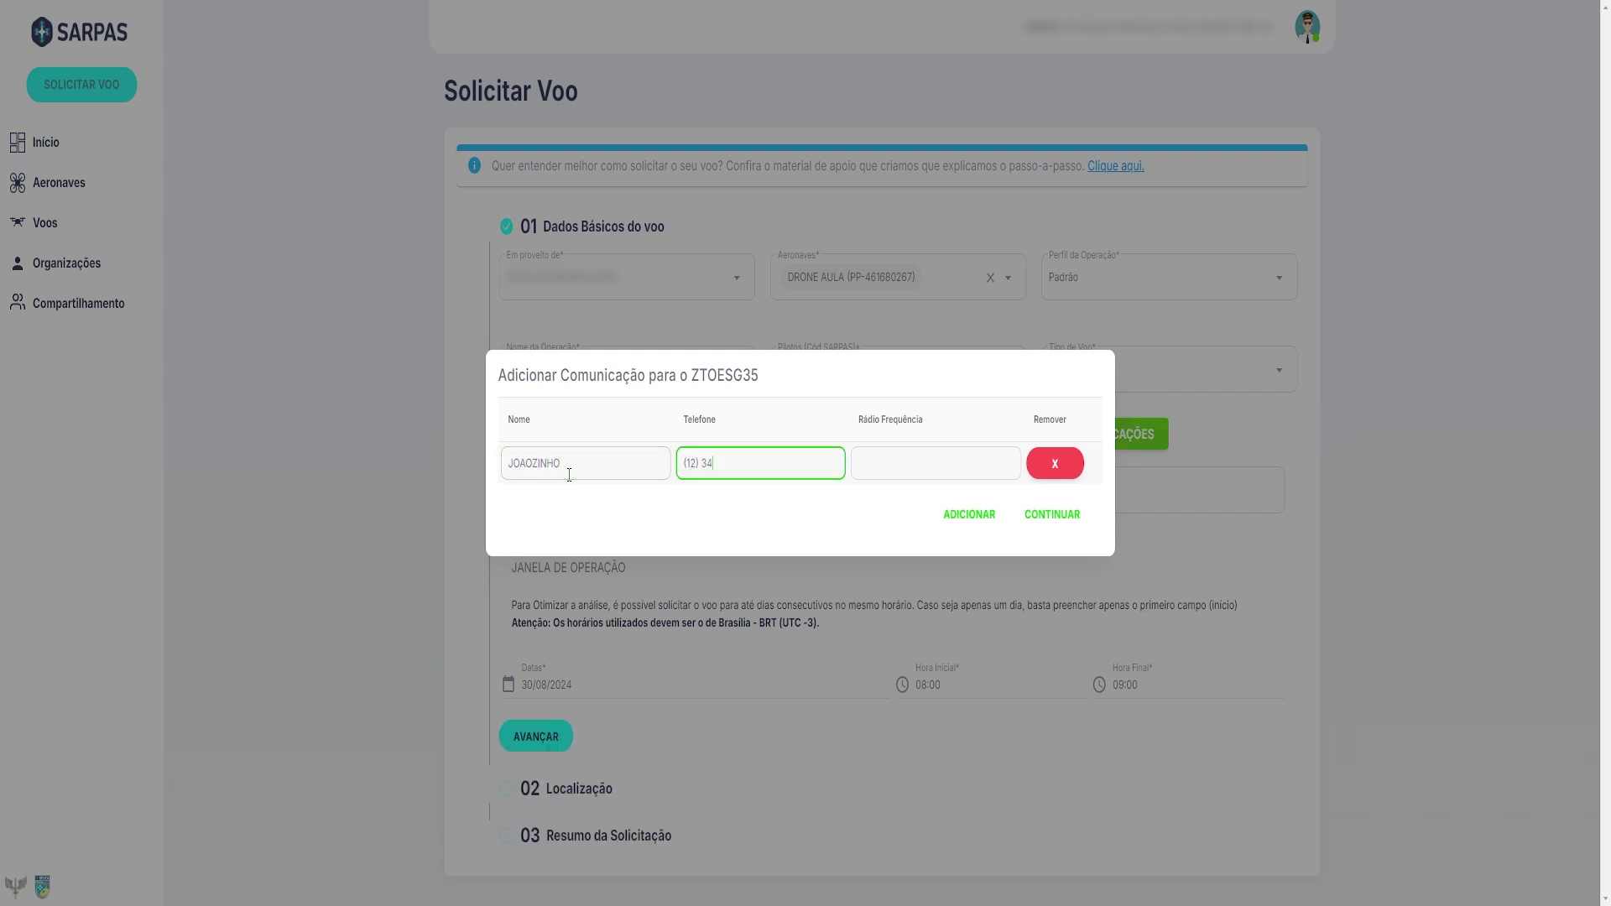
{"action": "type", "text": "567-8978"}
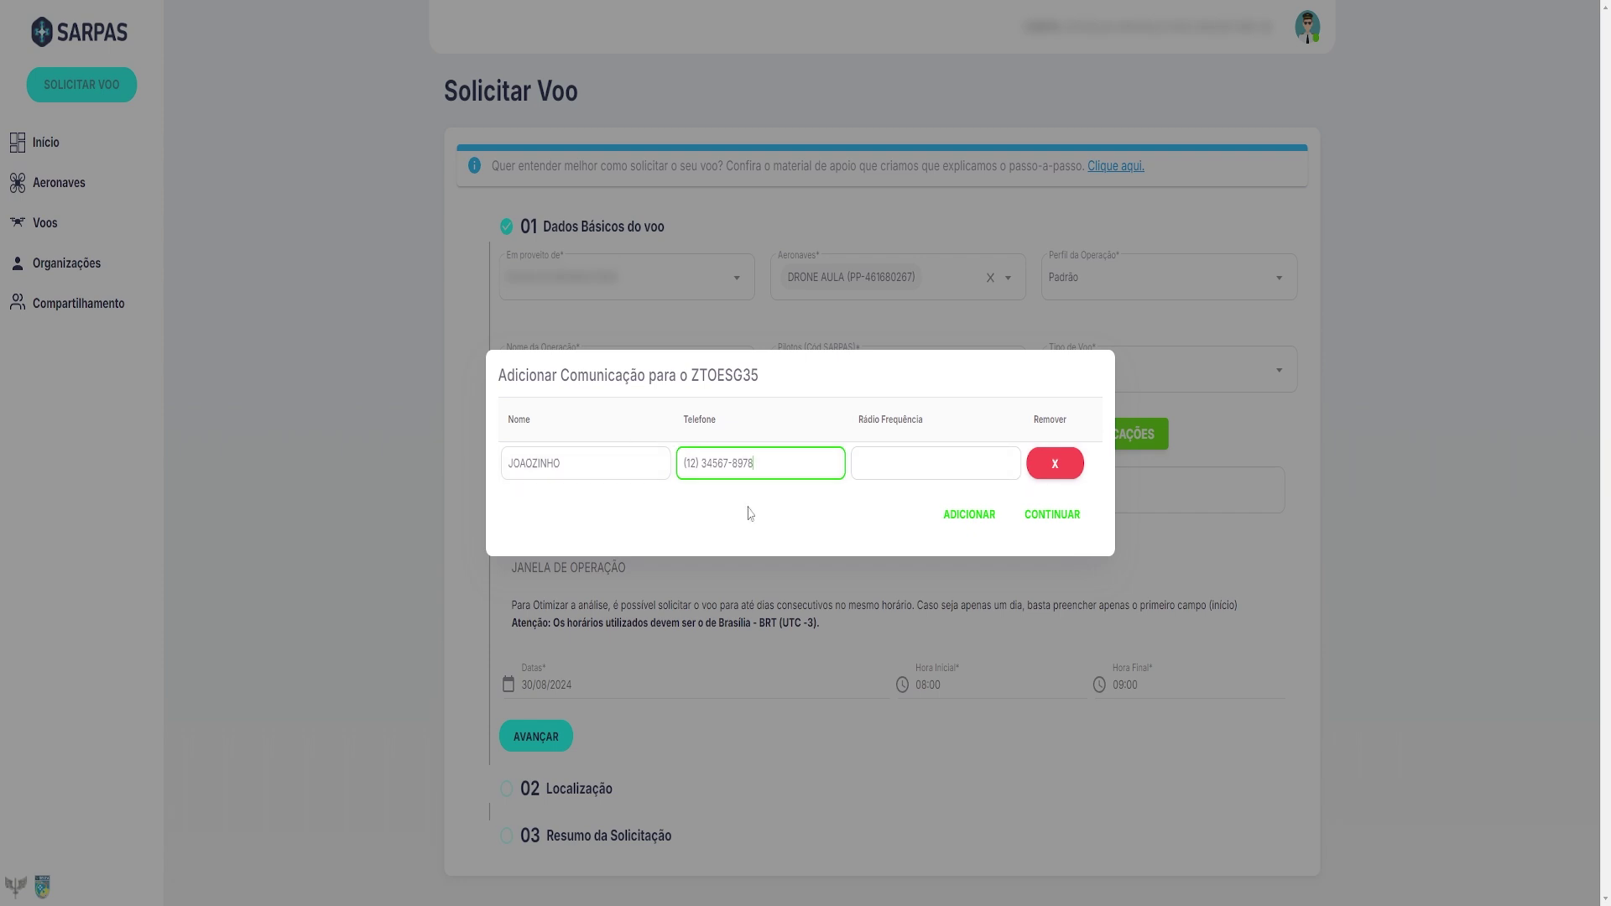
{"action": "left_click", "coordinate": [1035, 516]}
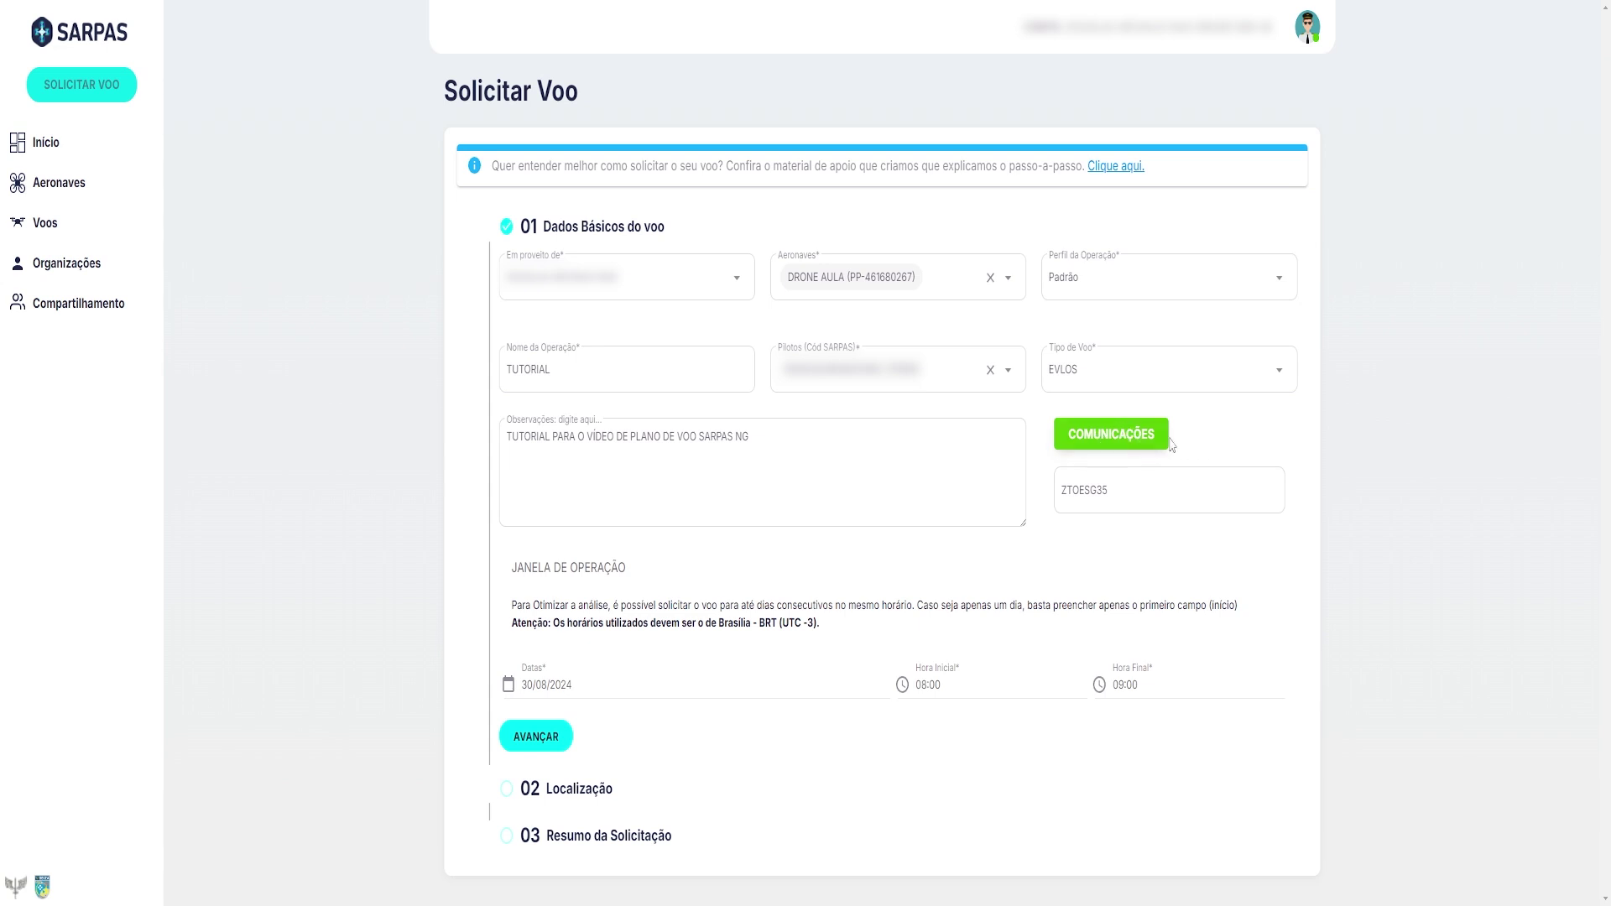
Set the flight type to VLOS and advance to the Localização stage
{"action": "left_click", "coordinate": [1283, 379]}
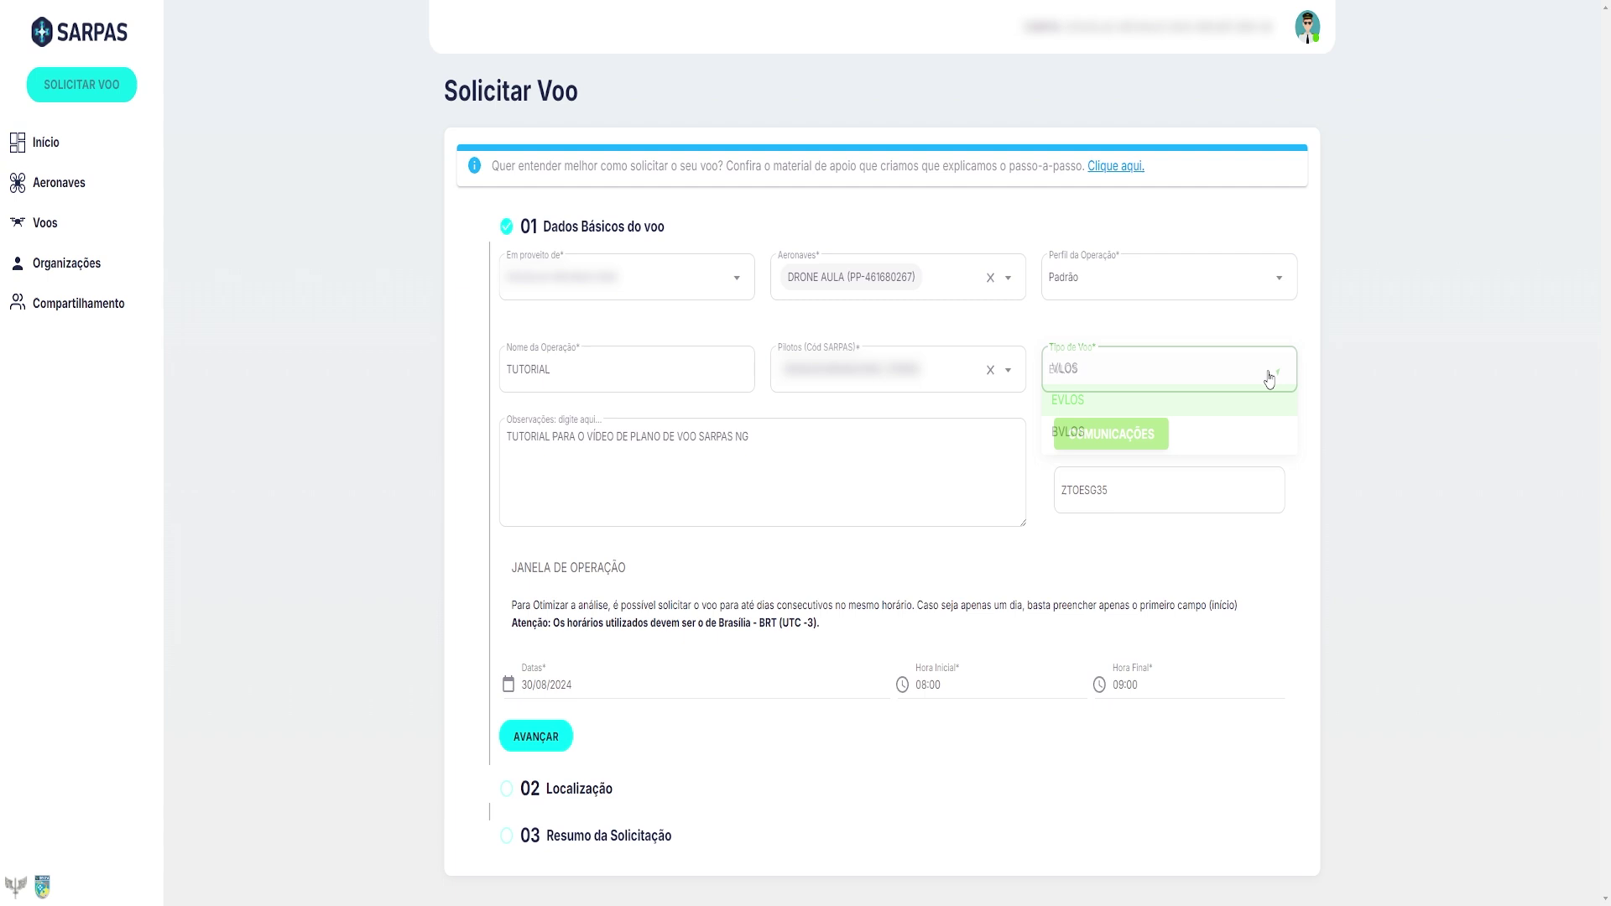
{"action": "left_click", "coordinate": [1083, 394]}
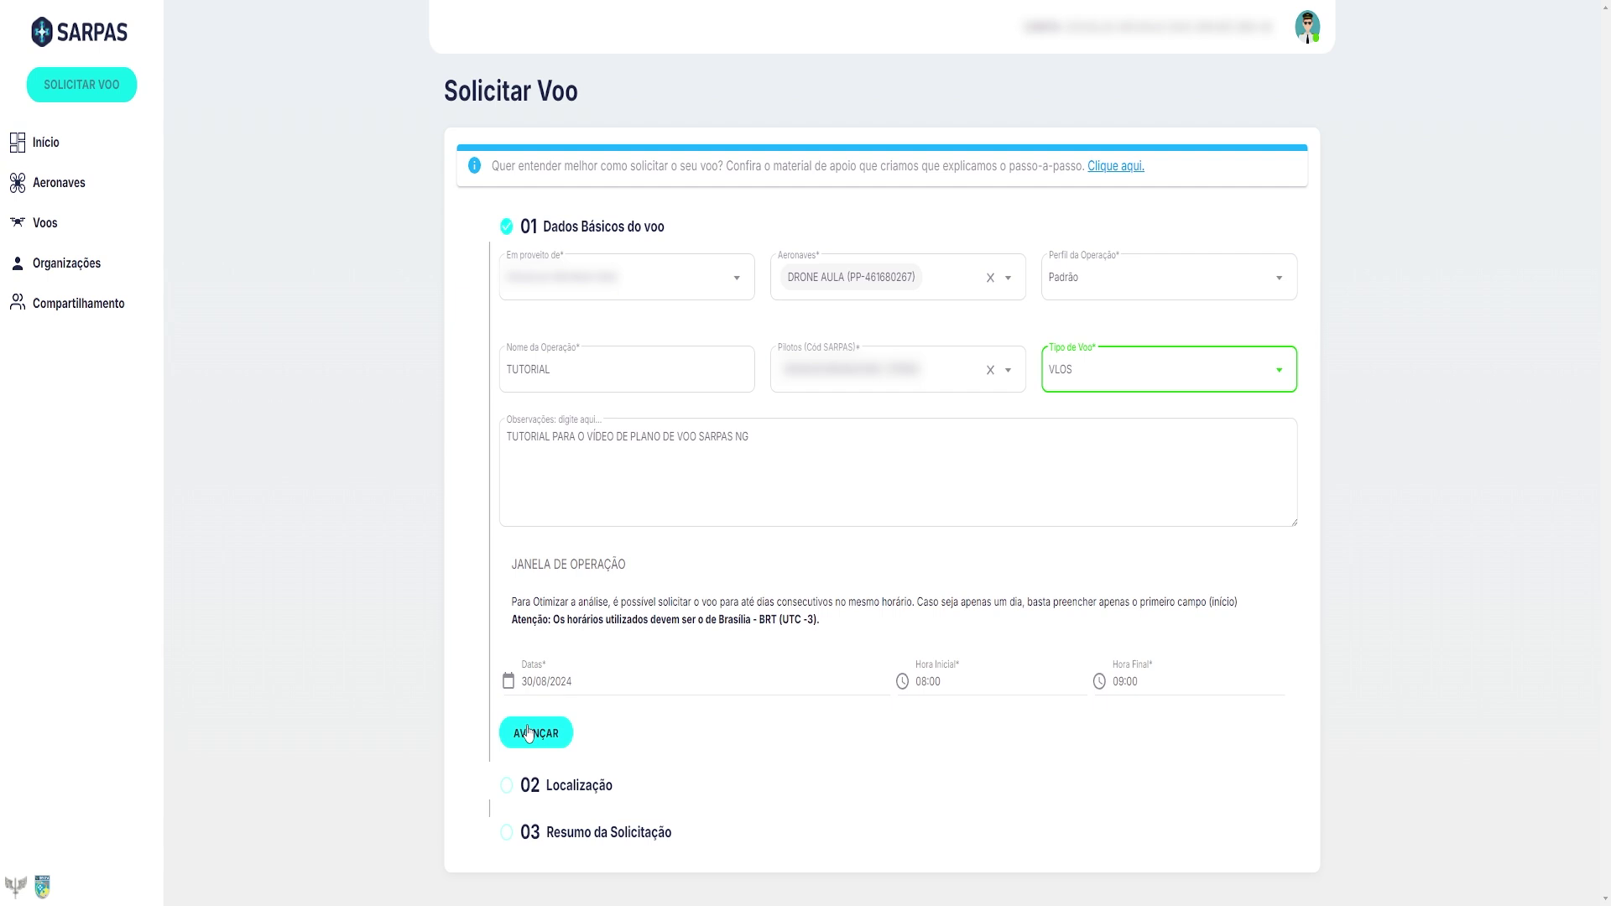
{"action": "left_click", "coordinate": [528, 733]}
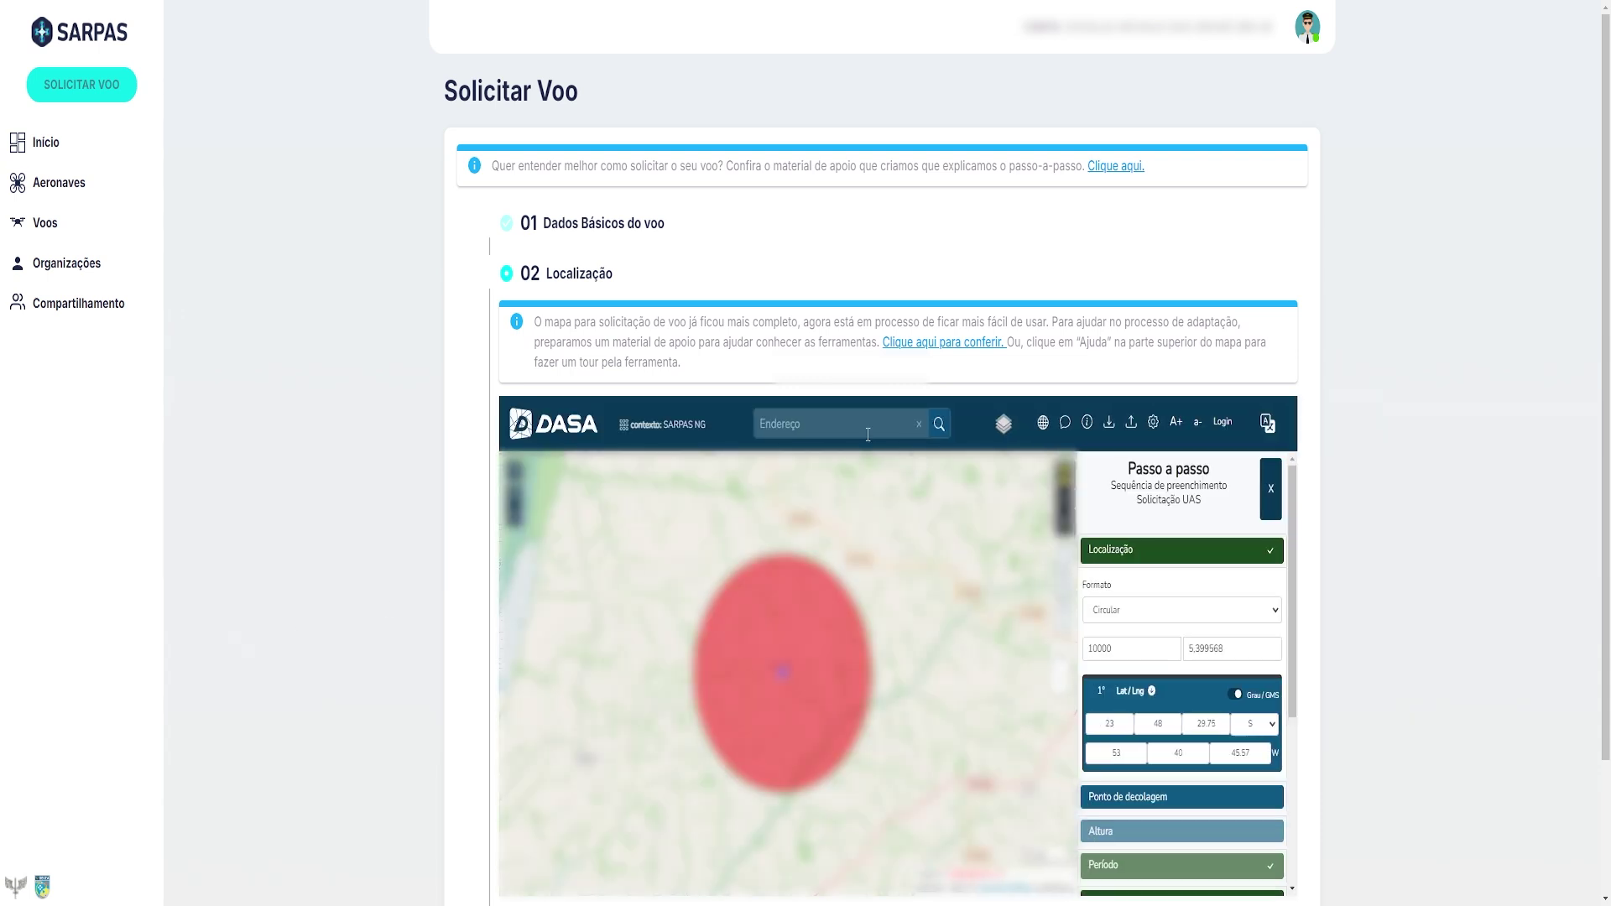
Search the map for PORTO SEGURO and expand the map to full screen
{"action": "left_click", "coordinate": [865, 432]}
{"action": "left_click", "coordinate": [856, 464]}
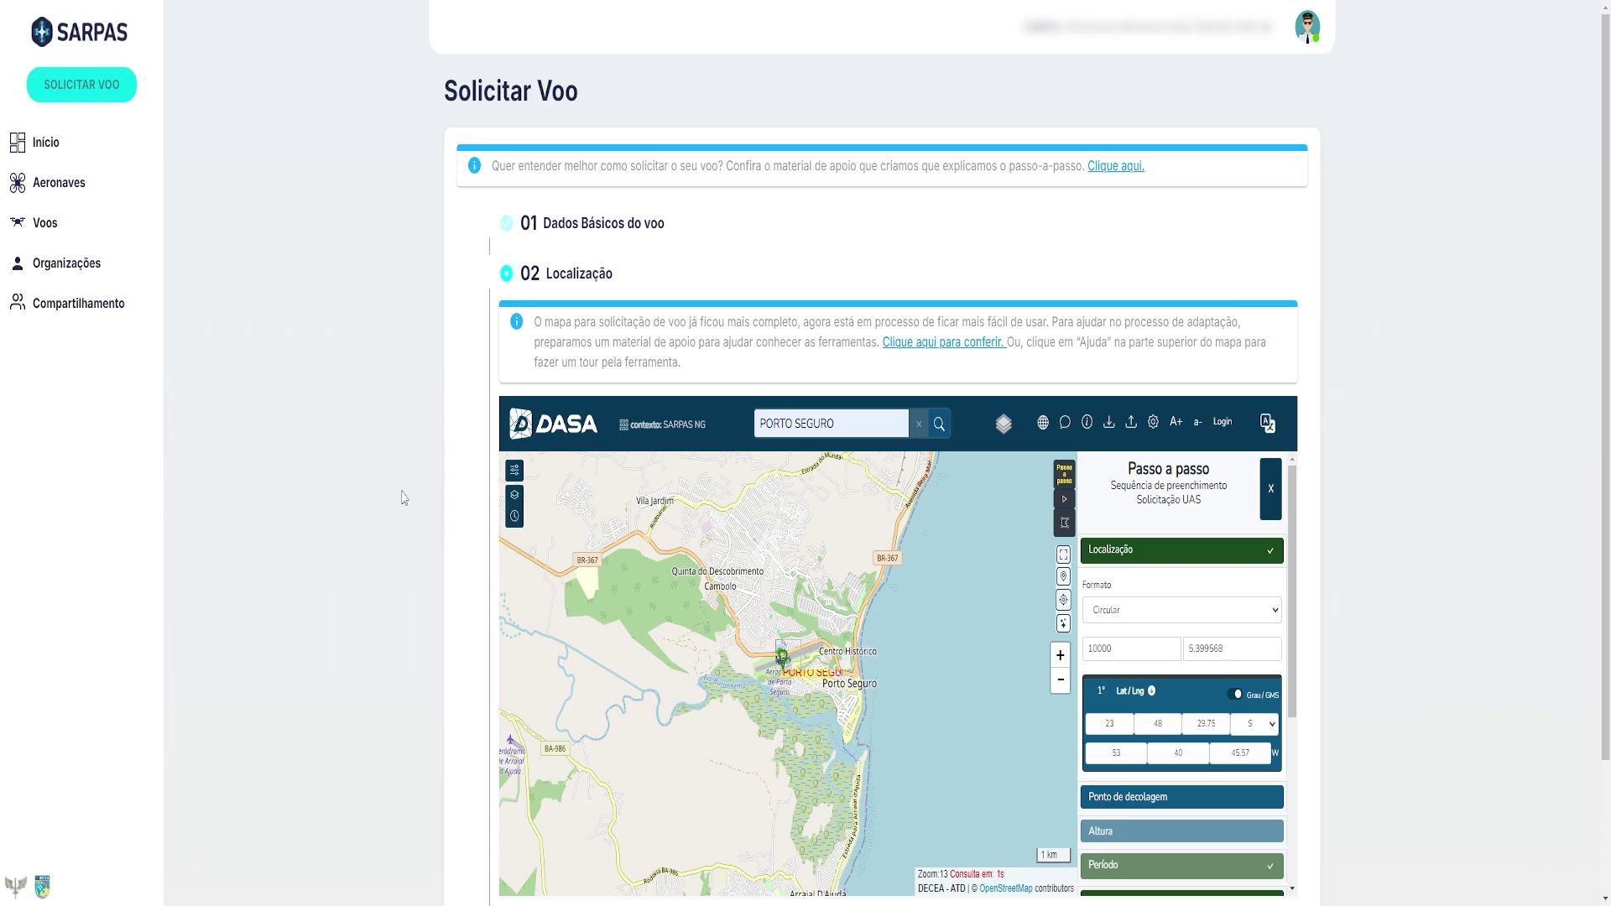
{"action": "left_click", "coordinate": [1063, 554]}
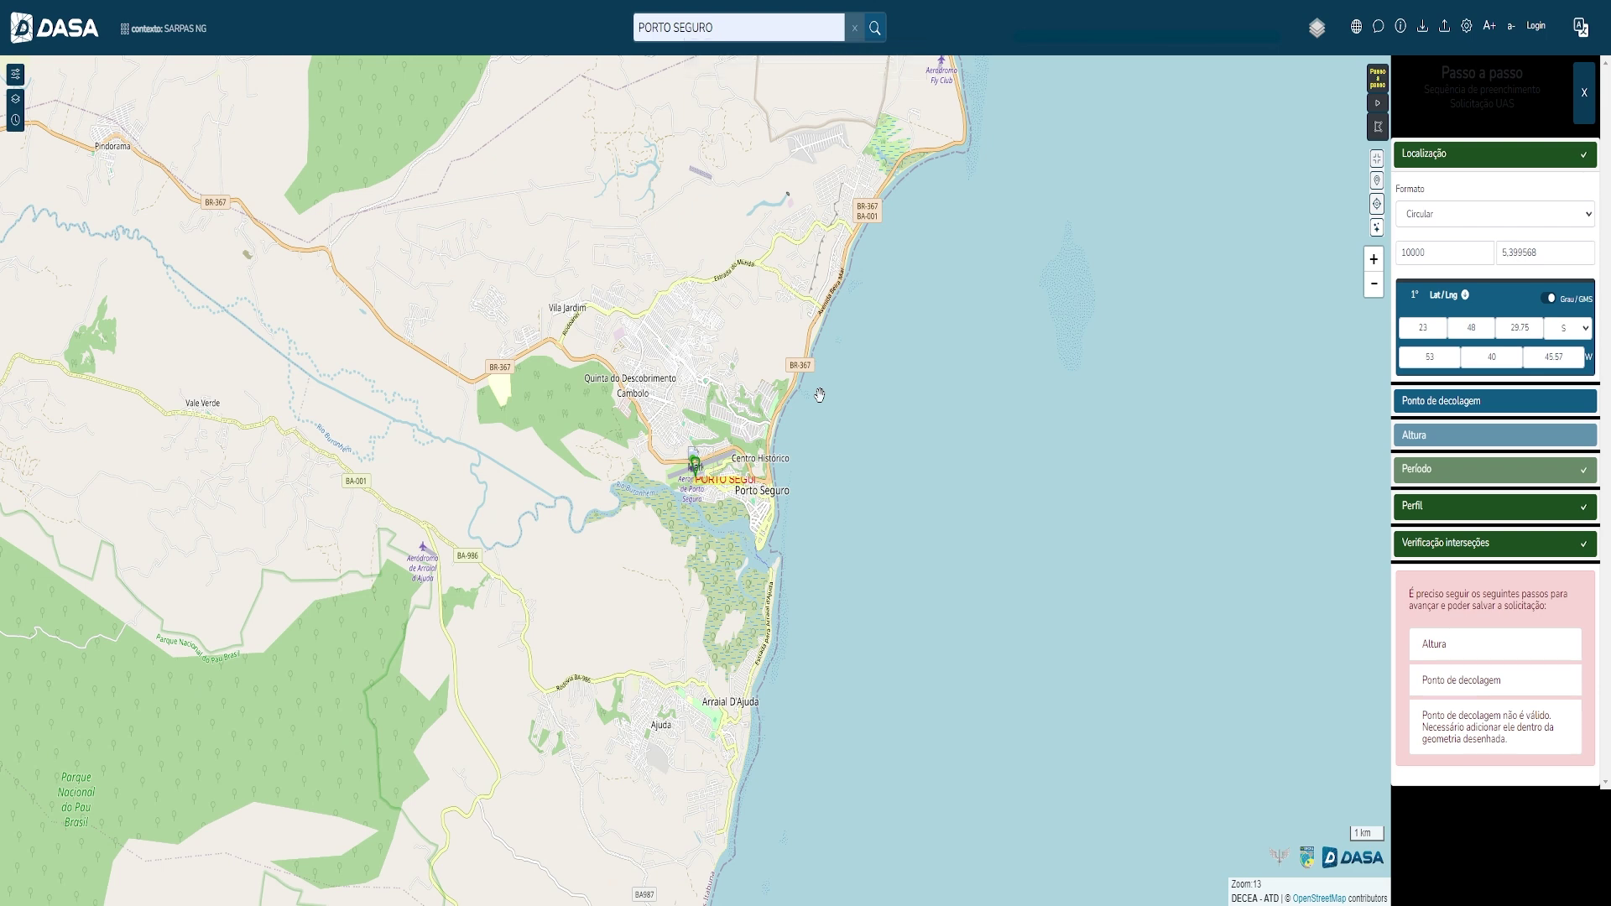
Place the centre of the circular flight area on the residential street grid north of Rio Mundaí
{"action": "left_click_drag", "start_coordinate": [730, 329], "coordinate": [803, 411]}
{"action": "scroll", "coordinate": [803, 411], "scroll_direction": "up", "scroll_amount": 2}
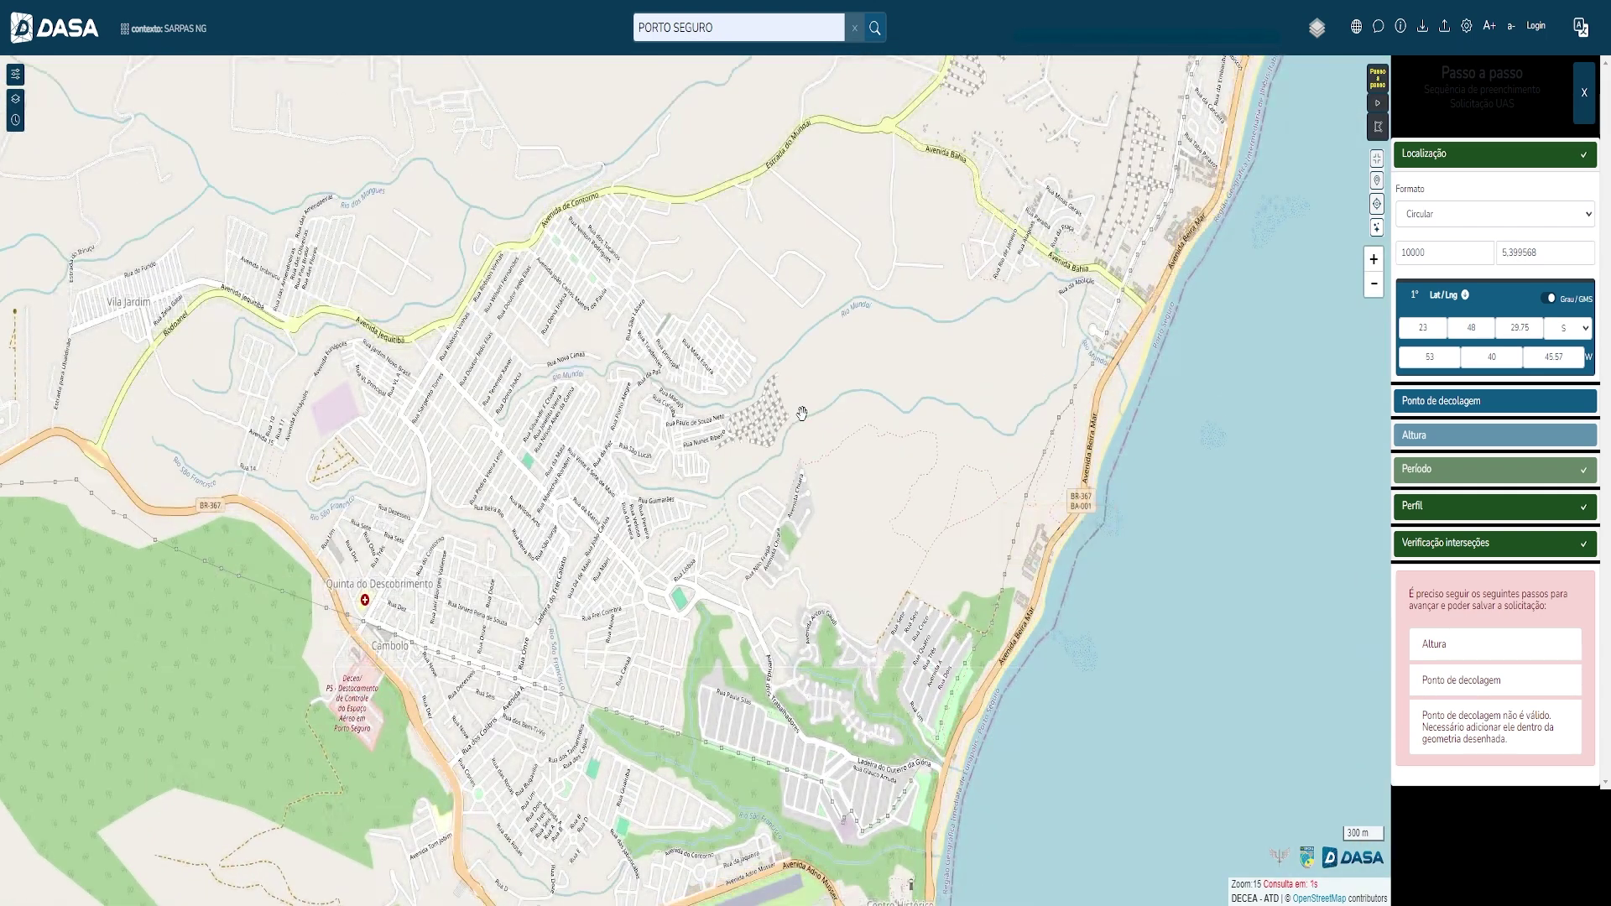
{"action": "scroll", "coordinate": [714, 344], "scroll_direction": "up", "scroll_amount": 1}
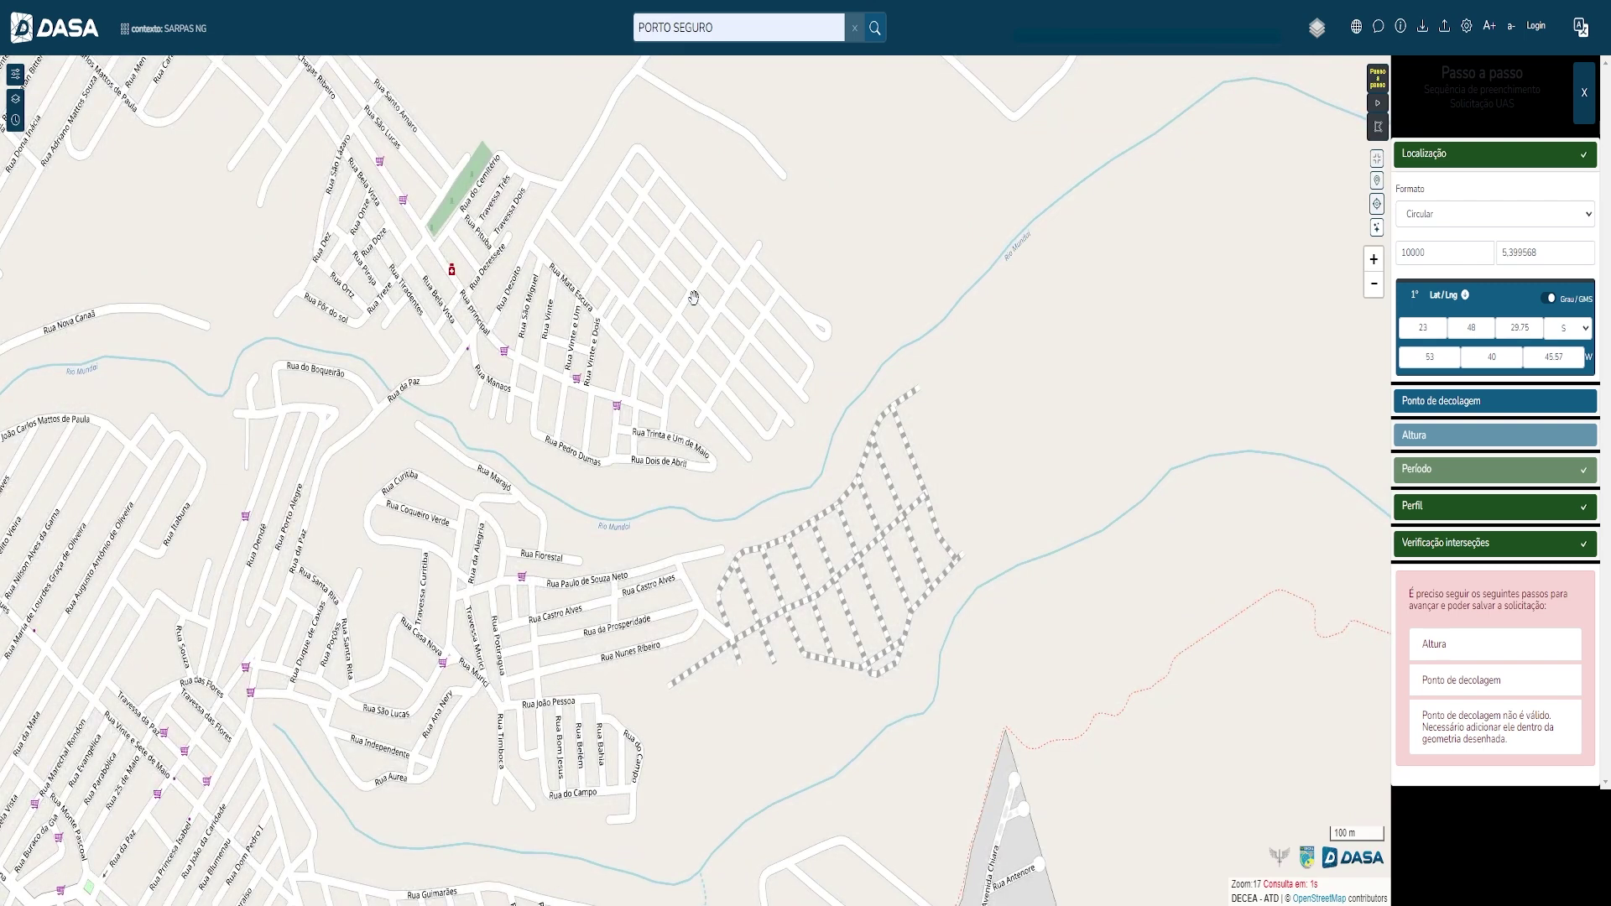
{"action": "left_click", "coordinate": [694, 297]}
Set the radius of the circular flight area to 500 m and close the location settings
{"action": "scroll", "coordinate": [889, 552], "scroll_direction": "down", "scroll_amount": 2}
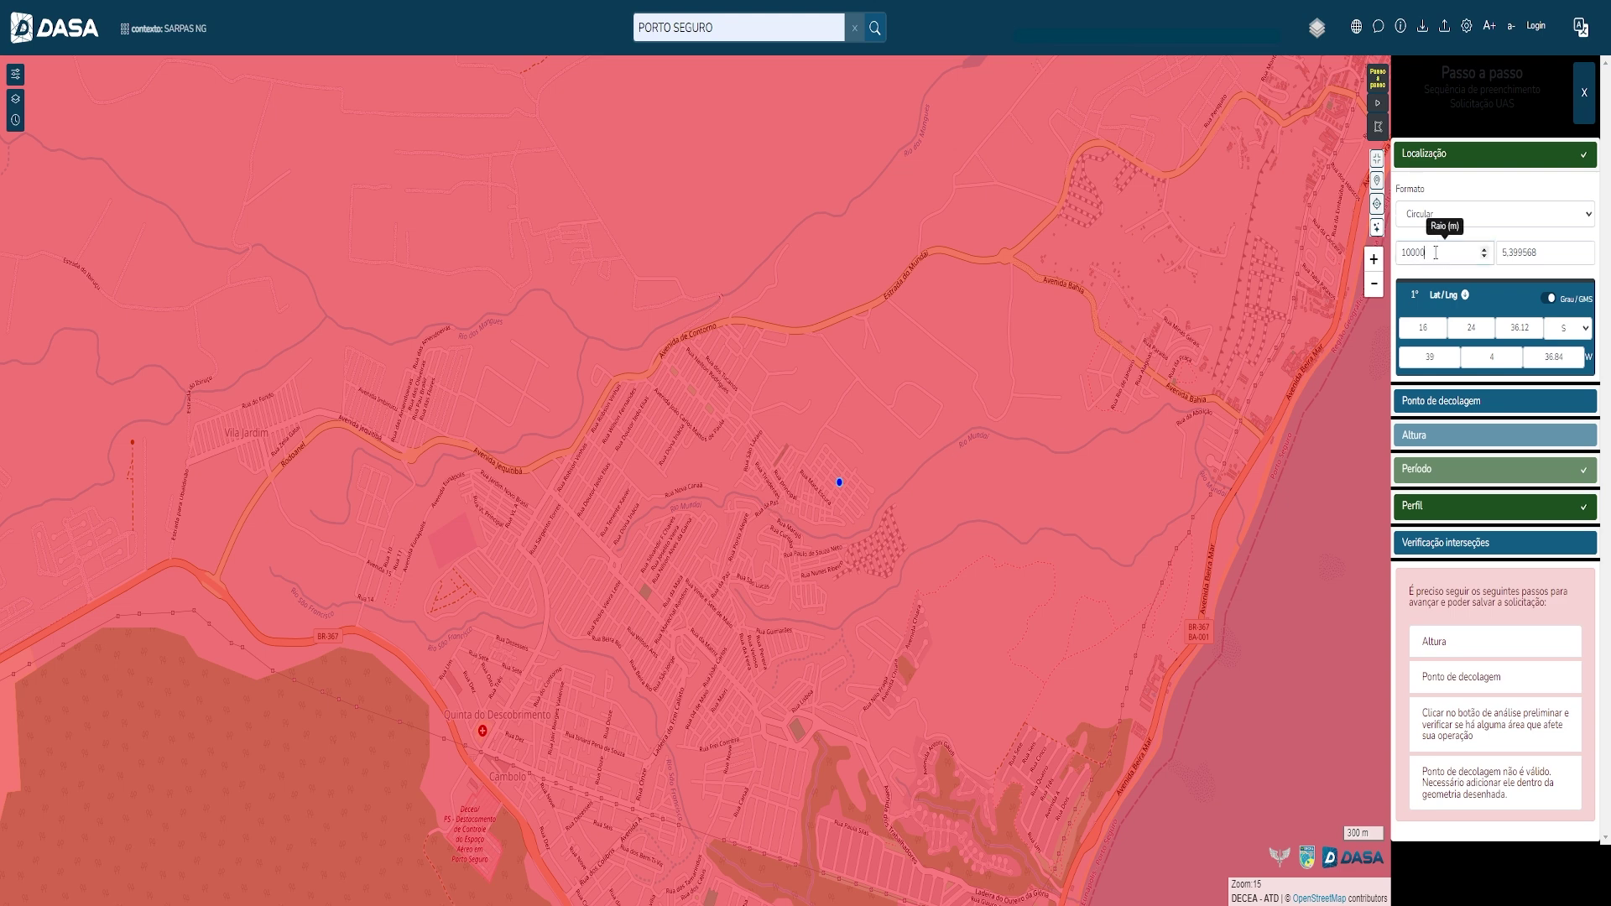
{"action": "left_click_drag", "start_coordinate": [1435, 252], "coordinate": [1397, 259]}
{"action": "type", "text": "5"}
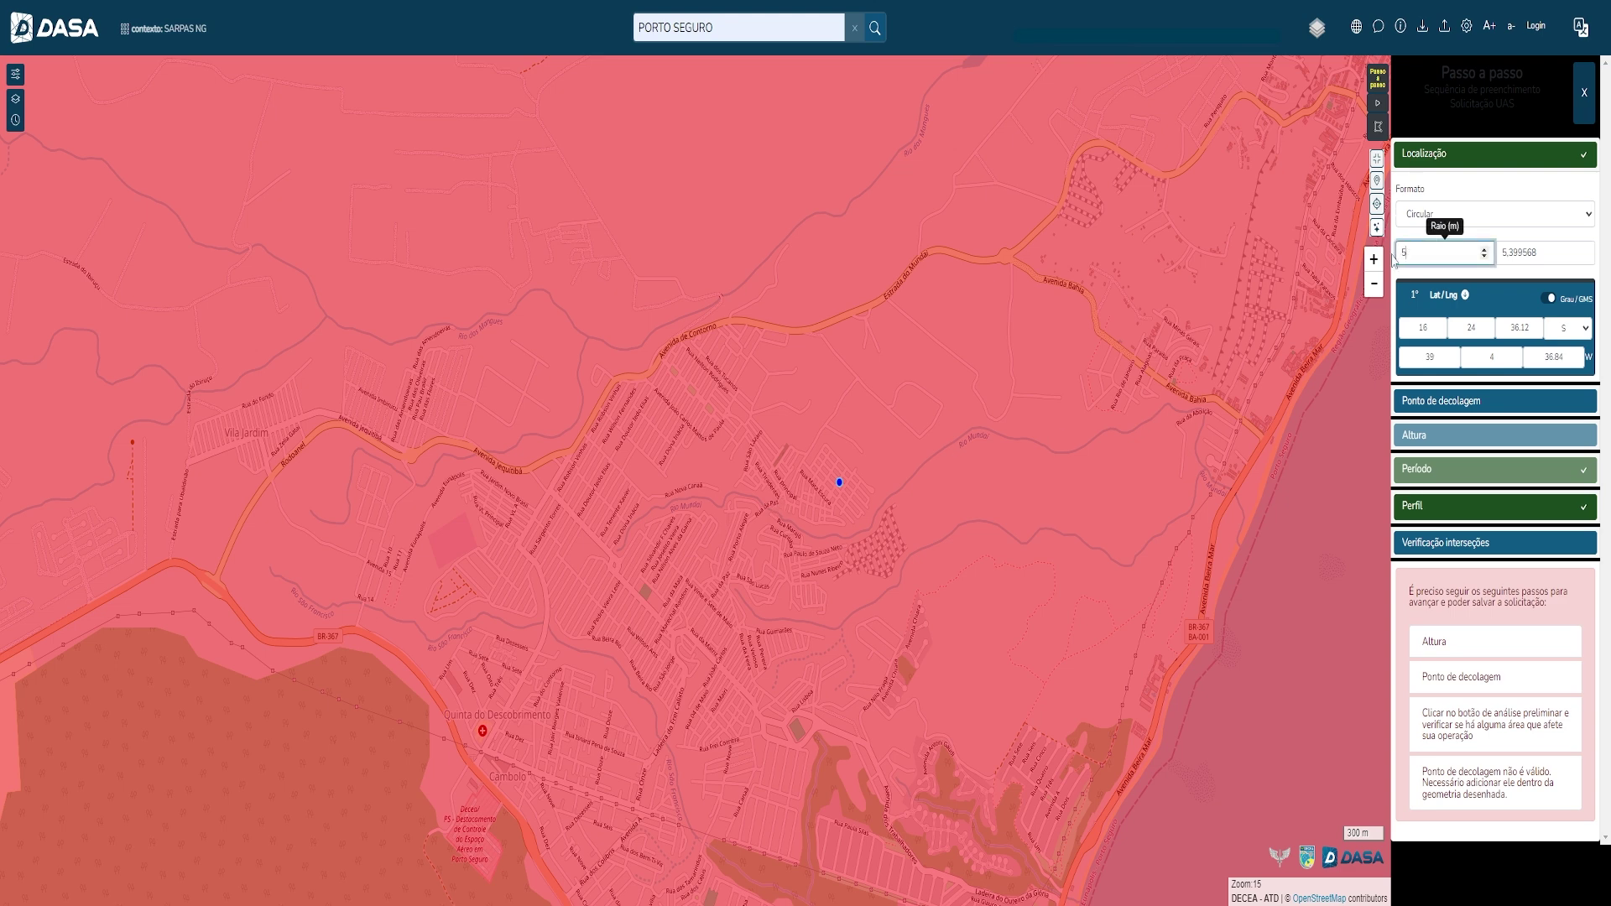
{"action": "type", "text": "00"}
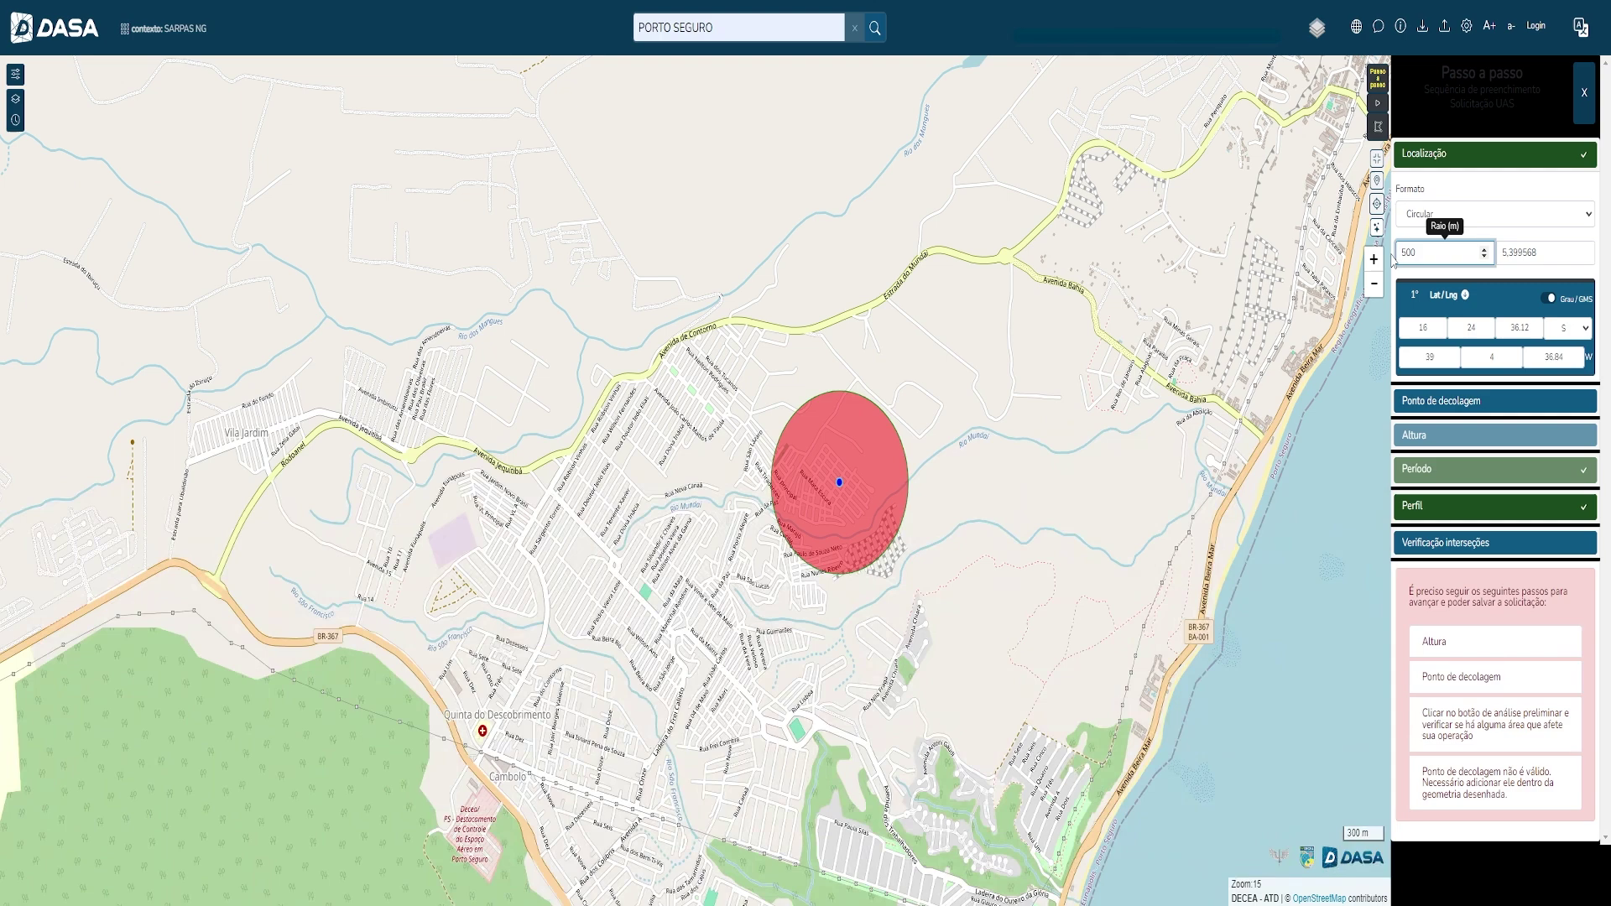
{"action": "left_click", "coordinate": [1446, 161]}
Set the takeoff point at the centre of the circular flight area
{"action": "left_click", "coordinate": [1445, 192]}
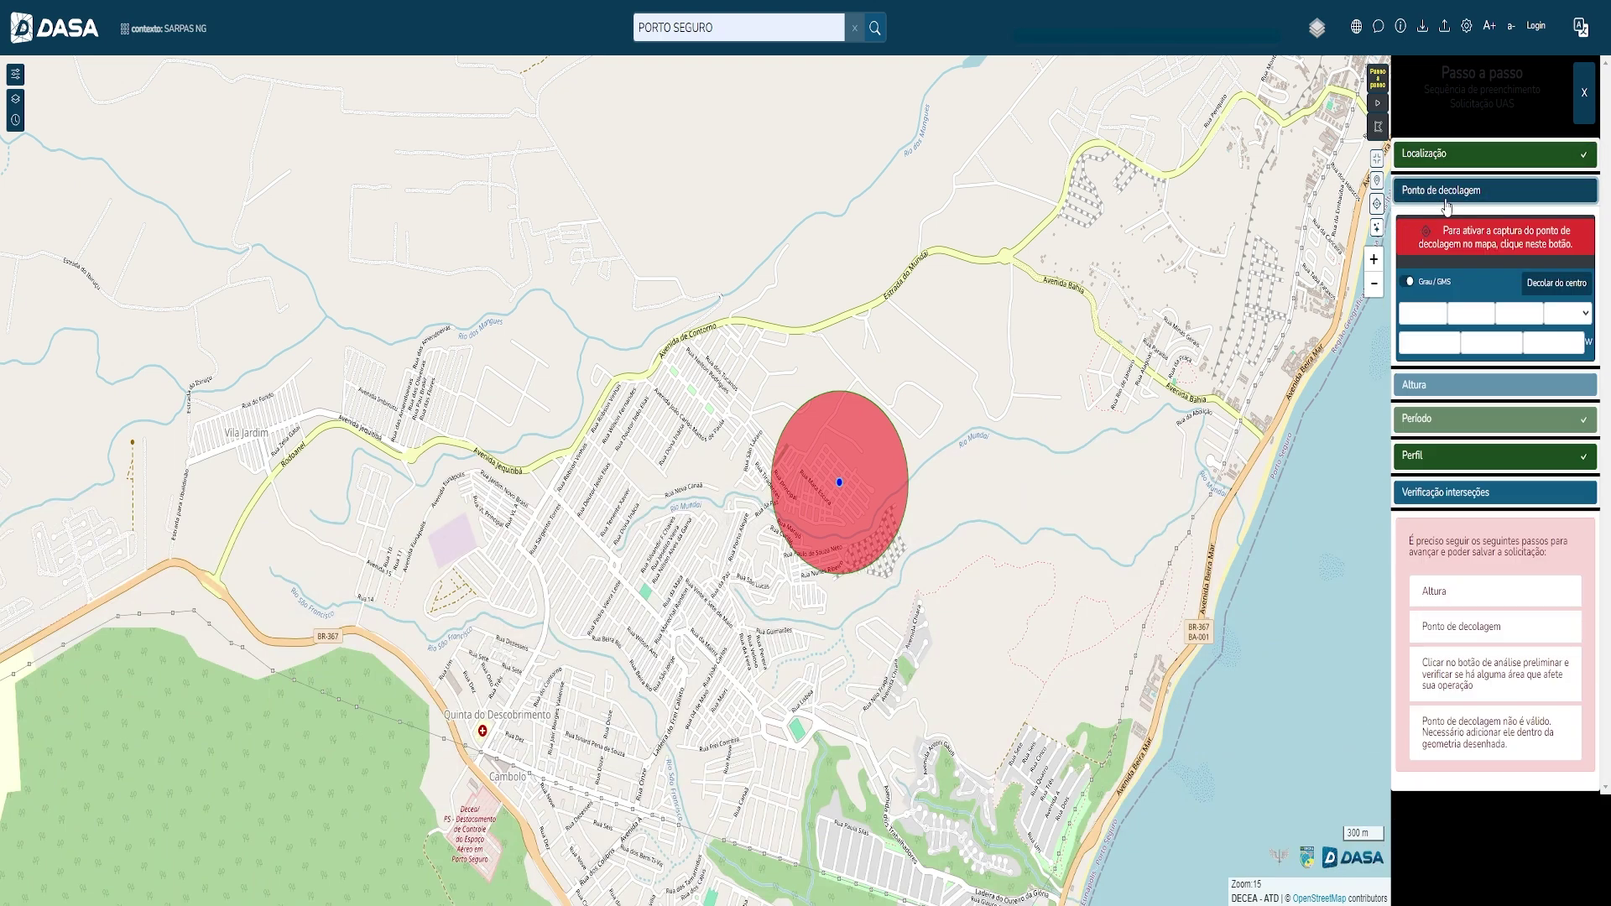
{"action": "scroll", "coordinate": [956, 482], "scroll_direction": "up", "scroll_amount": 1}
{"action": "scroll", "coordinate": [865, 492], "scroll_direction": "up", "scroll_amount": 1}
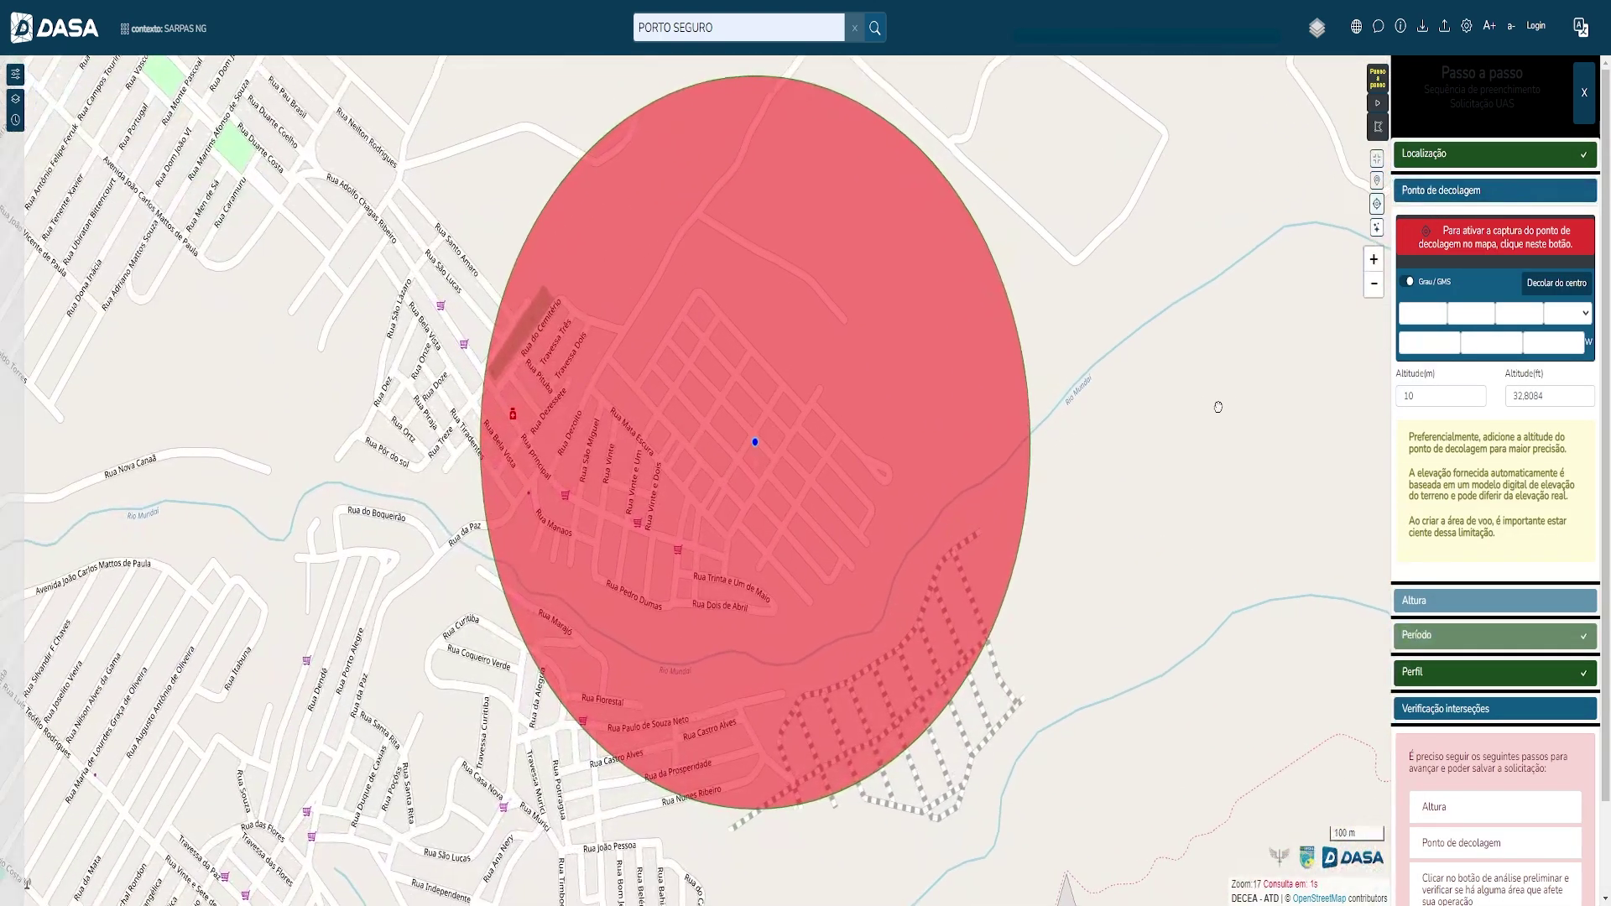
{"action": "left_click", "coordinate": [1544, 286]}
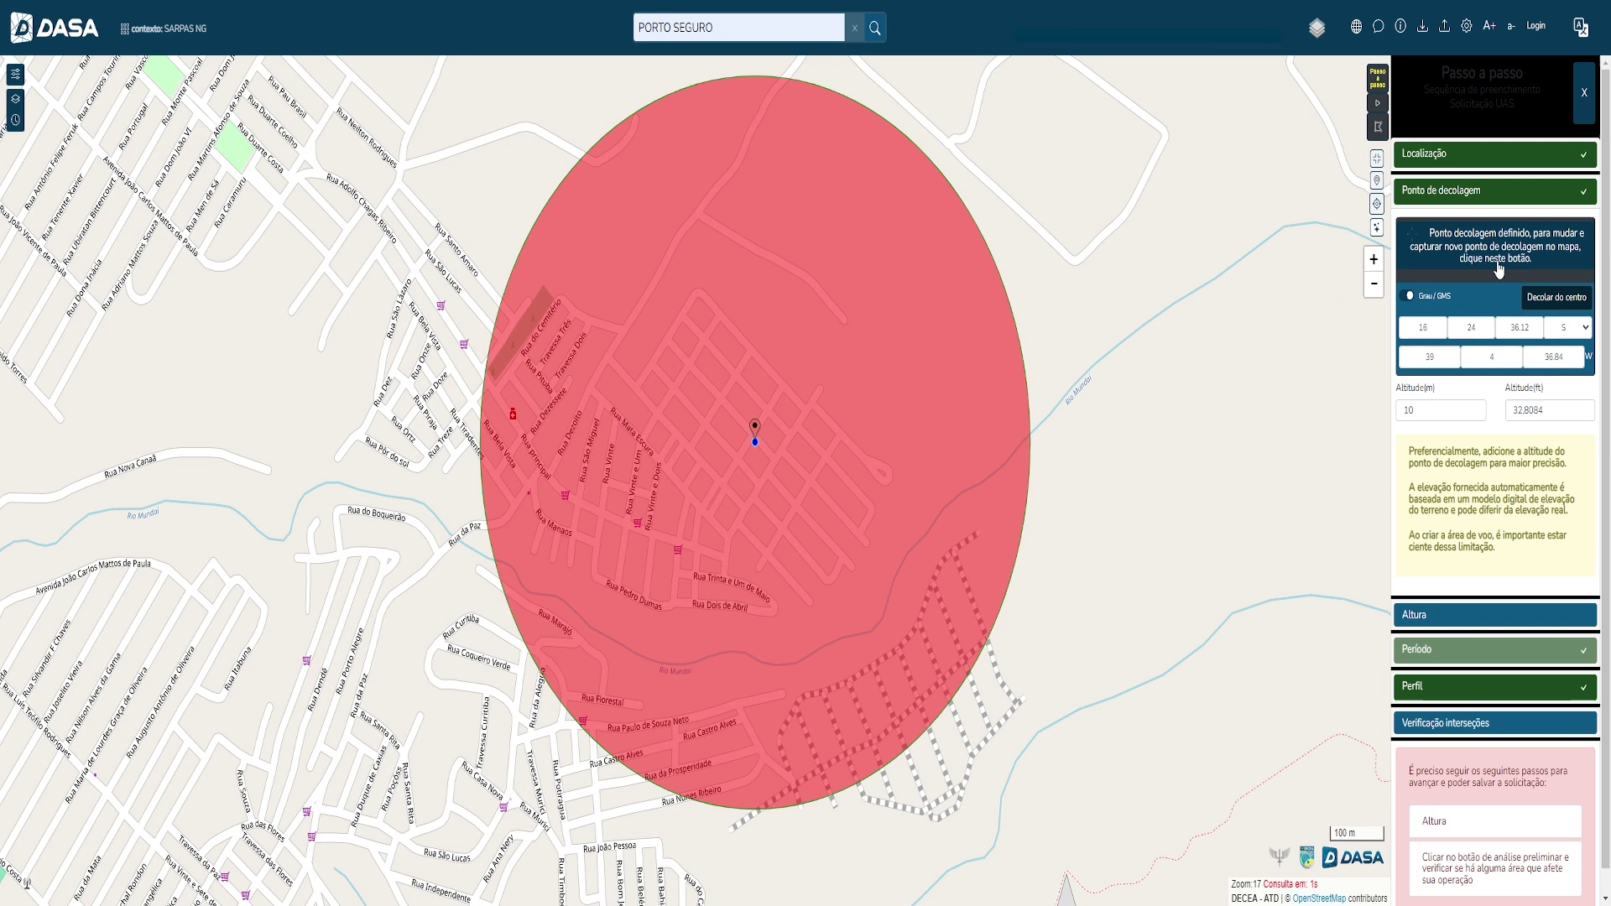
{"action": "left_click", "coordinate": [1470, 195]}
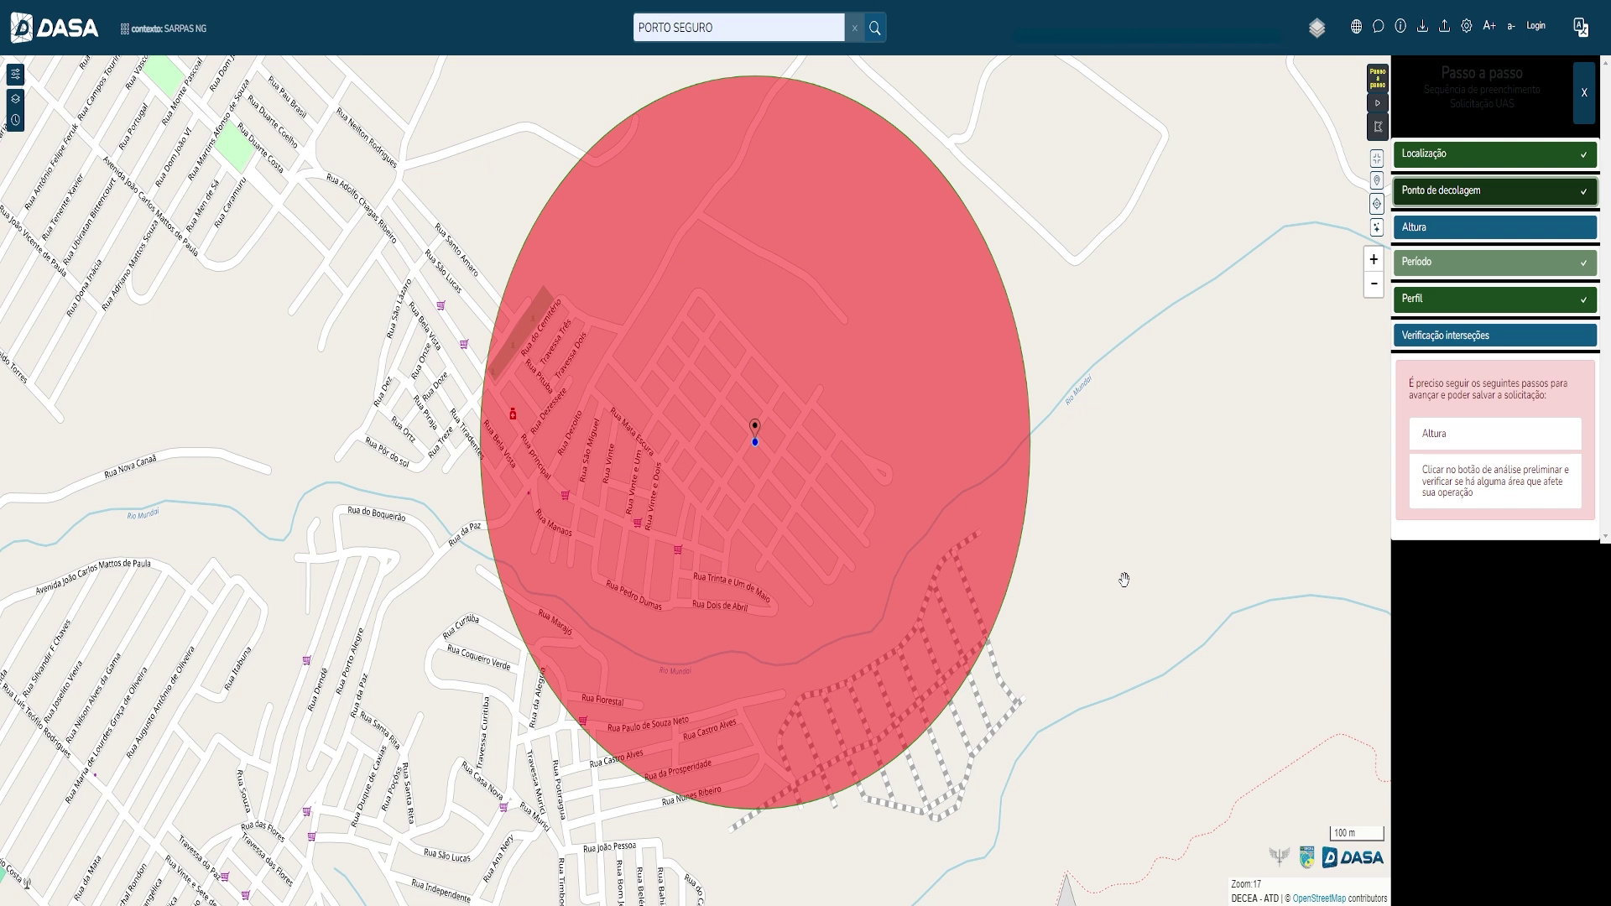
Review the takeoff point's coordinates and altitude settings and examine the flight circle and its surroundings on the map
{"action": "scroll", "coordinate": [744, 446], "scroll_direction": "up", "scroll_amount": 1}
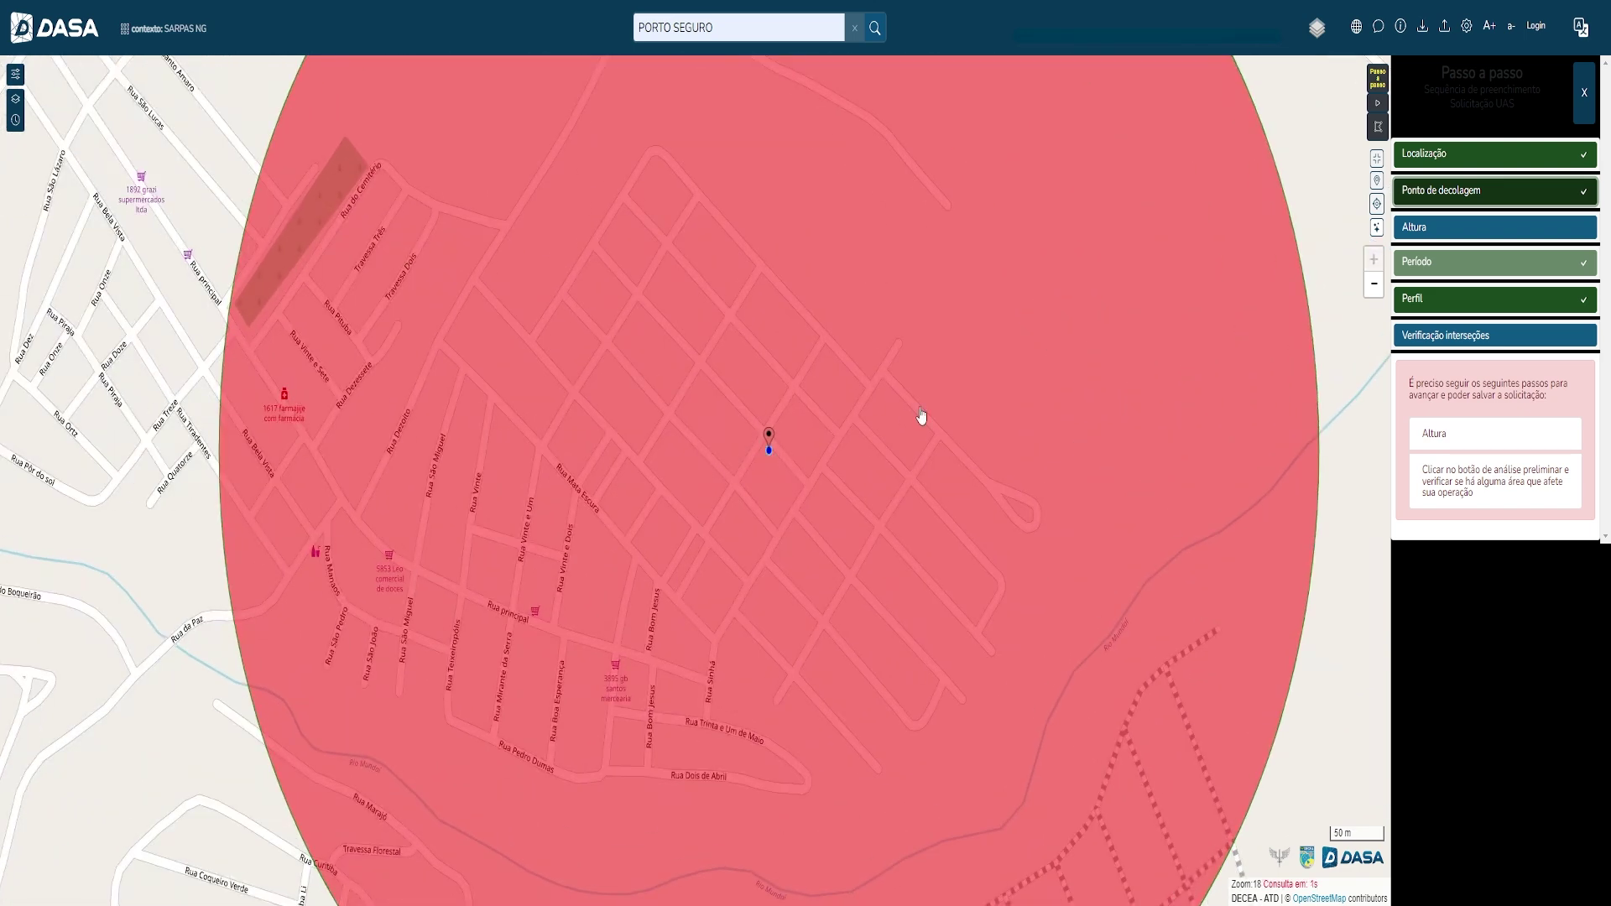
{"action": "left_click", "coordinate": [1448, 198]}
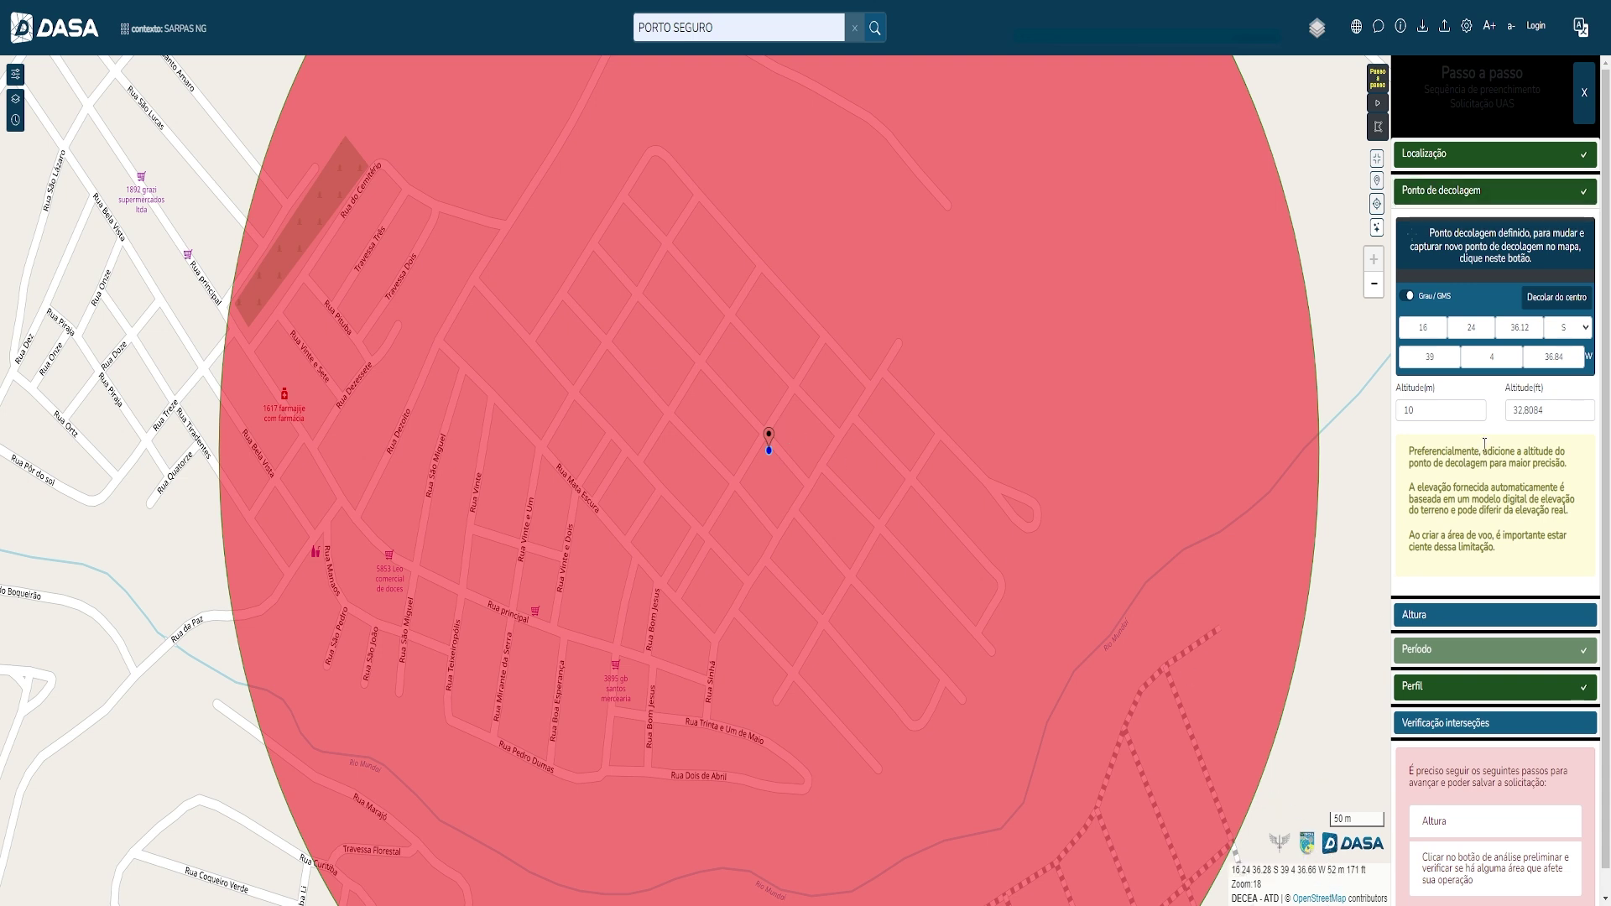
{"action": "left_click", "coordinate": [1494, 191]}
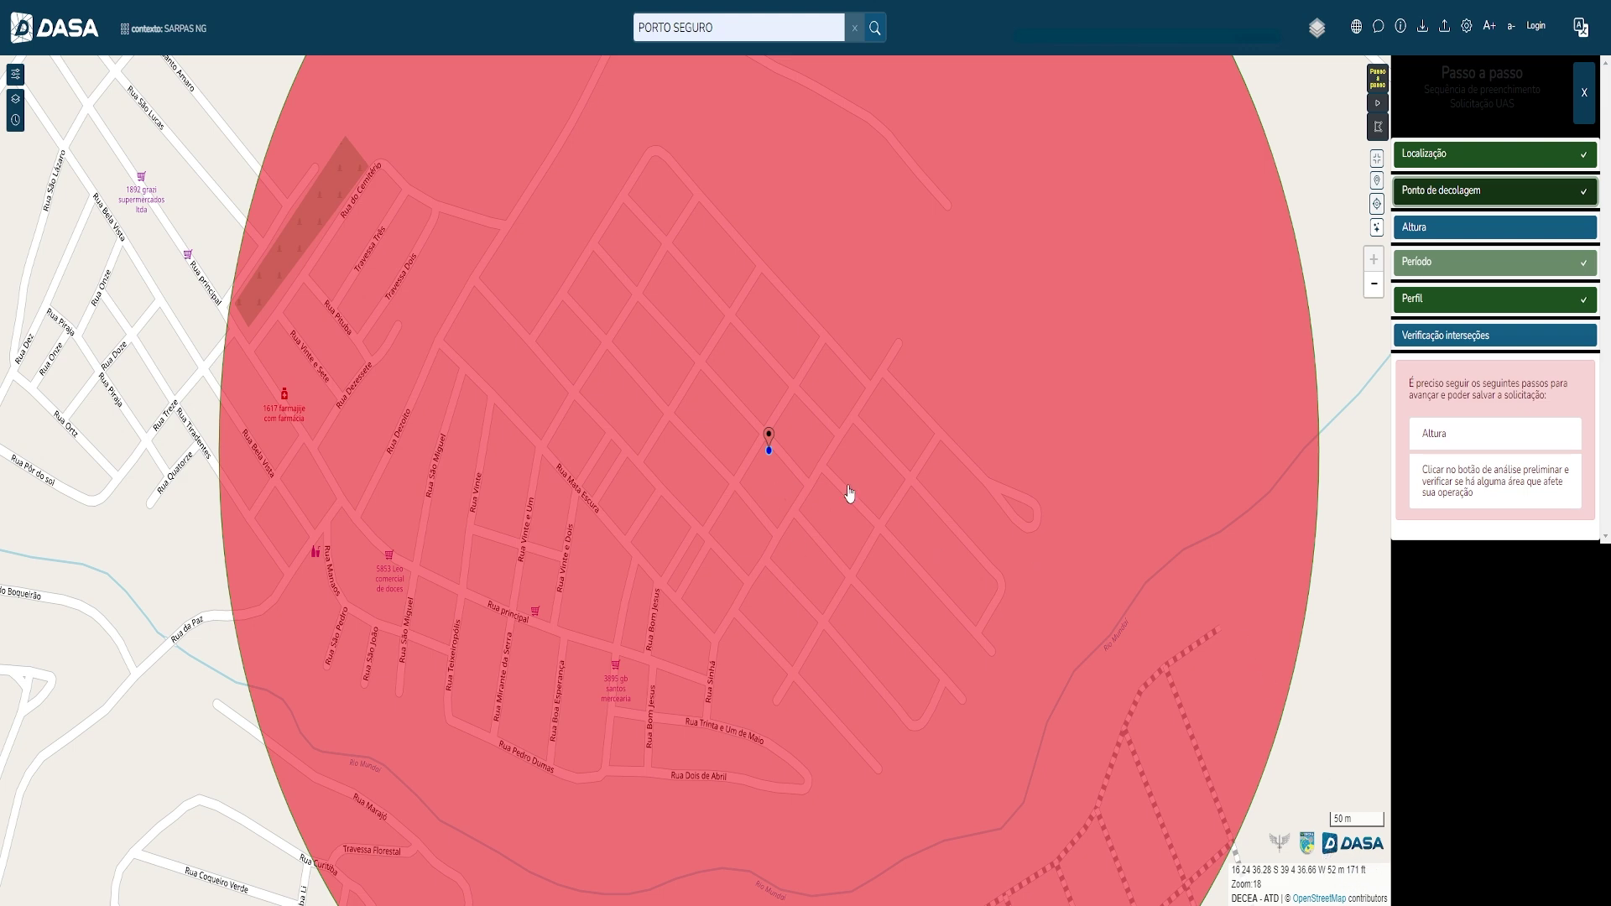
{"action": "scroll", "coordinate": [891, 486], "scroll_direction": "down", "scroll_amount": 1}
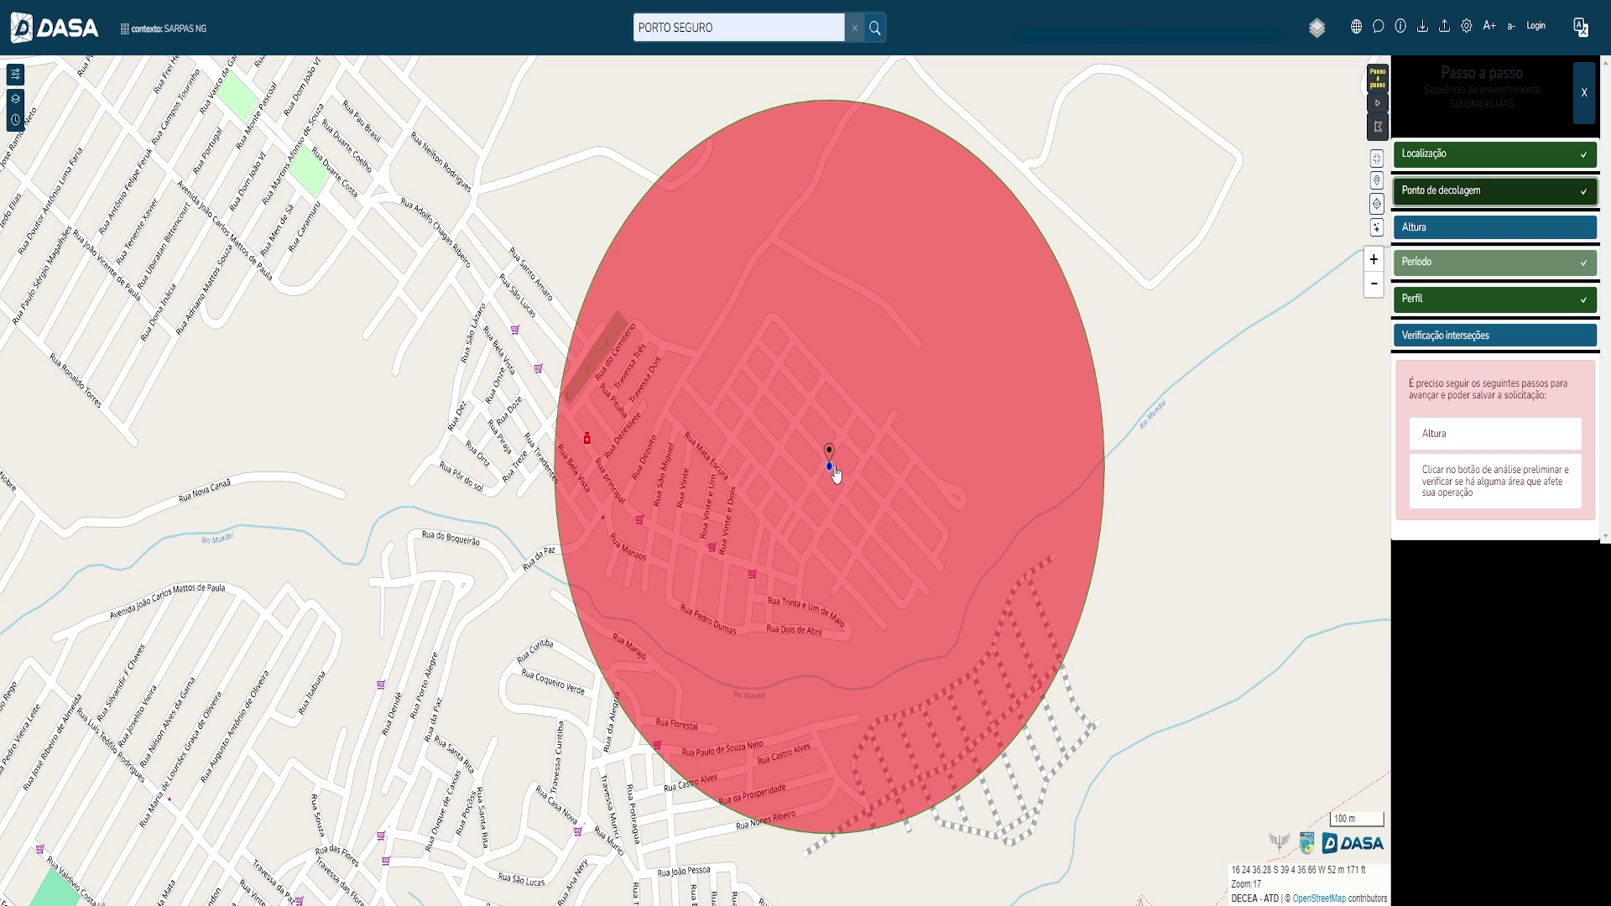
{"action": "scroll", "coordinate": [836, 474], "scroll_direction": "up", "scroll_amount": 1}
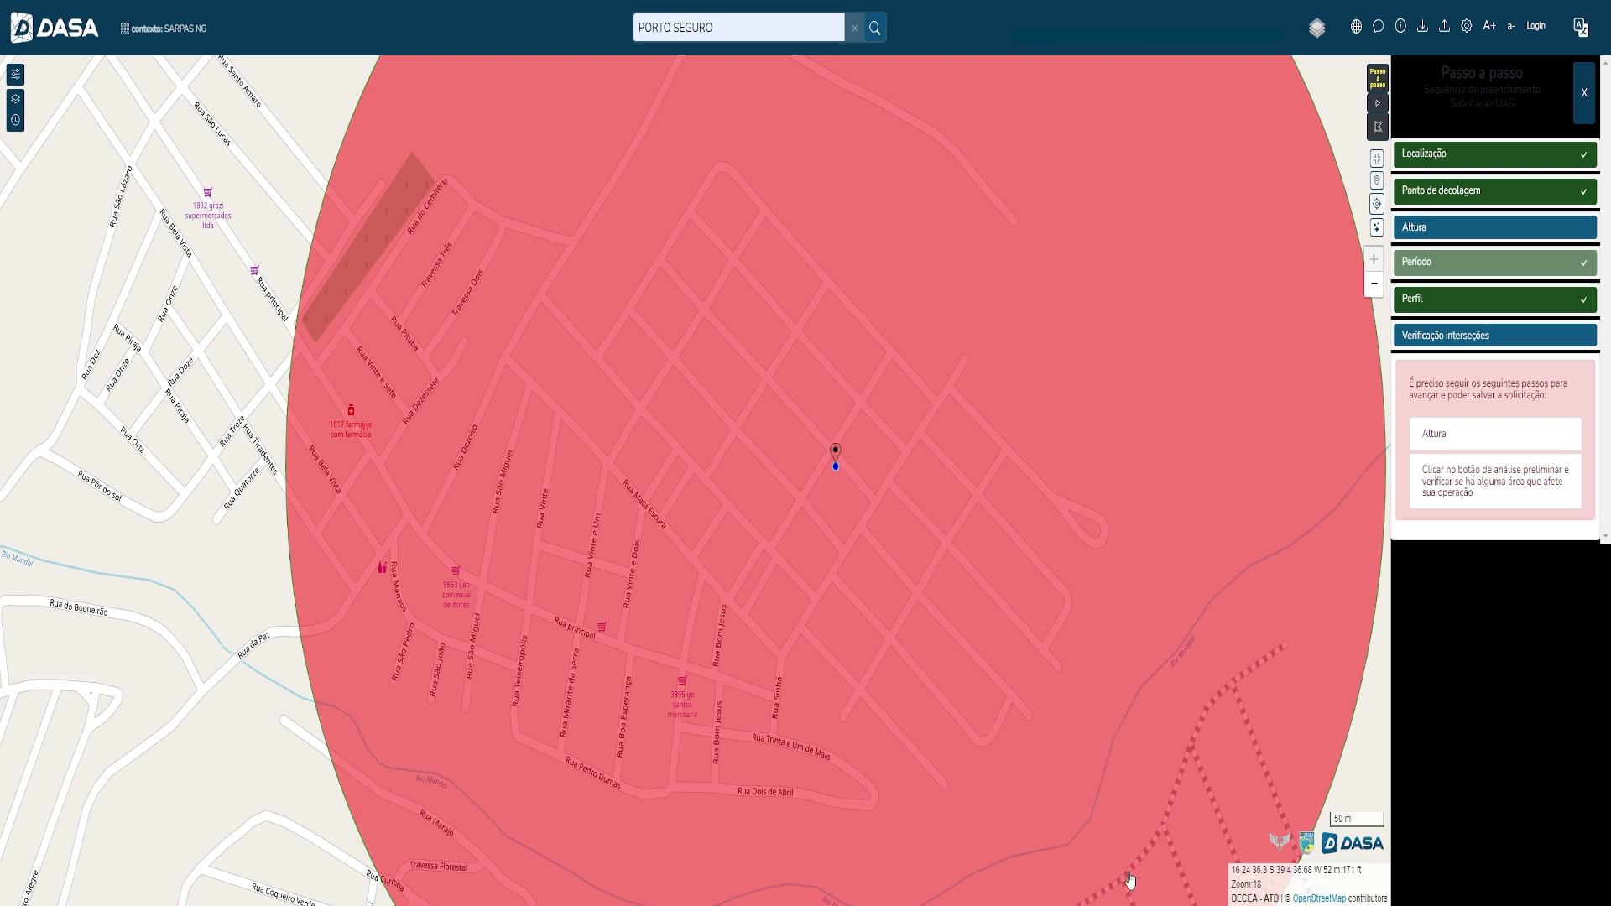
{"action": "scroll", "coordinate": [1258, 593], "scroll_direction": "down", "scroll_amount": 2}
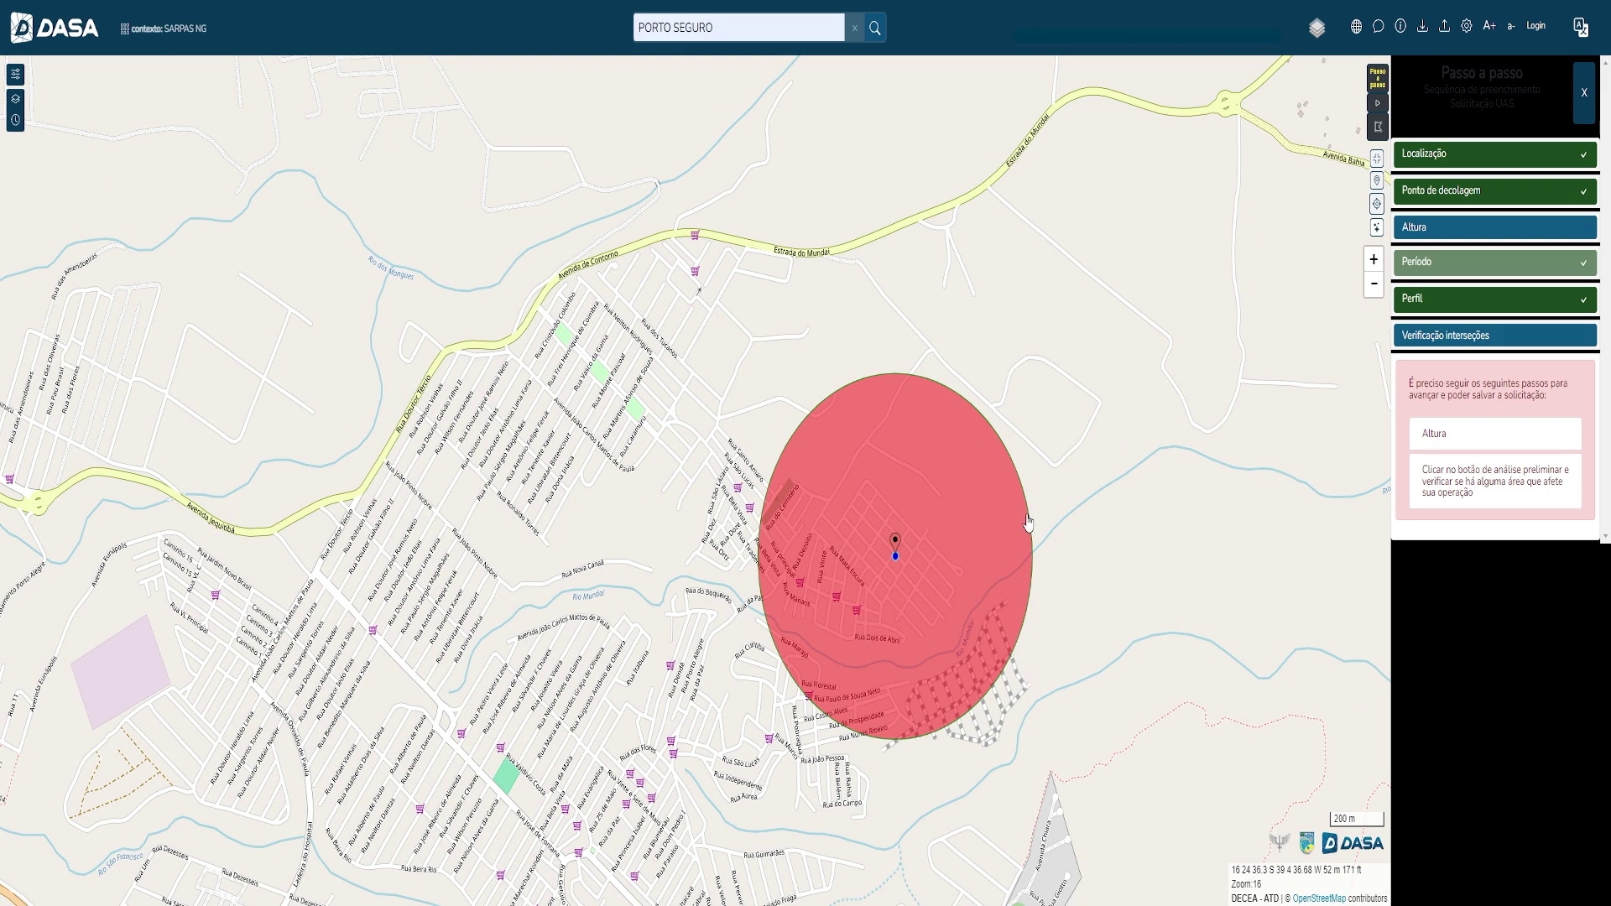
{"action": "scroll", "coordinate": [771, 709], "scroll_direction": "up", "scroll_amount": 1}
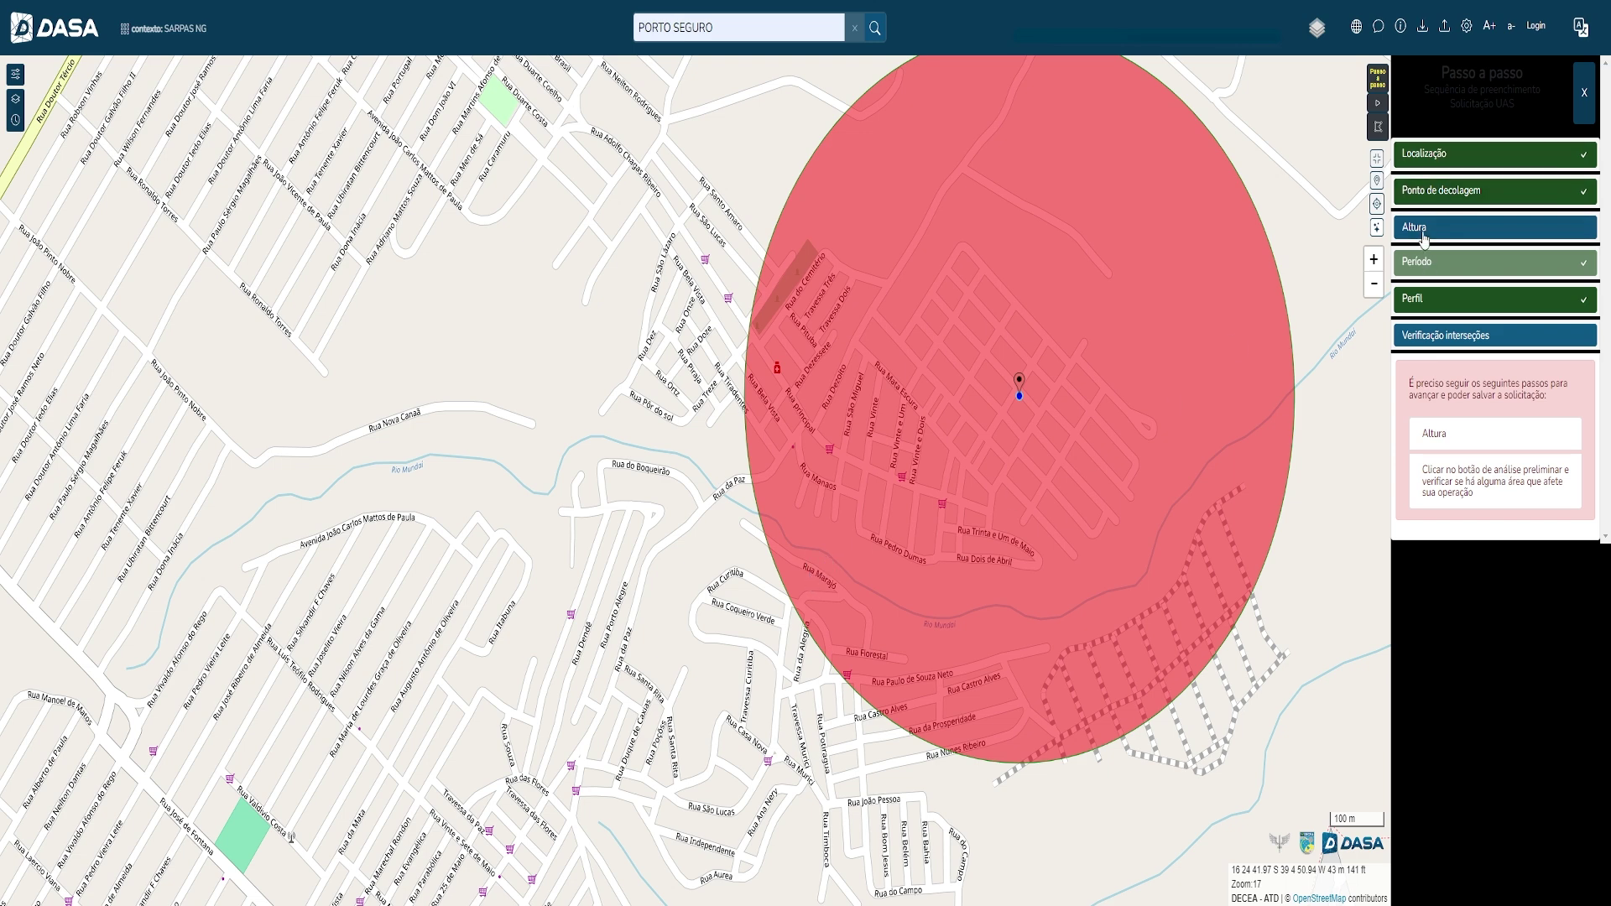
Set the flight height above ground to 80 m and close the height settings
{"action": "left_click", "coordinate": [1420, 233]}
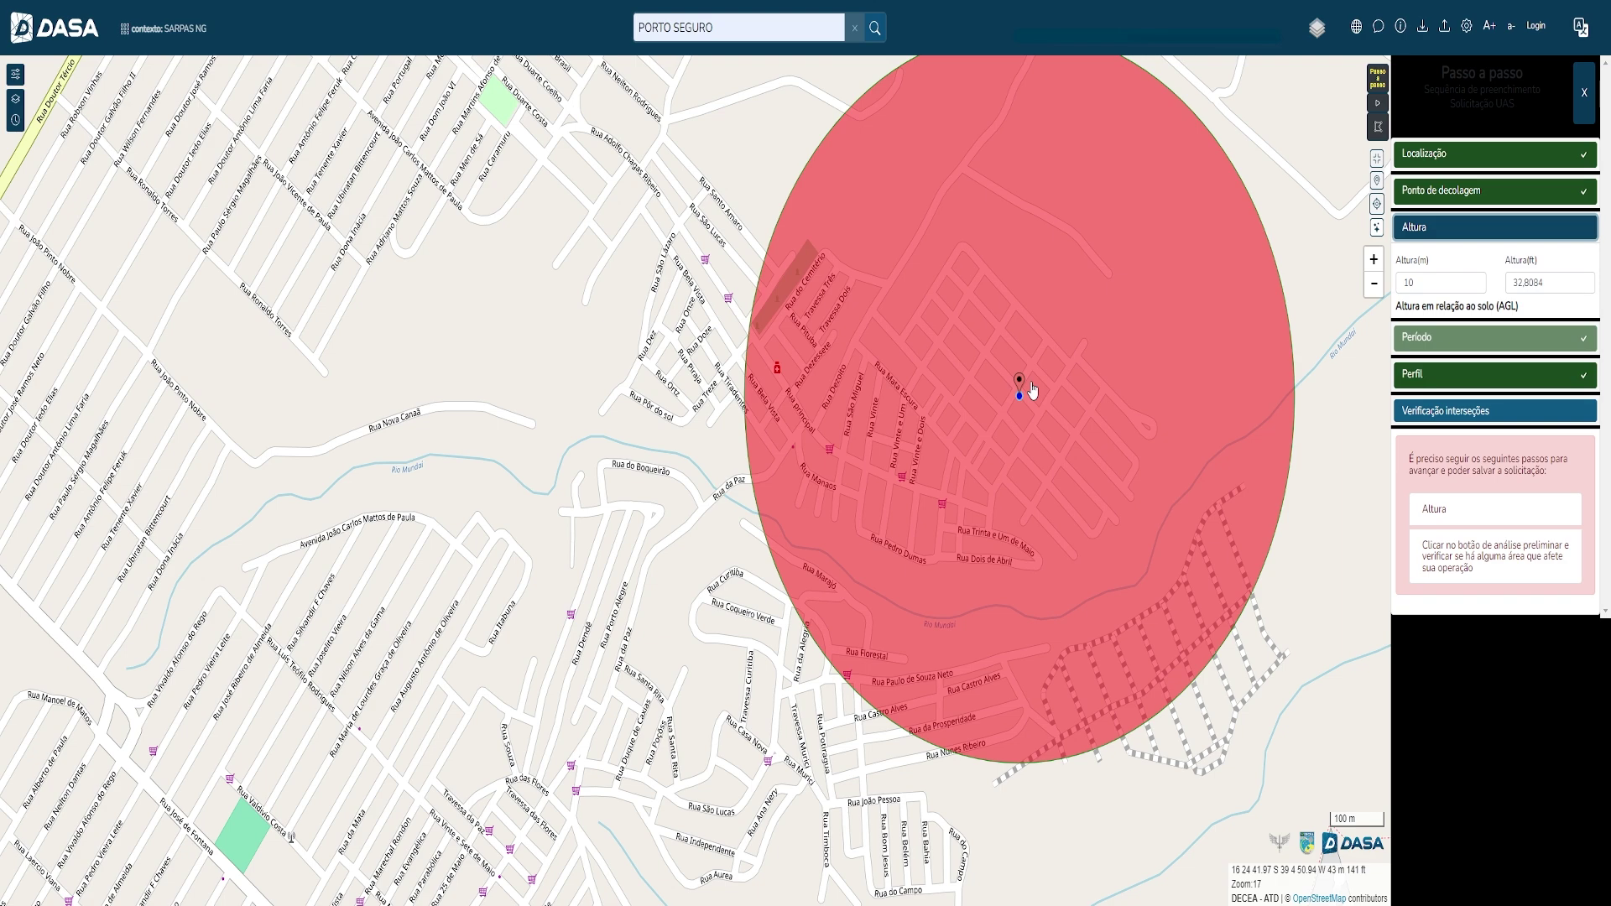
{"action": "scroll", "coordinate": [1032, 390], "scroll_direction": "down", "scroll_amount": 1}
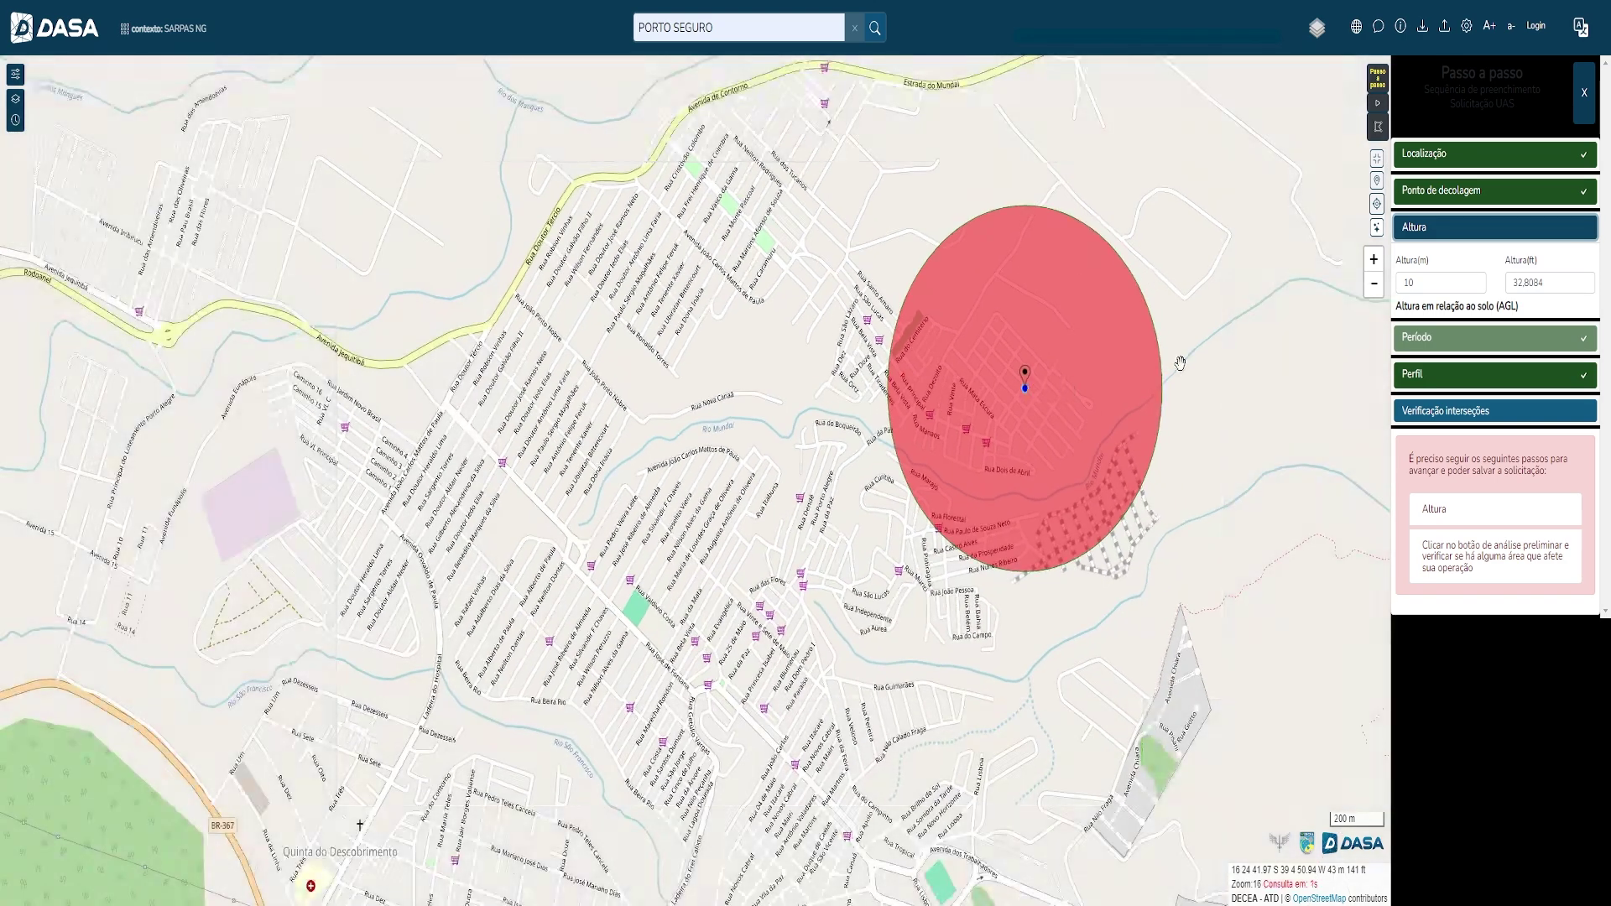
{"action": "left_click_drag", "start_coordinate": [1206, 356], "coordinate": [1050, 429]}
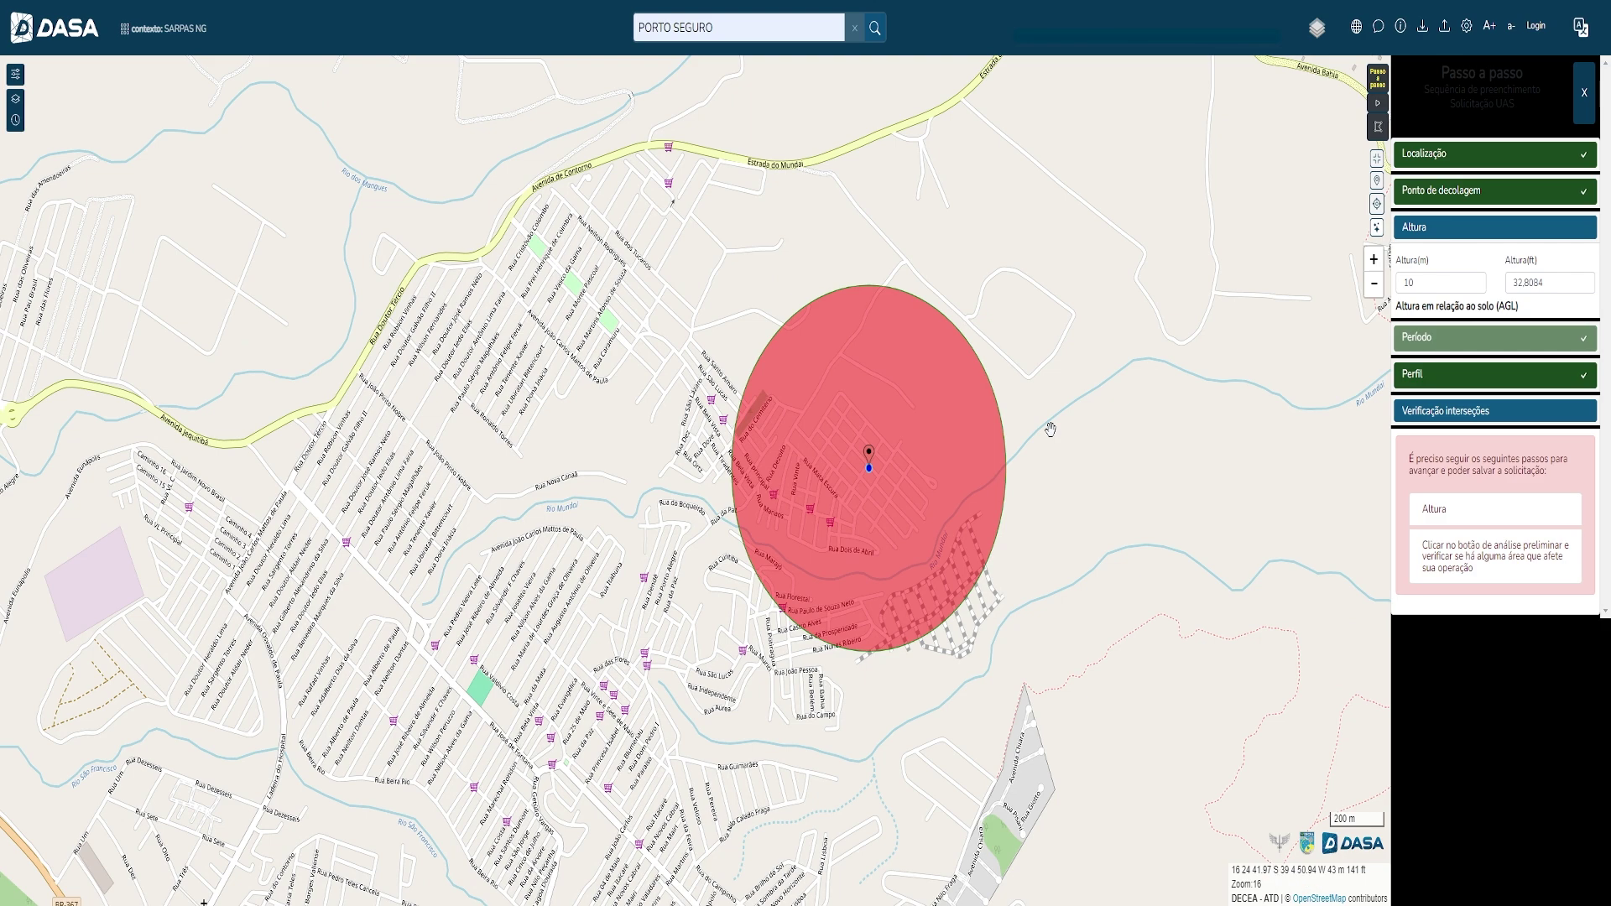
{"action": "scroll", "coordinate": [1003, 679], "scroll_direction": "up", "scroll_amount": 1}
{"action": "scroll", "coordinate": [1004, 680], "scroll_direction": "down", "scroll_amount": 1}
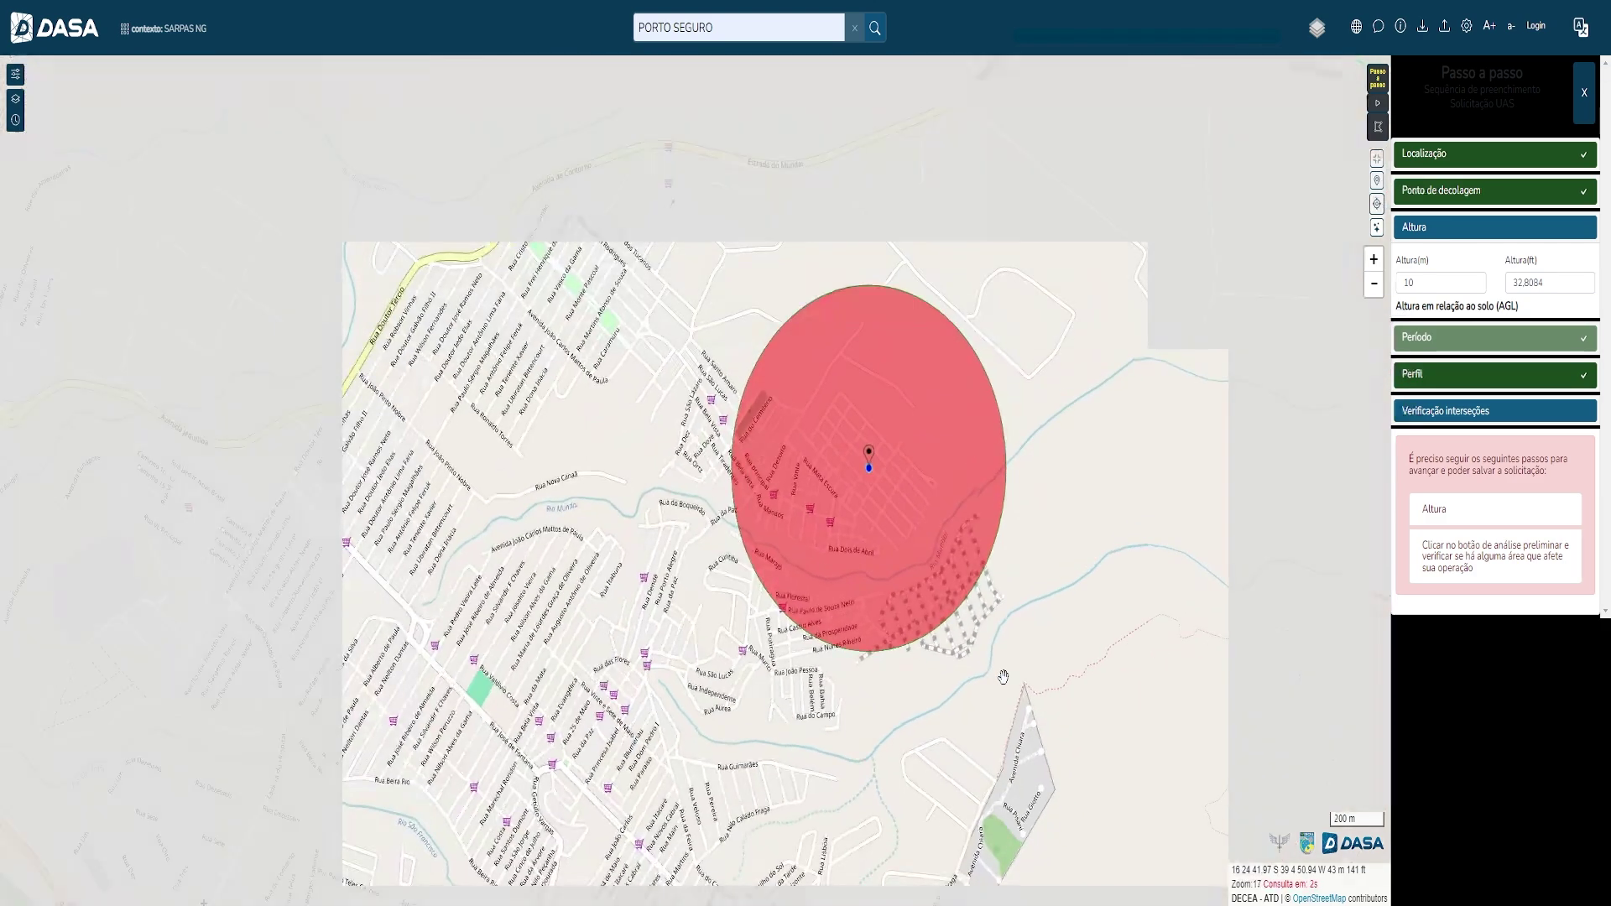
{"action": "double_click", "coordinate": [1406, 283]}
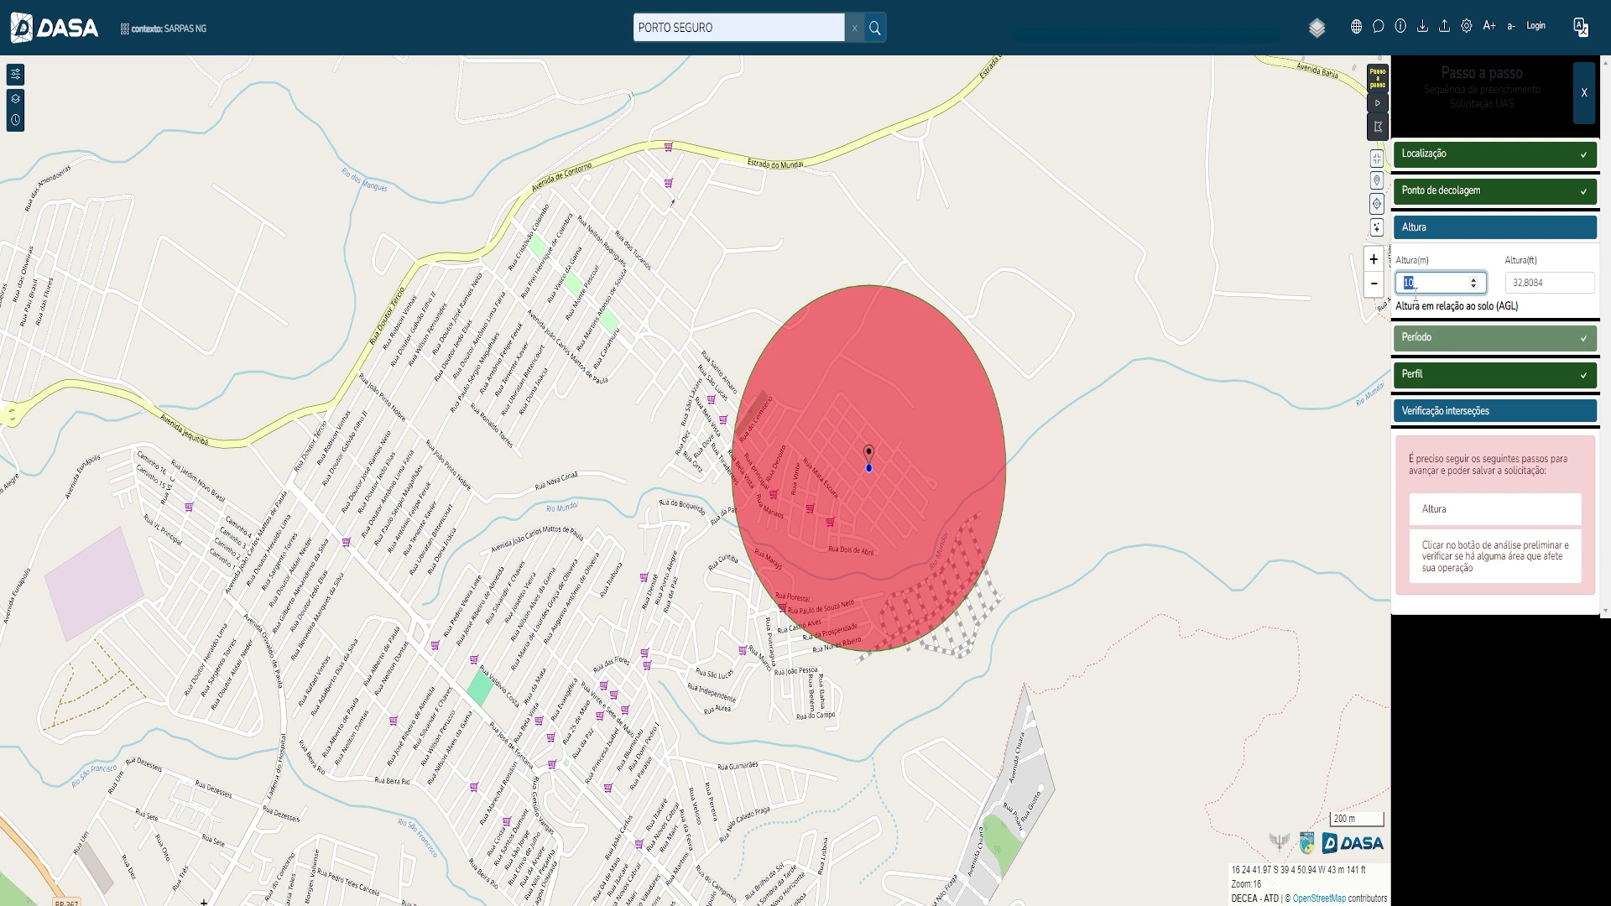
{"action": "type", "text": "80"}
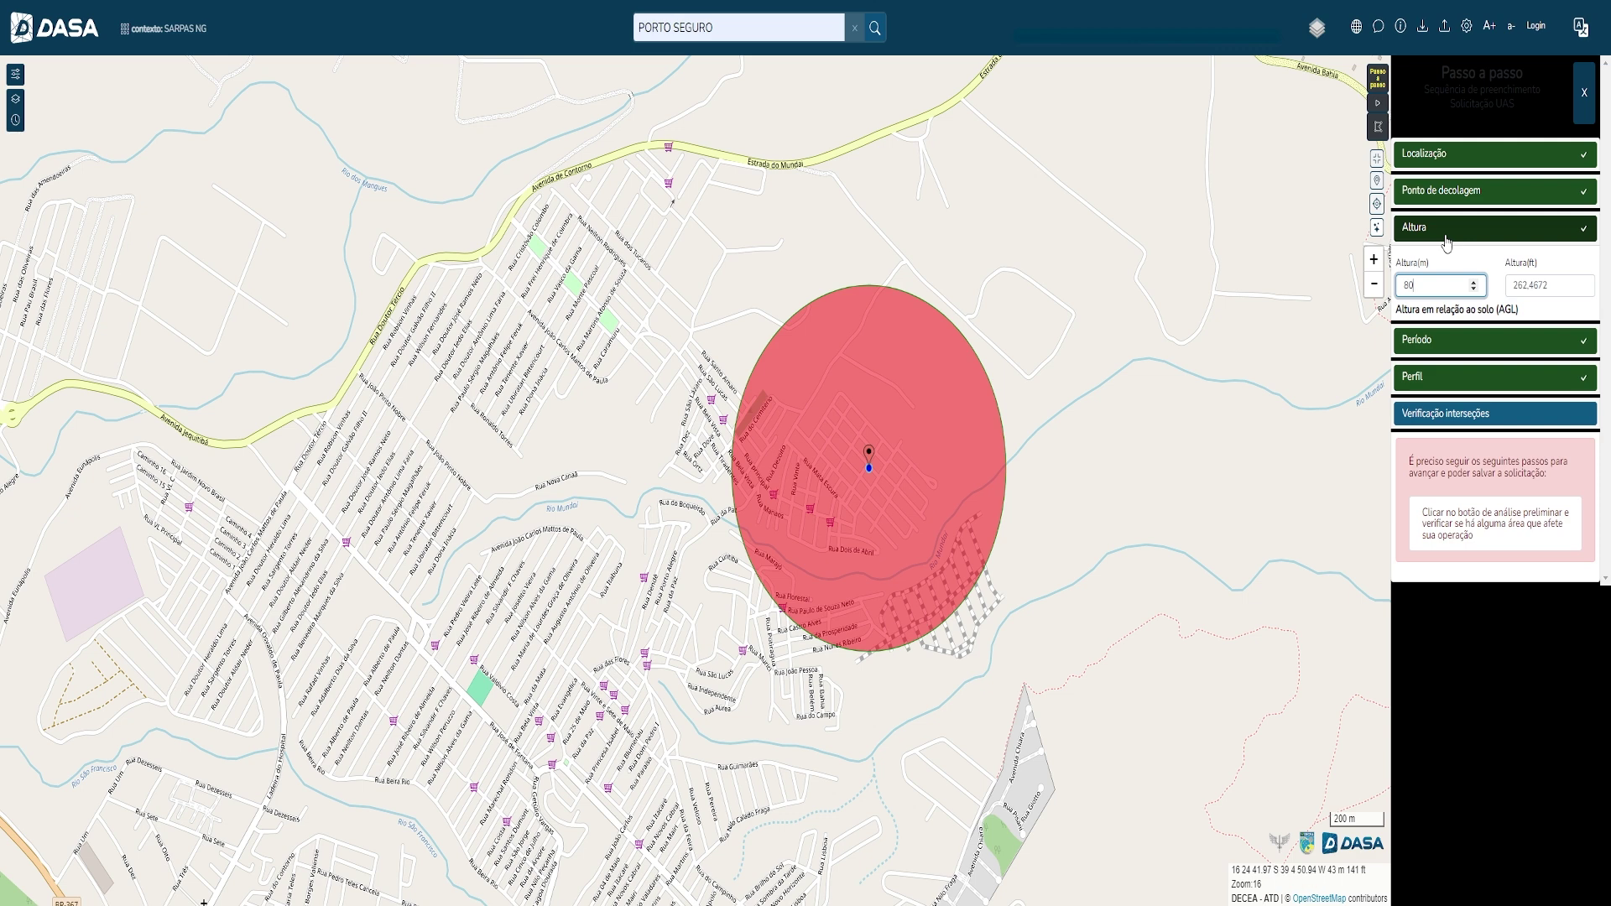
{"action": "left_click", "coordinate": [1445, 238]}
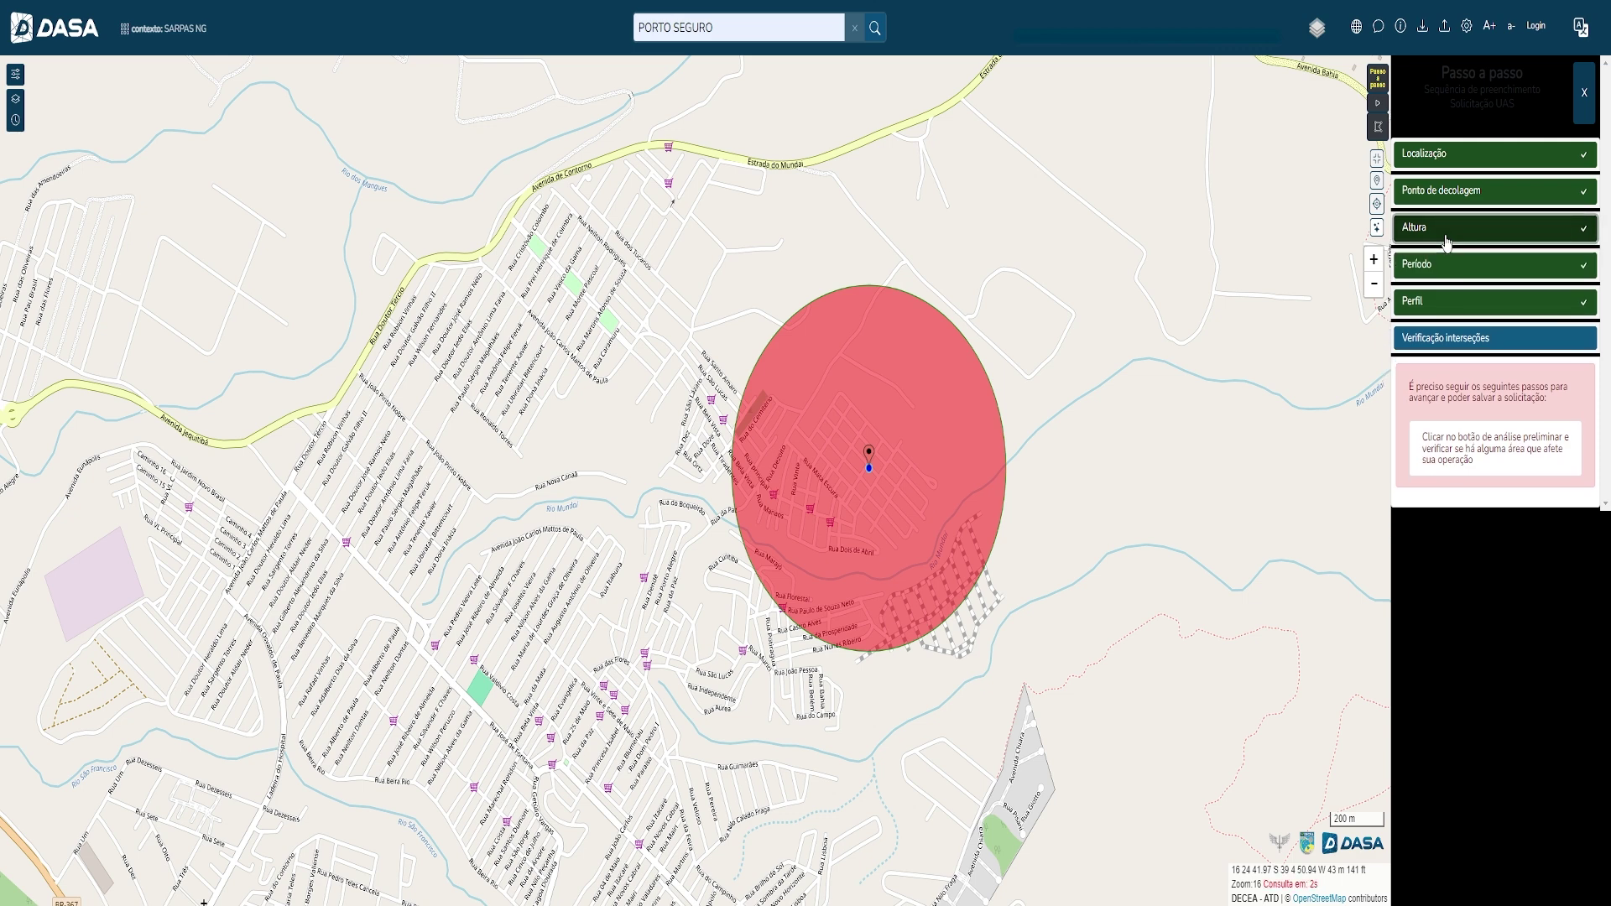
Run the preliminary intersection analysis and examine the restriction zones around the 500 m flight circle
{"action": "left_click", "coordinate": [1424, 341]}
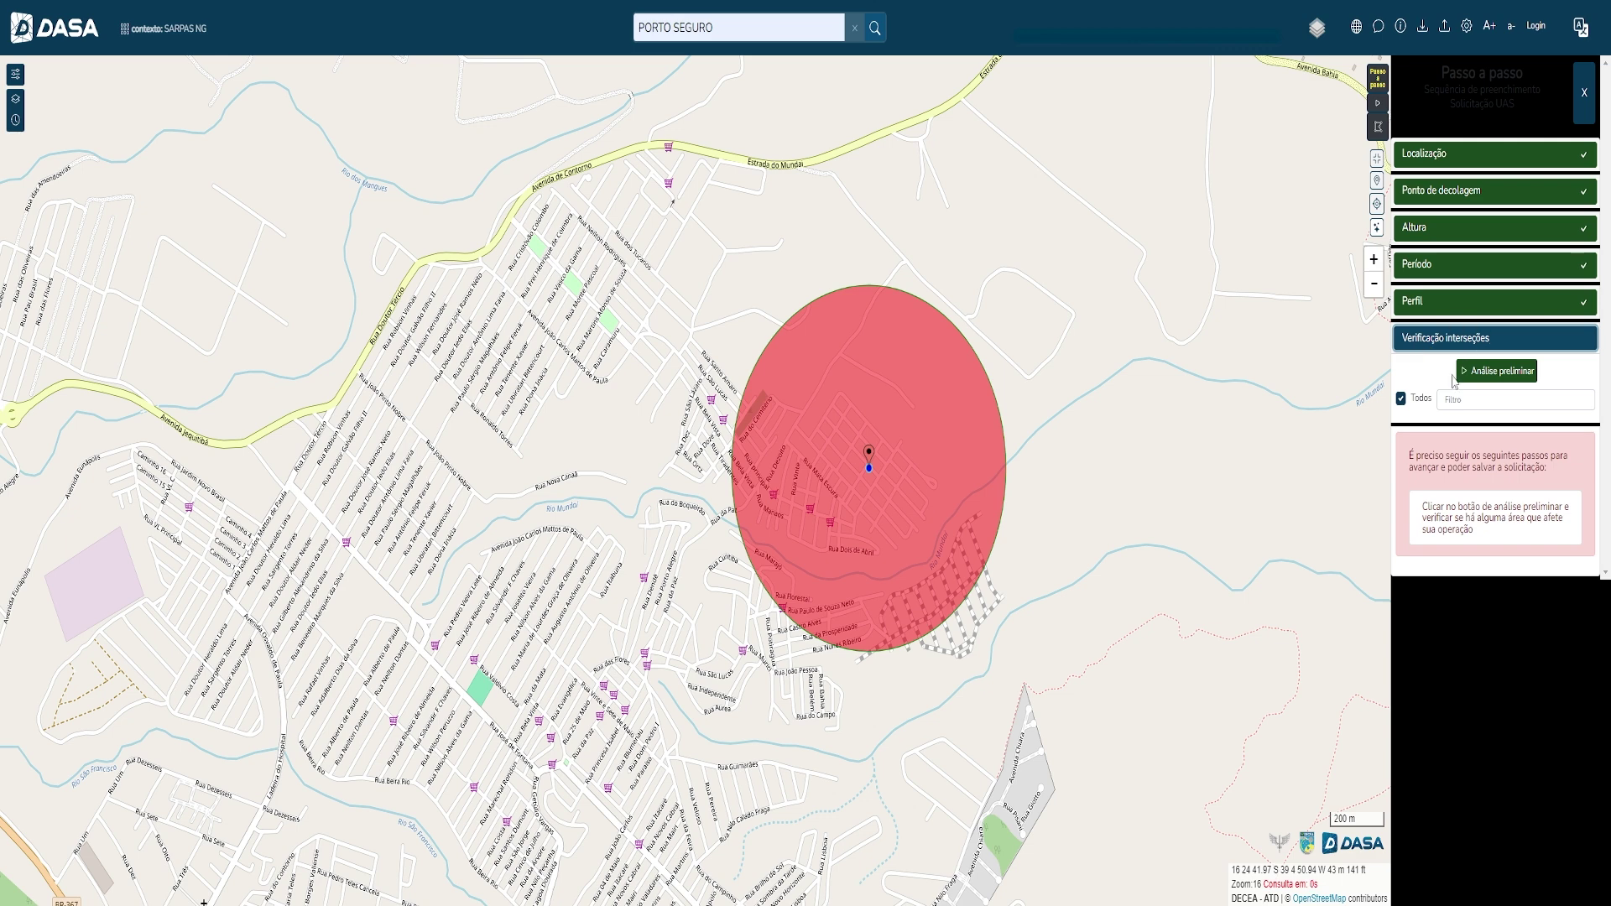
{"action": "left_click", "coordinate": [1495, 374]}
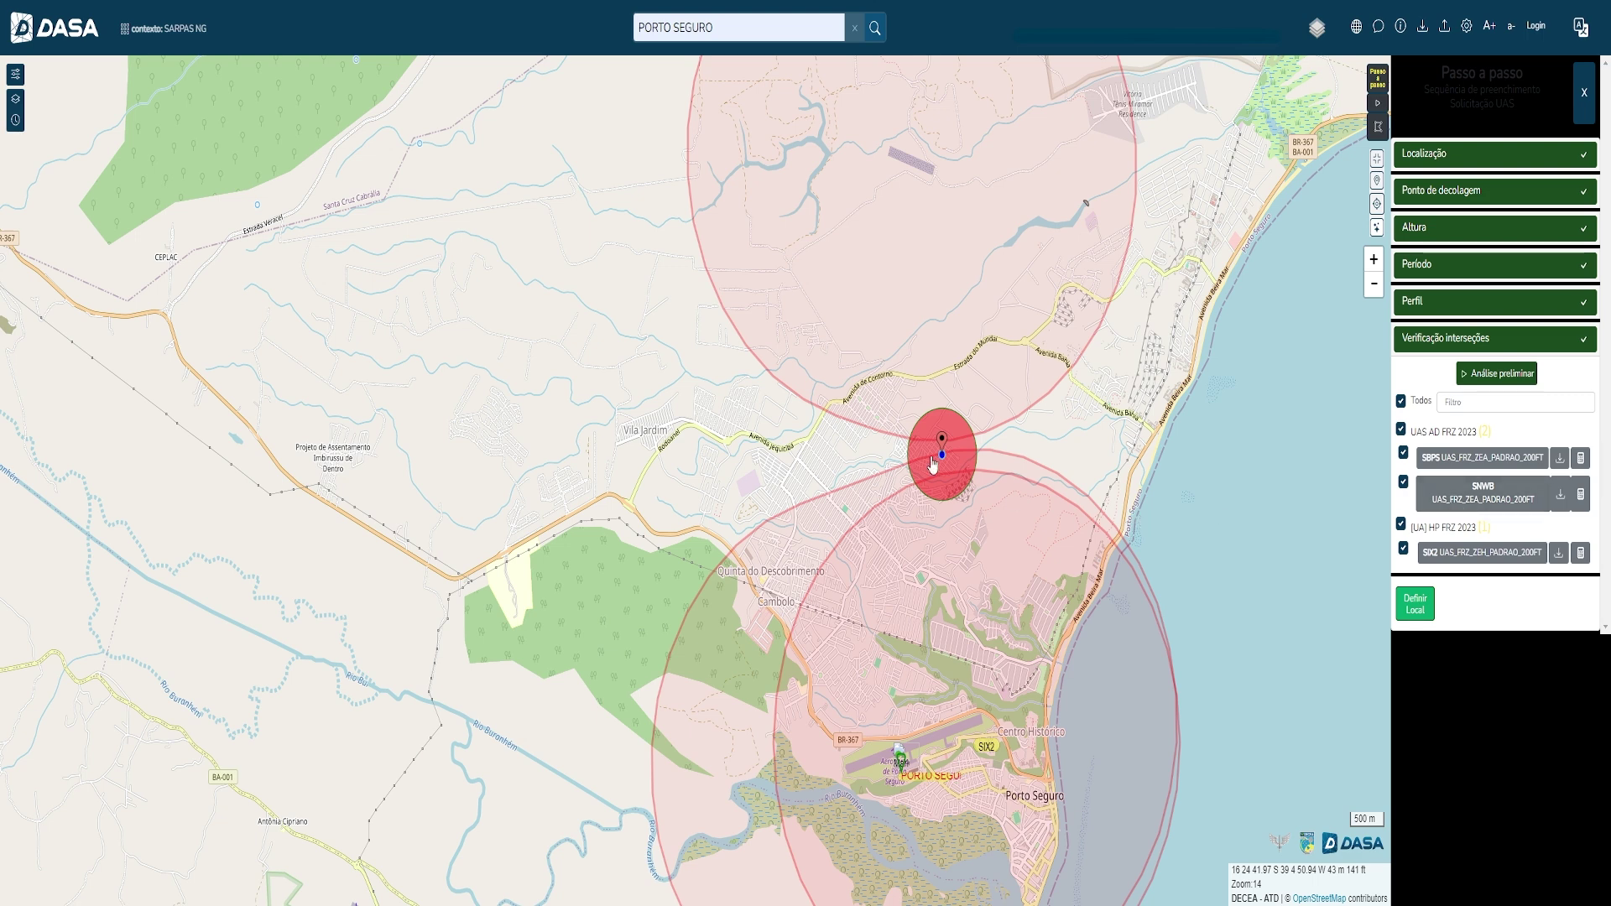
{"action": "scroll", "coordinate": [929, 478], "scroll_direction": "up", "scroll_amount": 1}
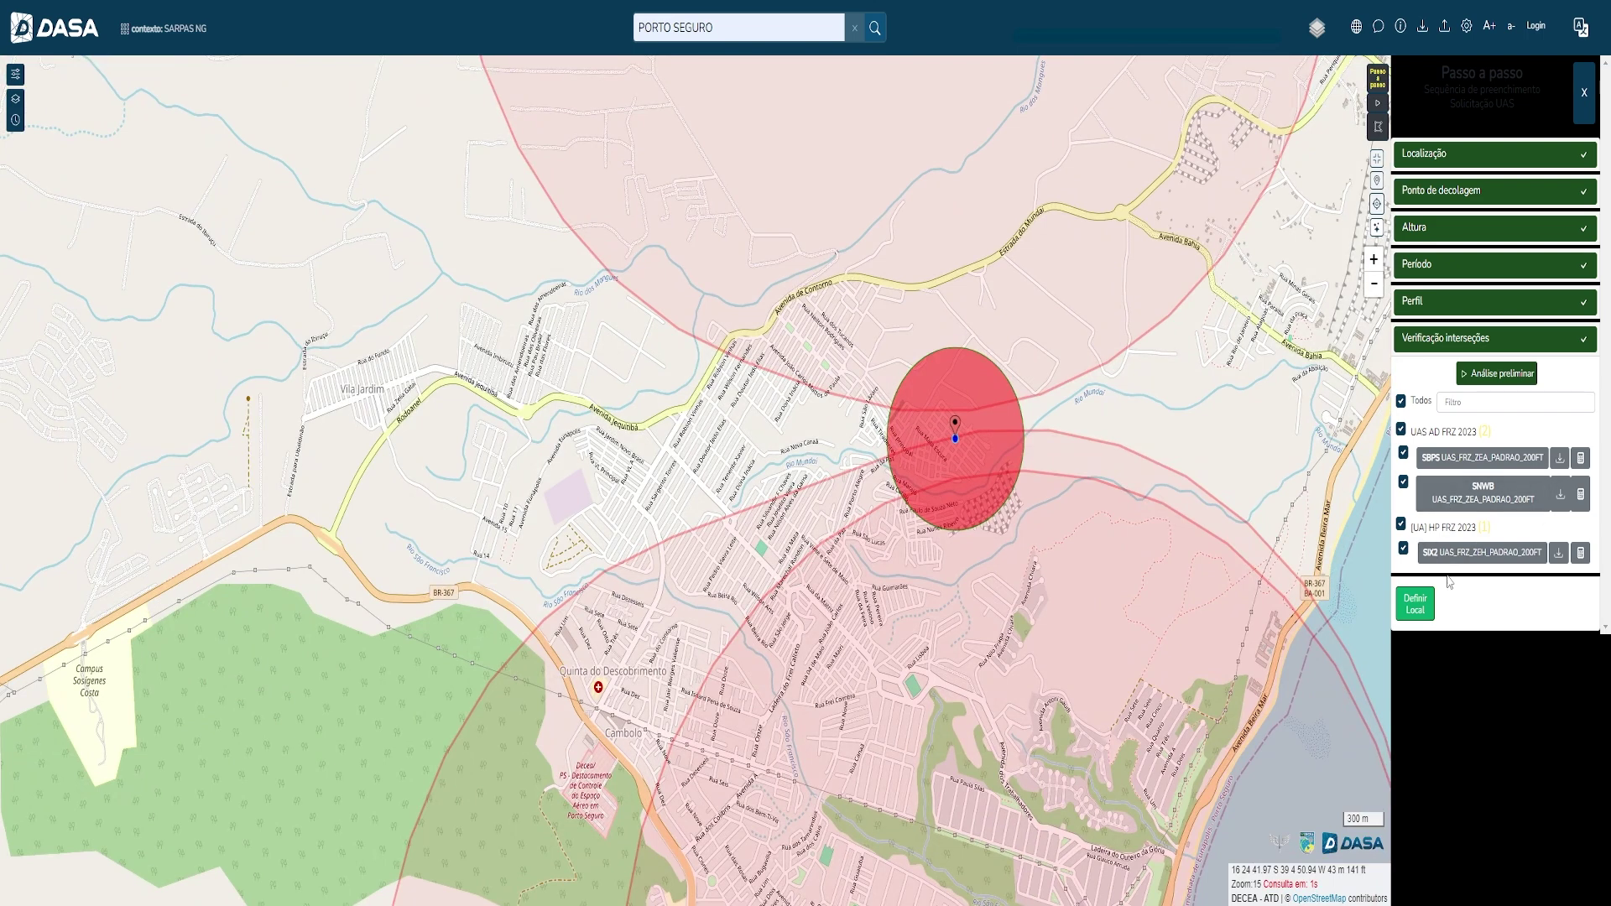
{"action": "scroll", "coordinate": [772, 281], "scroll_direction": "down", "scroll_amount": 1}
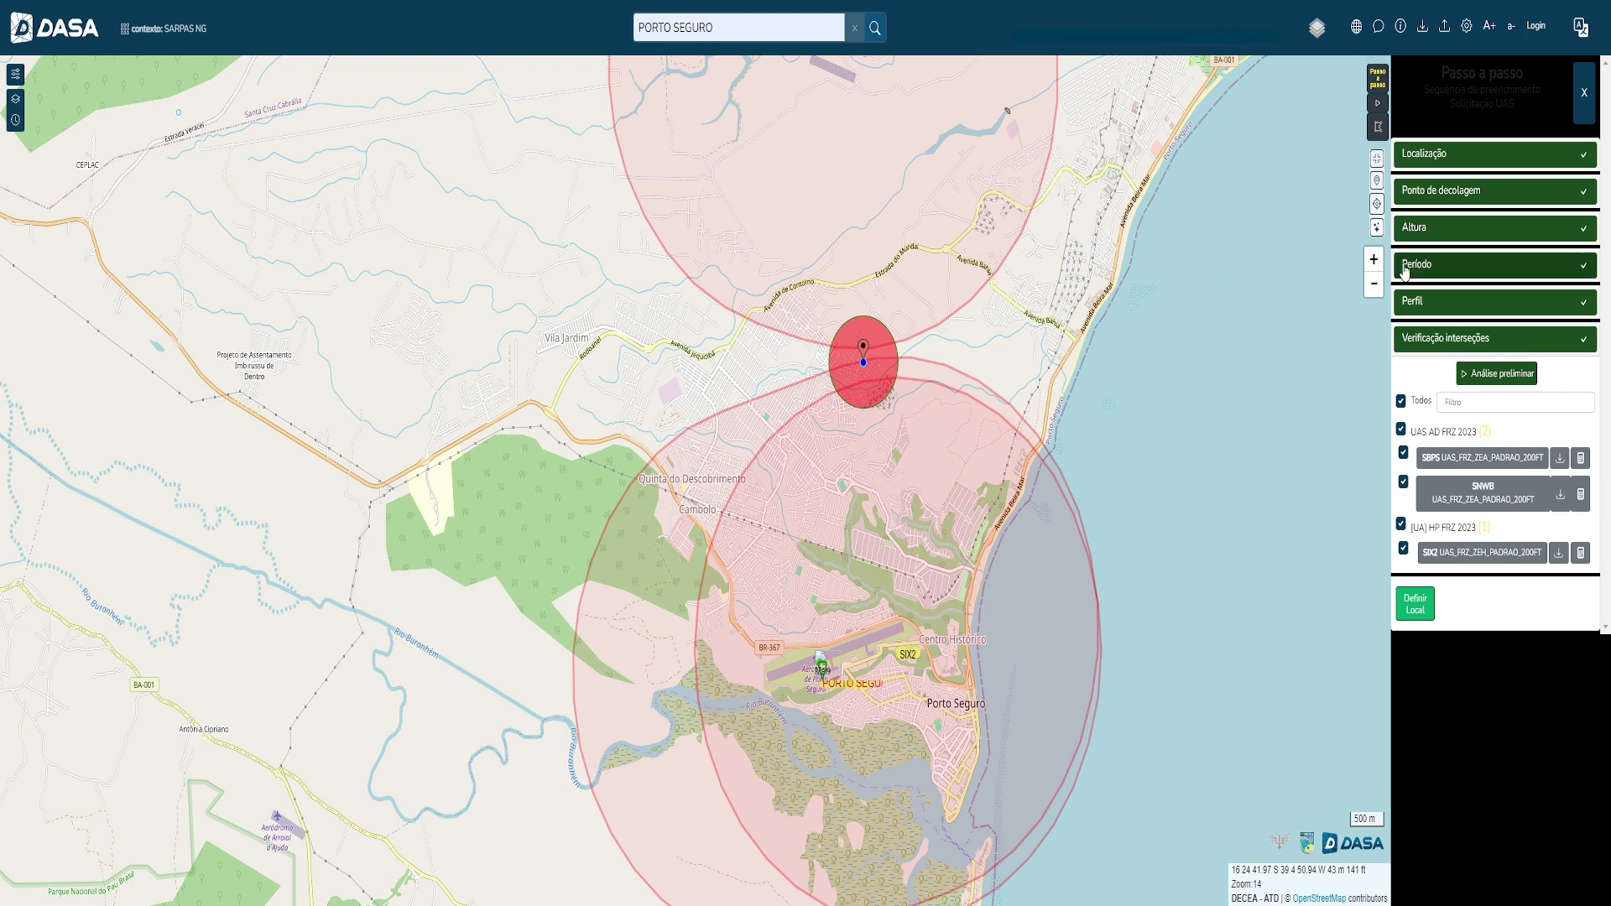
Change the flight height and rerun the preliminary intersection analysis for the same circle
{"action": "left_click", "coordinate": [1443, 228]}
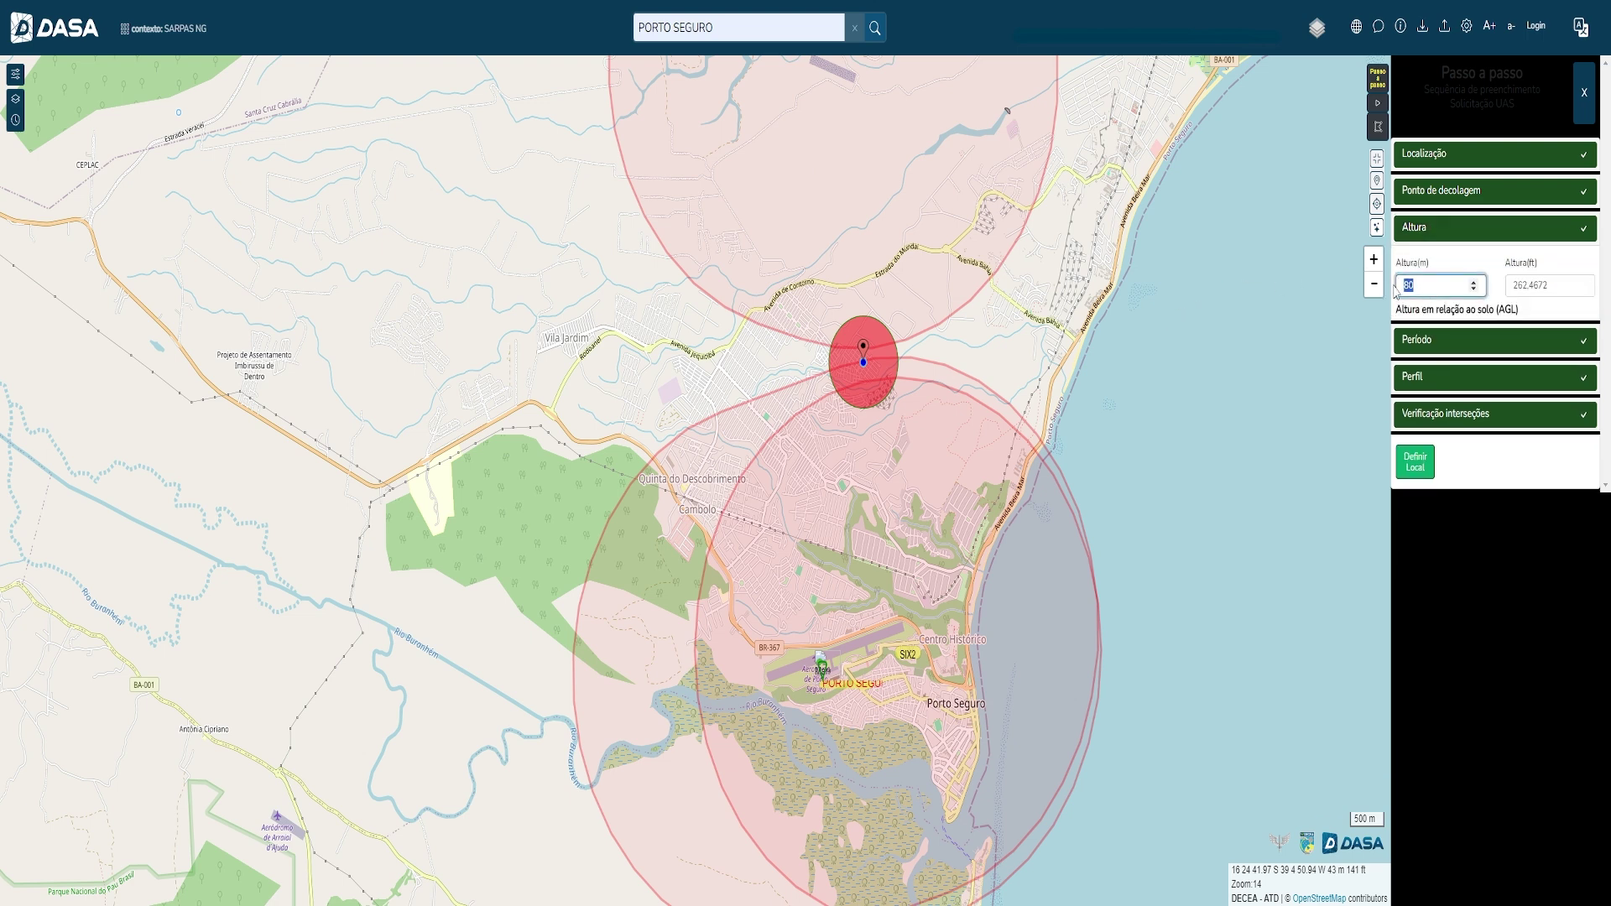
{"action": "left_click", "coordinate": [1451, 414]}
{"action": "left_click", "coordinate": [1493, 228]}
{"action": "left_click", "coordinate": [1457, 343]}
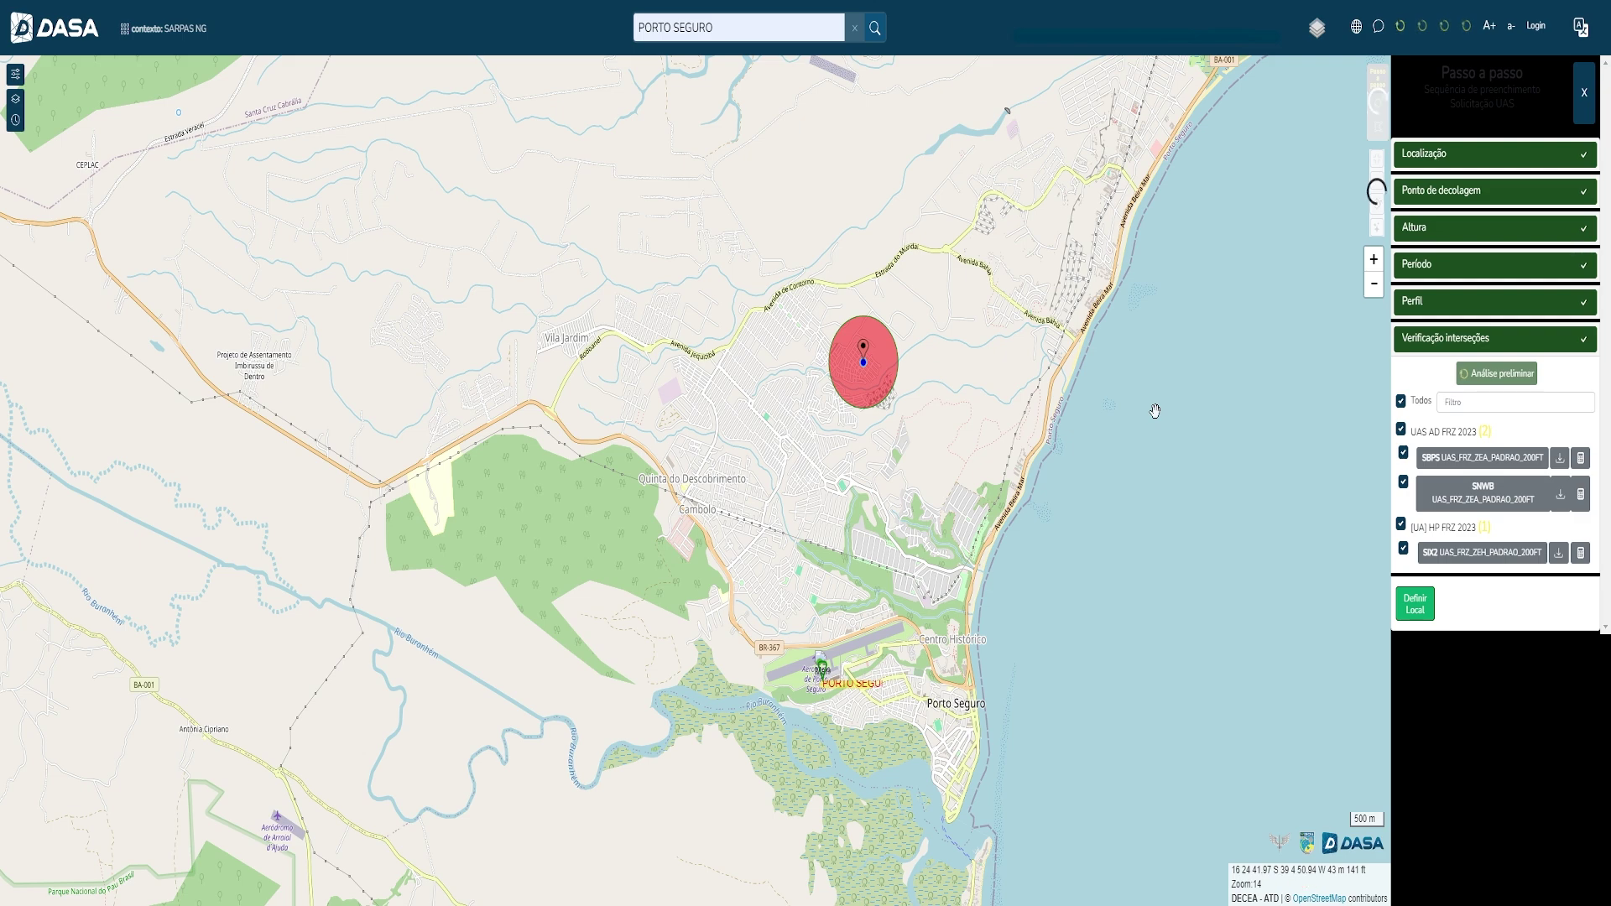
{"action": "scroll", "coordinate": [860, 572], "scroll_direction": "down", "scroll_amount": 2}
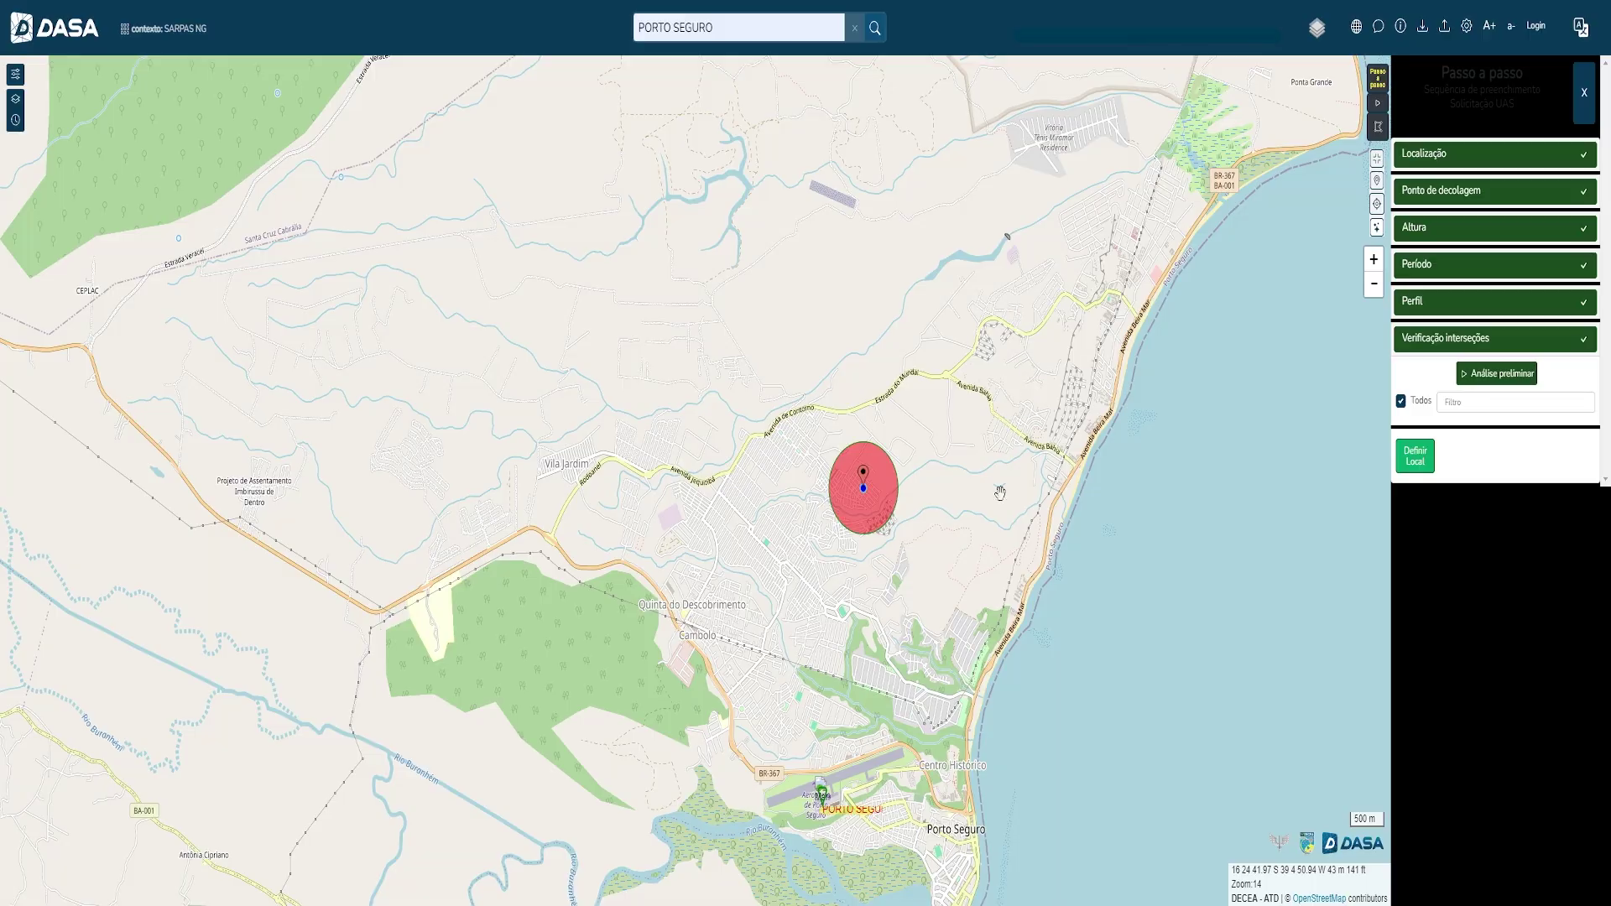
Return to the basic flight data, set the operation profile to Entorno de Estrutura and advance to the location stage
{"action": "key", "text": "F11"}
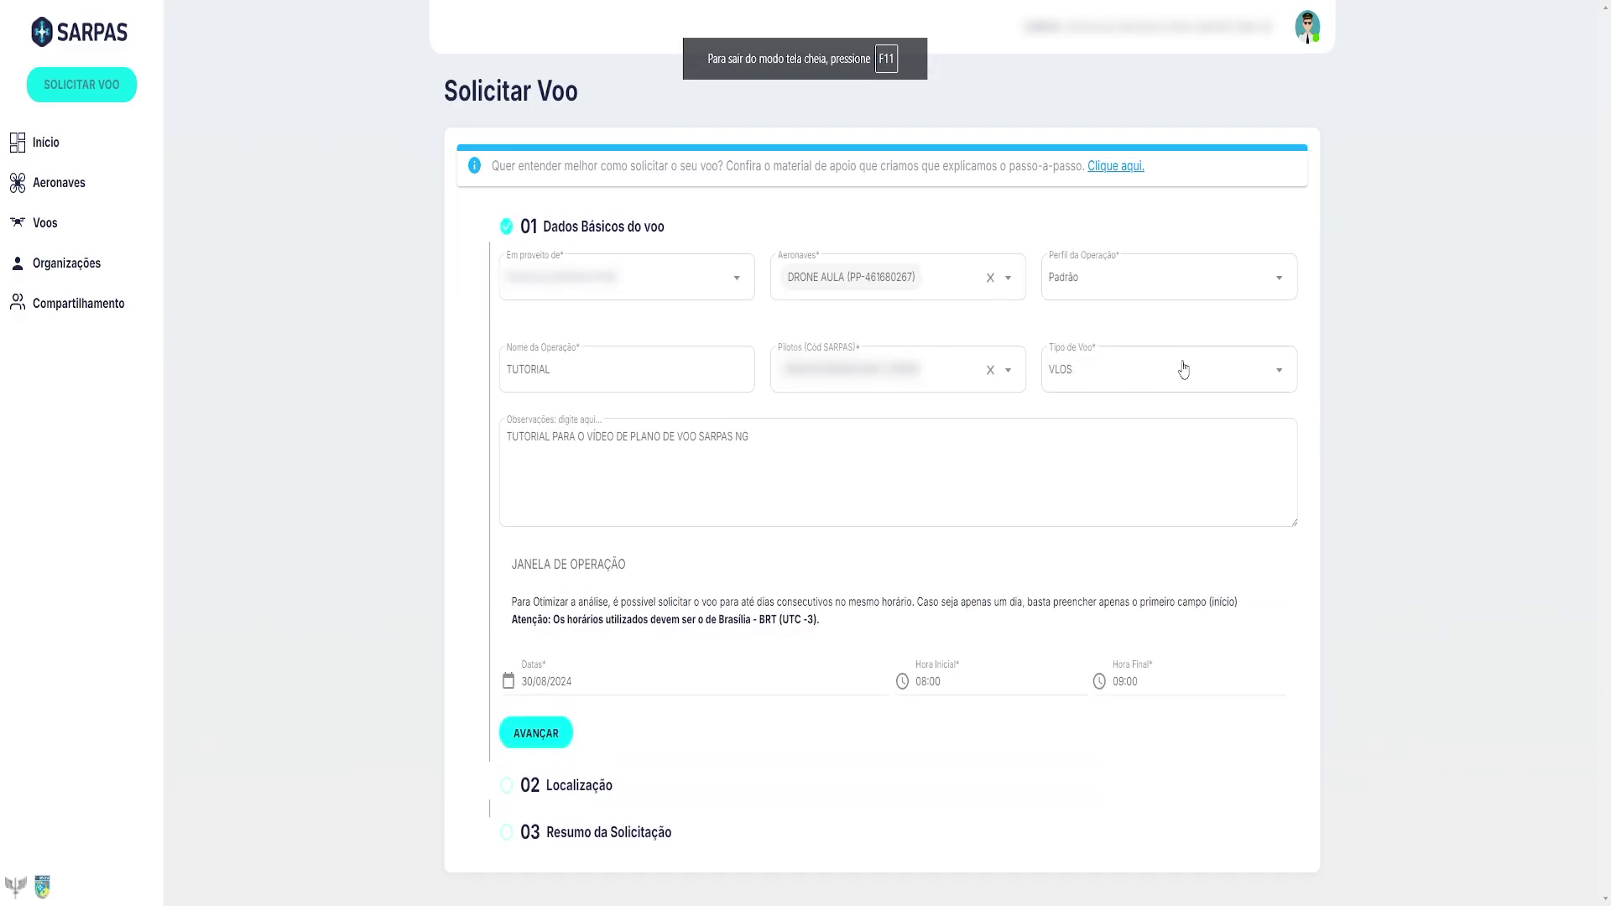
{"action": "left_click", "coordinate": [1143, 281]}
{"action": "left_click", "coordinate": [1102, 342]}
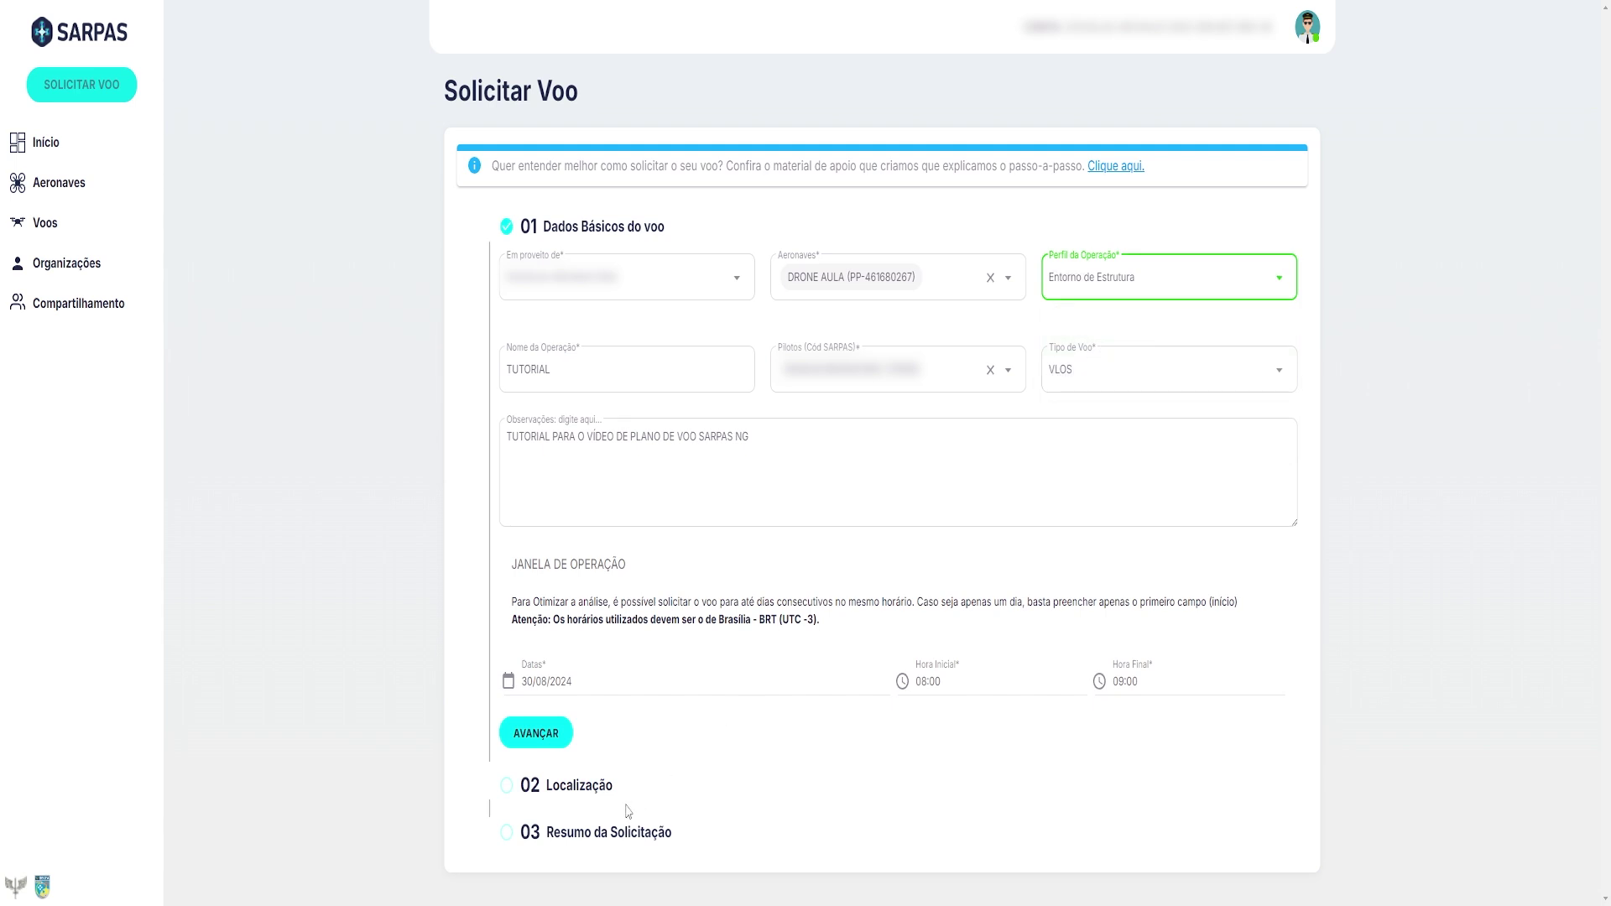
{"action": "left_click", "coordinate": [545, 740]}
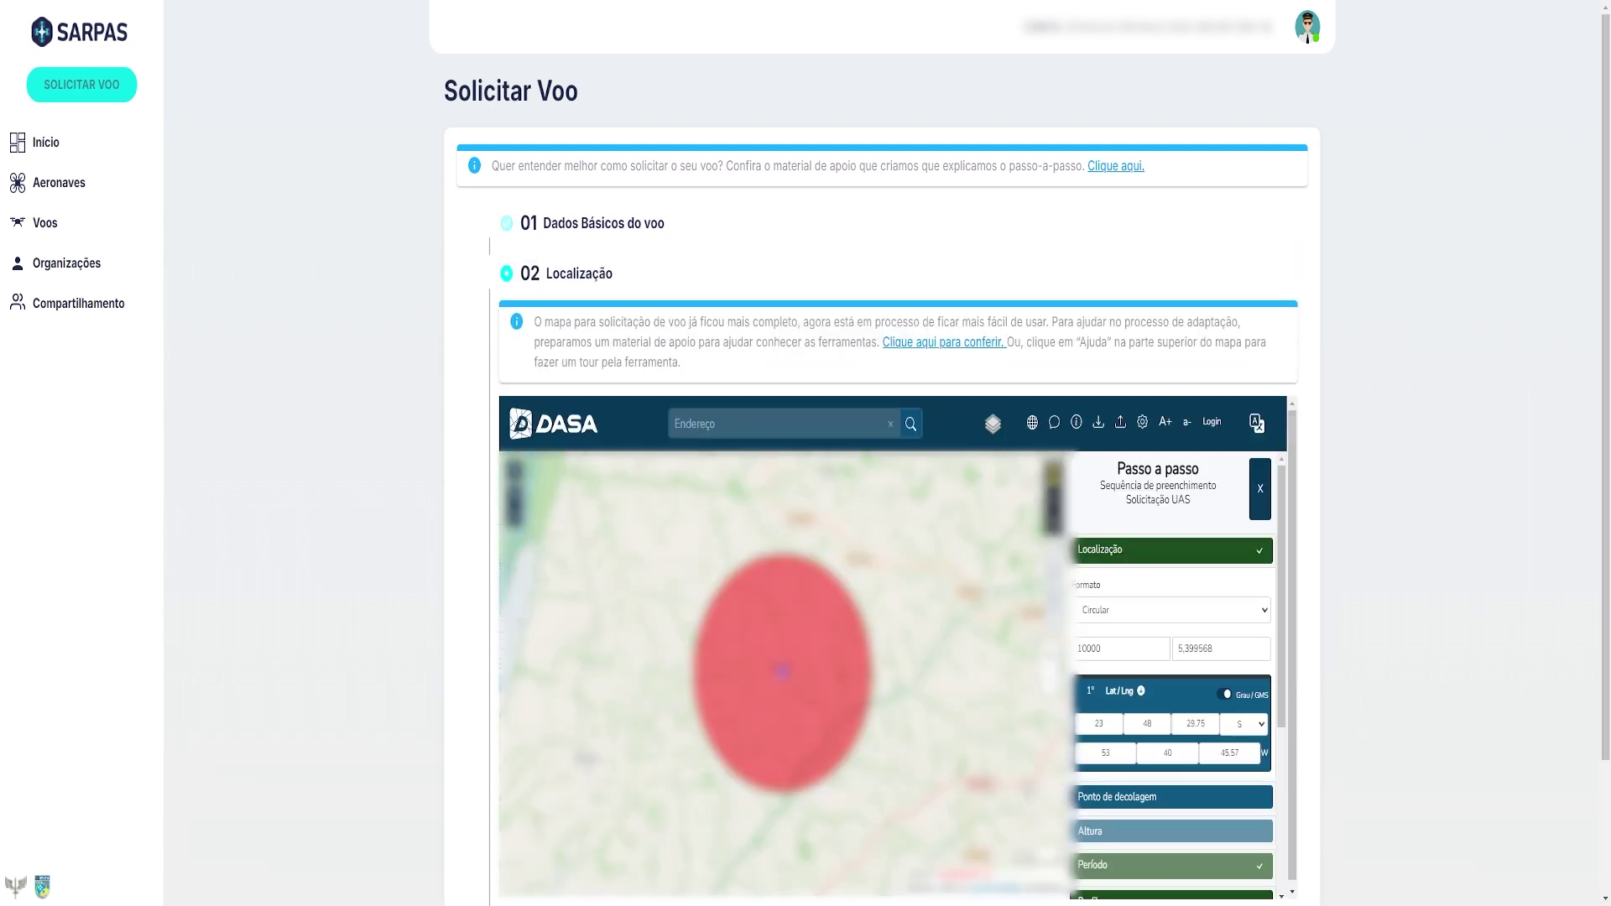
Find PORTO SEGURO on the location map and show the map in full screen
{"action": "left_click", "coordinate": [830, 424]}
{"action": "type", "text": "PORTO SEGURO"}
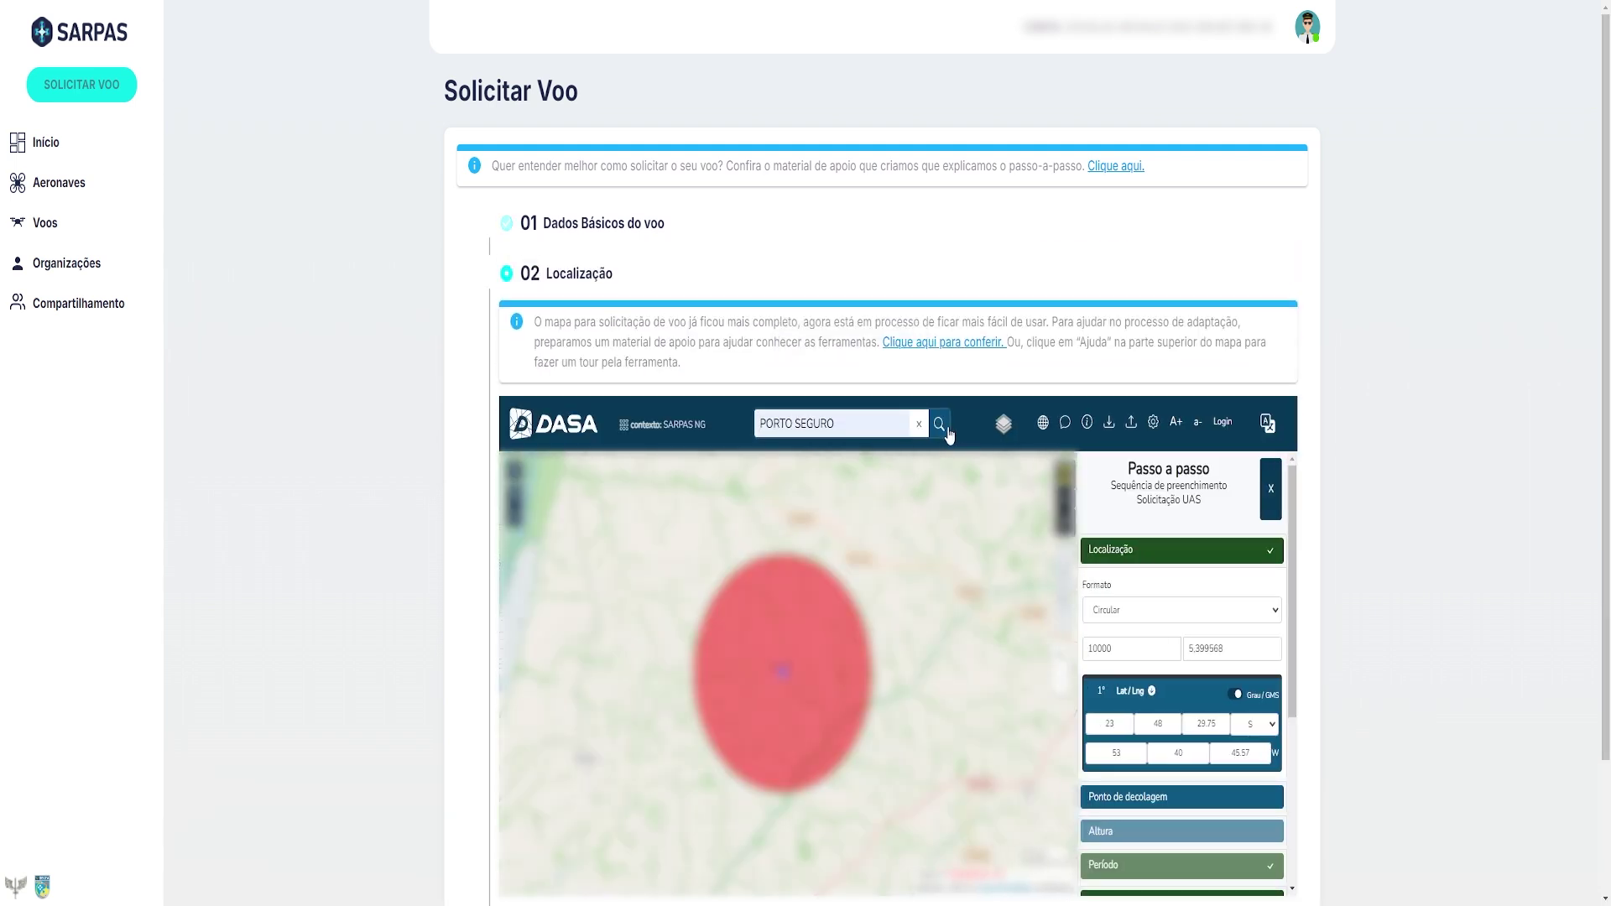
{"action": "left_click", "coordinate": [945, 428]}
{"action": "left_click", "coordinate": [1063, 557]}
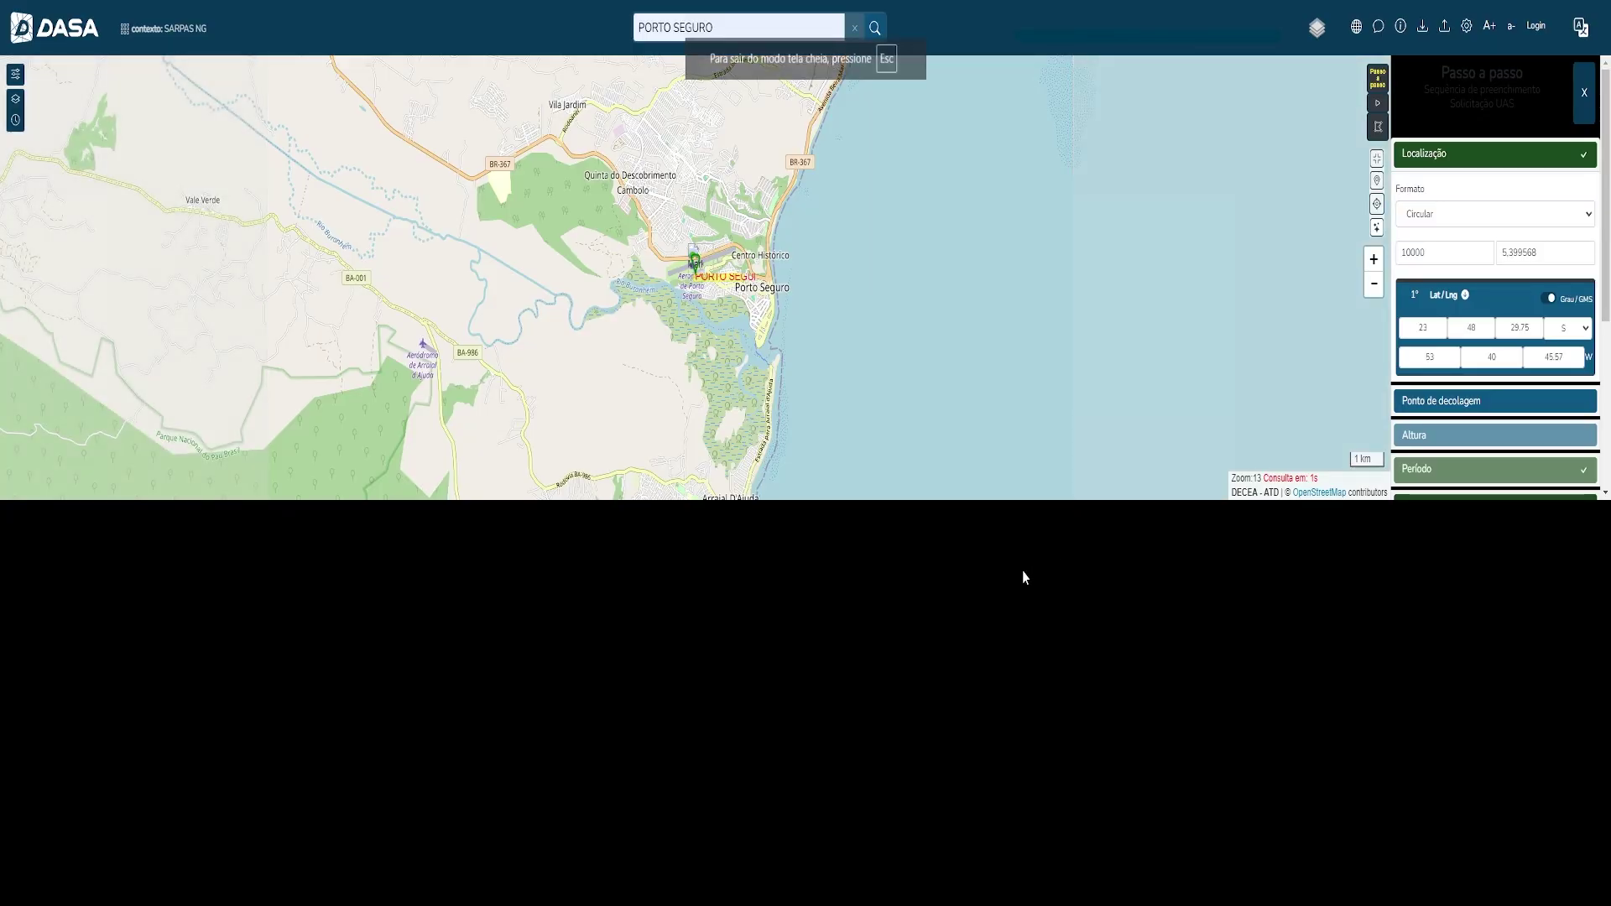
Centre the circular flight area on the street grid north of the airport runway and set its radius to 30 m
{"action": "scroll", "coordinate": [665, 405], "scroll_direction": "up", "scroll_amount": 1}
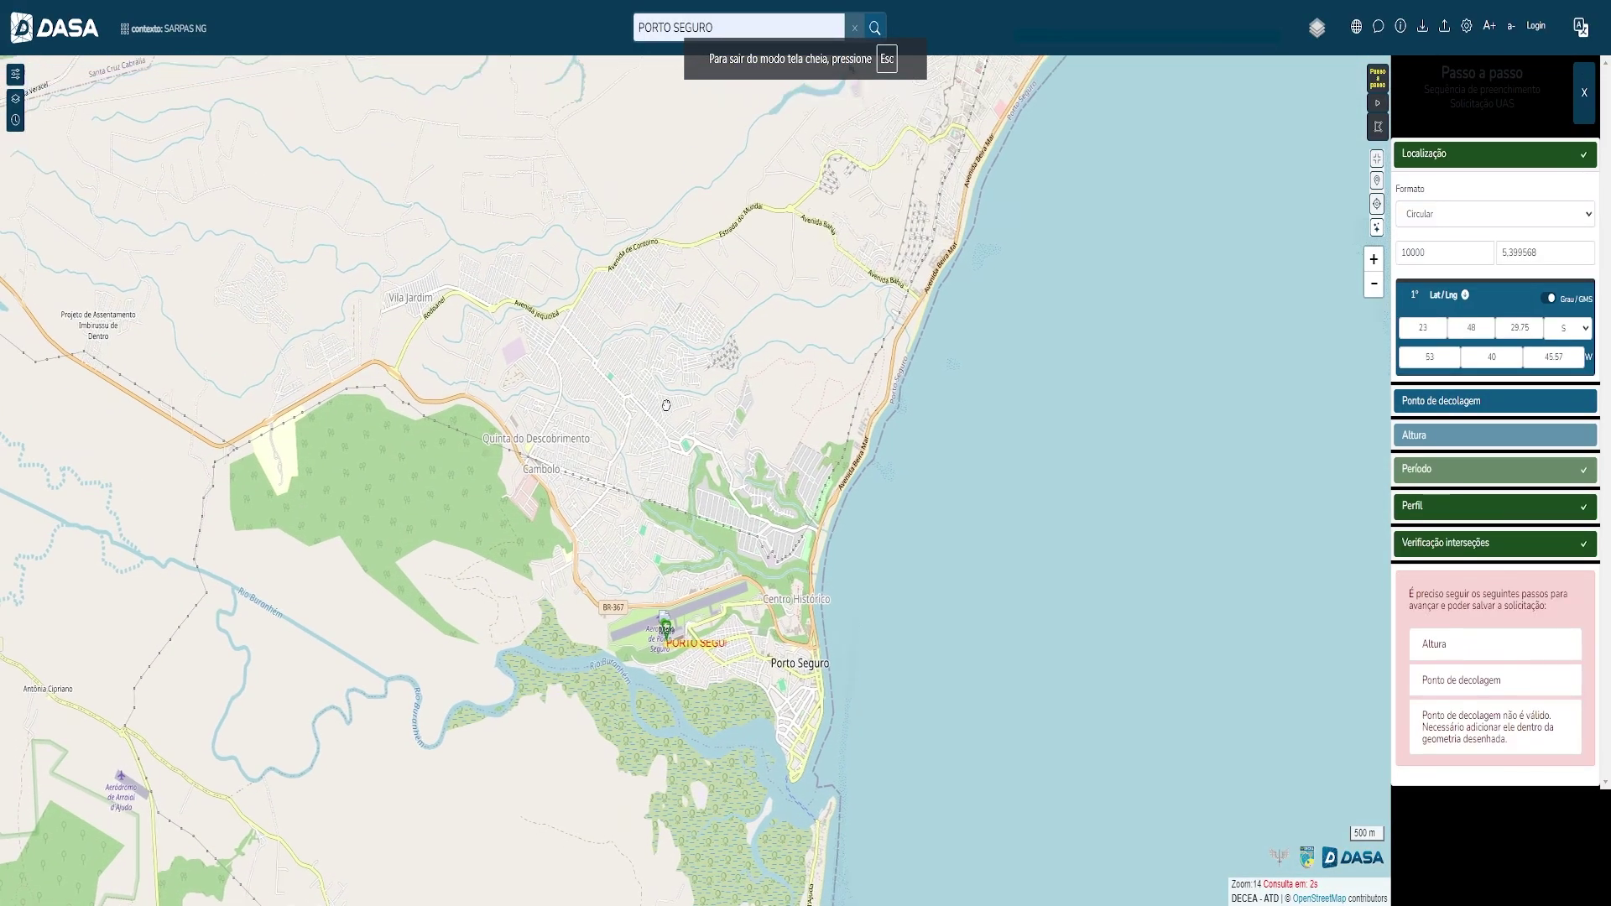
{"action": "scroll", "coordinate": [708, 576], "scroll_direction": "up", "scroll_amount": 2}
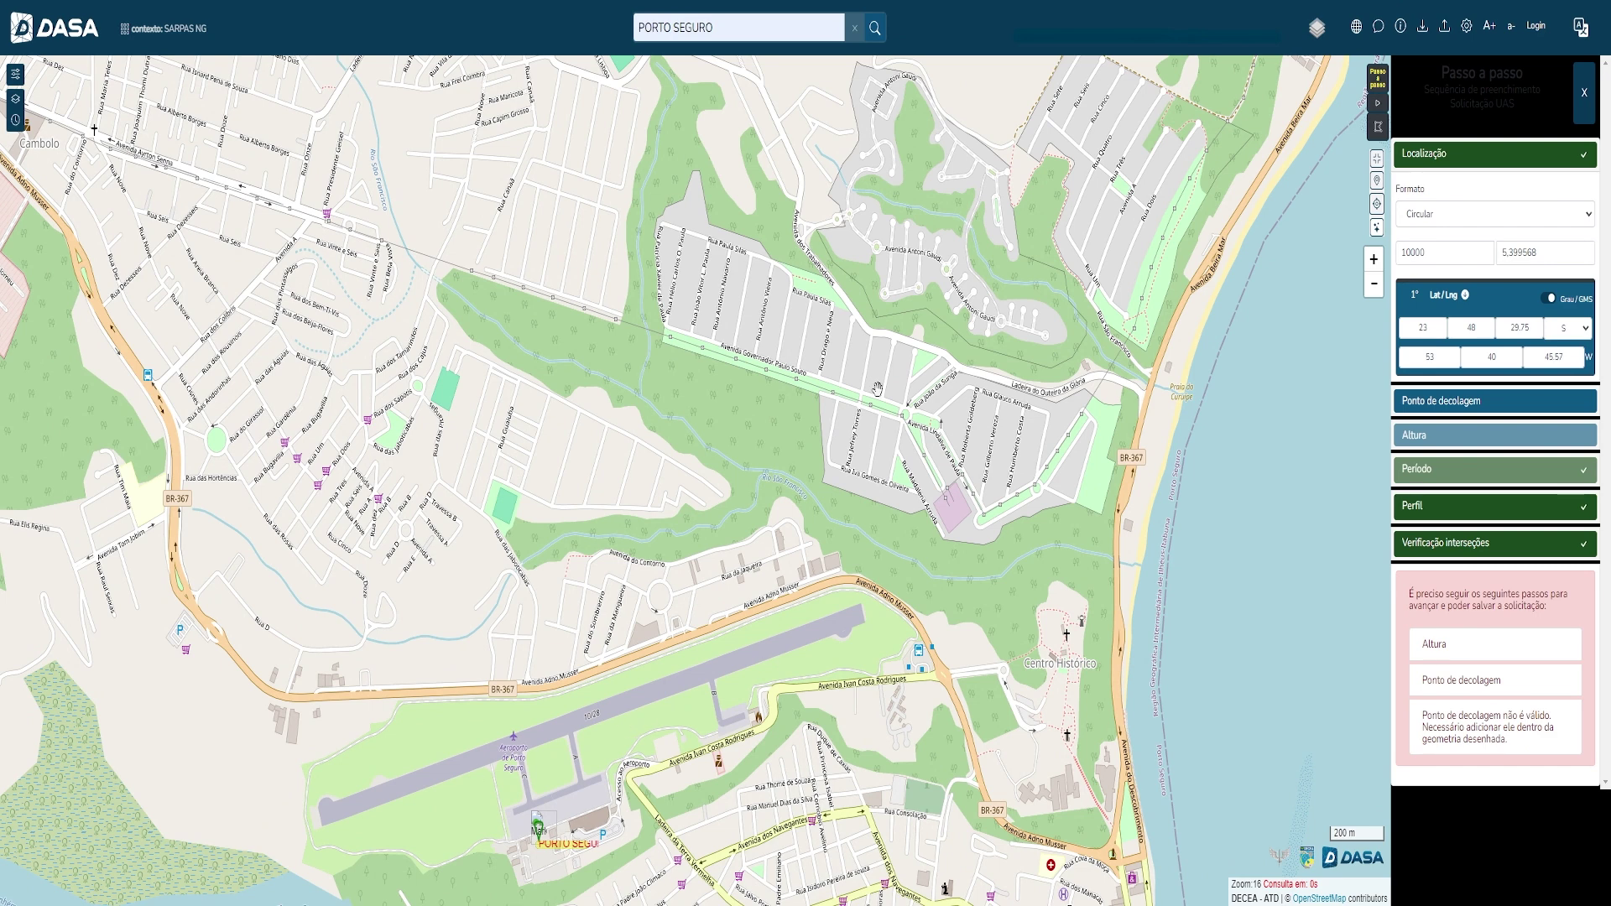
{"action": "left_click", "coordinate": [763, 308]}
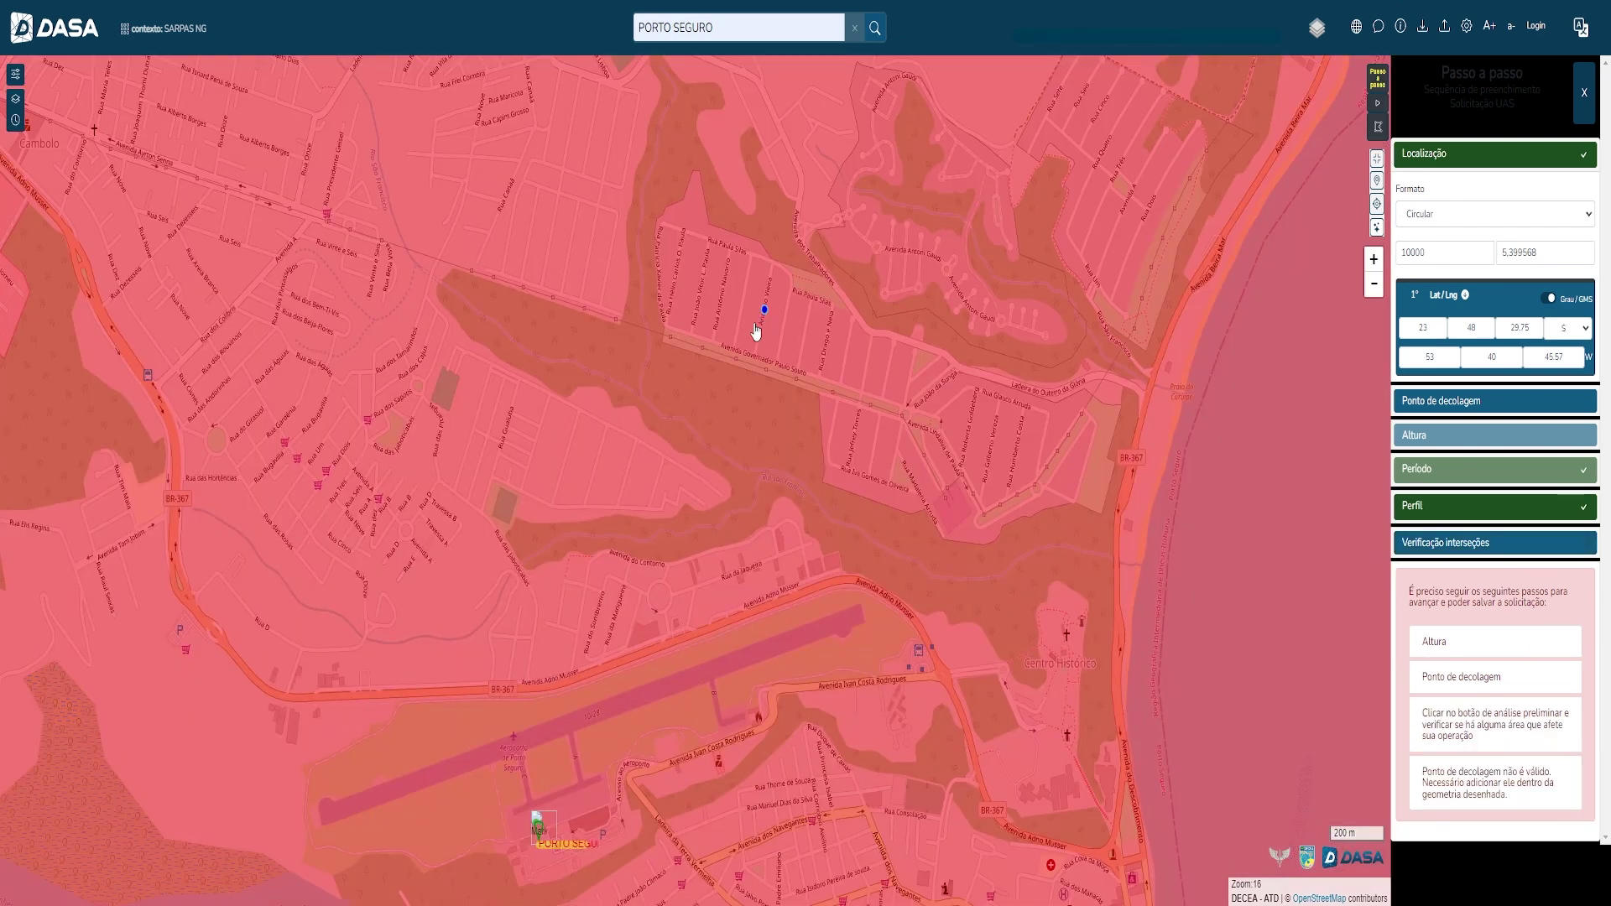
{"action": "left_click_drag", "start_coordinate": [1426, 251], "coordinate": [1397, 248]}
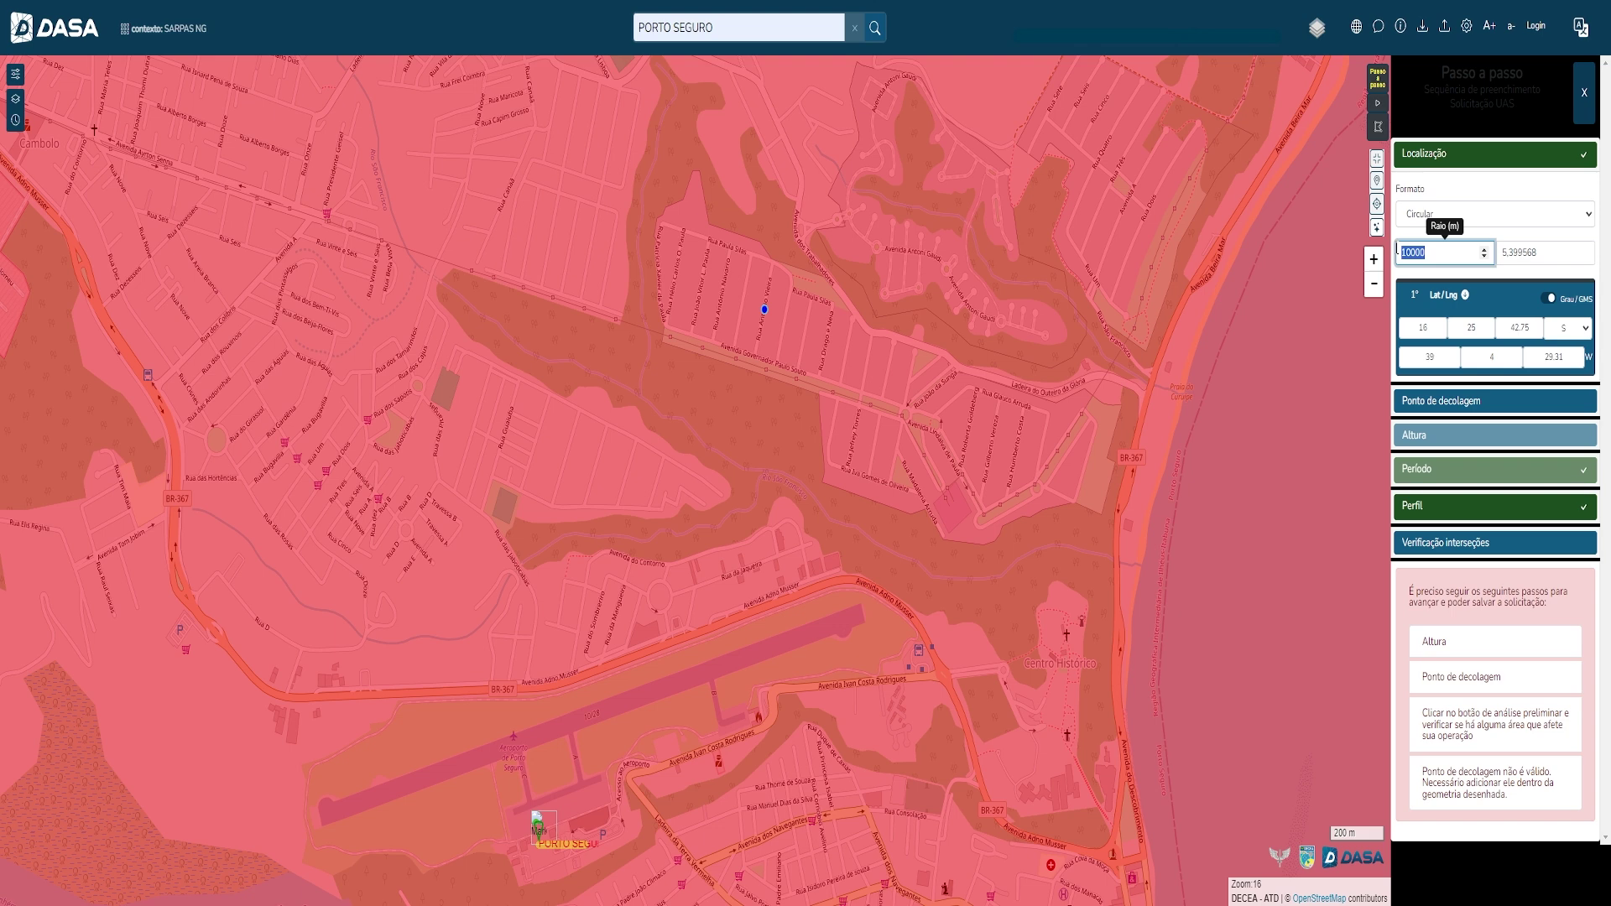
{"action": "type", "text": "30"}
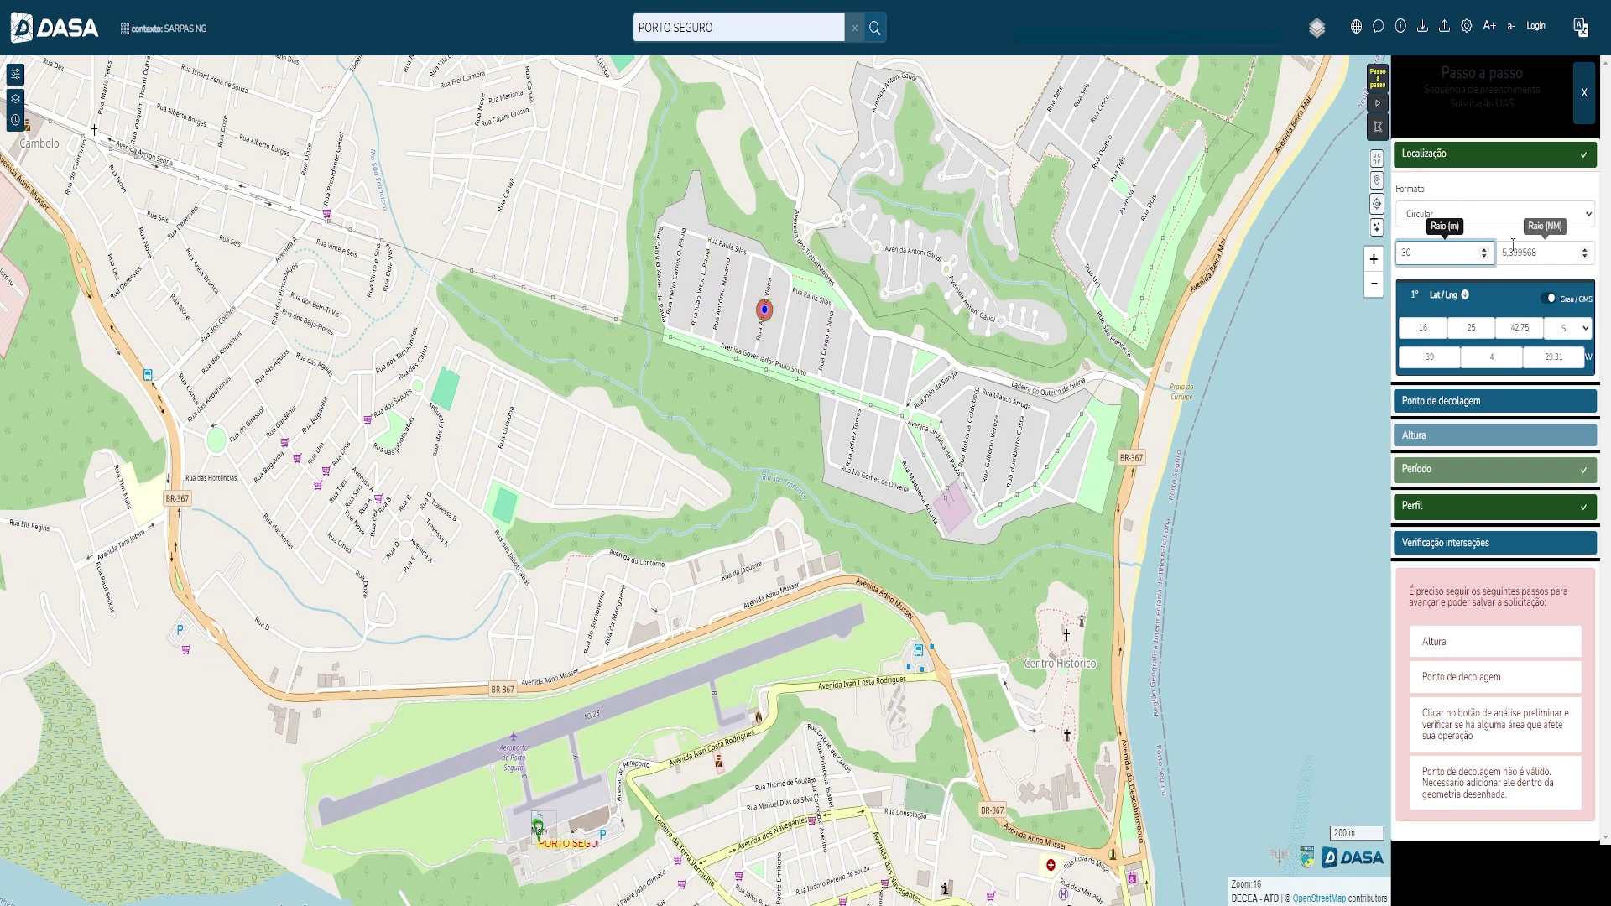
{"action": "left_click", "coordinate": [1461, 160]}
Set the takeoff point at the circle's centre and fill in the flight height
{"action": "left_click", "coordinate": [1485, 190]}
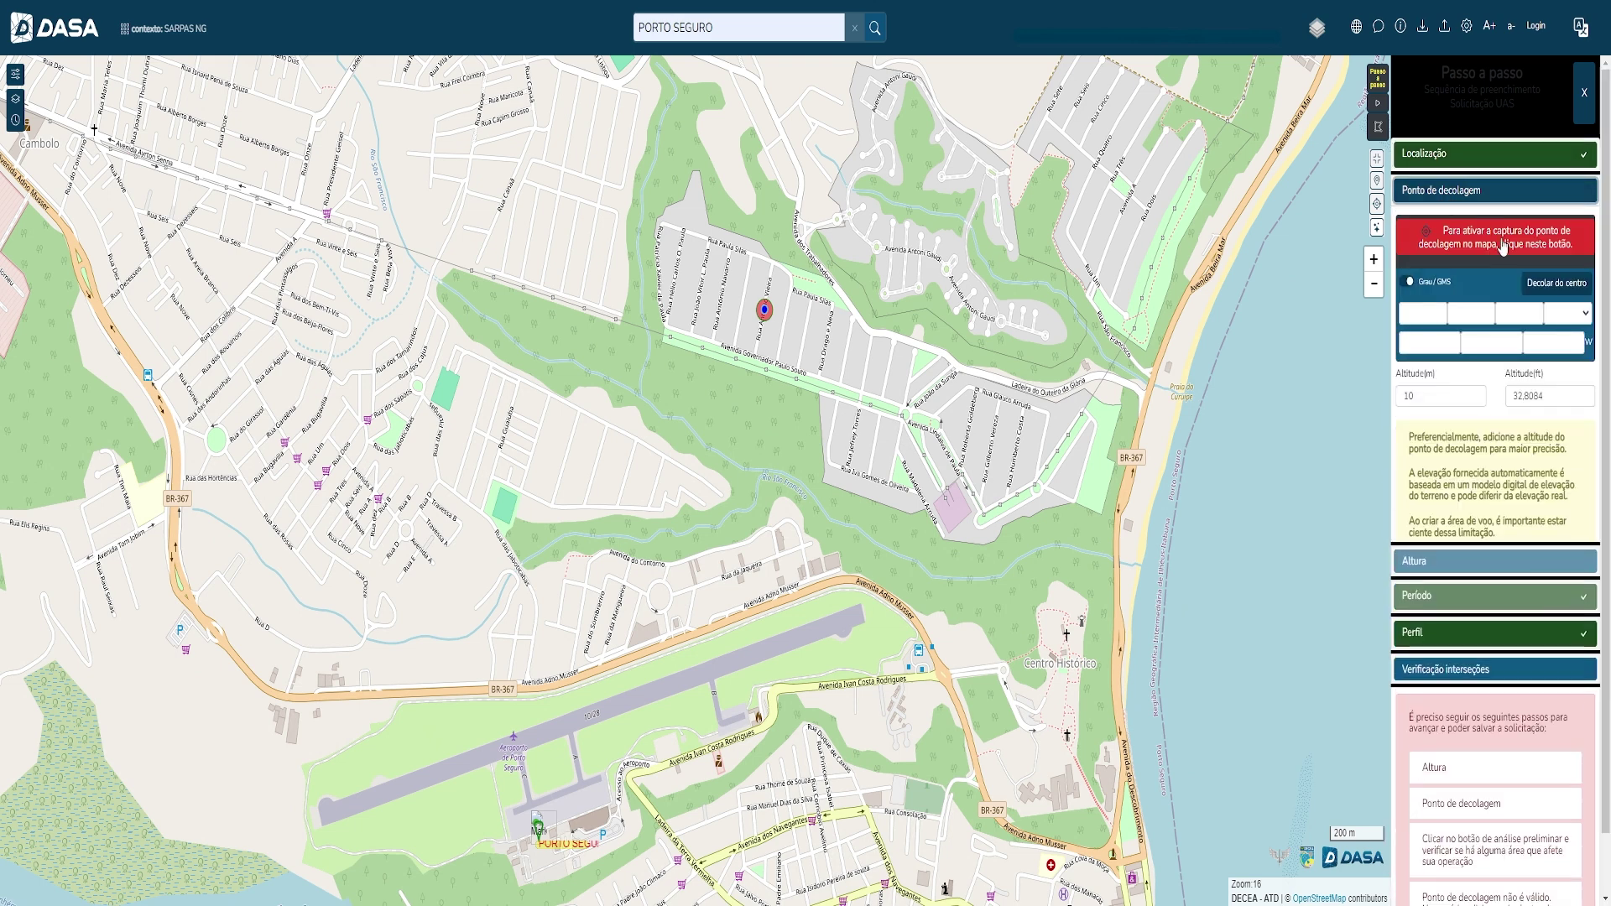
{"action": "left_click", "coordinate": [1484, 195]}
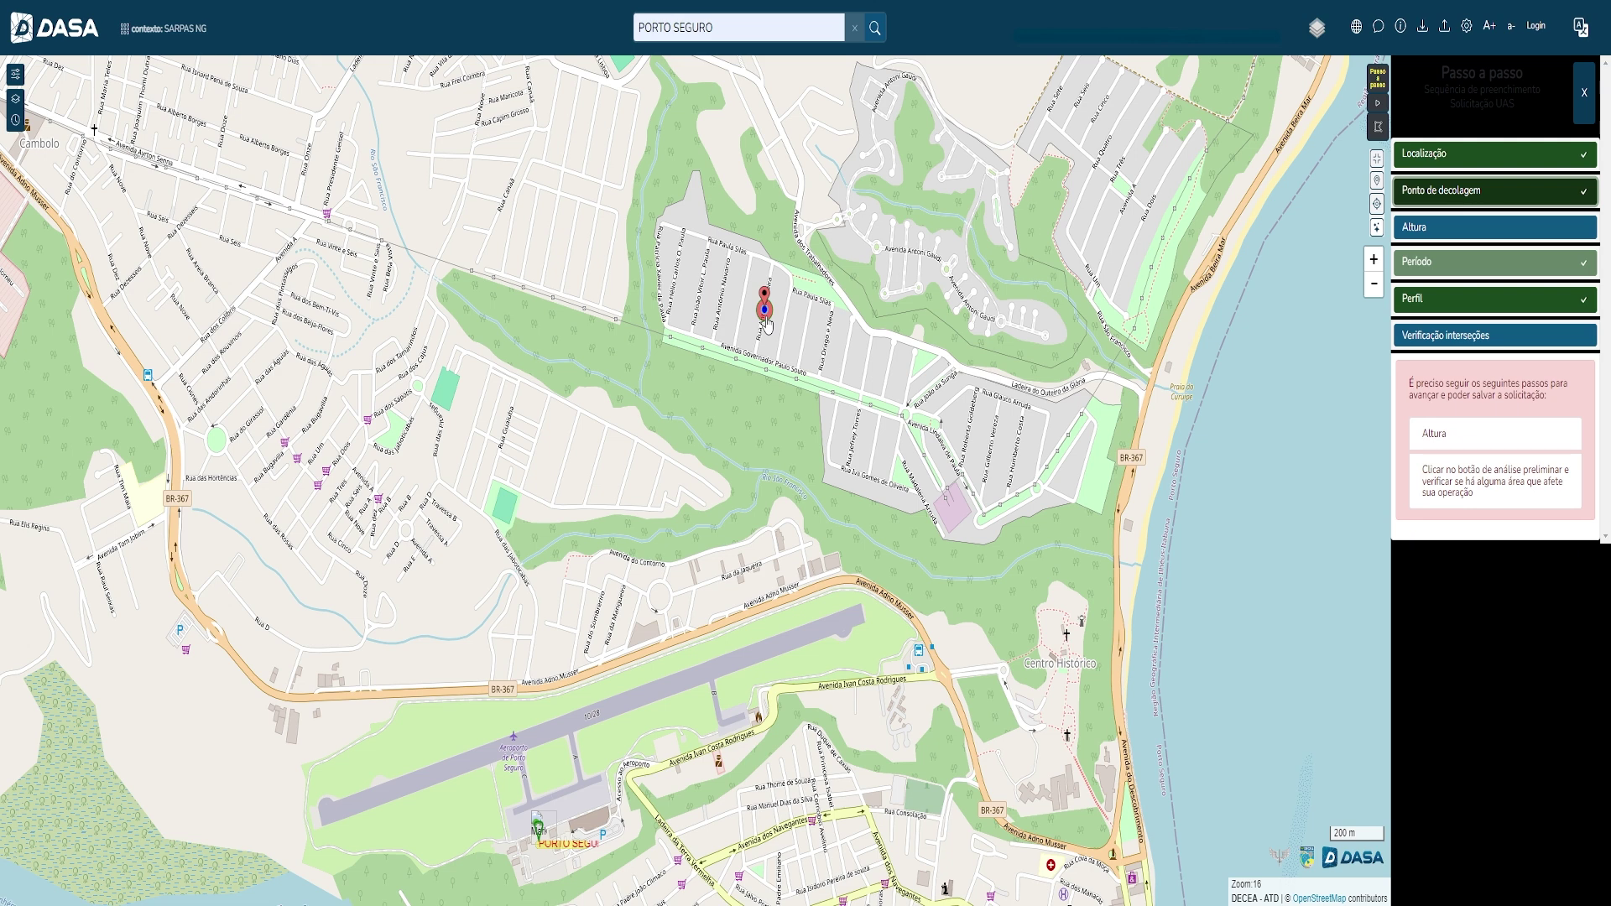
{"action": "left_click", "coordinate": [1414, 230]}
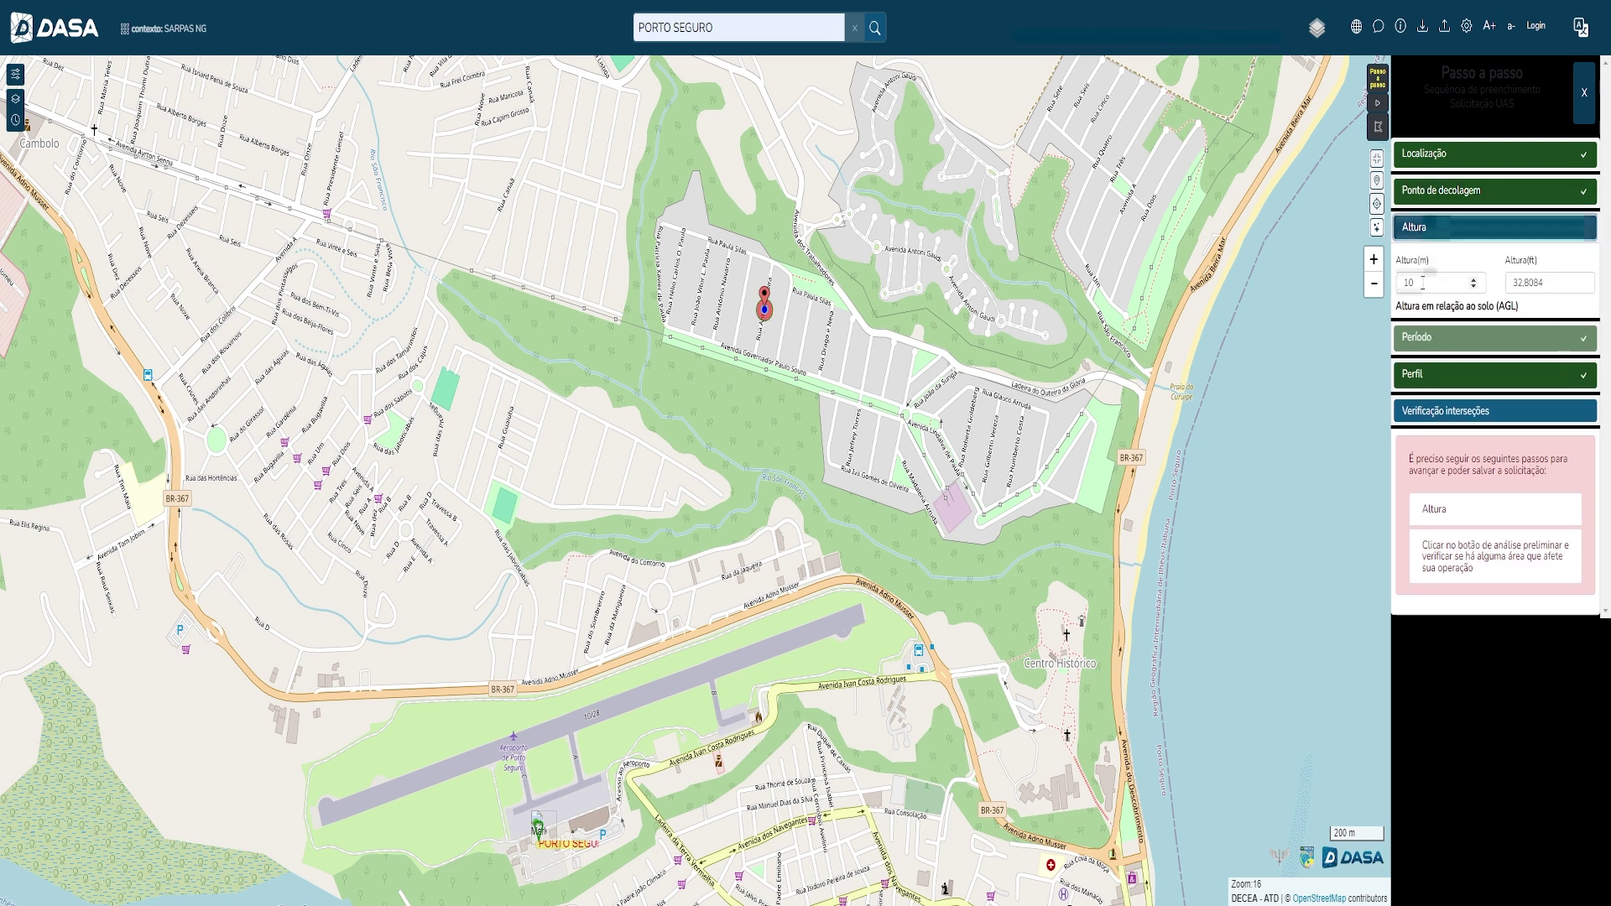
{"action": "left_click", "coordinate": [1447, 233]}
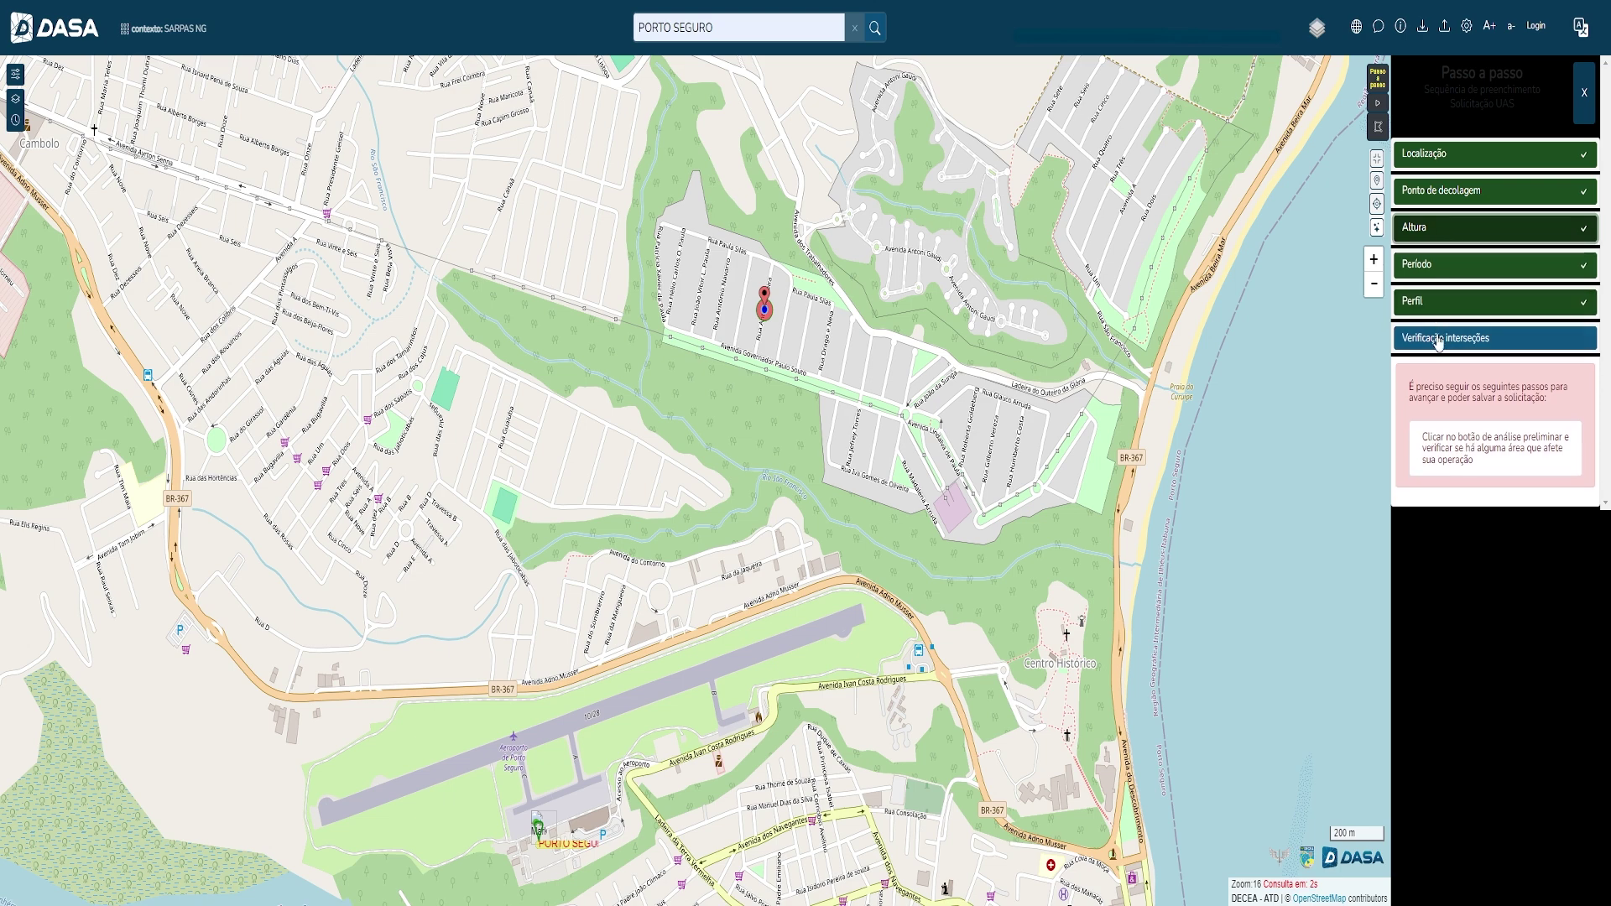
Run the preliminary intersection analysis for the 30 m circle and examine the restriction zones around the airport
{"action": "left_click", "coordinate": [1438, 339]}
{"action": "left_click", "coordinate": [1496, 373]}
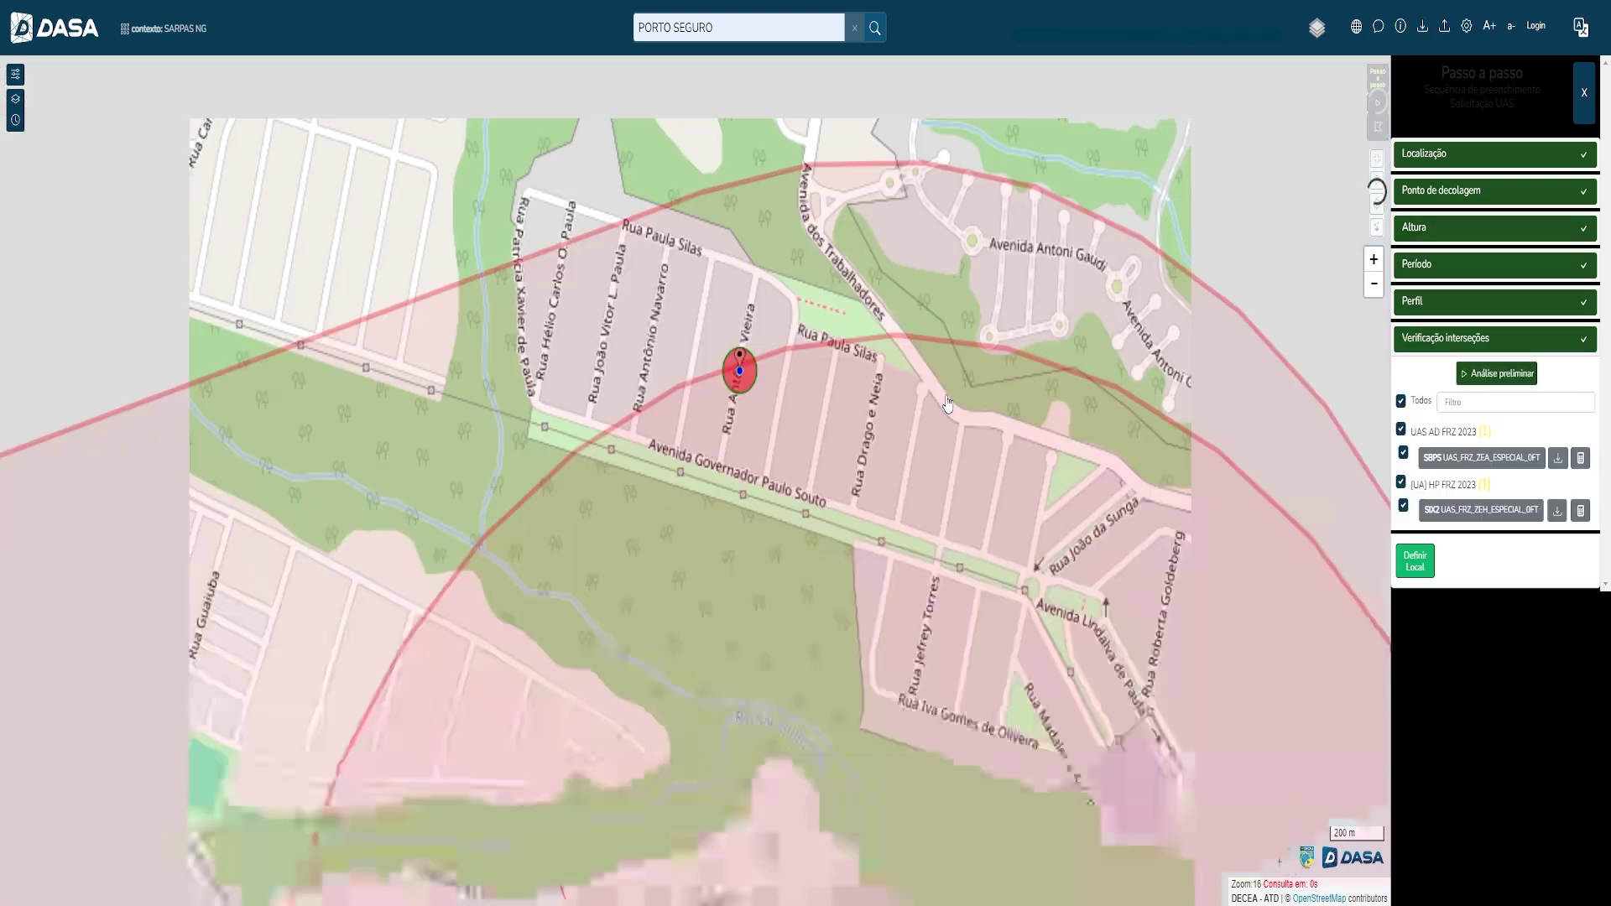
{"action": "scroll", "coordinate": [947, 405], "scroll_direction": "down", "scroll_amount": 3}
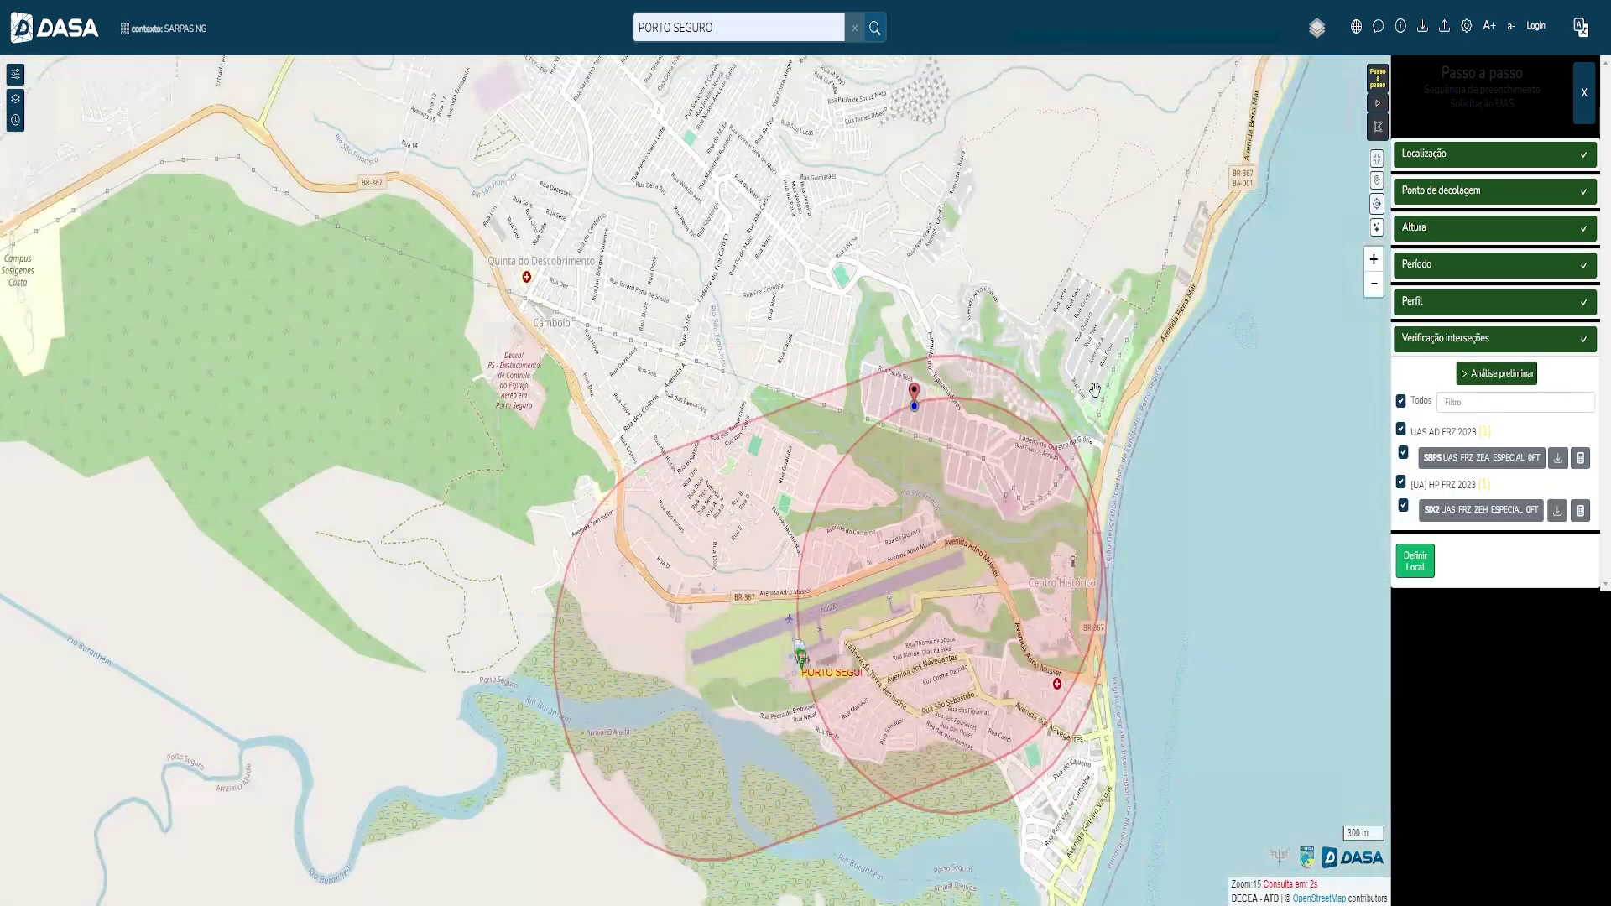
{"action": "left_click_drag", "start_coordinate": [1132, 387], "coordinate": [1031, 326]}
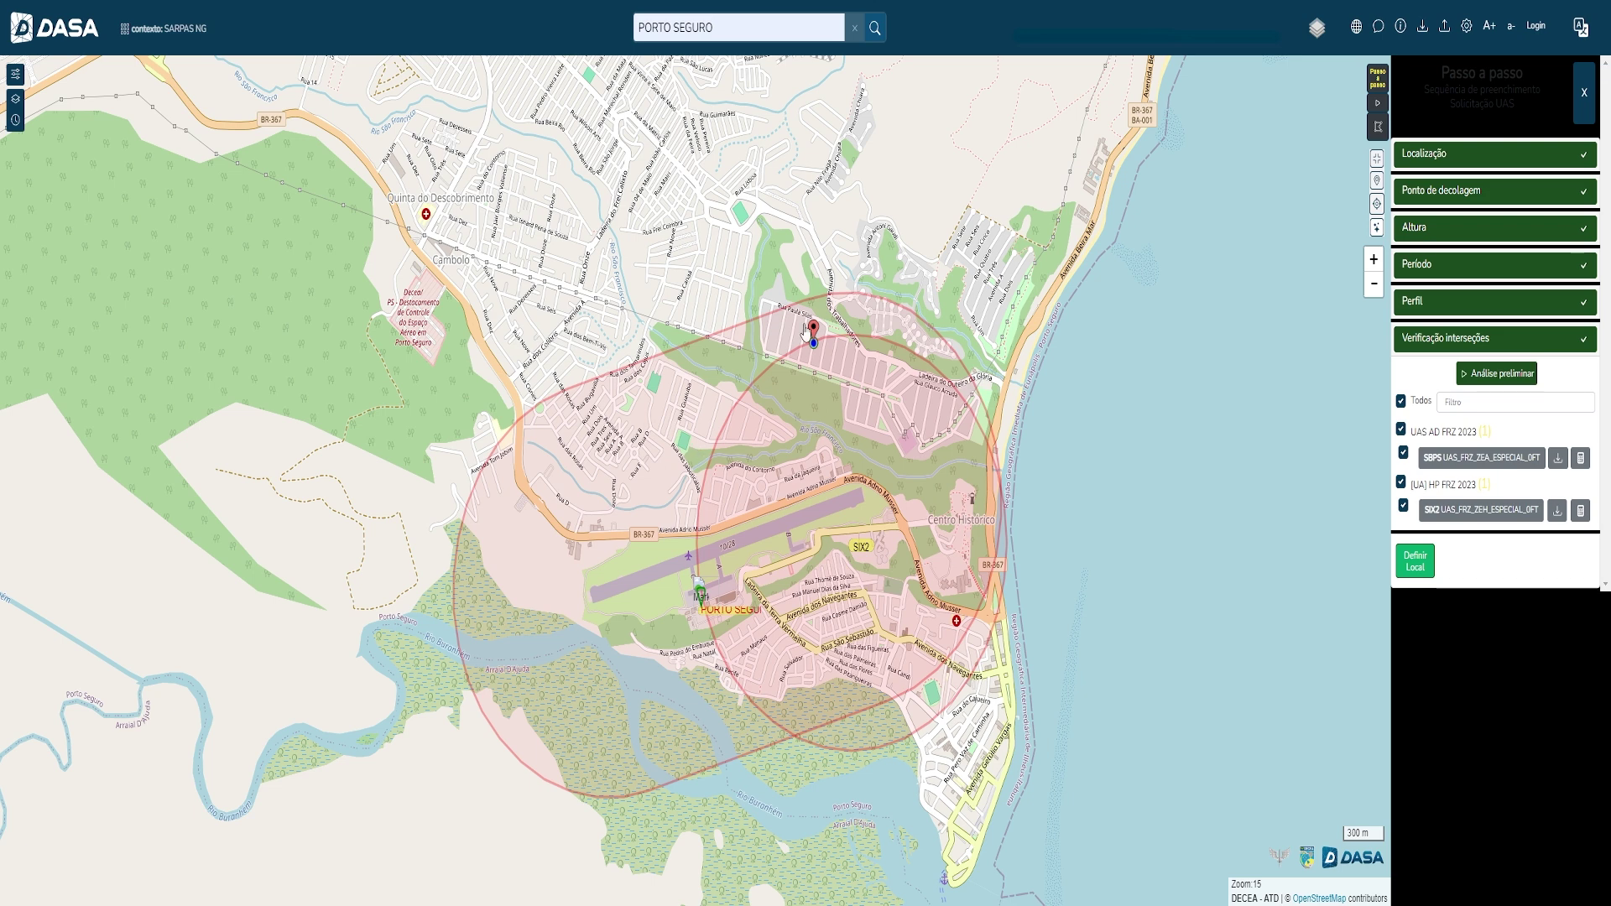
Move the flight circle's centre west onto Rua João Vitor L. Paula and rerun the preliminary intersection analysis
{"action": "scroll", "coordinate": [739, 273], "scroll_direction": "up", "scroll_amount": 2}
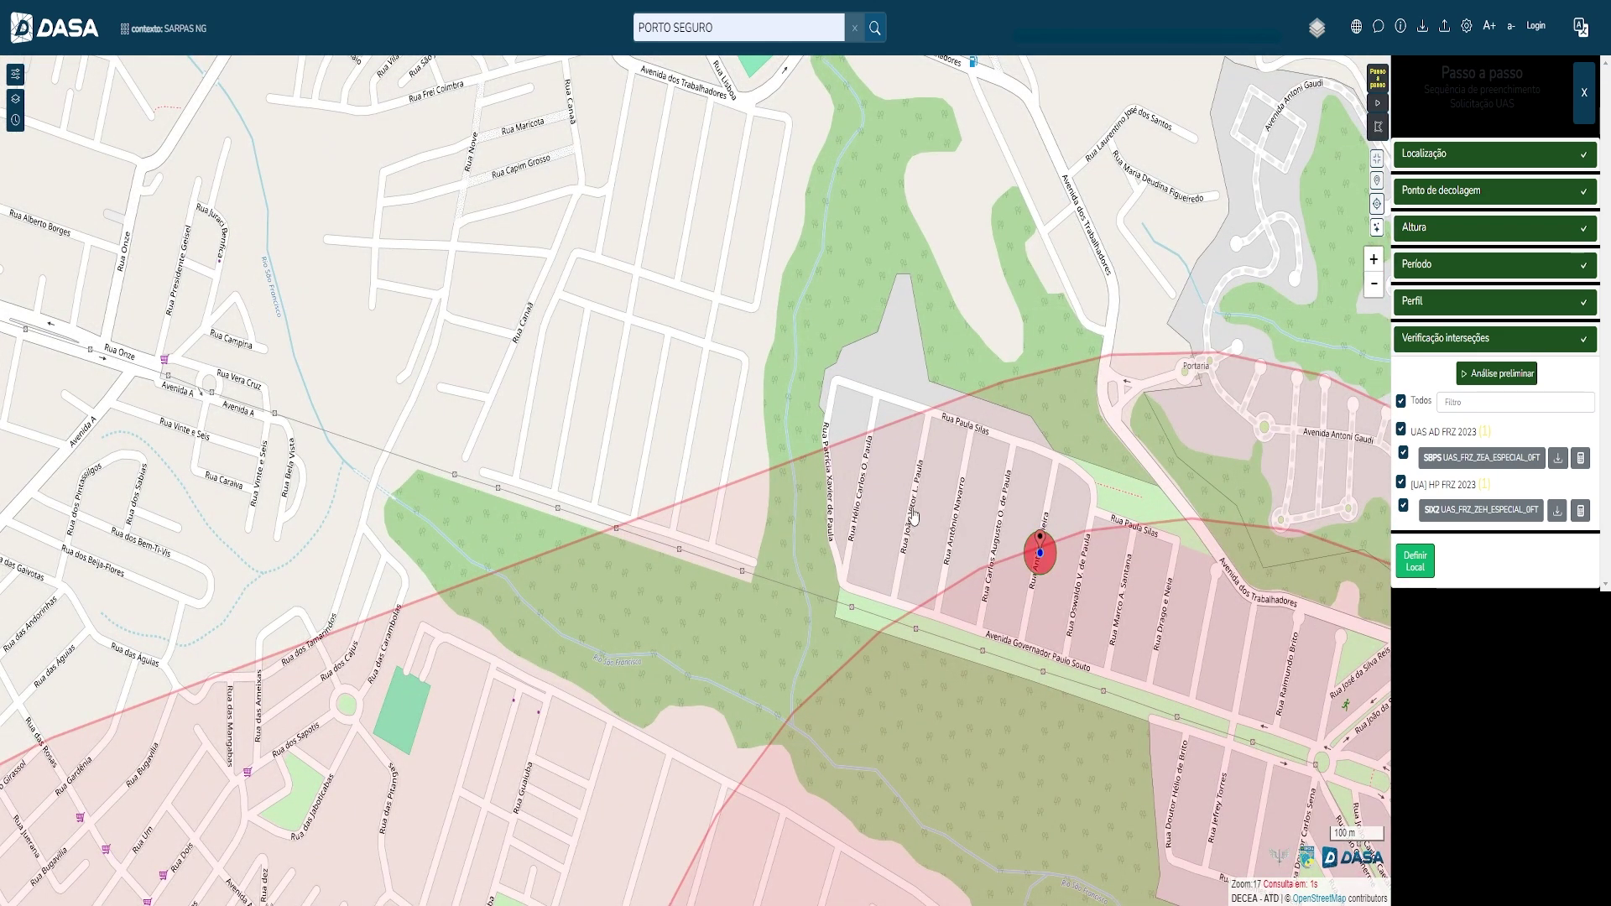
{"action": "left_click", "coordinate": [914, 518]}
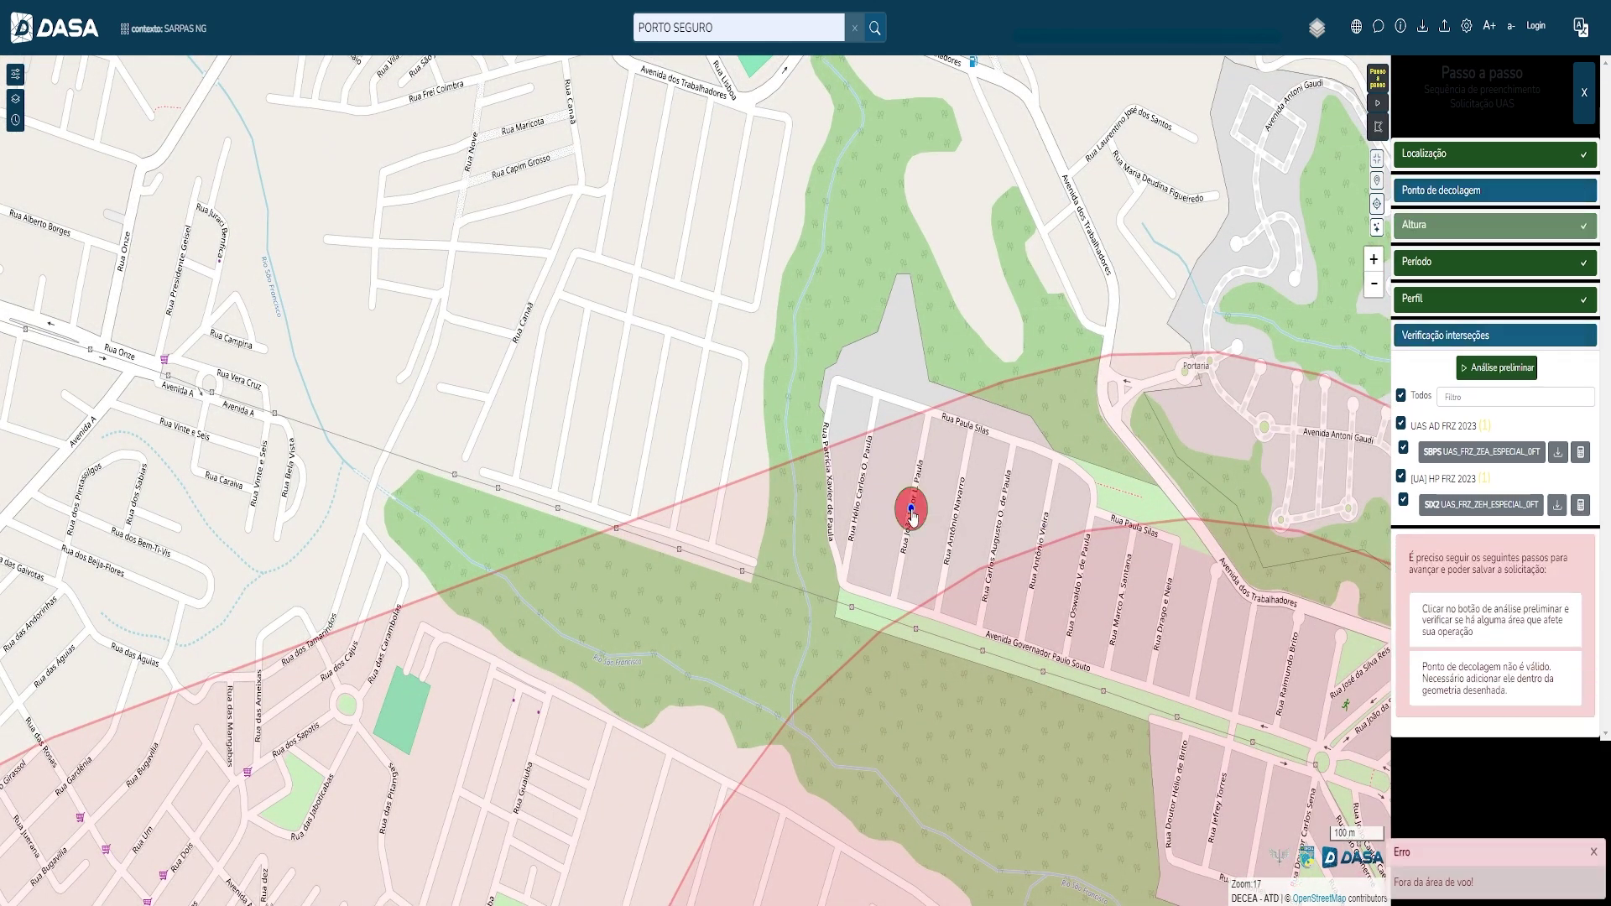
{"action": "left_click", "coordinate": [1497, 367]}
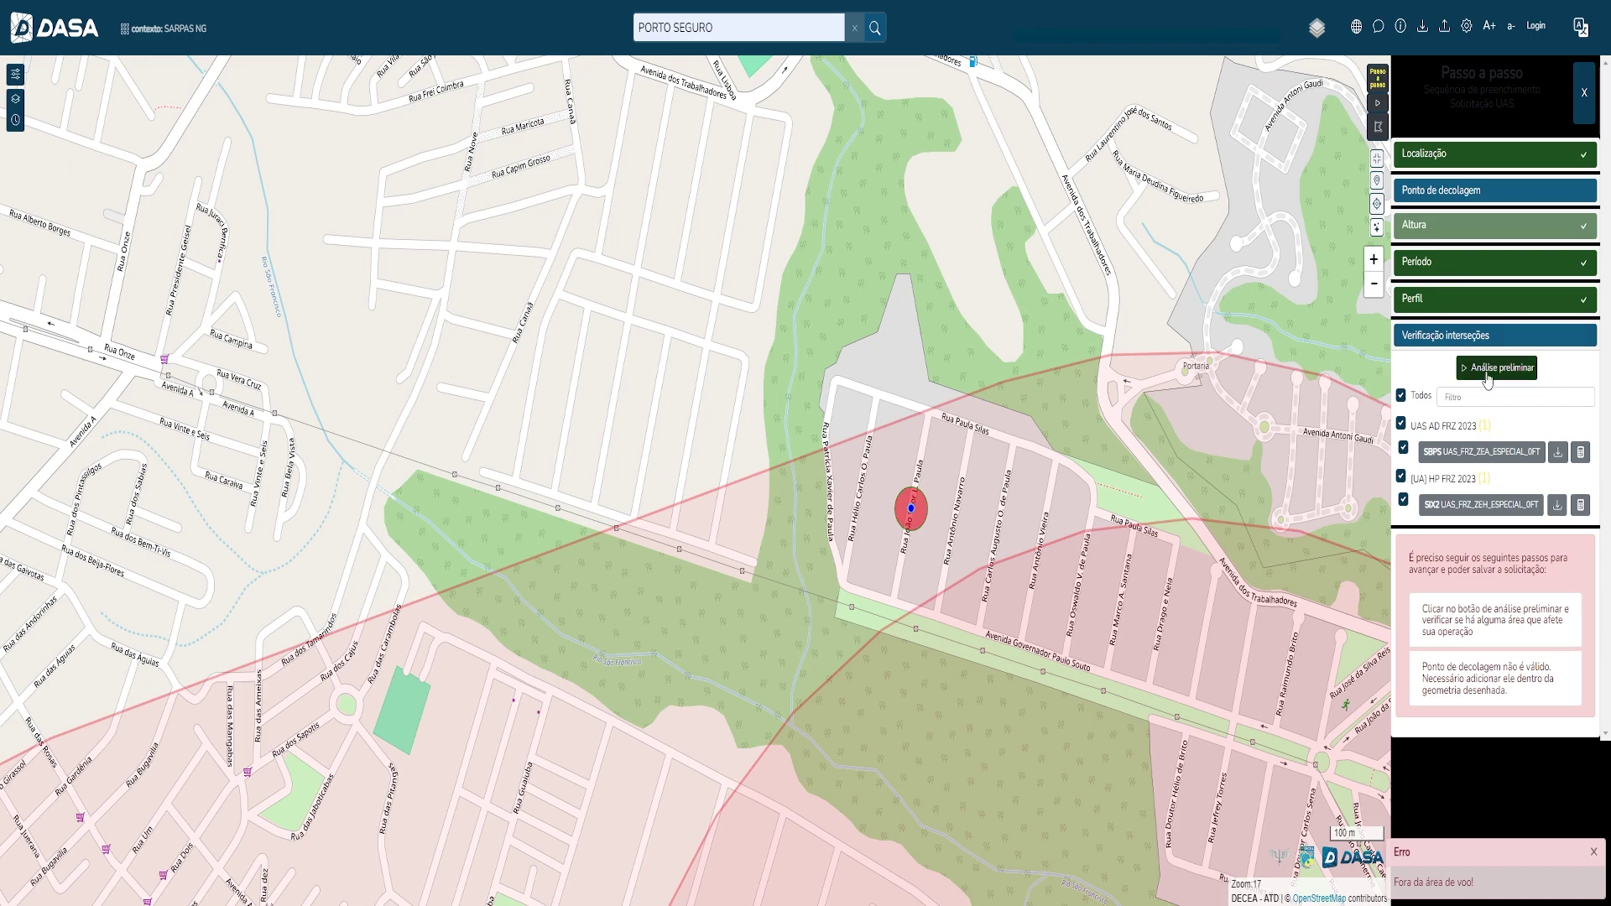
{"action": "scroll", "coordinate": [973, 684], "scroll_direction": "down", "scroll_amount": 1}
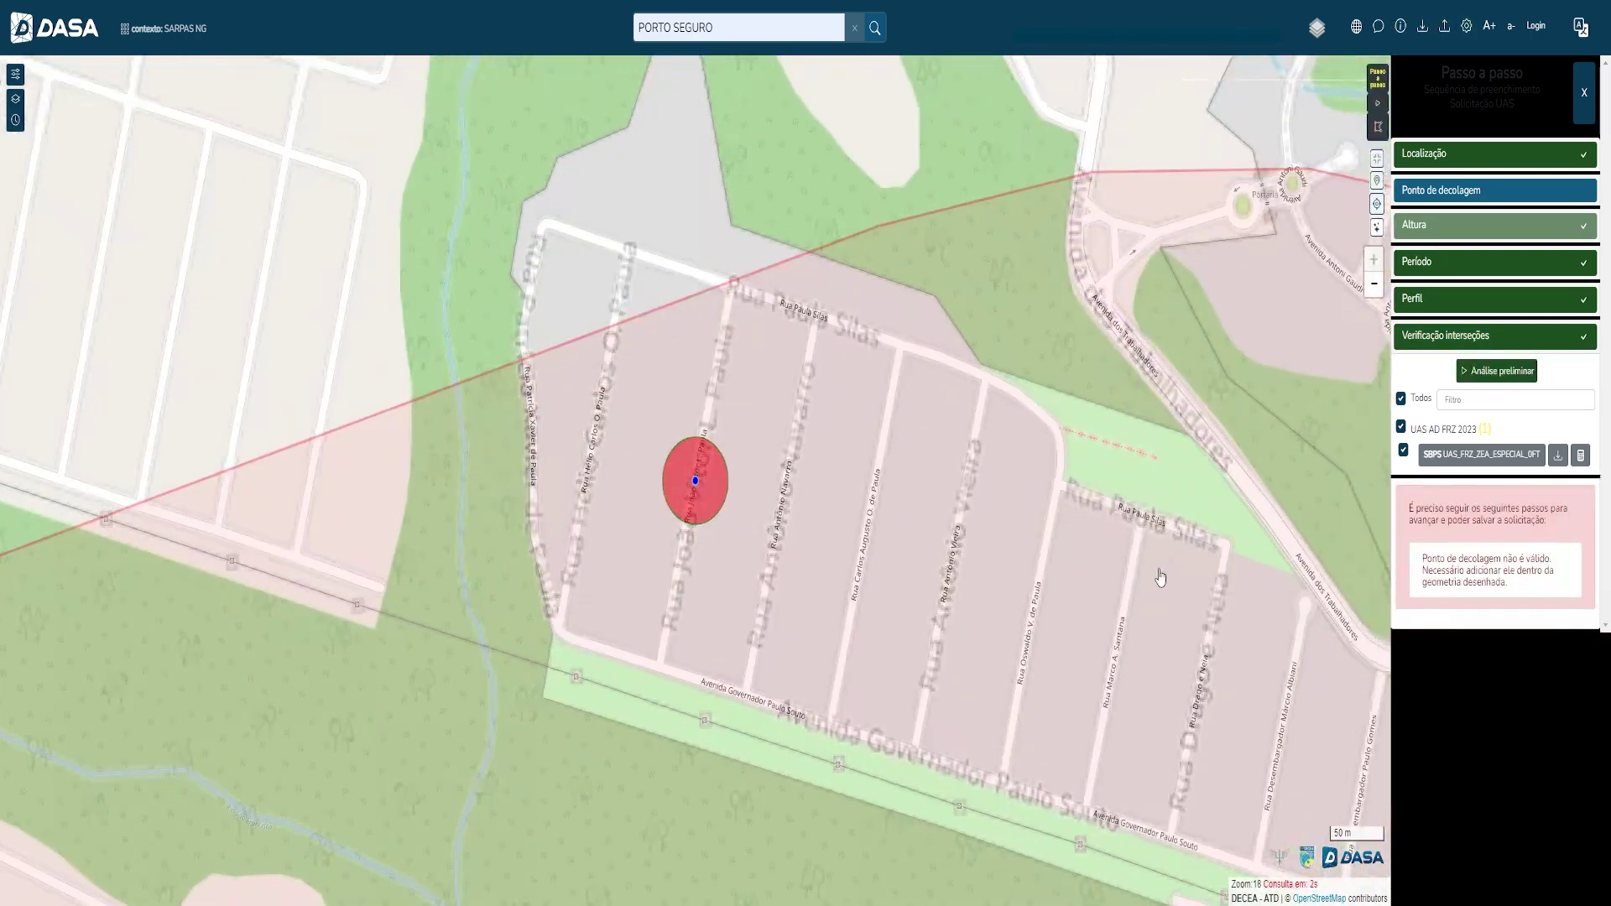
Examine where the flight circle on Rua João Vitor L. Paula lies within the restriction zone around the airport runway
{"action": "scroll", "coordinate": [892, 568], "scroll_direction": "down", "scroll_amount": 2}
{"action": "left_click_drag", "start_coordinate": [996, 410], "coordinate": [822, 214]}
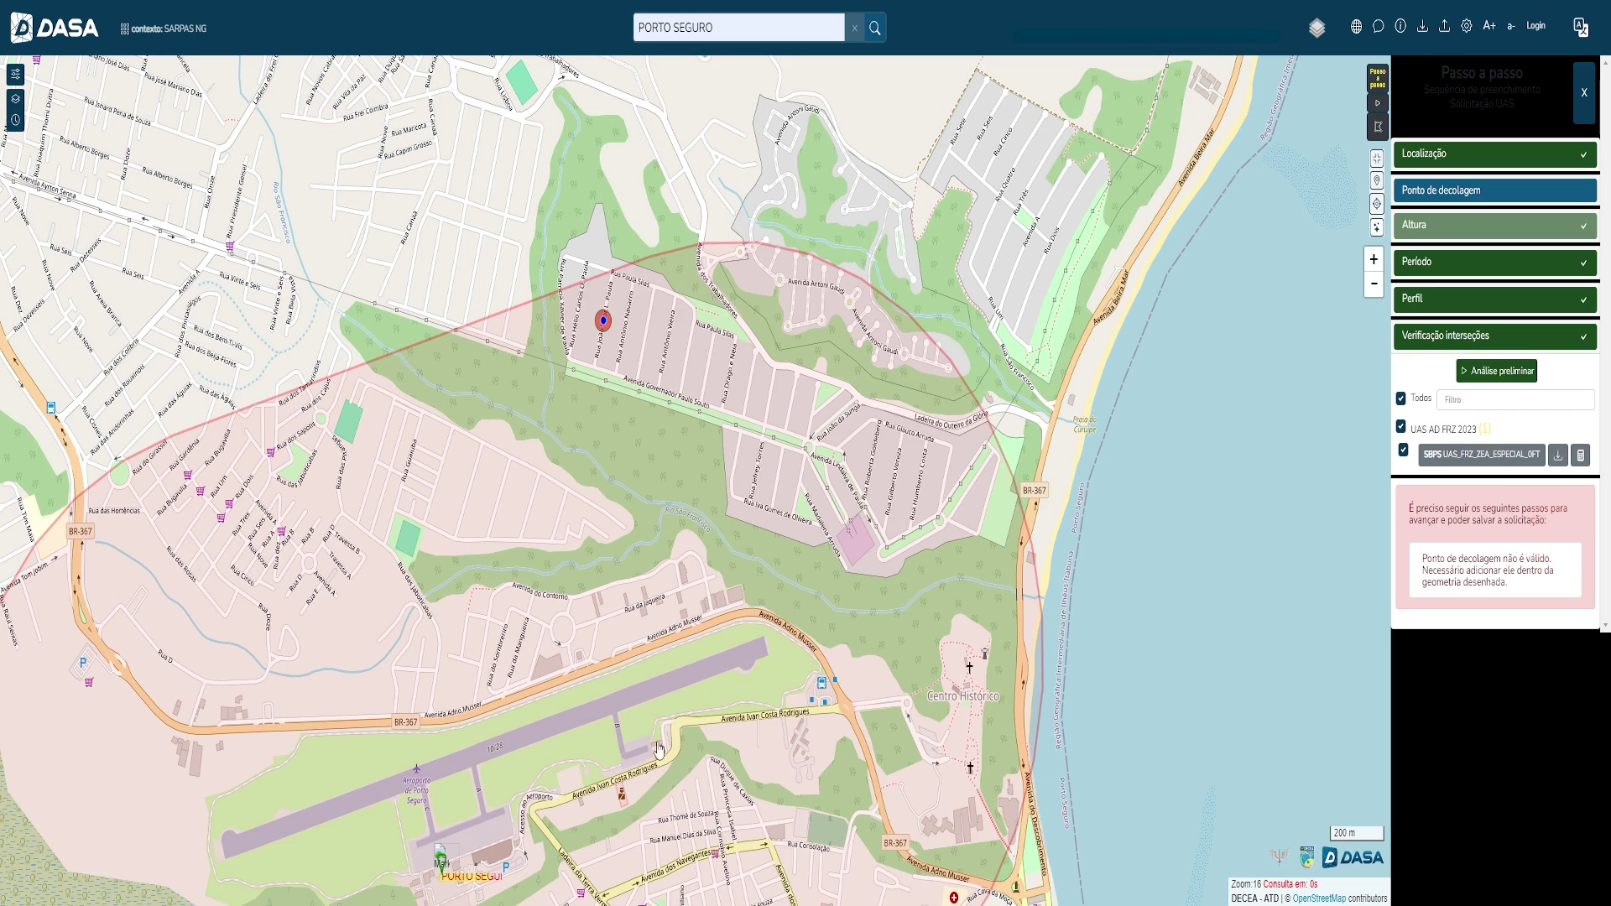
{"action": "left_click_drag", "start_coordinate": [755, 749], "coordinate": [804, 630]}
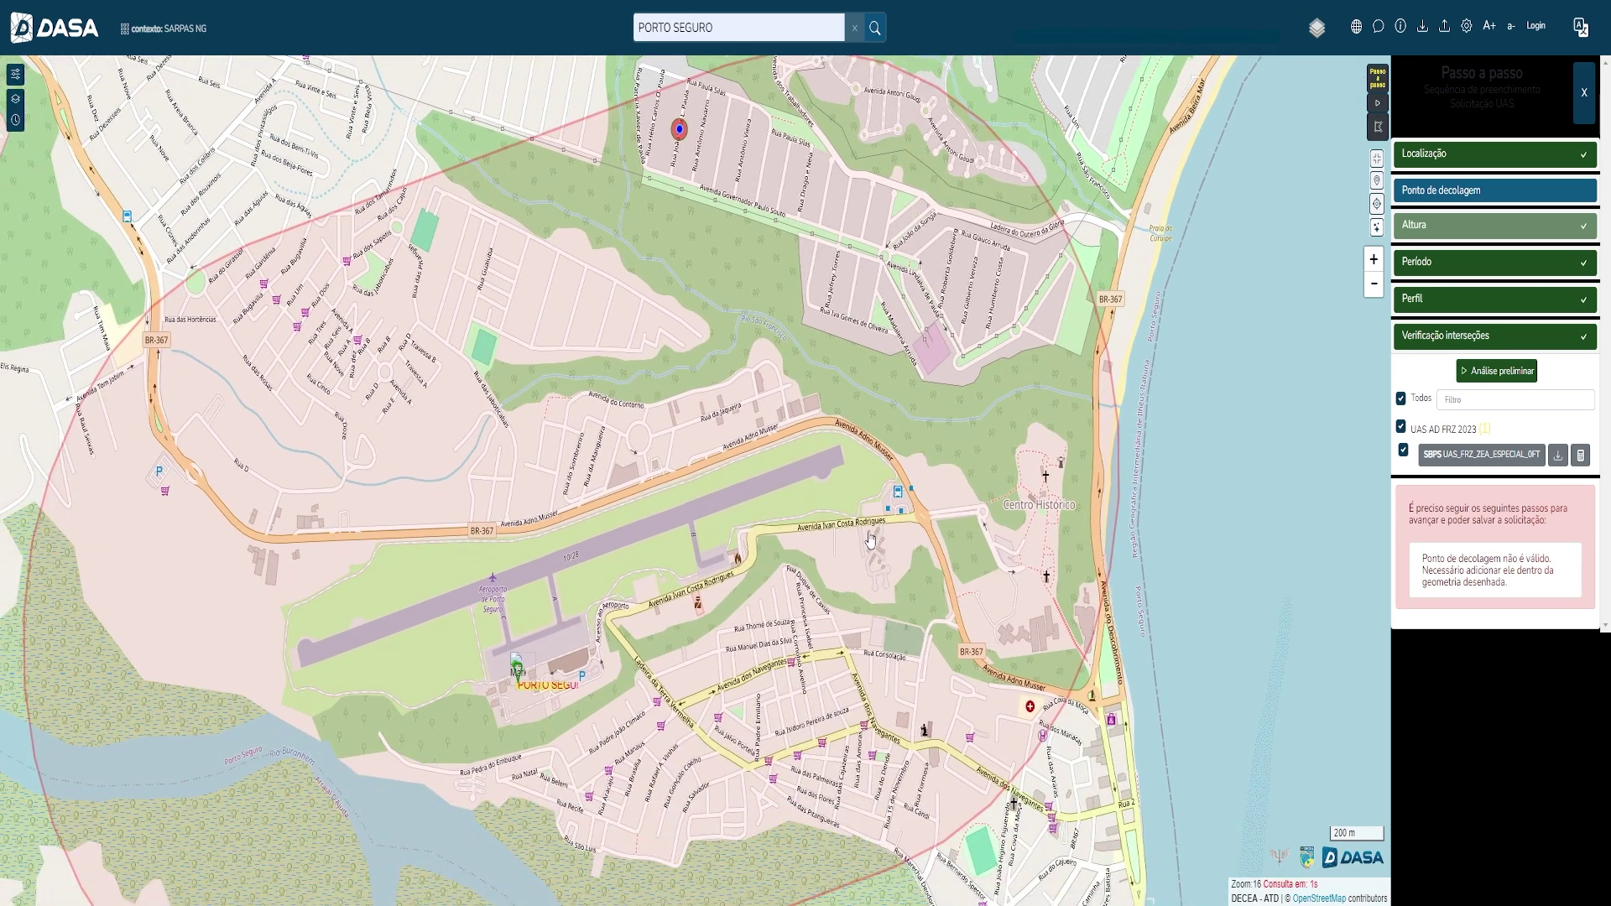
{"action": "left_click_drag", "start_coordinate": [866, 514], "coordinate": [892, 684]}
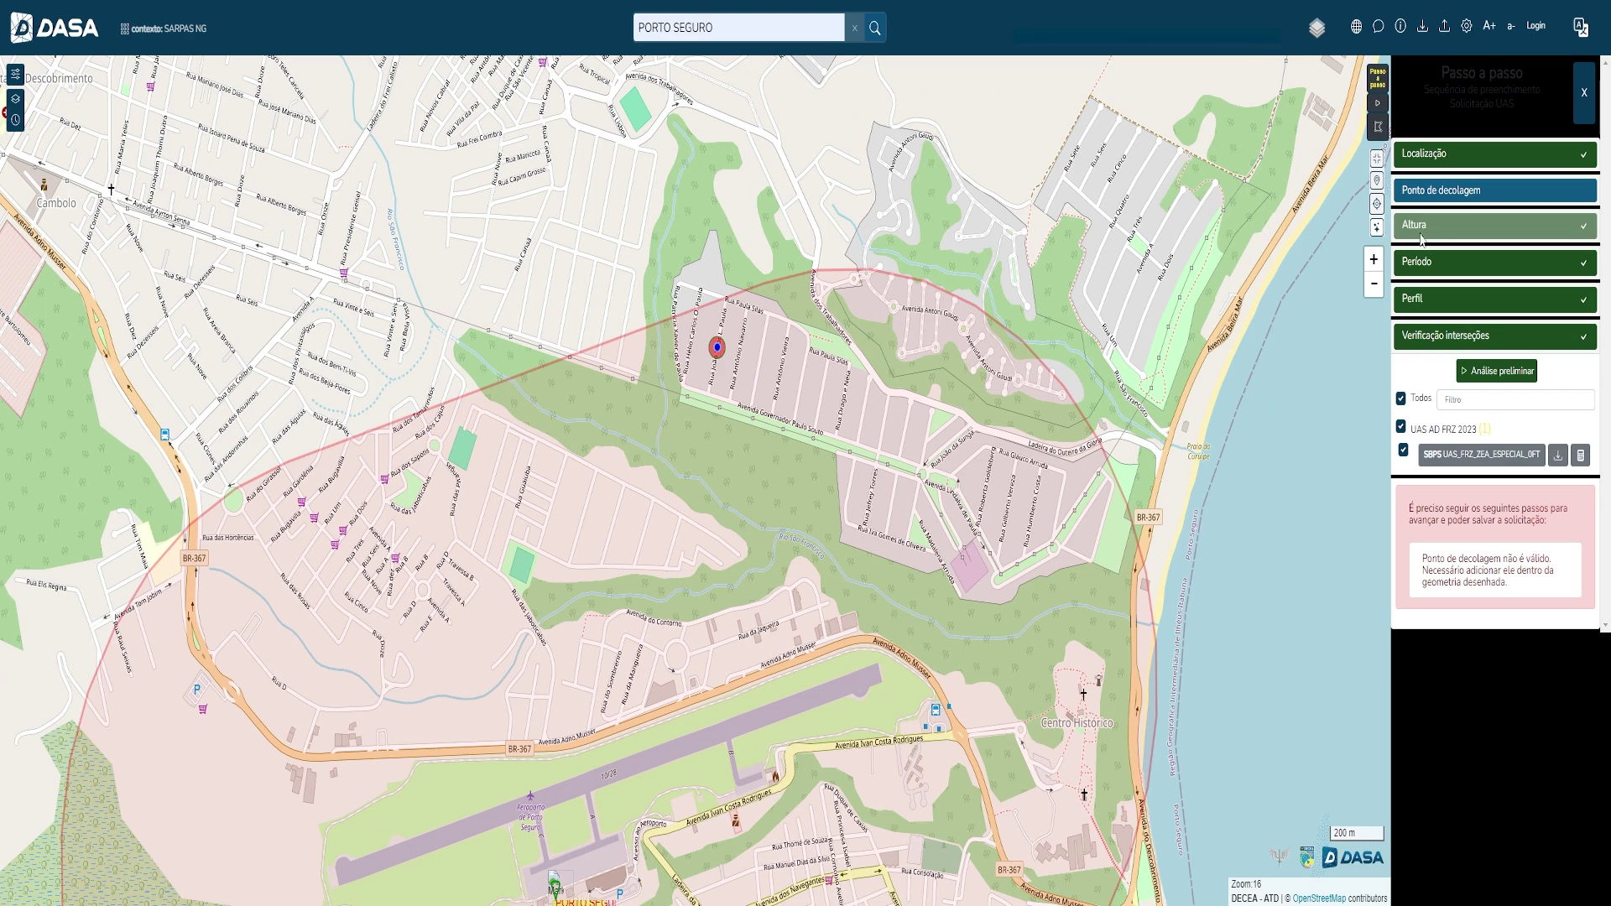
{"action": "scroll", "coordinate": [704, 357], "scroll_direction": "up", "scroll_amount": 2}
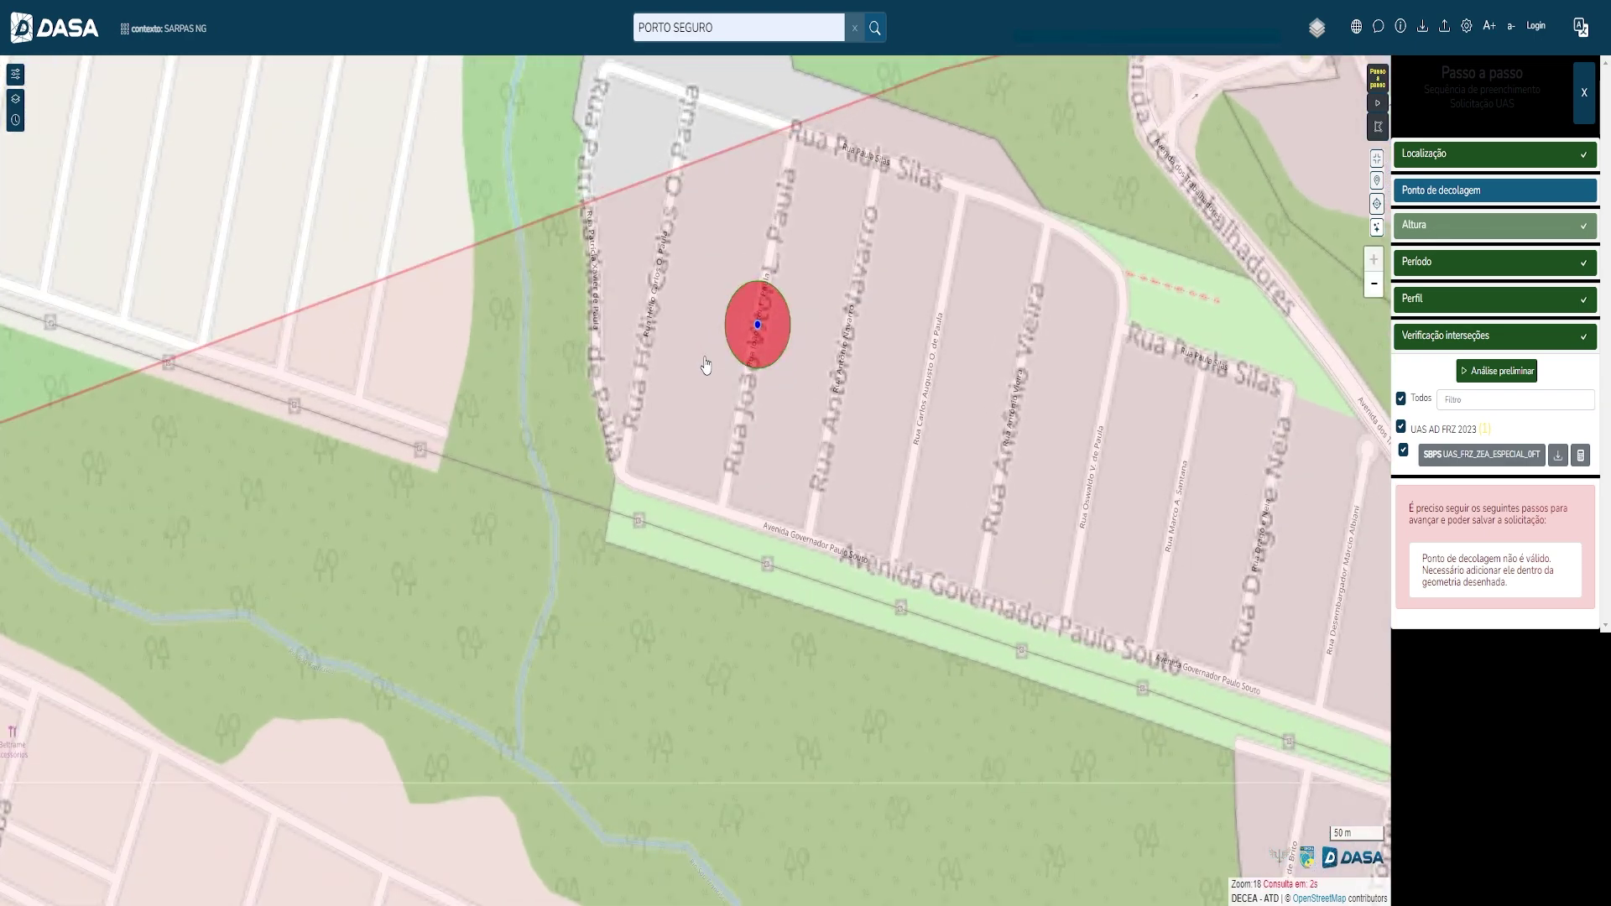
{"action": "scroll", "coordinate": [705, 363], "scroll_direction": "down", "scroll_amount": 1}
{"action": "scroll", "coordinate": [704, 363], "scroll_direction": "down", "scroll_amount": 1}
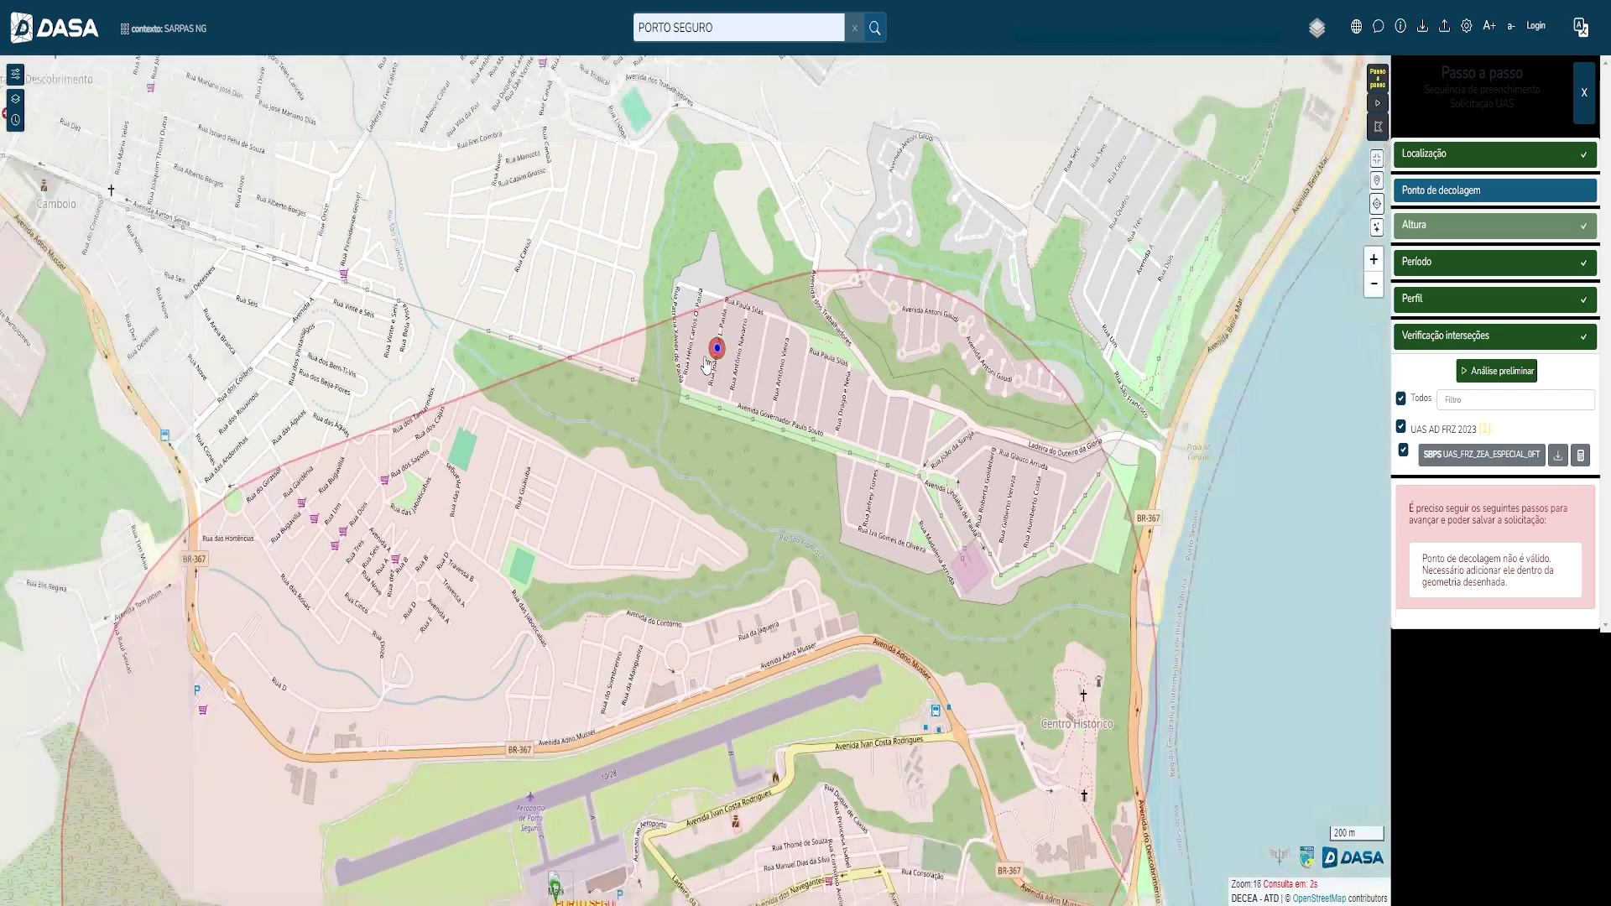
Set the takeoff point to the centre of the relocated flight circle and expand the intersection check
{"action": "left_click", "coordinate": [1486, 206]}
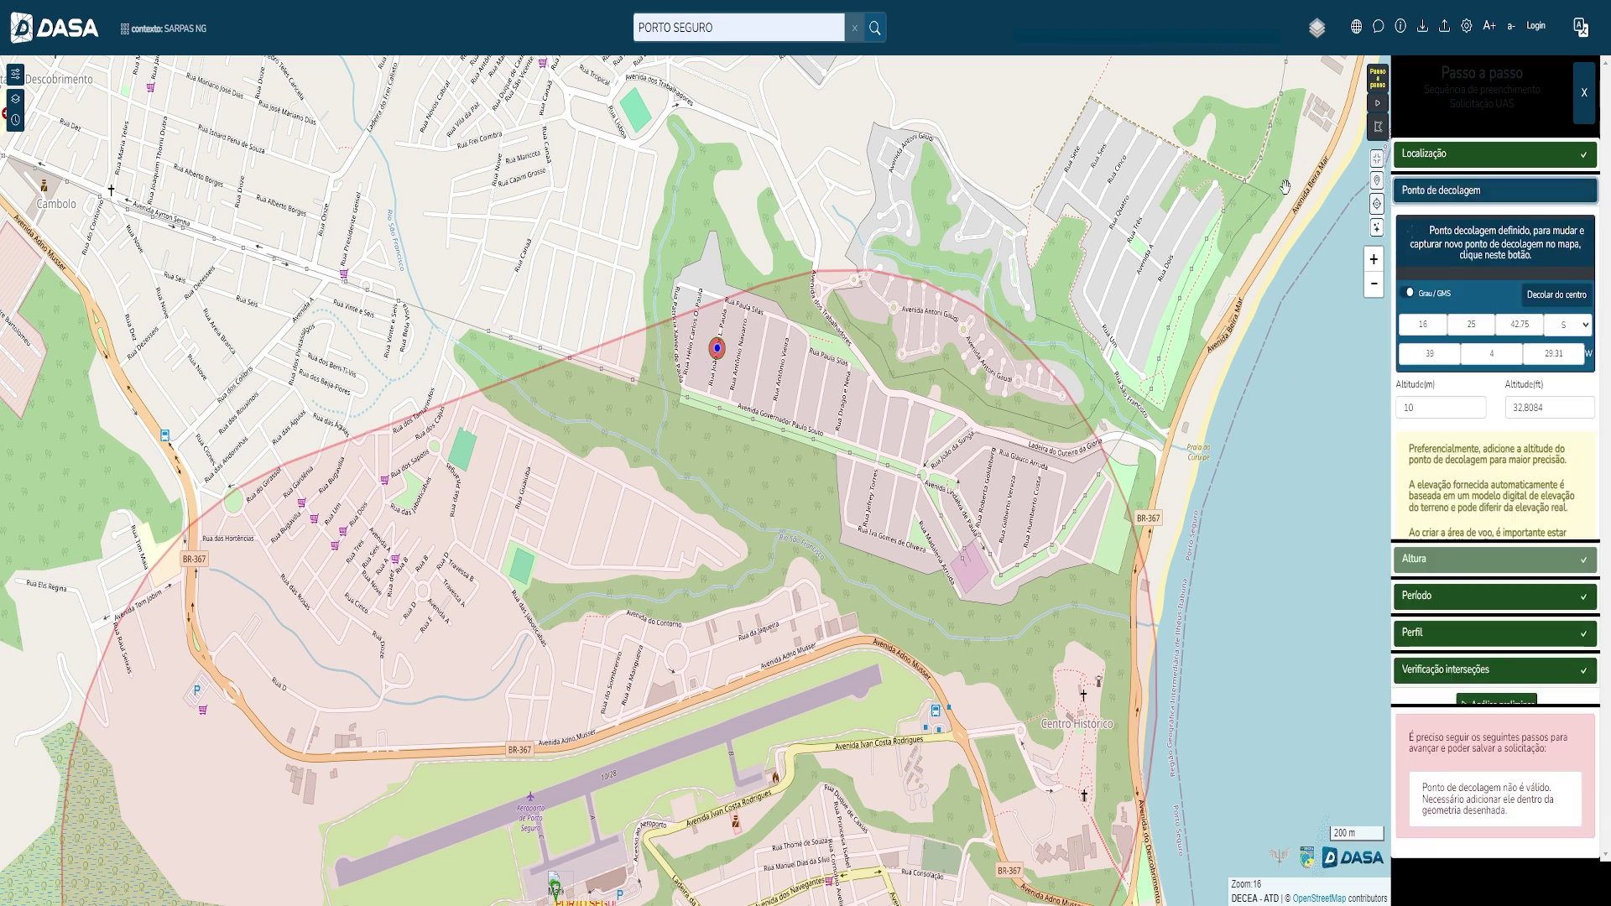
{"action": "left_click", "coordinate": [1396, 226]}
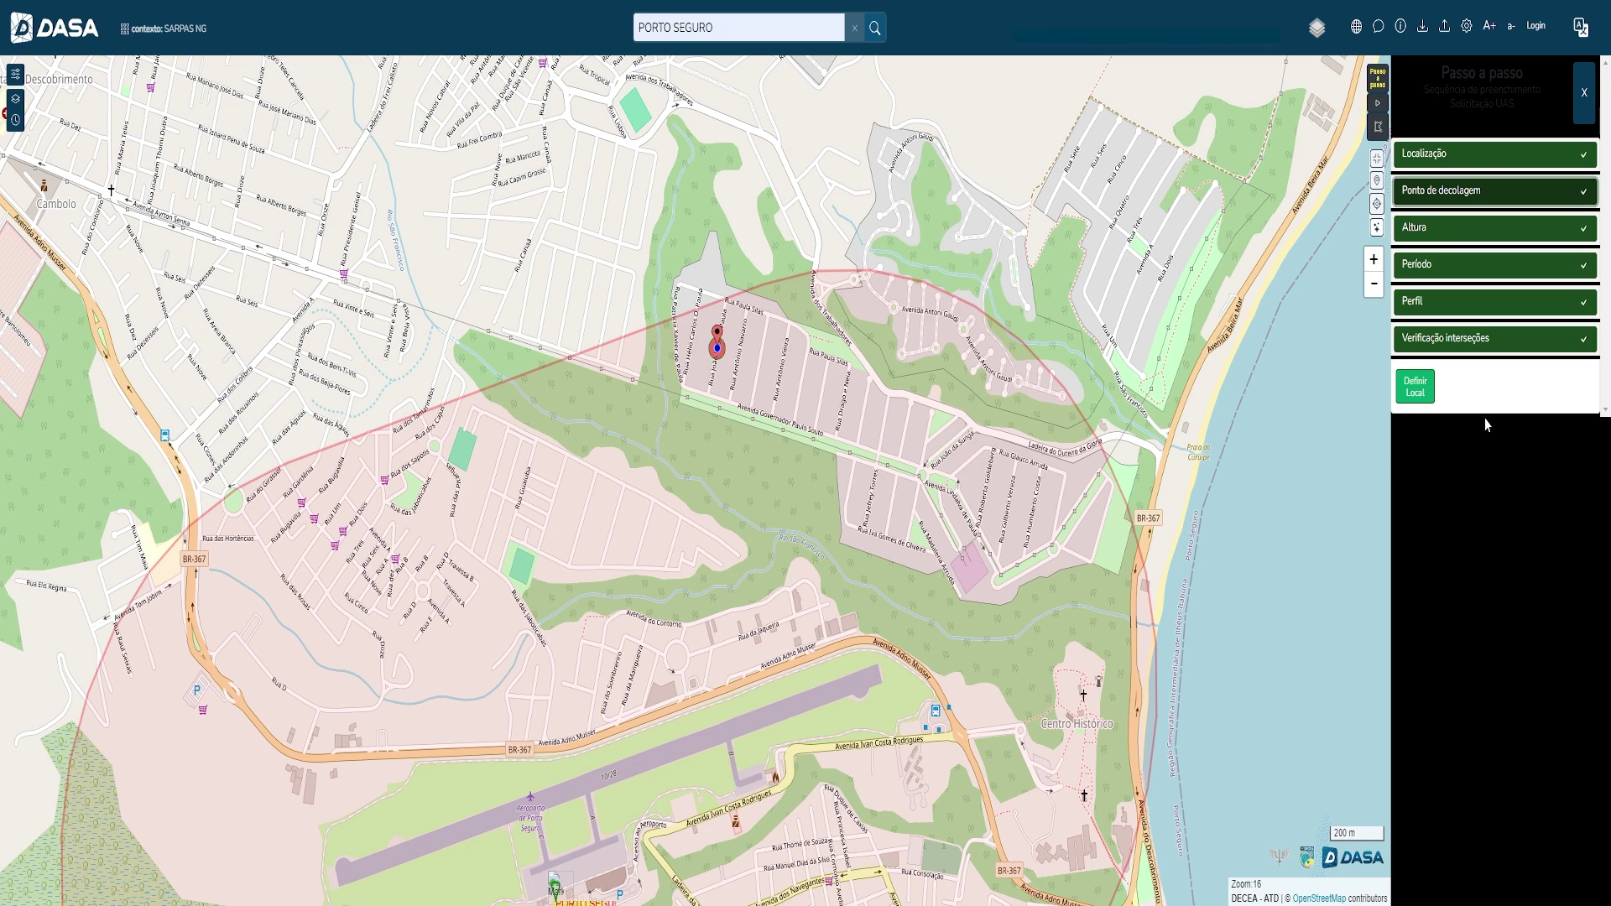
{"action": "left_click", "coordinate": [1477, 338]}
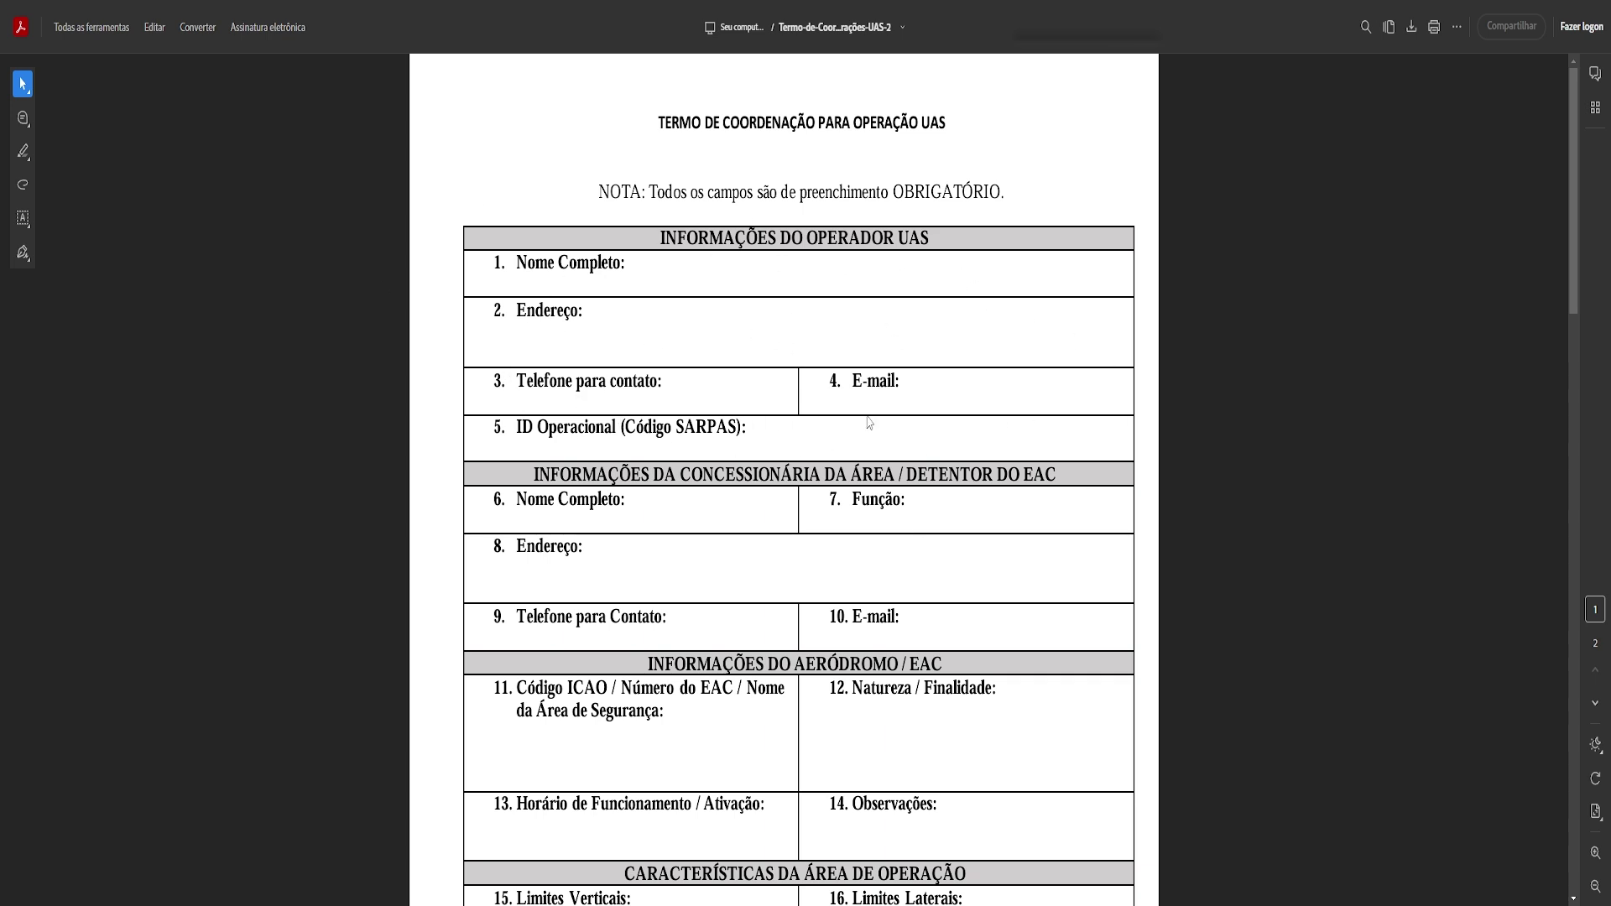
Review the Termo de Coordenação para Operação UAS form in Adobe Acrobat, from the operator information through to the signature lines
{"action": "scroll", "coordinate": [1016, 545], "scroll_direction": "down", "scroll_amount": 3}
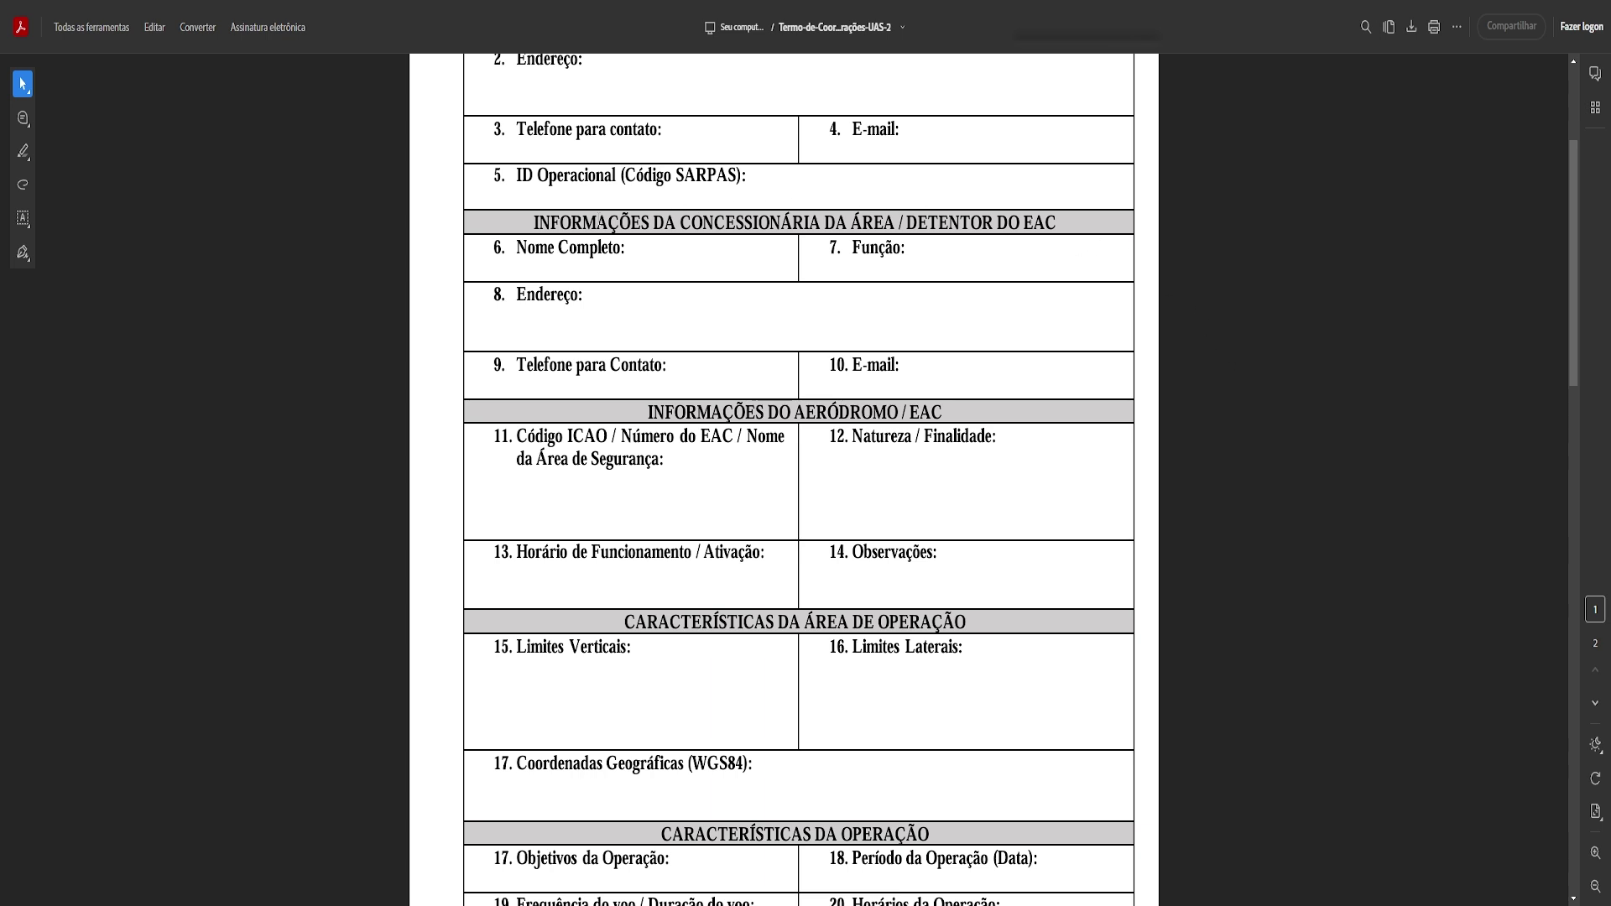
{"action": "scroll", "coordinate": [846, 594], "scroll_direction": "up", "scroll_amount": 3}
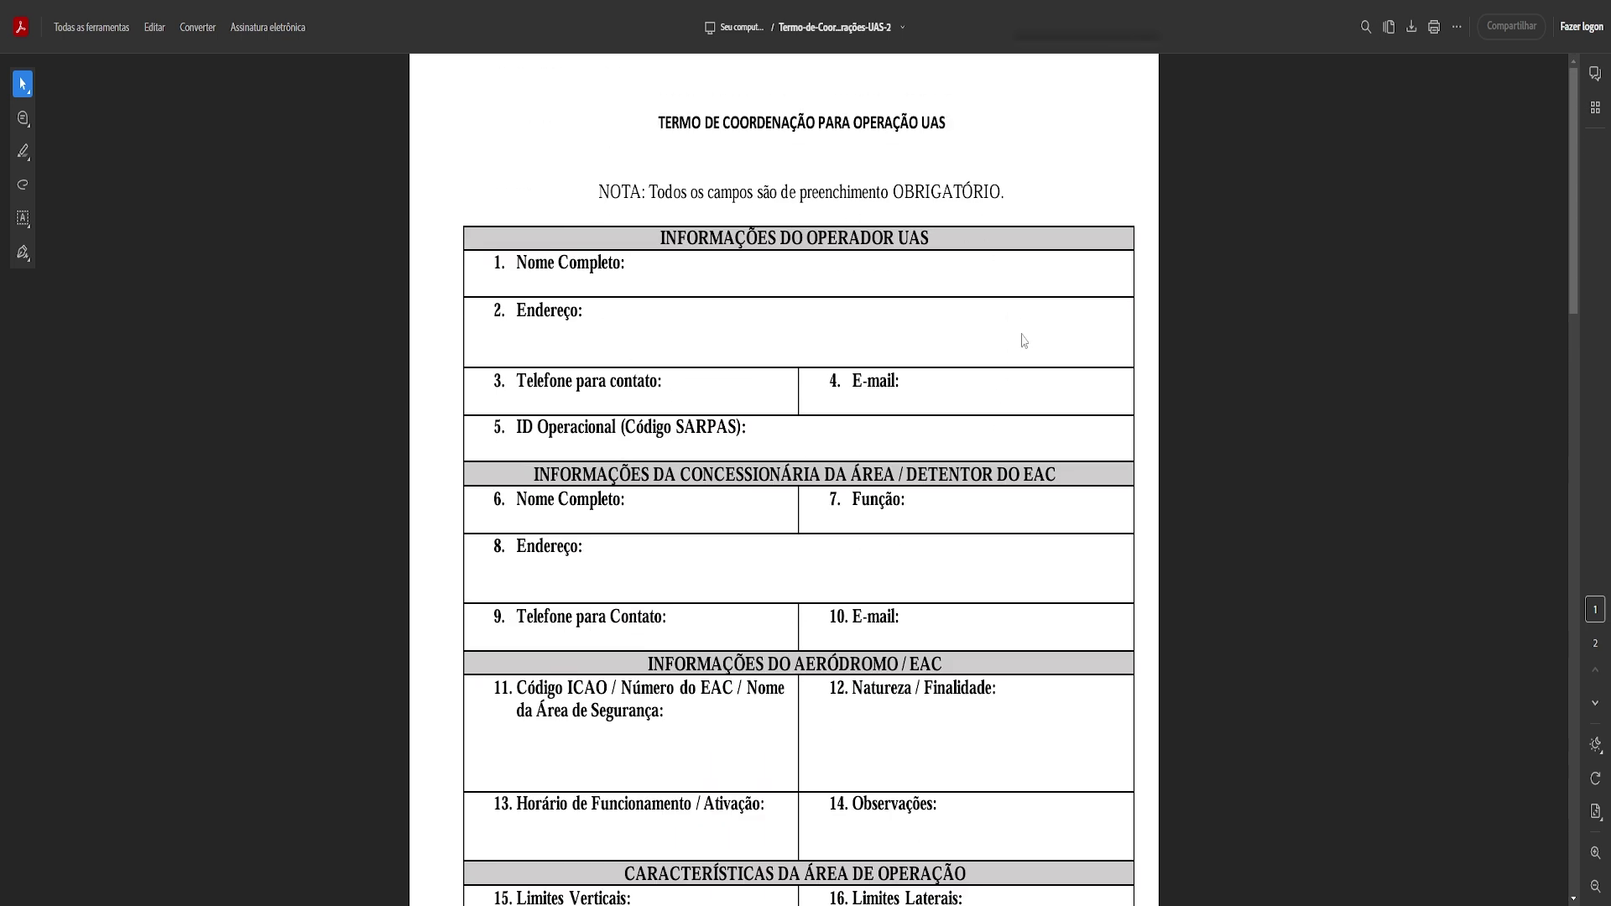
{"action": "scroll", "coordinate": [998, 362], "scroll_direction": "down", "scroll_amount": 8}
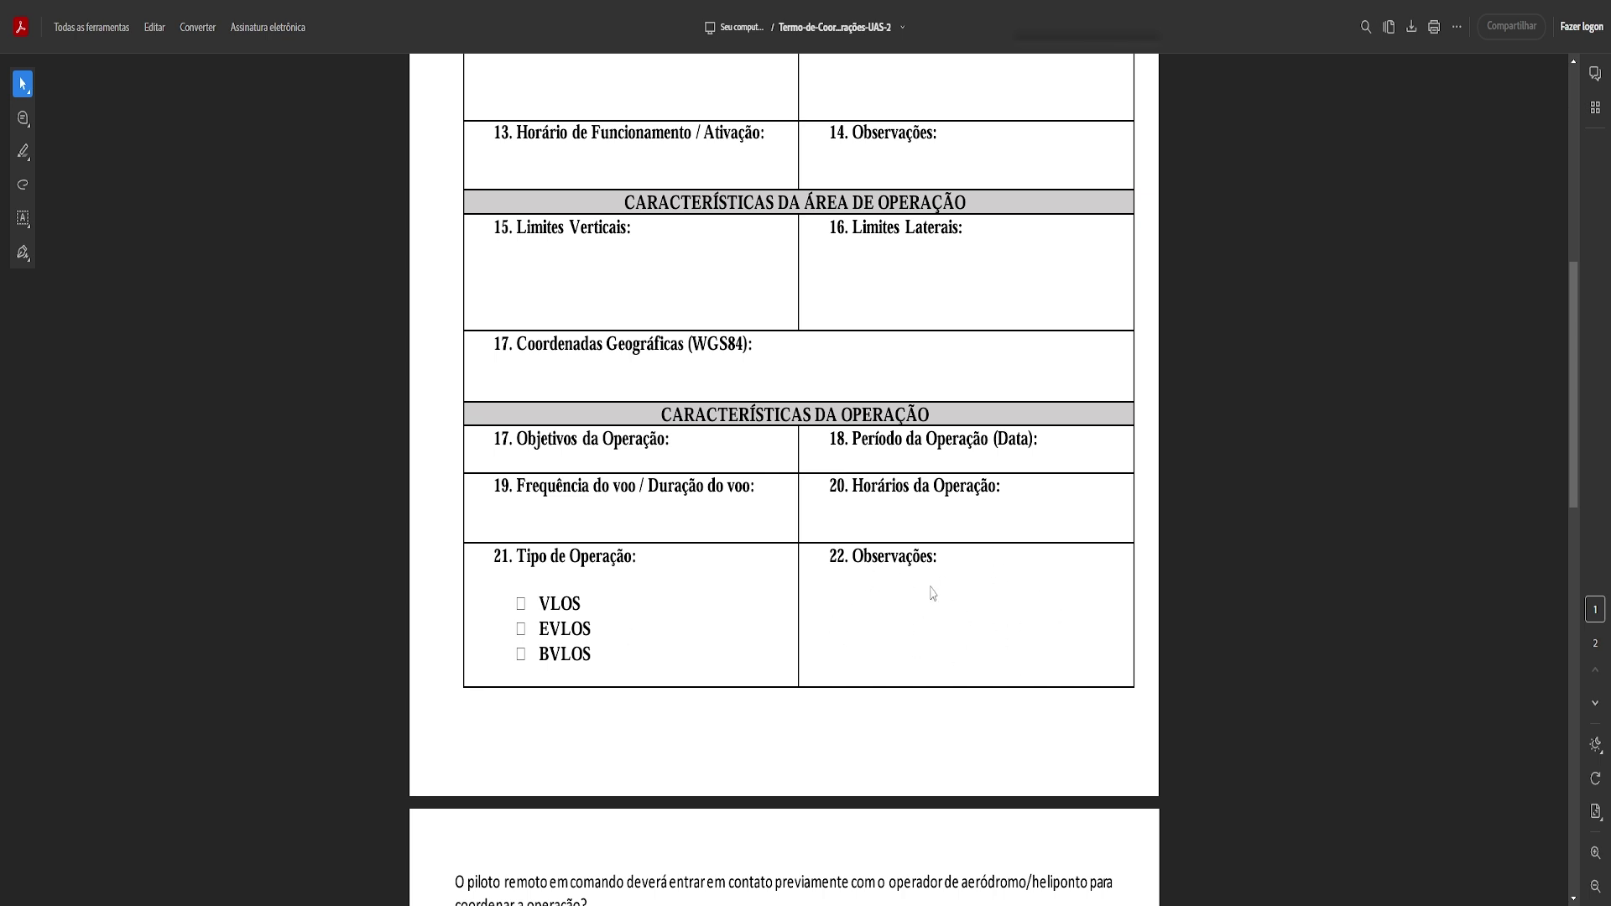
{"action": "scroll", "coordinate": [932, 593], "scroll_direction": "down", "scroll_amount": 5}
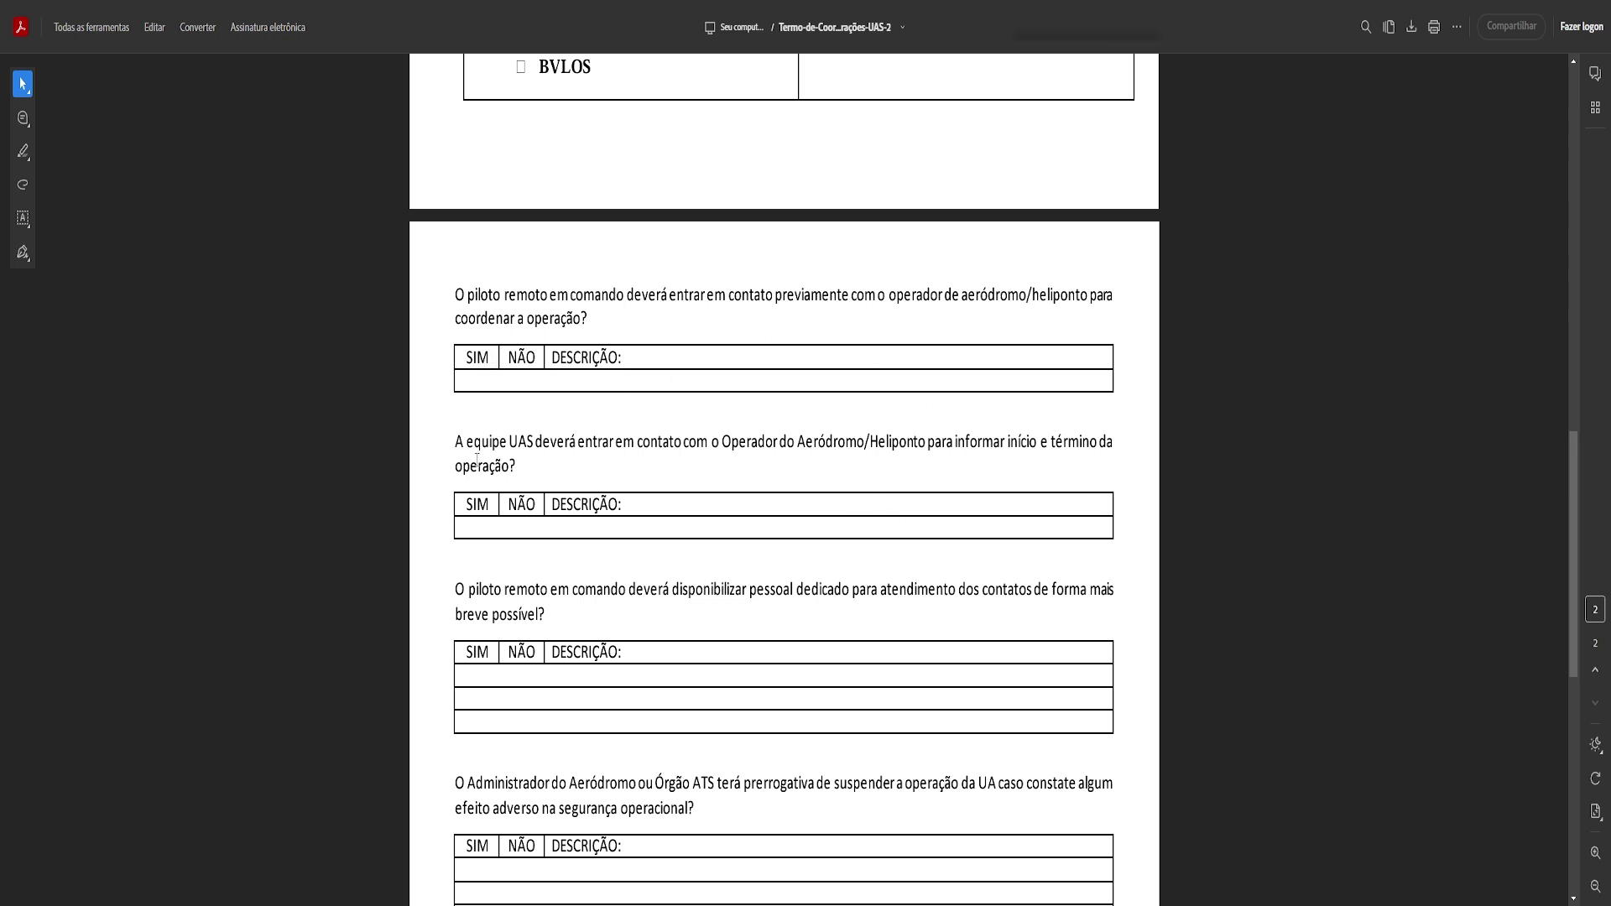
{"action": "scroll", "coordinate": [518, 711], "scroll_direction": "down", "scroll_amount": 1}
{"action": "scroll", "coordinate": [515, 714], "scroll_direction": "down", "scroll_amount": 8}
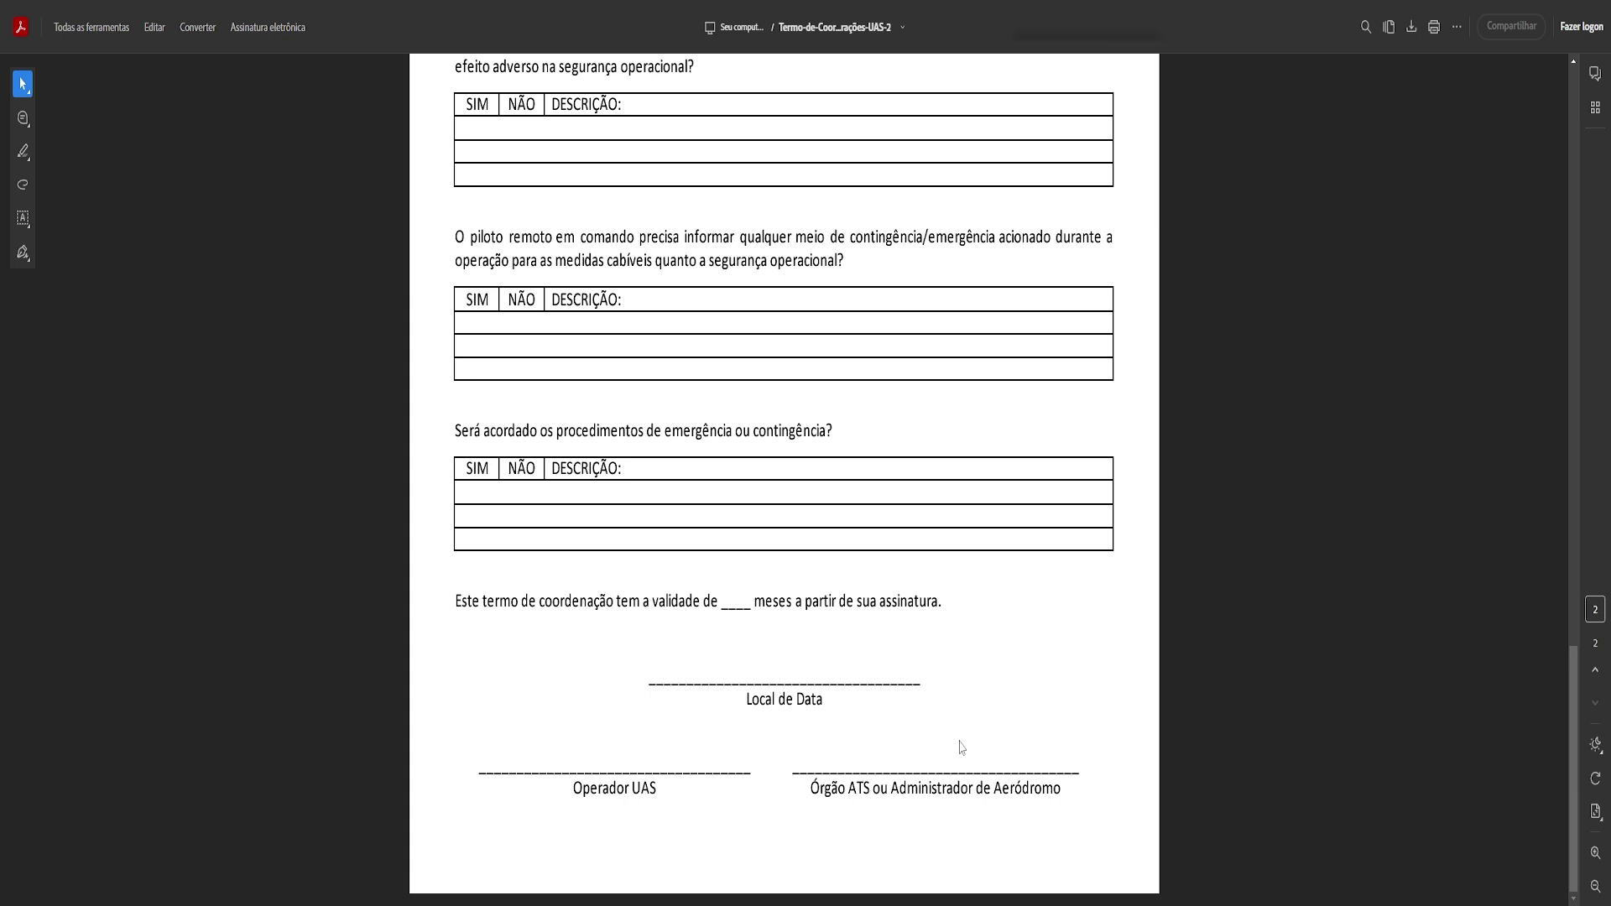
Switch to the Avaliação de Risco Operacional template and read through the four situations in its Avaliação do risco table
{"action": "key", "text": "ctrl+Tab"}
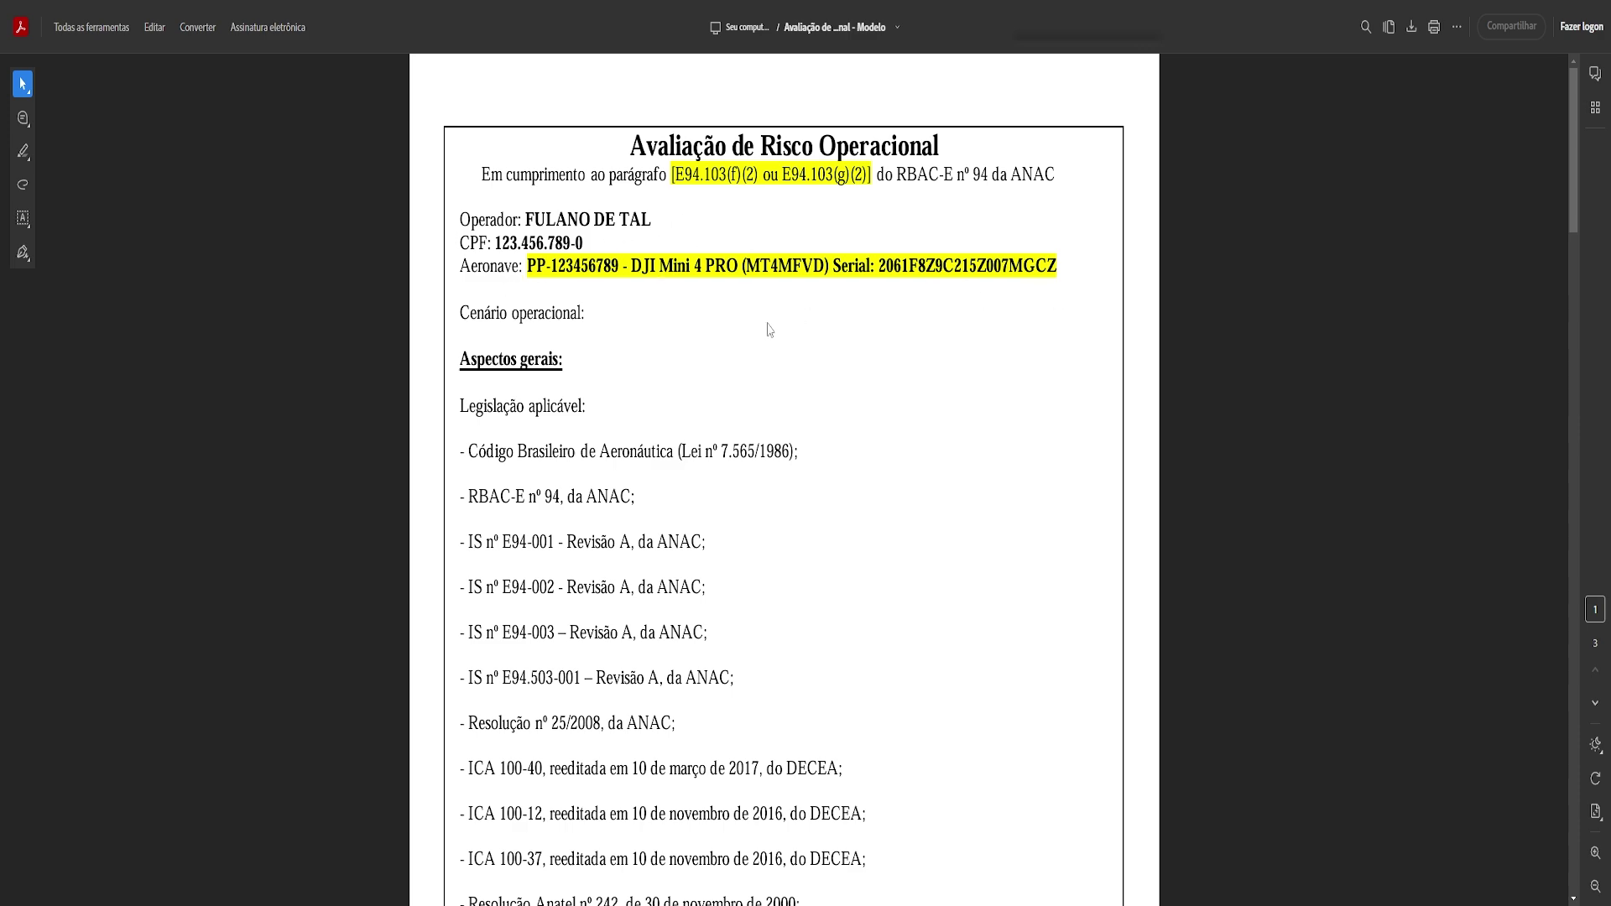
{"action": "scroll", "coordinate": [766, 331], "scroll_direction": "down", "scroll_amount": 10}
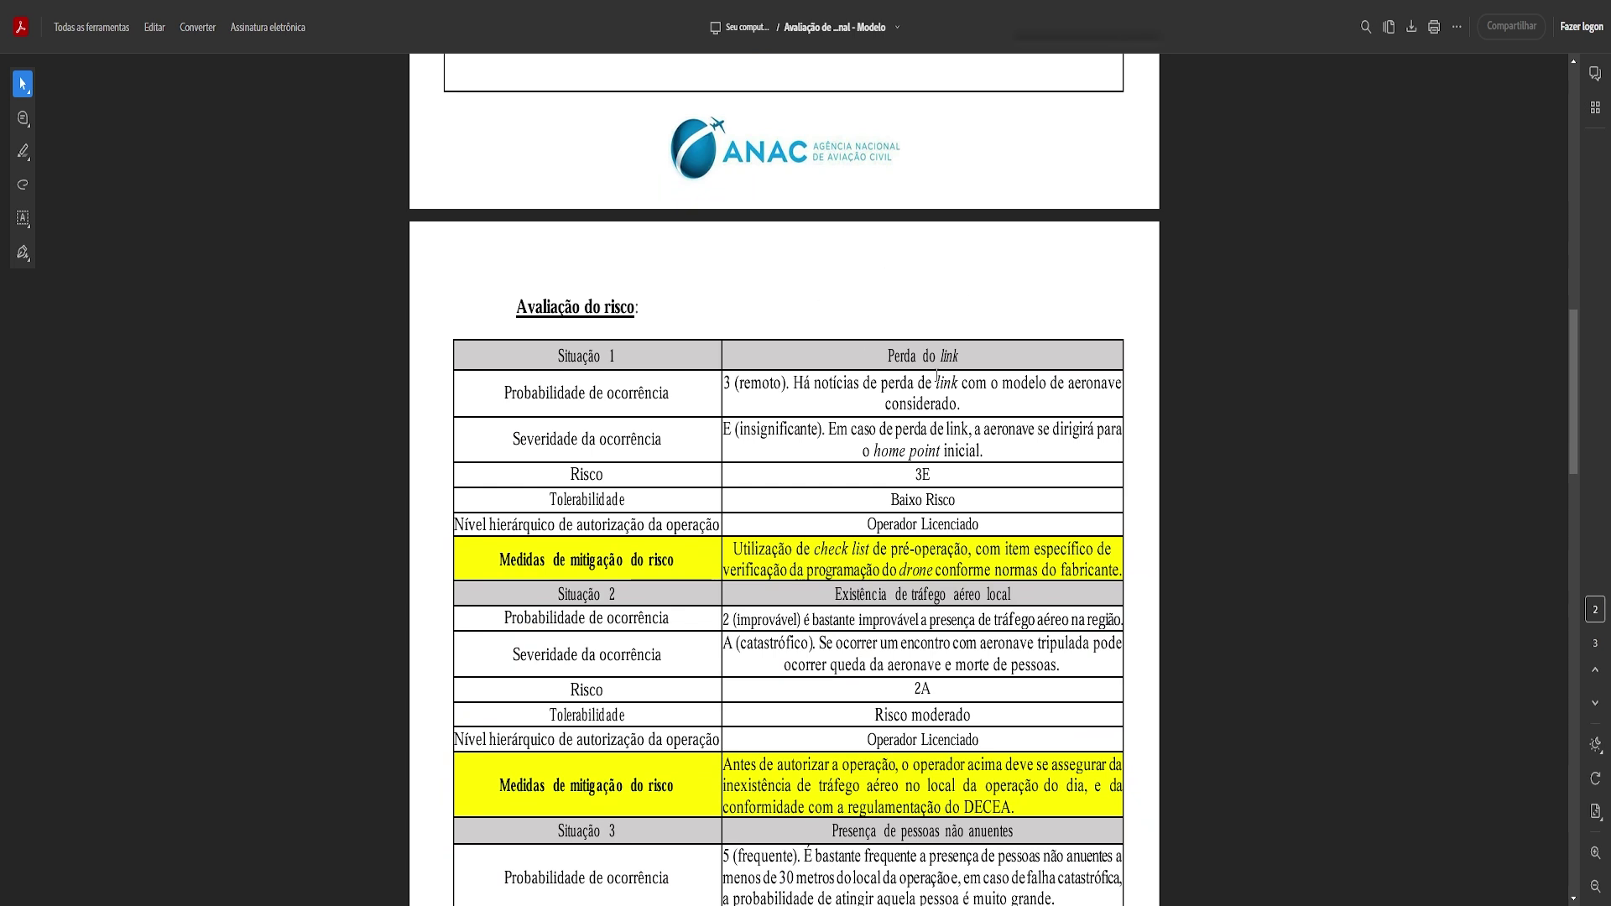
{"action": "scroll", "coordinate": [1272, 570], "scroll_direction": "down", "scroll_amount": 1}
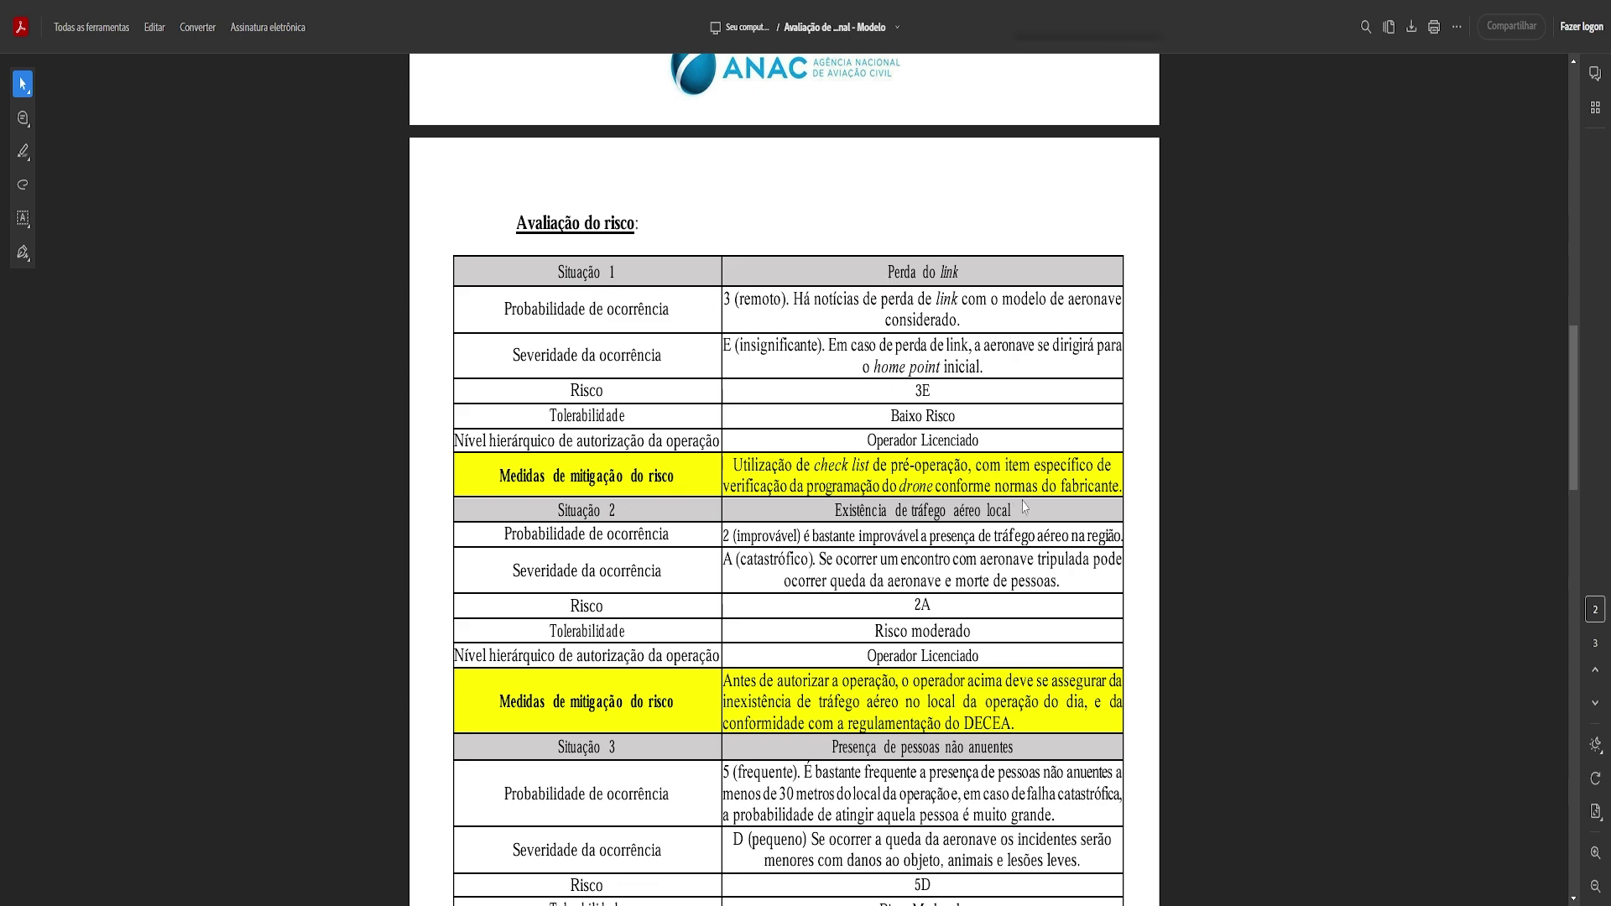
{"action": "scroll", "coordinate": [1014, 508], "scroll_direction": "down", "scroll_amount": 4}
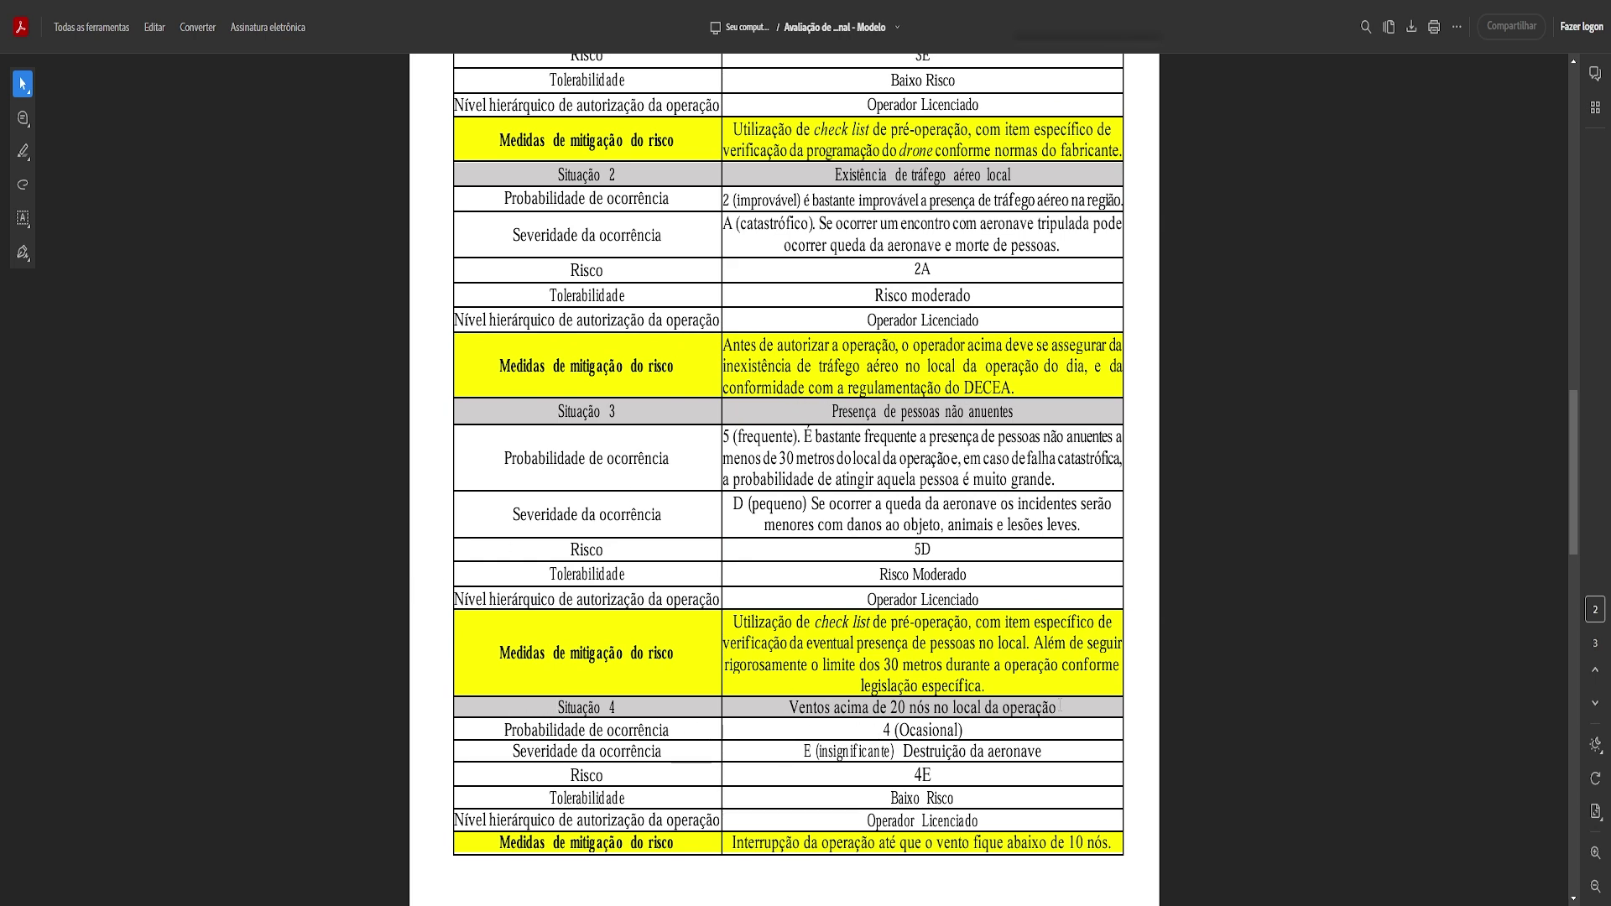
{"action": "scroll", "coordinate": [1000, 619], "scroll_direction": "up", "scroll_amount": 4}
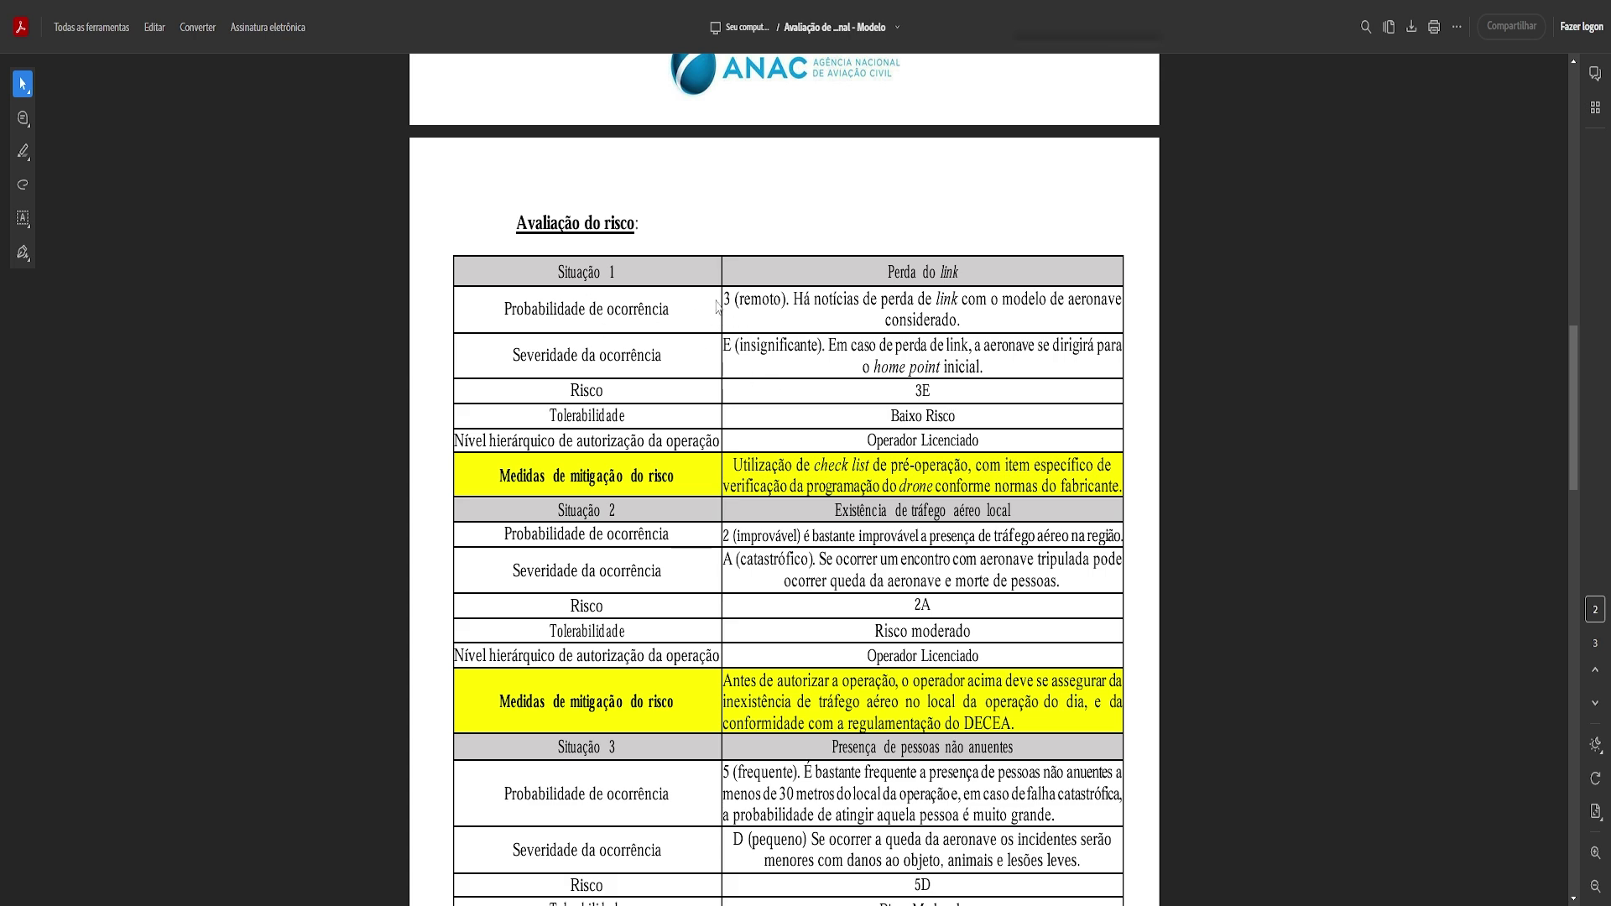
Examine the probability levels 1 to 5 and severity levels A to E defined in the Matriz de risco section
{"action": "scroll", "coordinate": [679, 602], "scroll_direction": "down", "scroll_amount": 10}
{"action": "scroll", "coordinate": [675, 631], "scroll_direction": "down", "scroll_amount": 6}
{"action": "scroll", "coordinate": [696, 537], "scroll_direction": "up", "scroll_amount": 4}
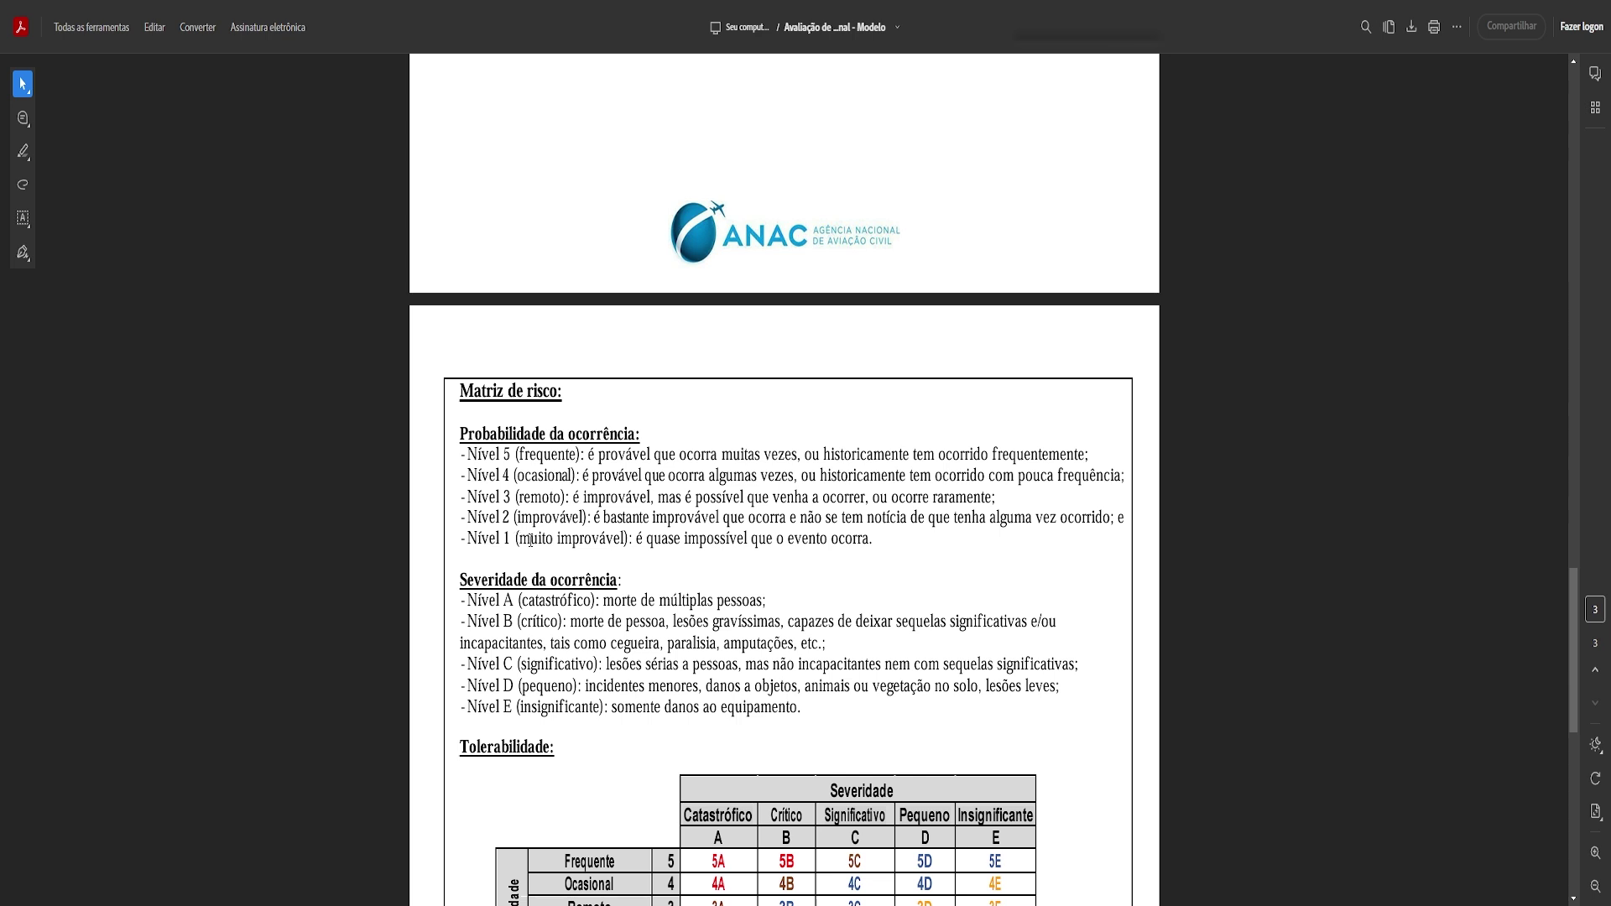
{"action": "left_click_drag", "start_coordinate": [515, 538], "coordinate": [629, 539]}
{"action": "double_click", "coordinate": [549, 517]}
{"action": "left_click", "coordinate": [530, 497]}
{"action": "left_click_drag", "start_coordinate": [520, 707], "coordinate": [801, 707]}
{"action": "double_click", "coordinate": [544, 686]}
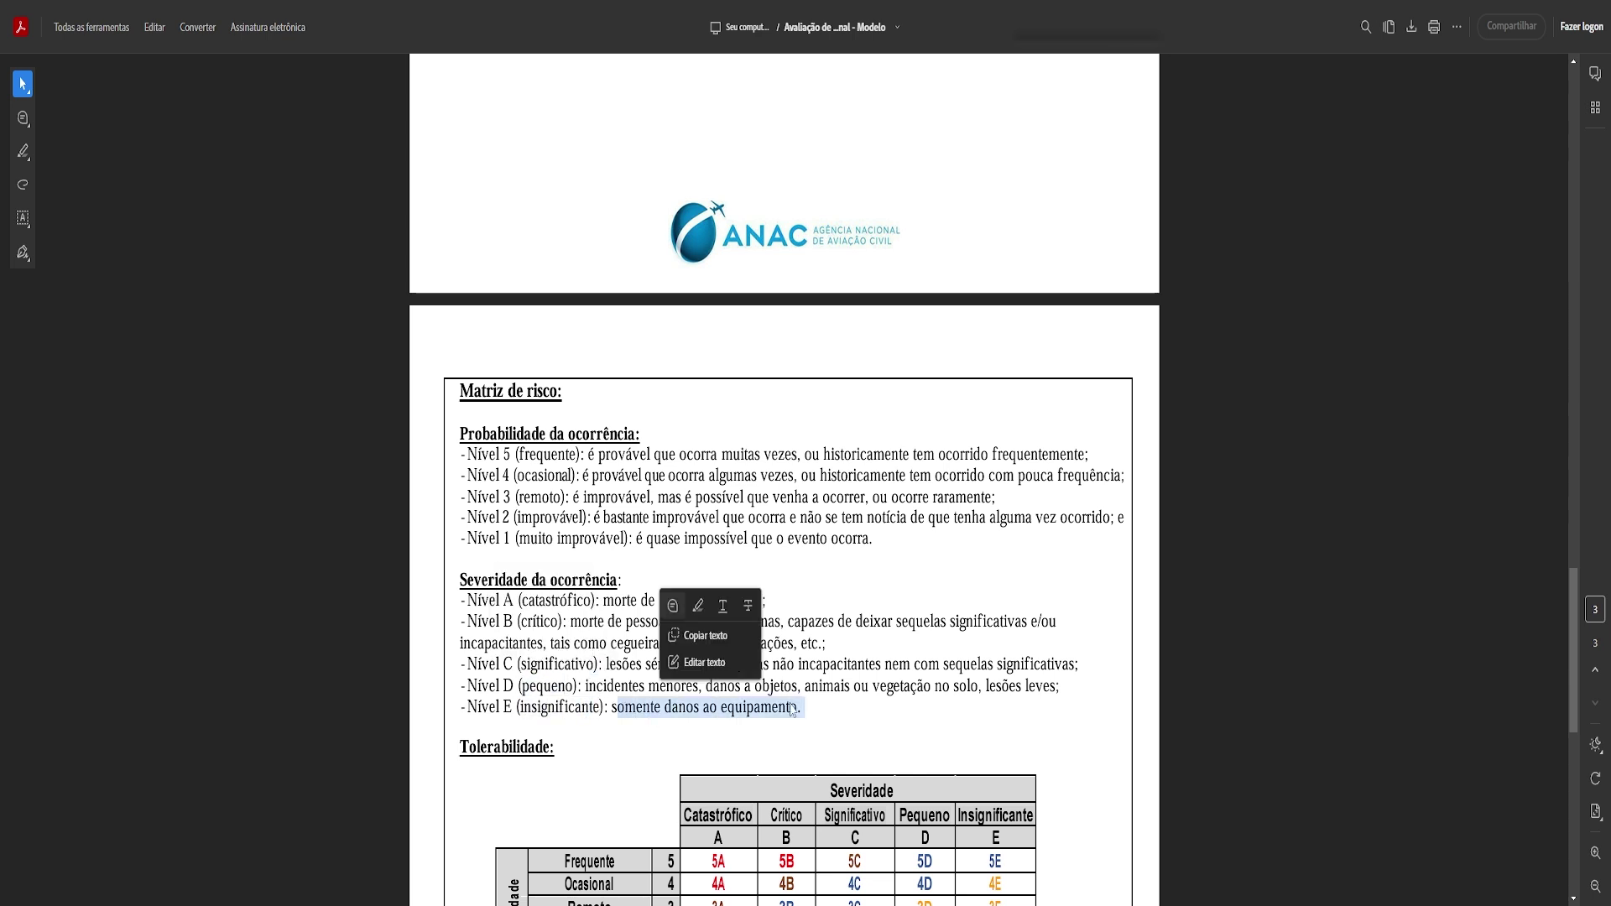
{"action": "left_click", "coordinate": [572, 684]}
{"action": "left_click_drag", "start_coordinate": [572, 684], "coordinate": [1055, 686]}
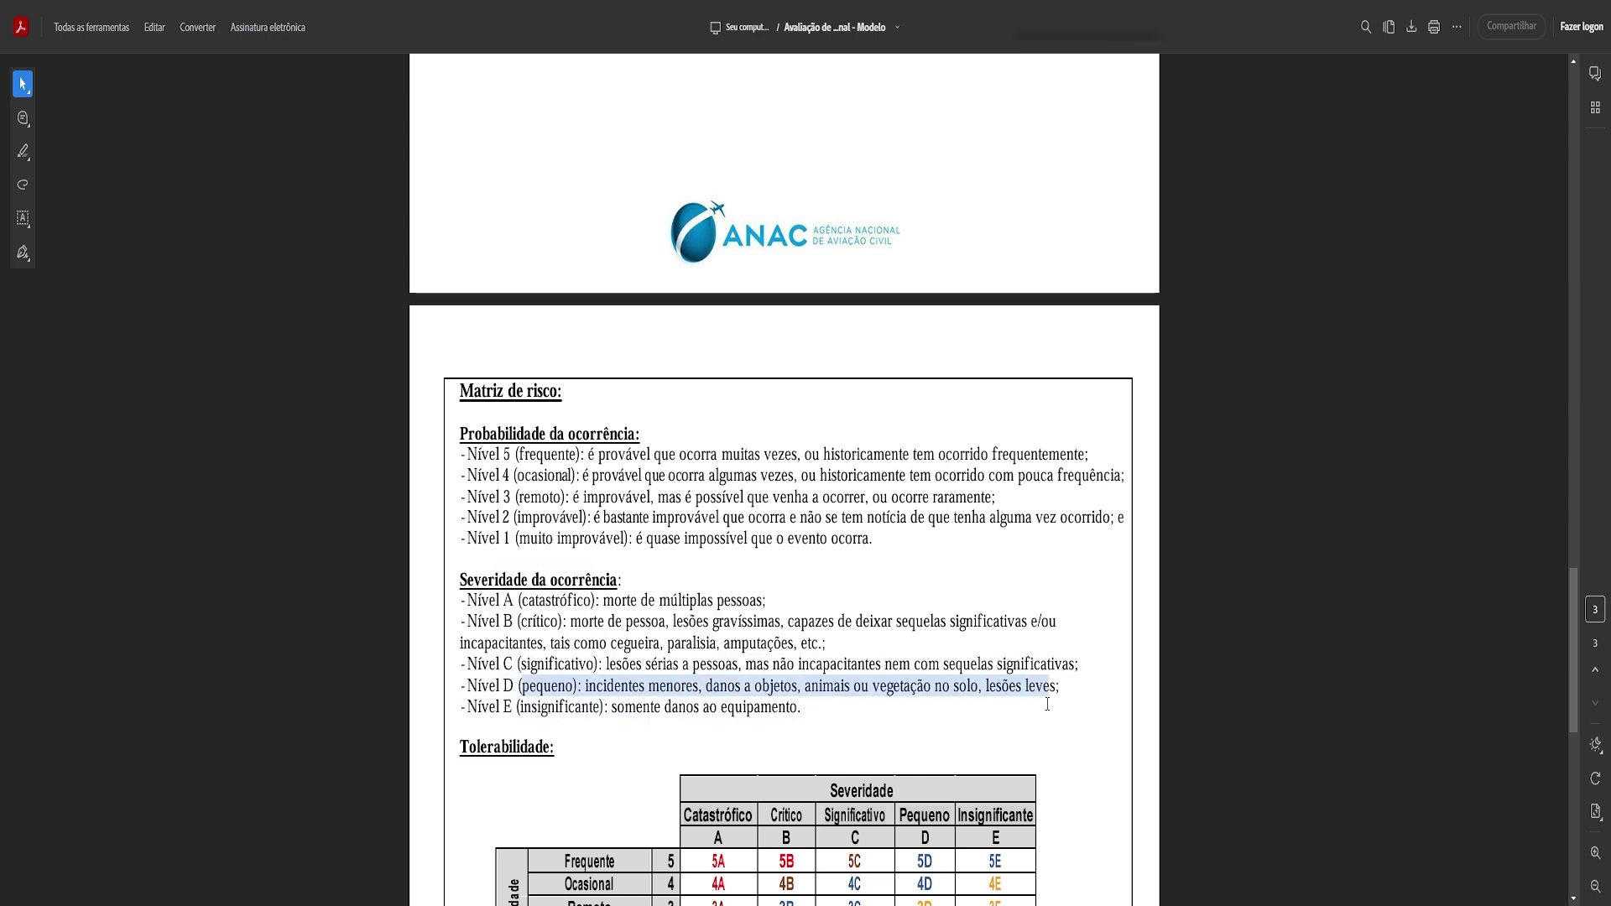
{"action": "left_click", "coordinate": [854, 665]}
Examine the probability, severity, risk code and tolerability entries of Situação 1, Perda do link
{"action": "scroll", "coordinate": [853, 665], "scroll_direction": "up", "scroll_amount": 10}
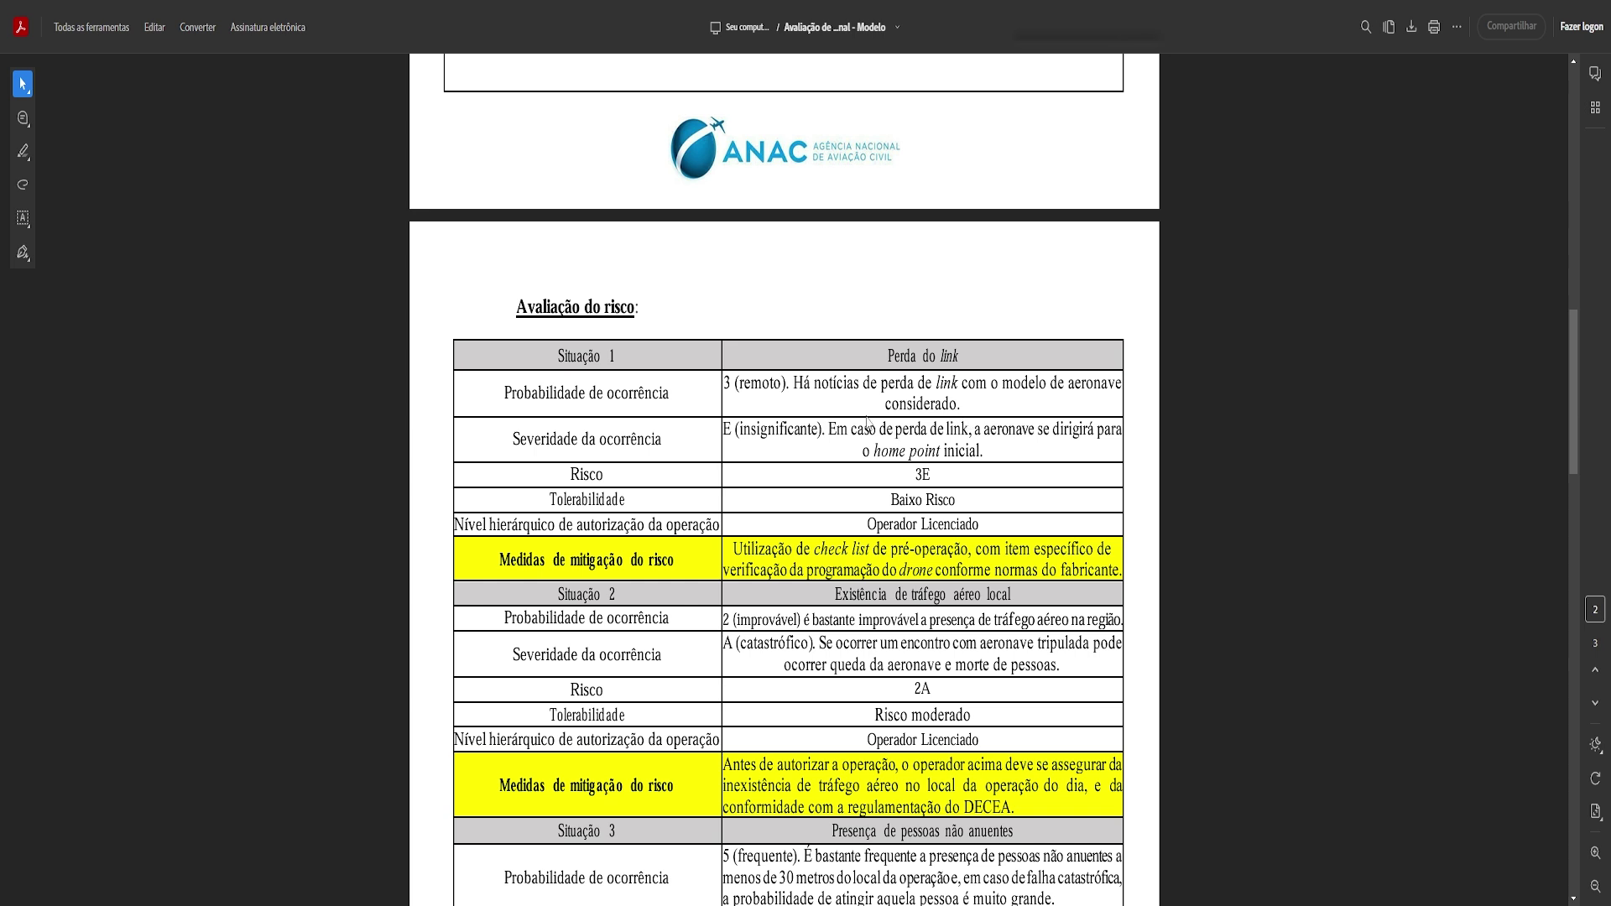
{"action": "left_click_drag", "start_coordinate": [912, 472], "coordinate": [932, 477]}
{"action": "left_click", "coordinate": [929, 477]}
{"action": "left_click_drag", "start_coordinate": [723, 383], "coordinate": [731, 437]}
{"action": "left_click", "coordinate": [574, 507]}
{"action": "left_click_drag", "start_coordinate": [887, 501], "coordinate": [956, 502]}
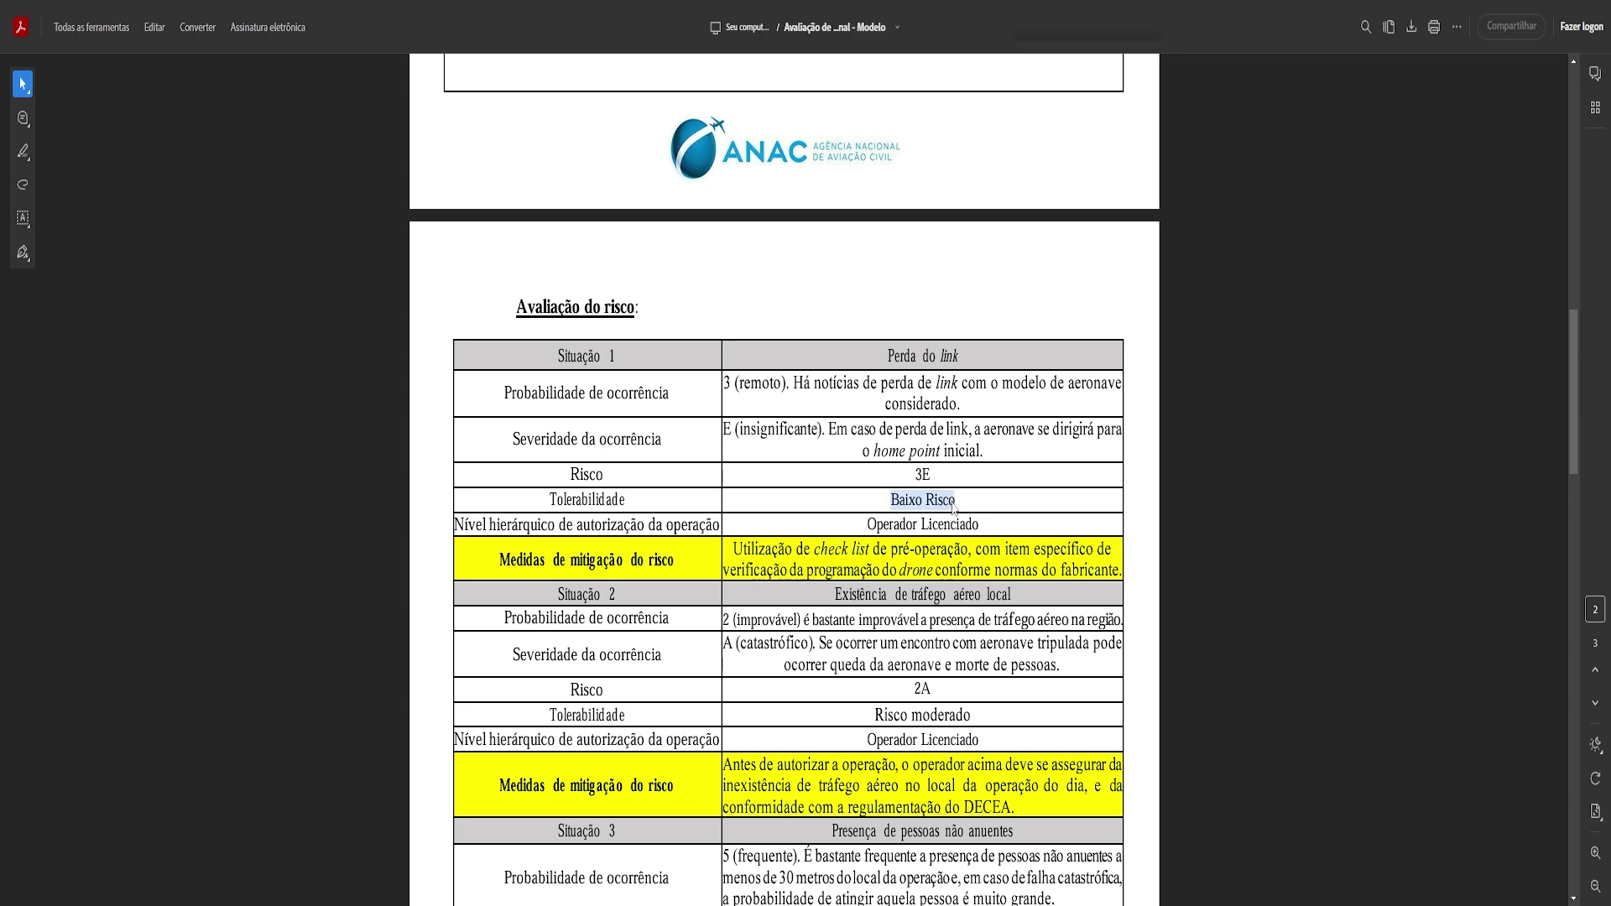
{"action": "left_click", "coordinate": [793, 537]}
Look up classification 3E in the Tolerabilidade matrix and in the risk category descriptions below it
{"action": "scroll", "coordinate": [788, 541], "scroll_direction": "down", "scroll_amount": 5}
{"action": "scroll", "coordinate": [789, 541], "scroll_direction": "down", "scroll_amount": 10}
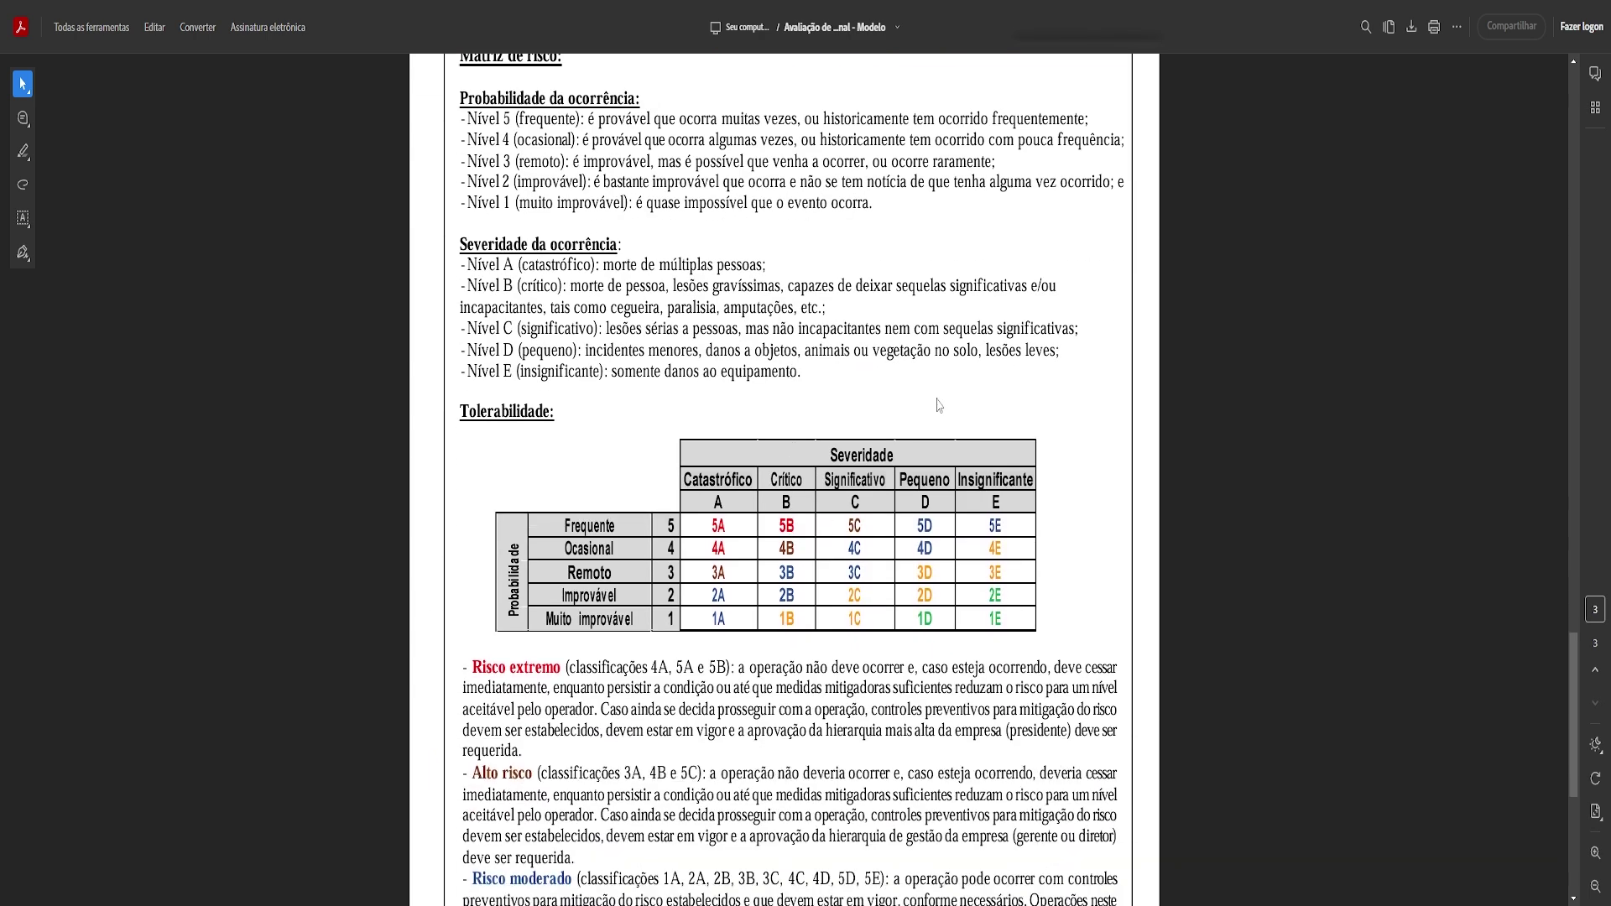
{"action": "left_click_drag", "start_coordinate": [986, 572], "coordinate": [1004, 590]}
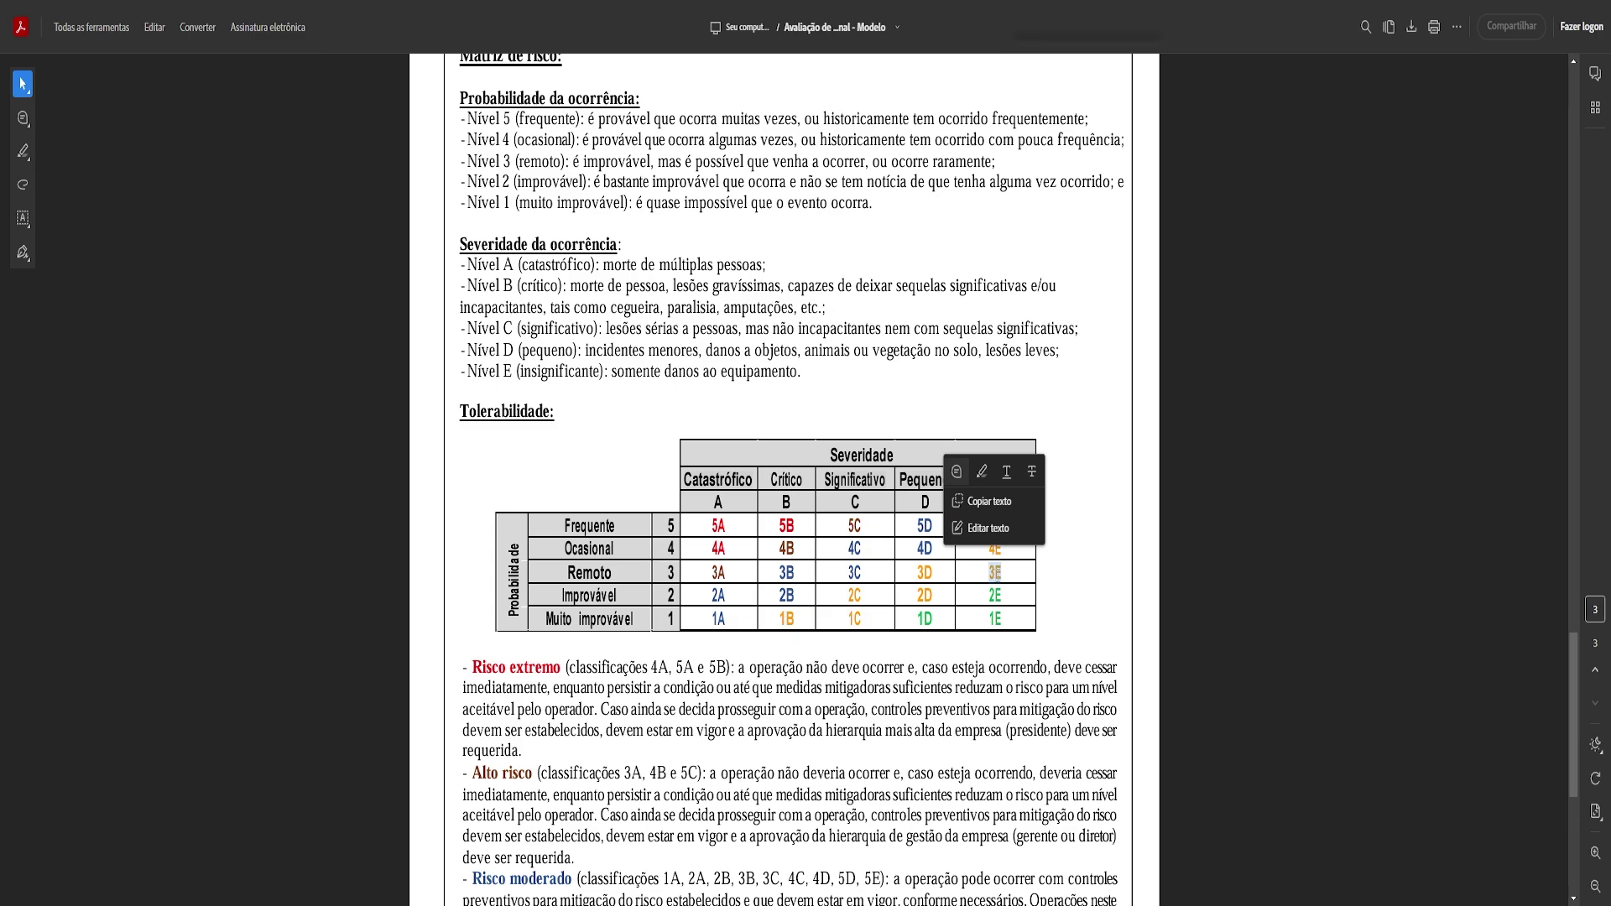
{"action": "scroll", "coordinate": [929, 597], "scroll_direction": "down", "scroll_amount": 4}
{"action": "left_click_drag", "start_coordinate": [471, 522], "coordinate": [537, 528]}
Review the situation tables' risk codes and look up classification 5A in the Tolerabilidade matrix
{"action": "scroll", "coordinate": [535, 530], "scroll_direction": "up", "scroll_amount": 20}
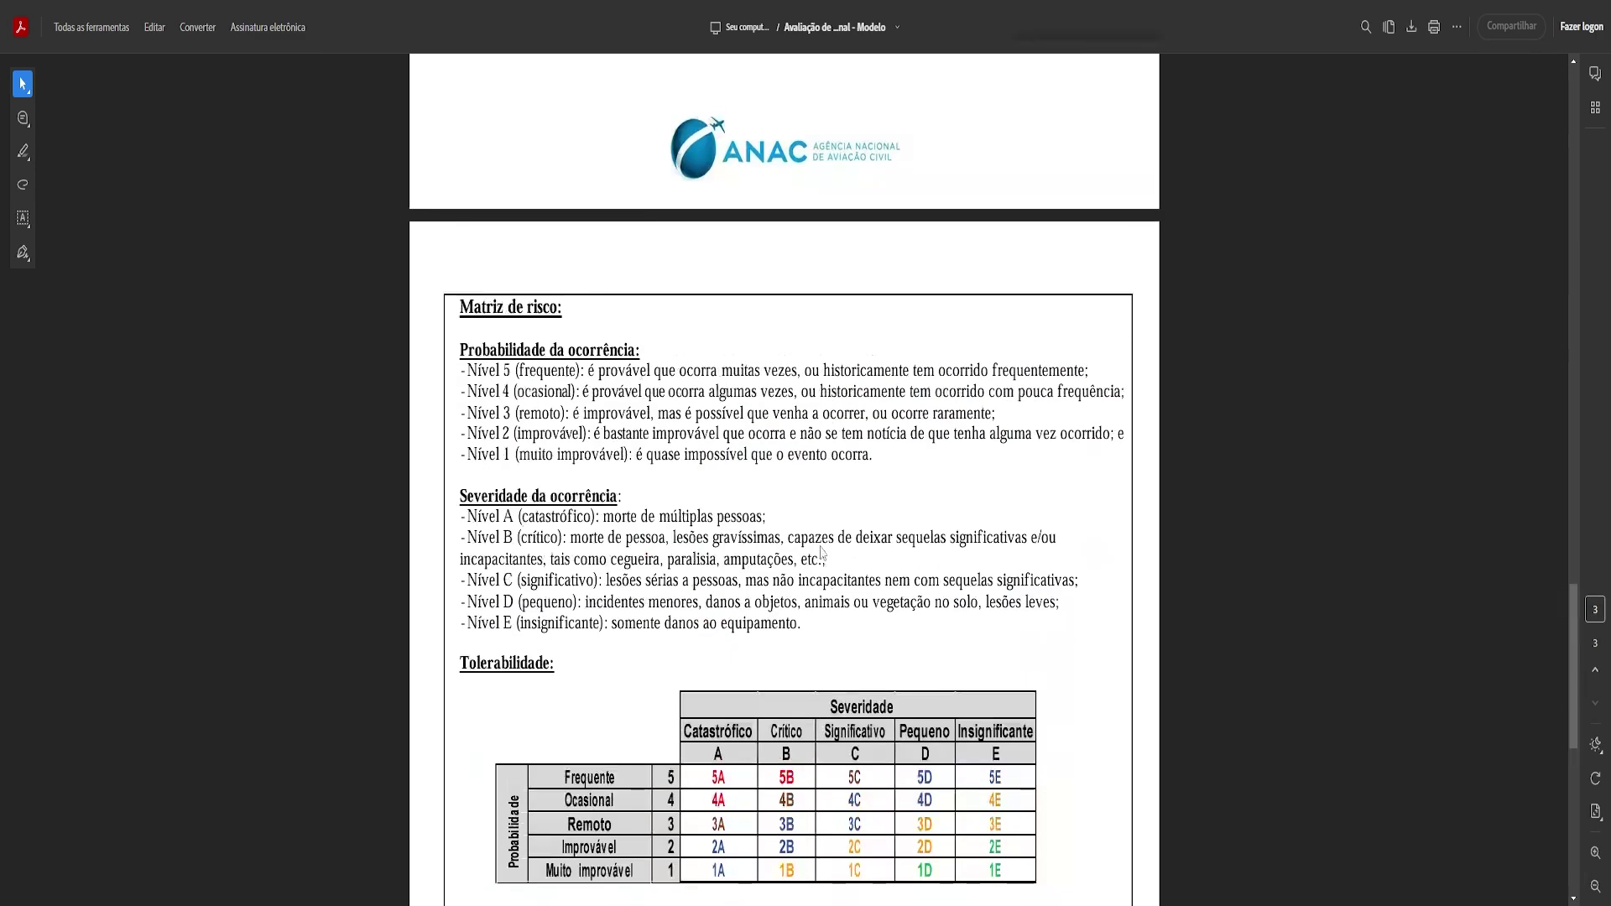
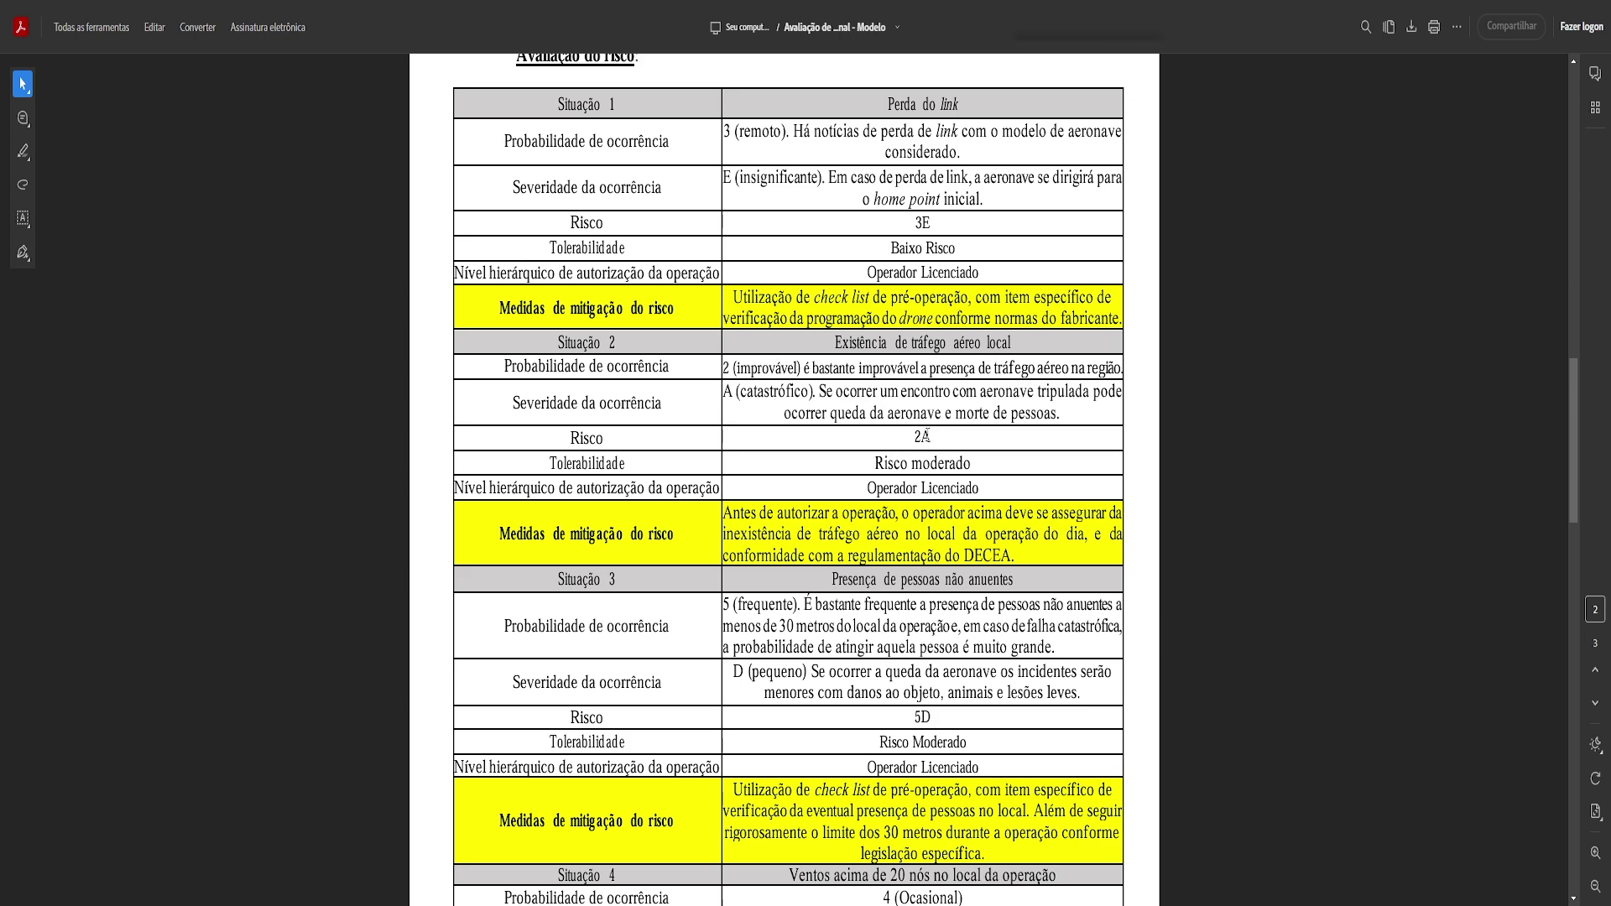
{"action": "scroll", "coordinate": [927, 434], "scroll_direction": "down", "scroll_amount": 15}
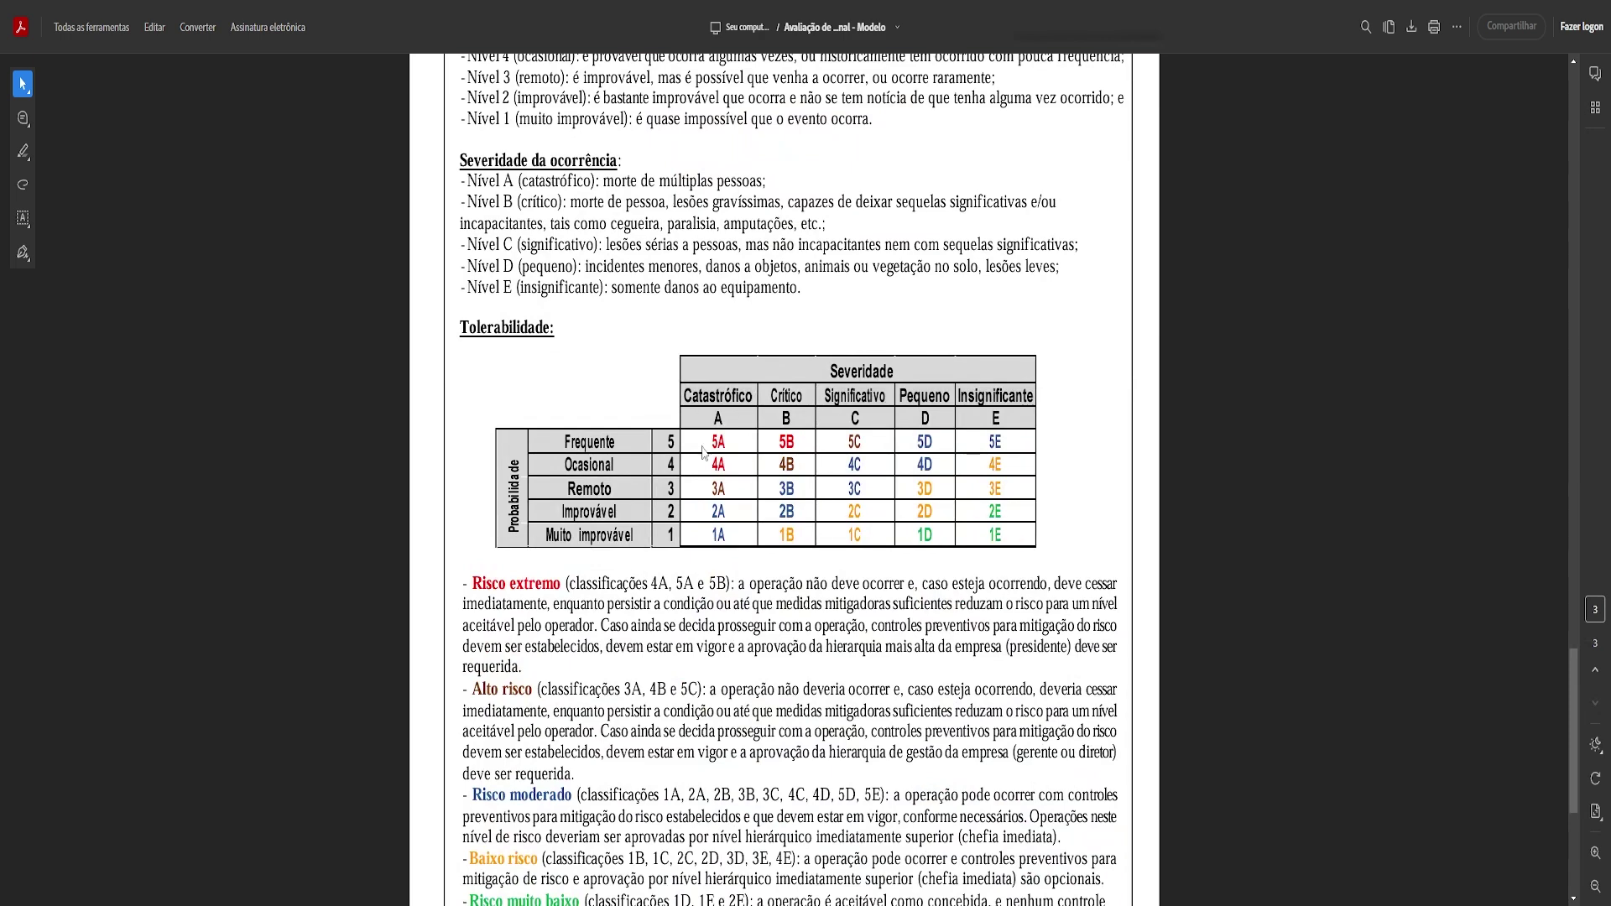
{"action": "left_click_drag", "start_coordinate": [703, 451], "coordinate": [735, 445]}
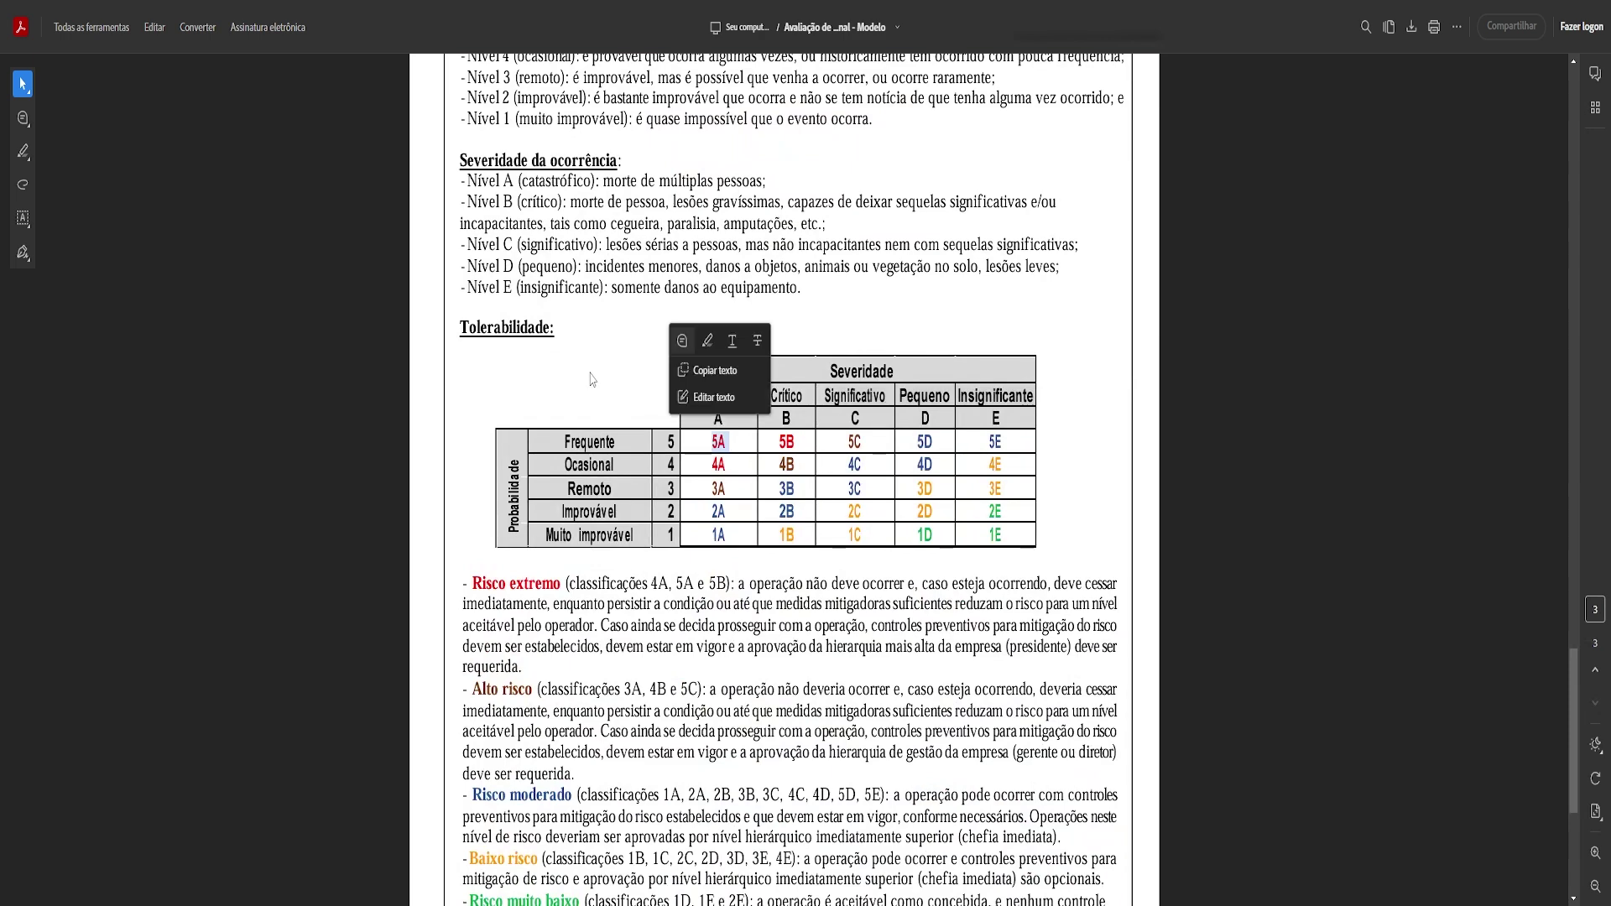
Review the highlighted mitigation measures for Situações 1 to 4, continuing through to the Matriz de risco section
{"action": "scroll", "coordinate": [843, 525], "scroll_direction": "up", "scroll_amount": 12}
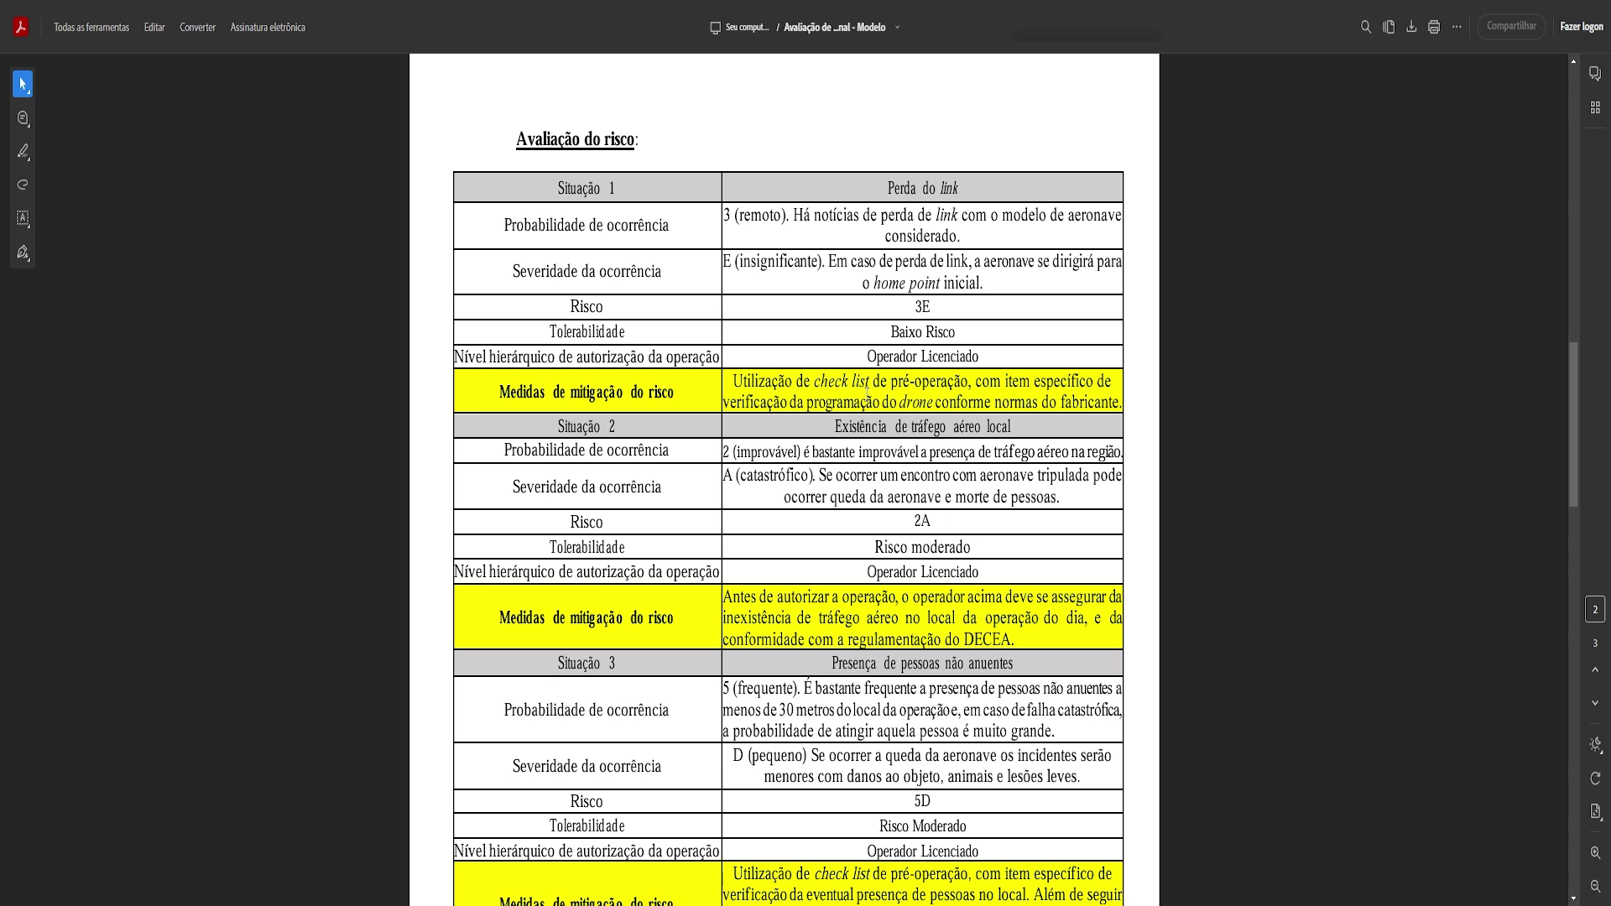
{"action": "scroll", "coordinate": [867, 392], "scroll_direction": "down", "scroll_amount": 2}
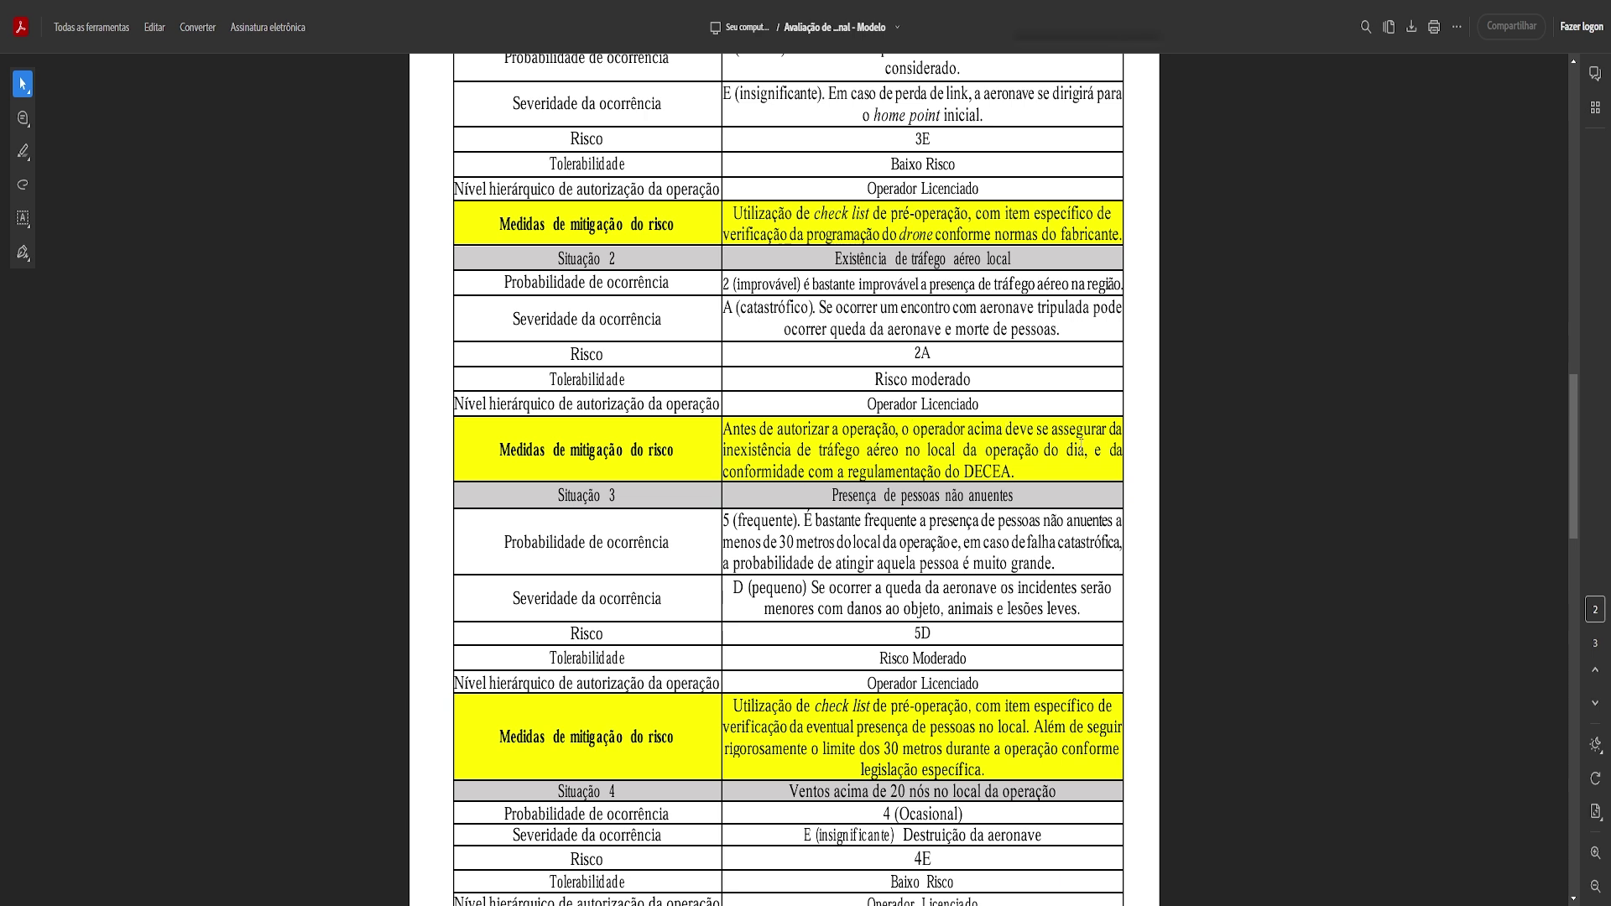
{"action": "scroll", "coordinate": [766, 570], "scroll_direction": "down", "scroll_amount": 1}
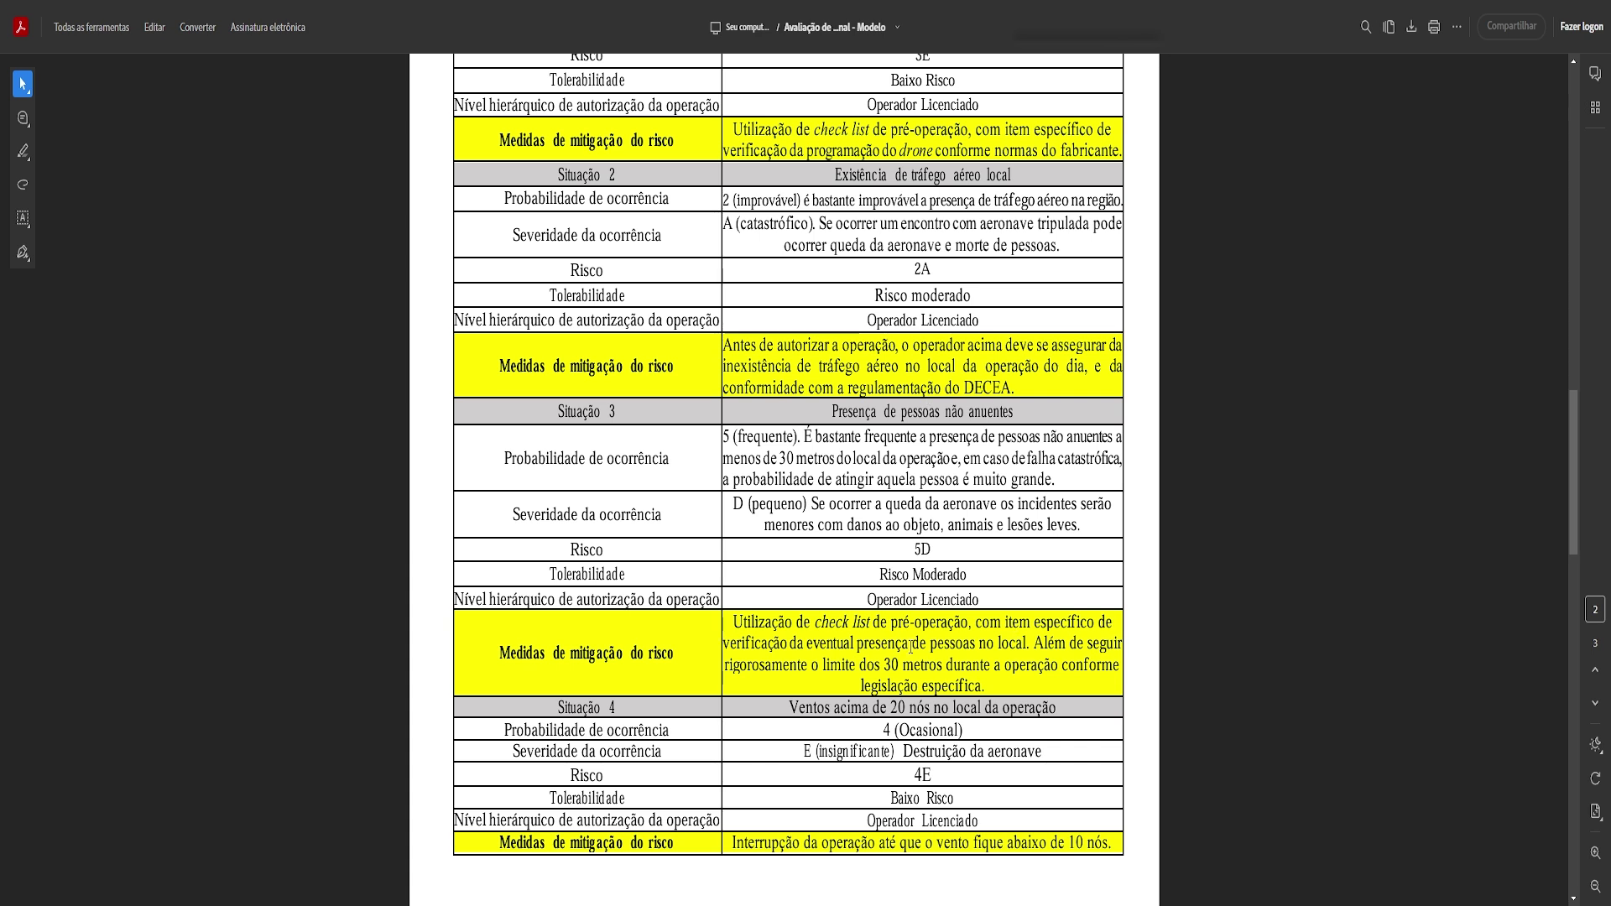
{"action": "scroll", "coordinate": [910, 646], "scroll_direction": "down", "scroll_amount": 3}
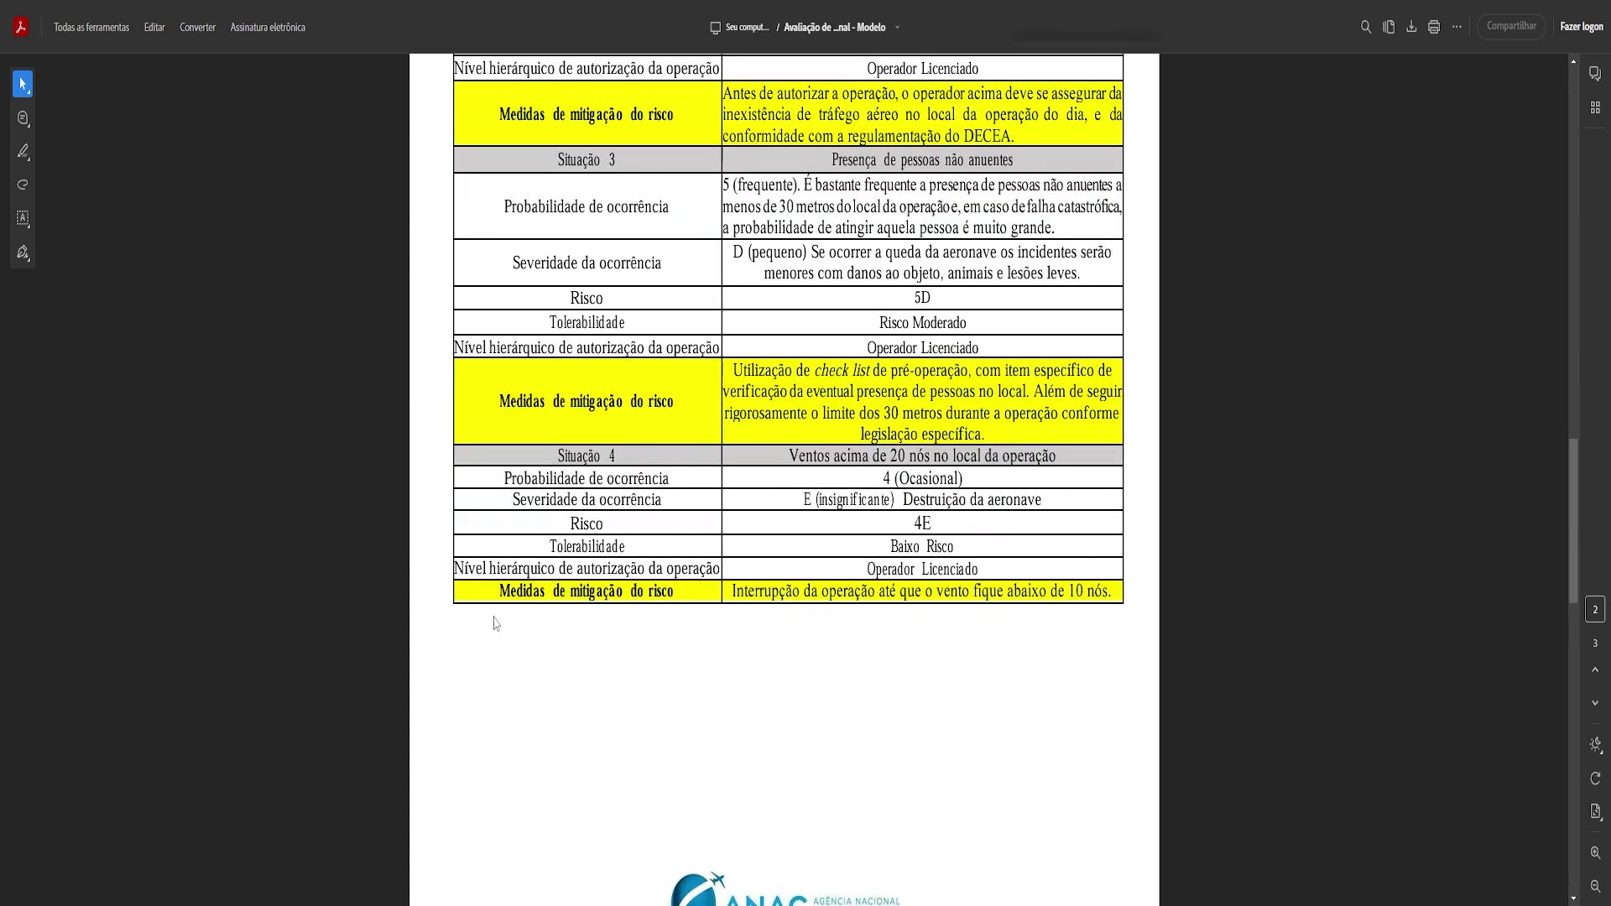
{"action": "scroll", "coordinate": [495, 623], "scroll_direction": "down", "scroll_amount": 2}
{"action": "scroll", "coordinate": [933, 497], "scroll_direction": "up", "scroll_amount": 2}
{"action": "scroll", "coordinate": [633, 682], "scroll_direction": "down", "scroll_amount": 8}
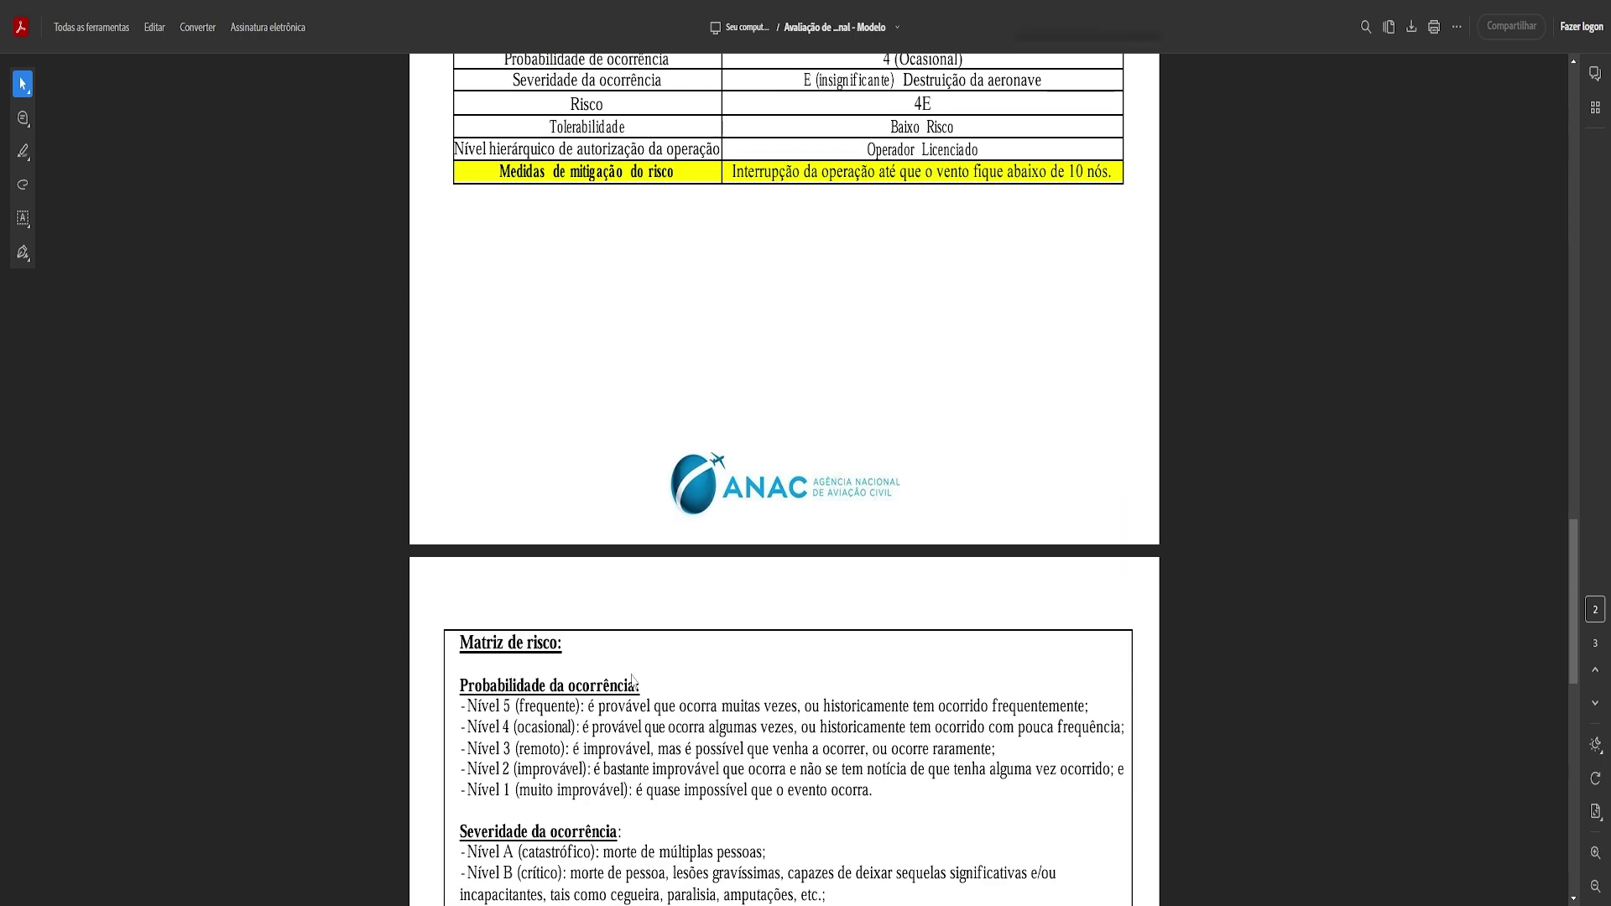
{"action": "scroll", "coordinate": [632, 473], "scroll_direction": "down", "scroll_amount": 8}
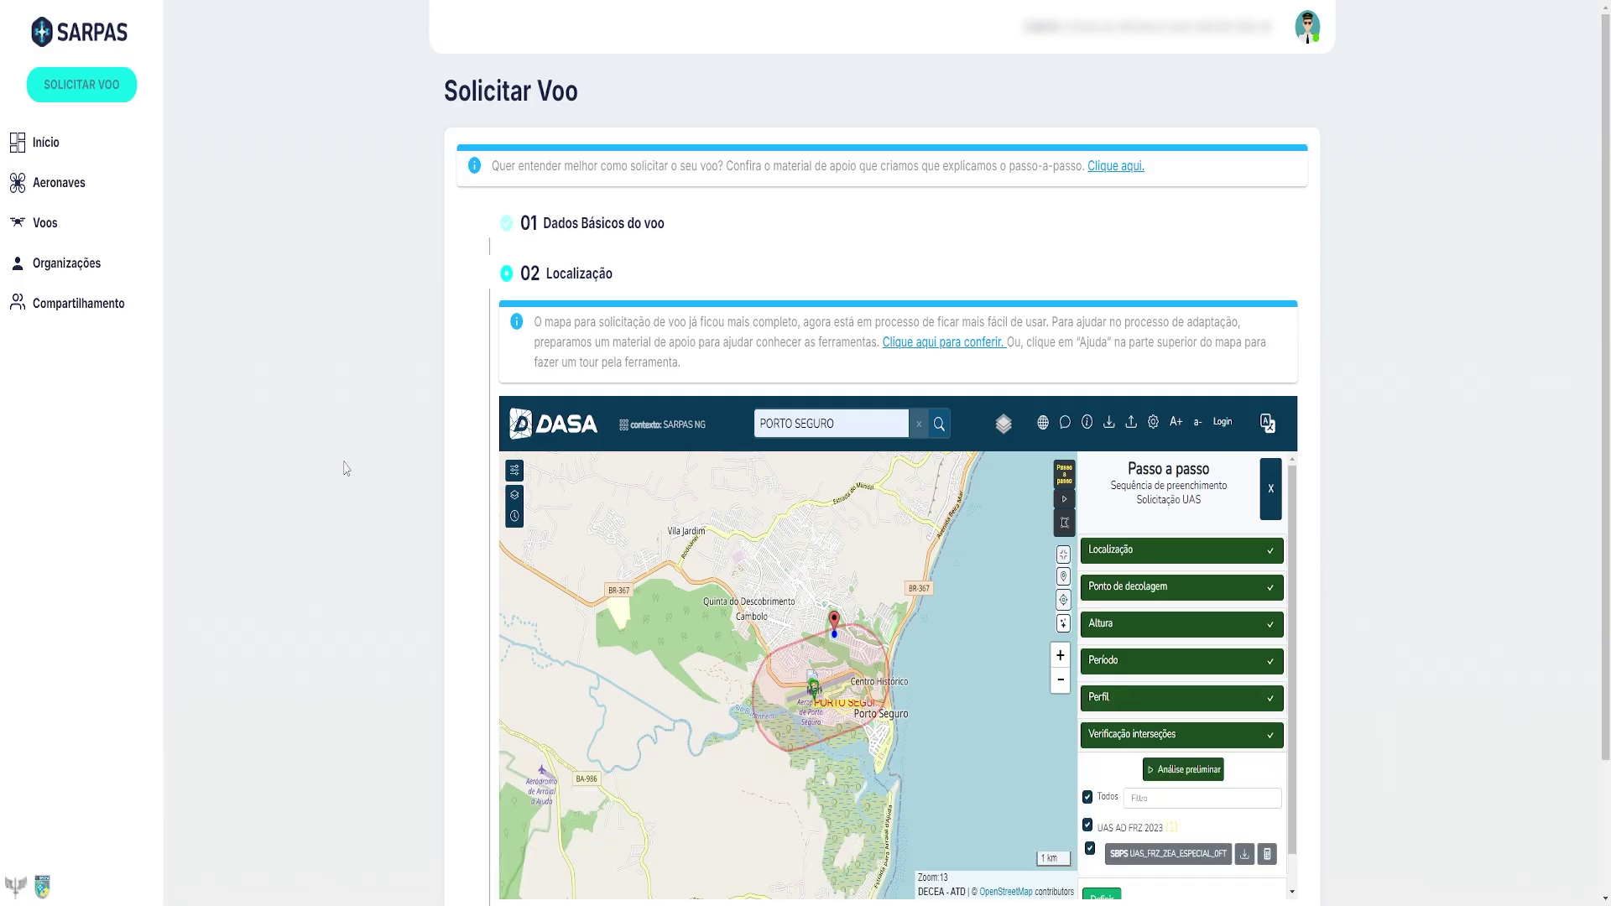
Define the analysed location for the flight near Porto Seguro airport and advance to the request summary
{"action": "scroll", "coordinate": [355, 507], "scroll_direction": "down", "scroll_amount": 2}
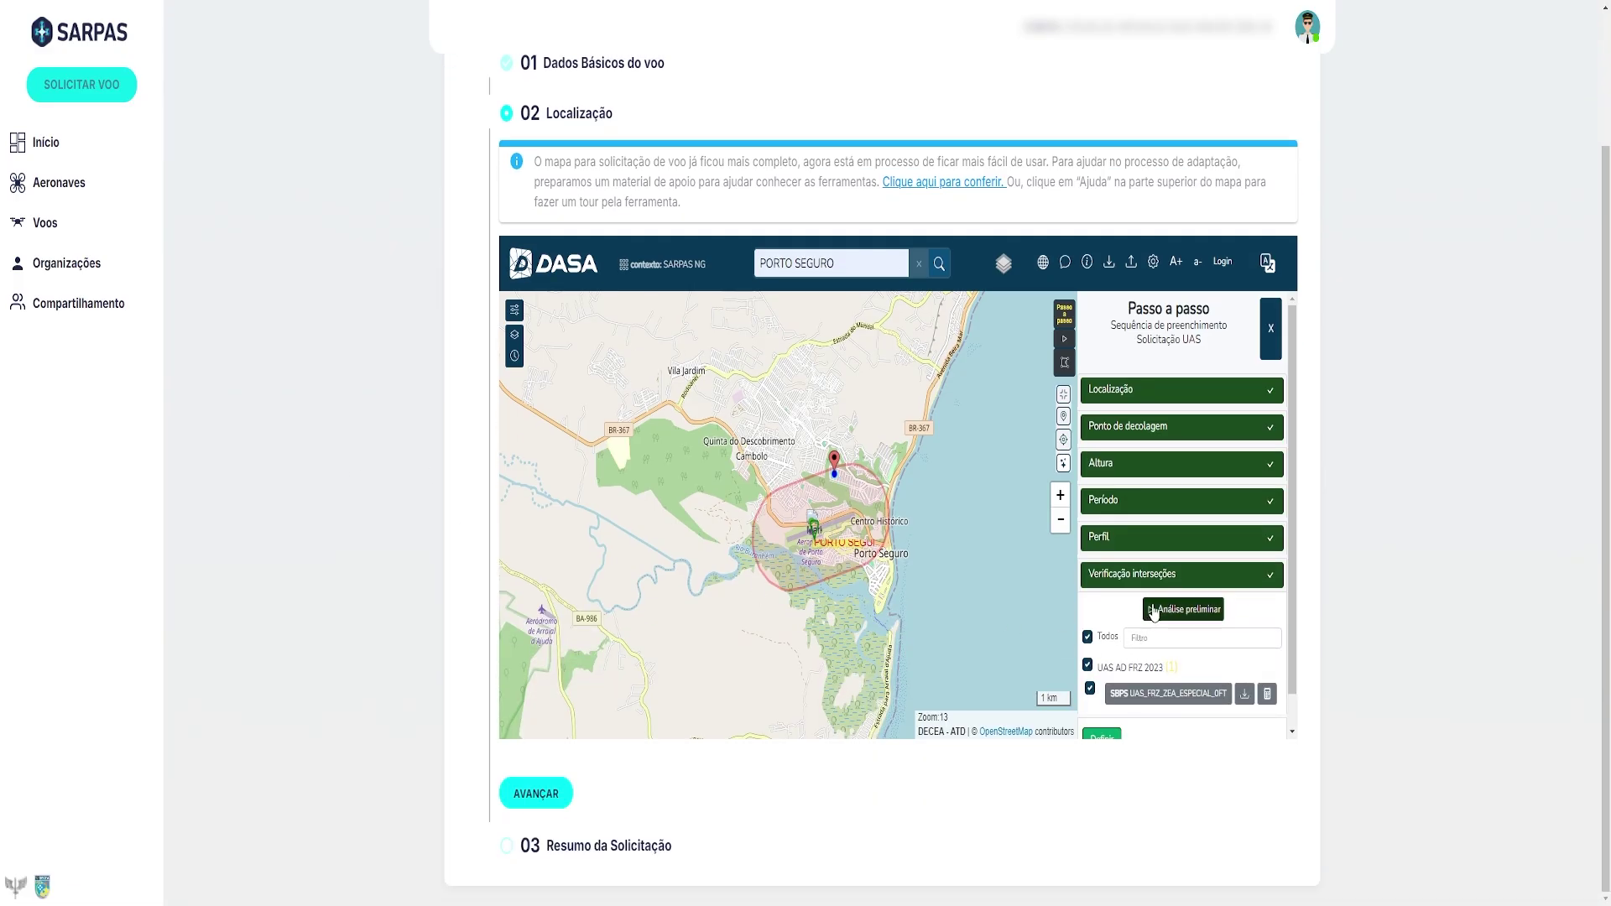
{"action": "scroll", "coordinate": [1183, 611], "scroll_direction": "down", "scroll_amount": 1}
{"action": "left_click", "coordinate": [1103, 709]}
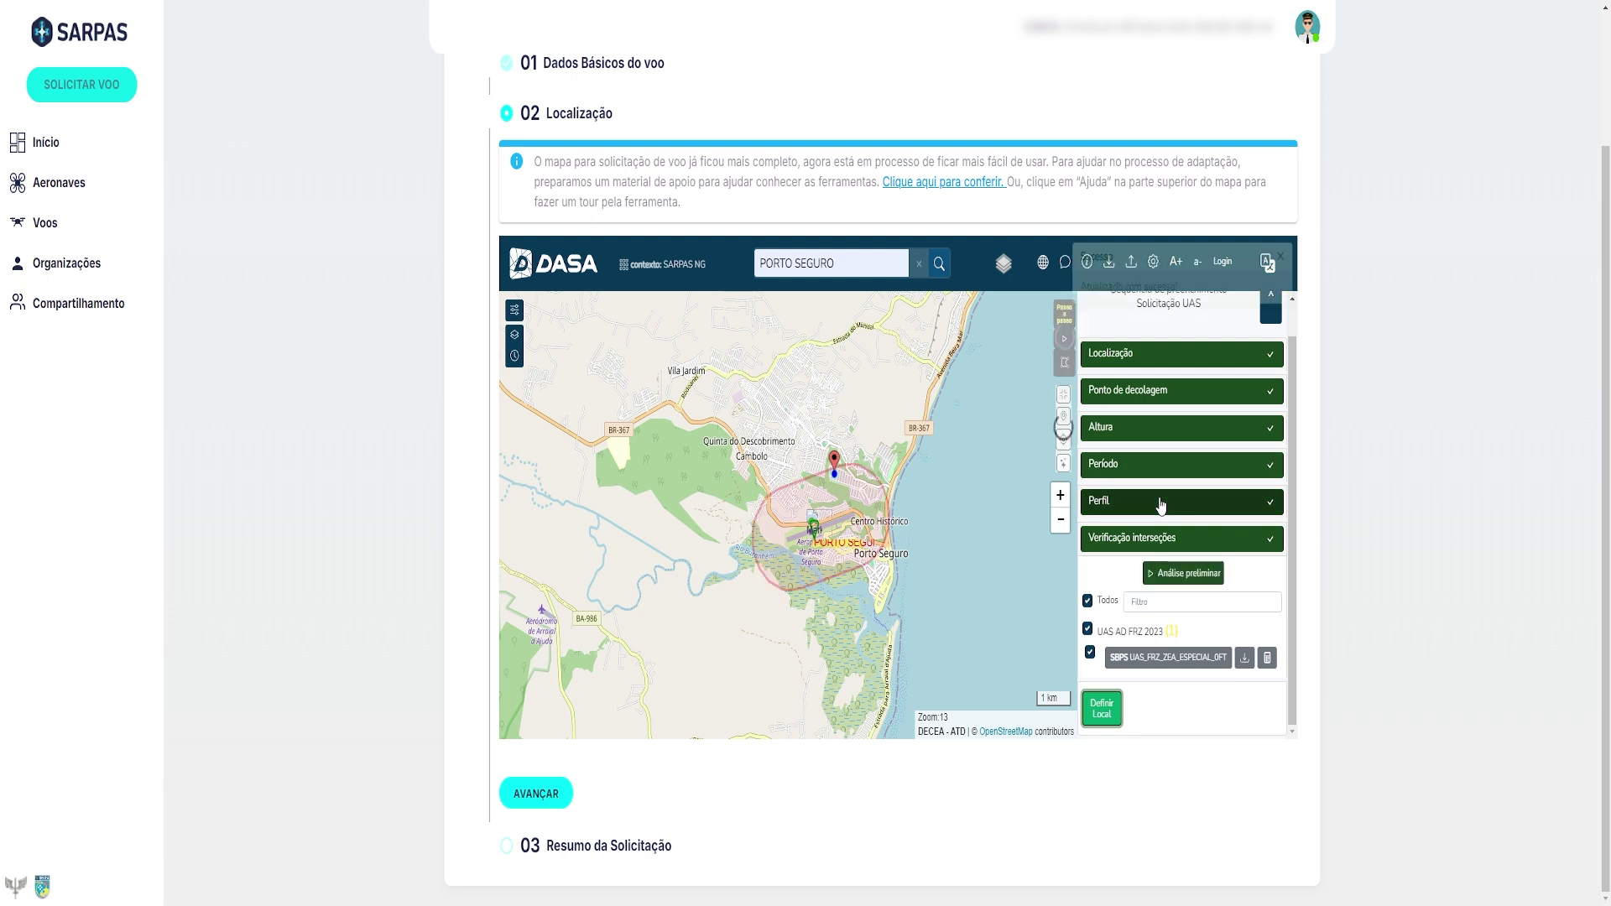
{"action": "left_click", "coordinate": [537, 799]}
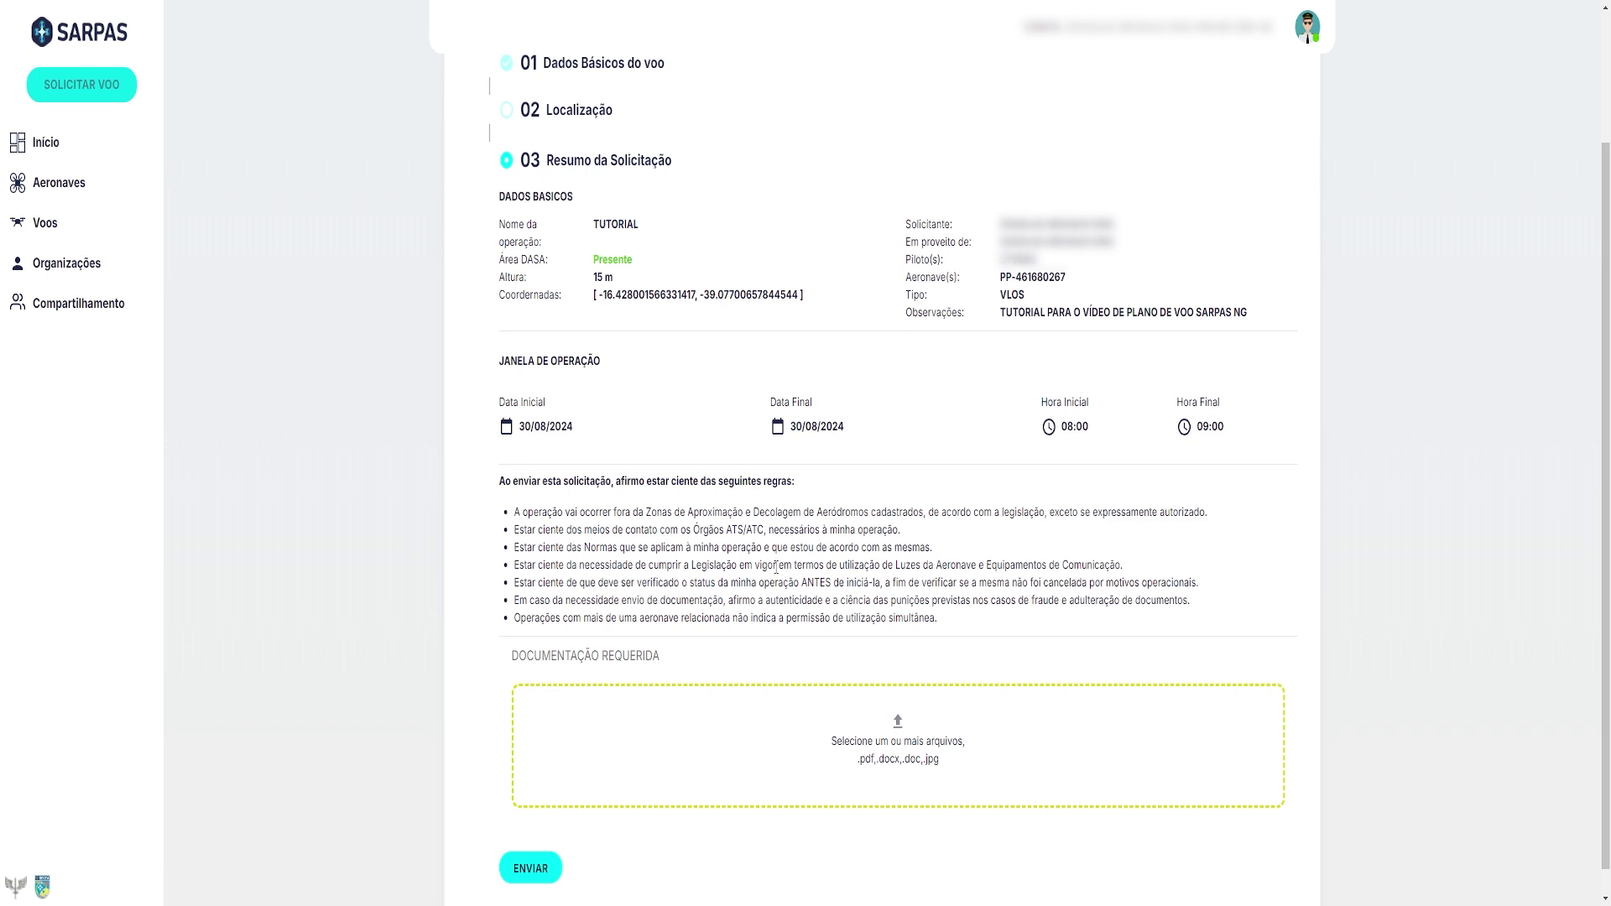
Return to the basic flight data, advance again to the location stage and show the Porto Seguro map in full screen
{"action": "left_click", "coordinate": [577, 74]}
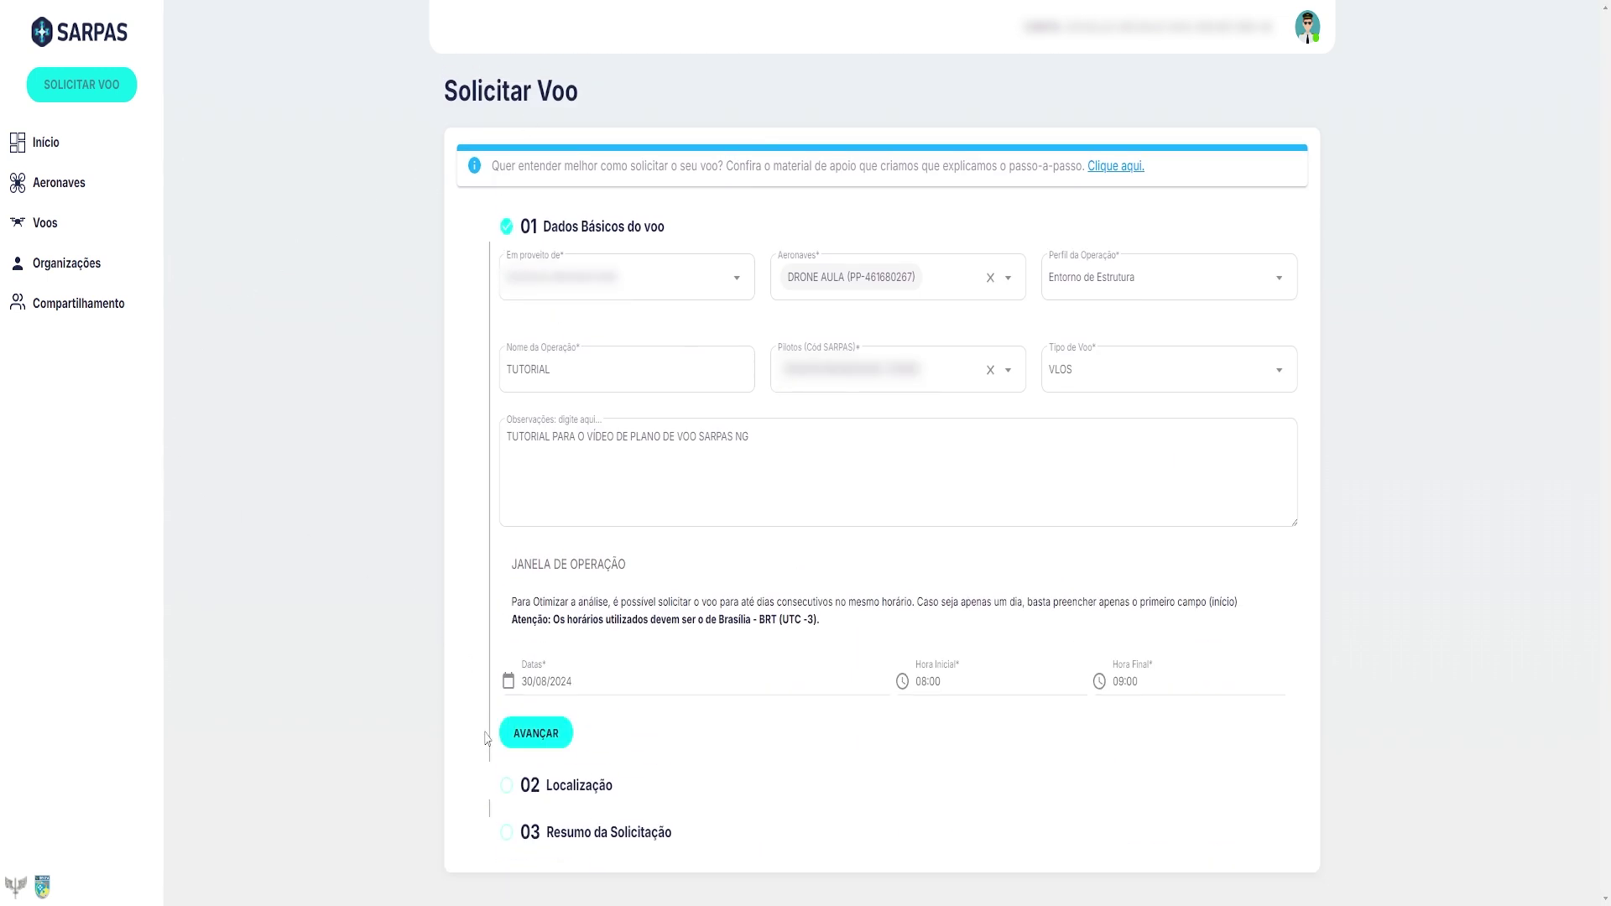
{"action": "left_click", "coordinate": [535, 734]}
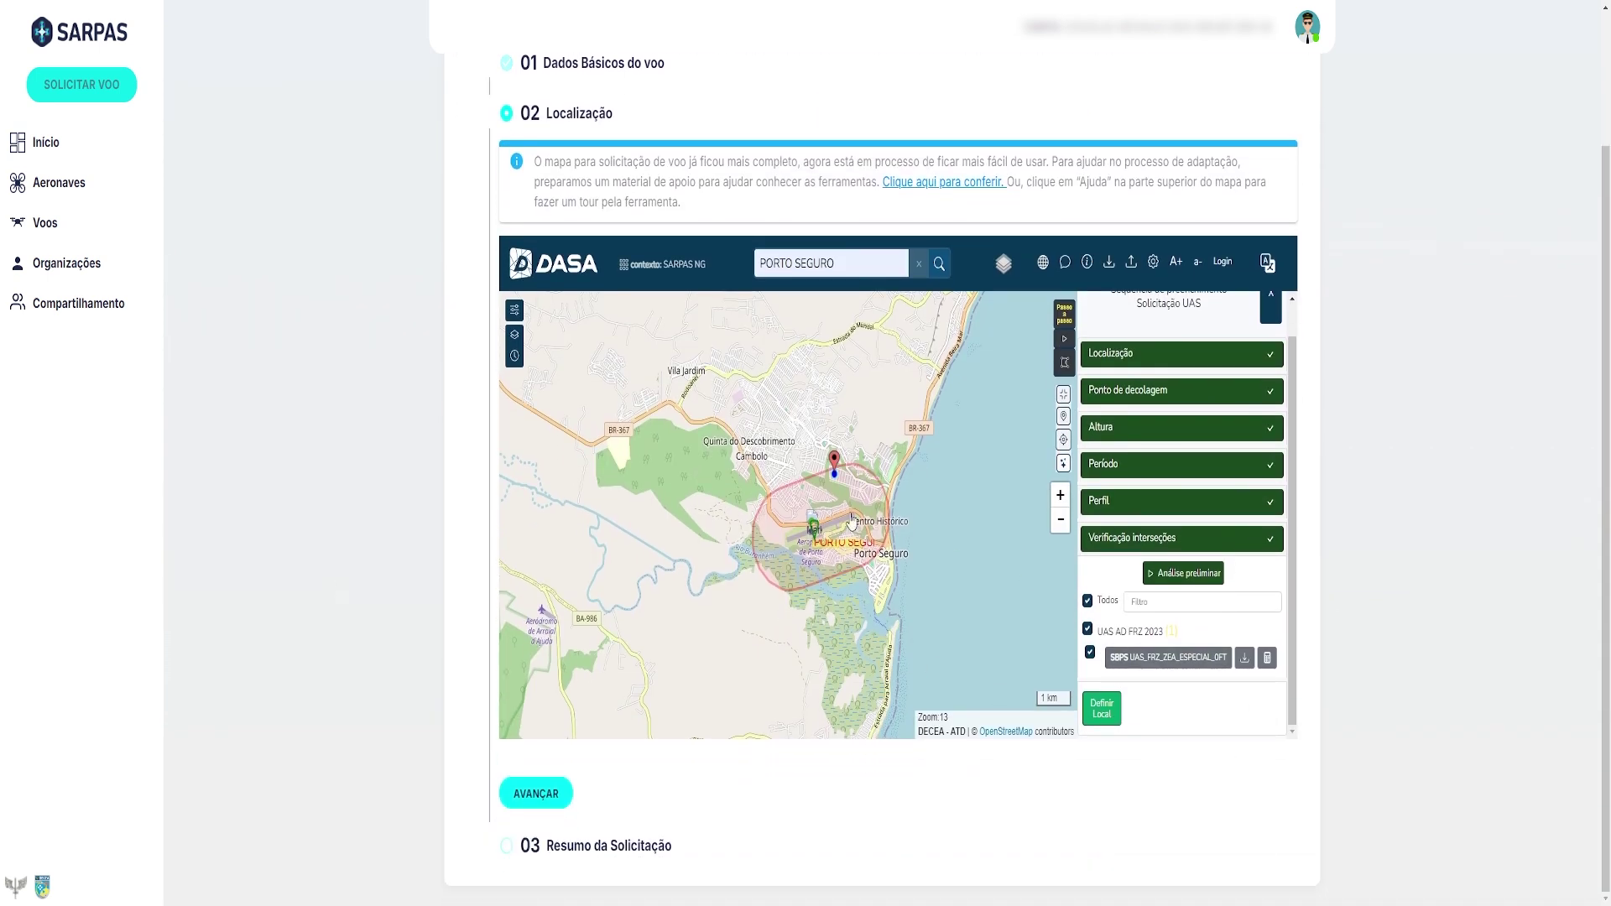
{"action": "scroll", "coordinate": [833, 476], "scroll_direction": "up", "scroll_amount": 3}
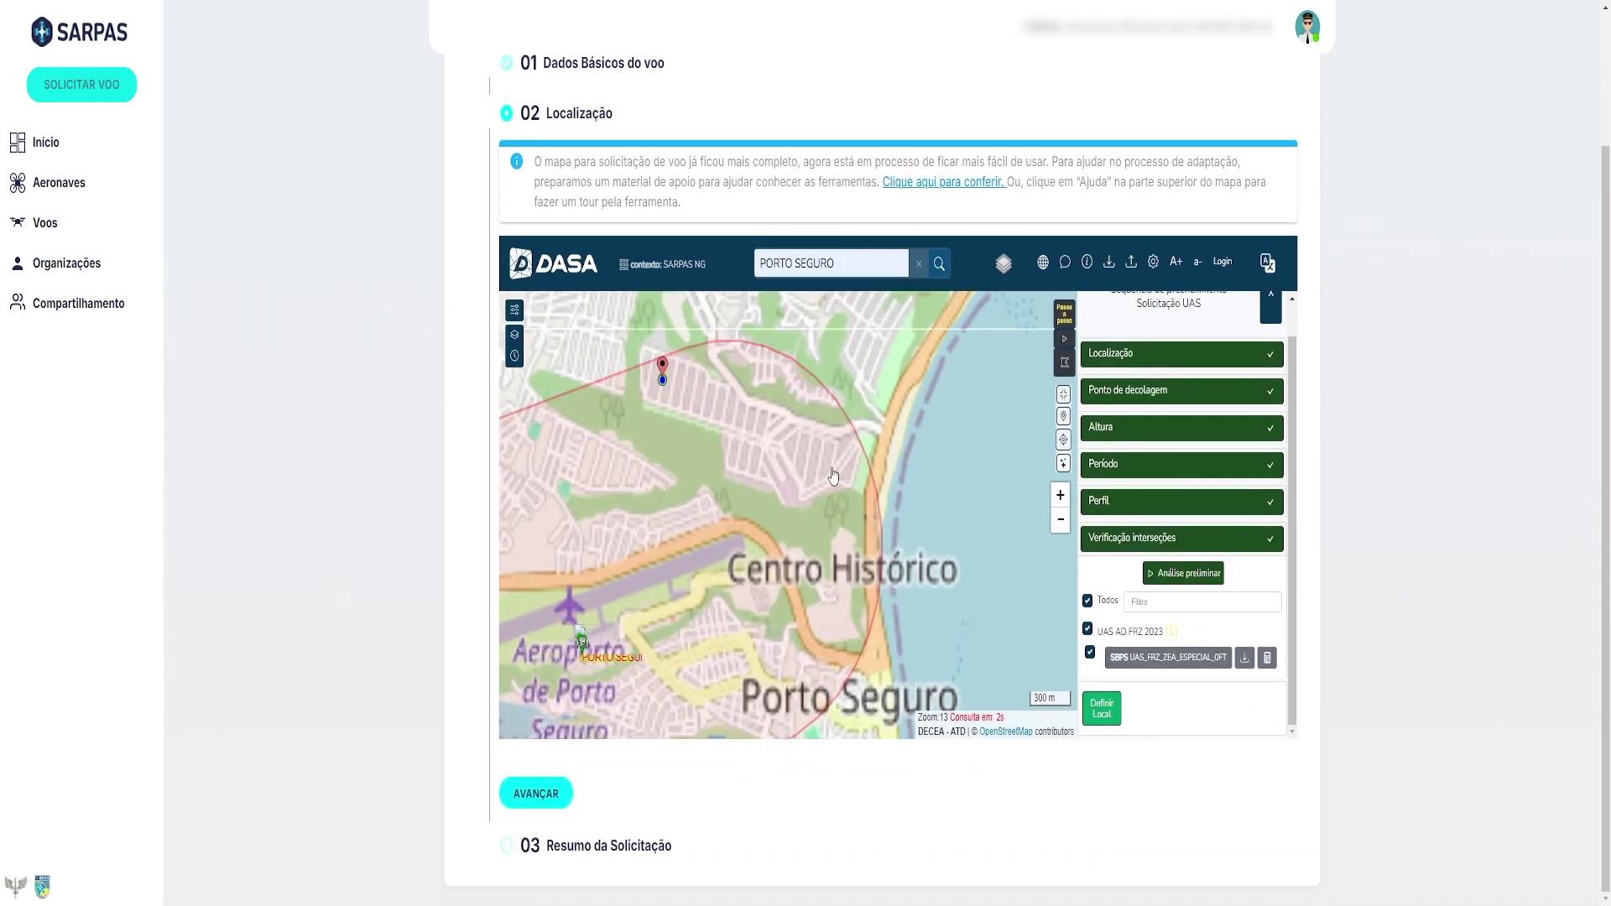
{"action": "left_click", "coordinate": [1063, 394]}
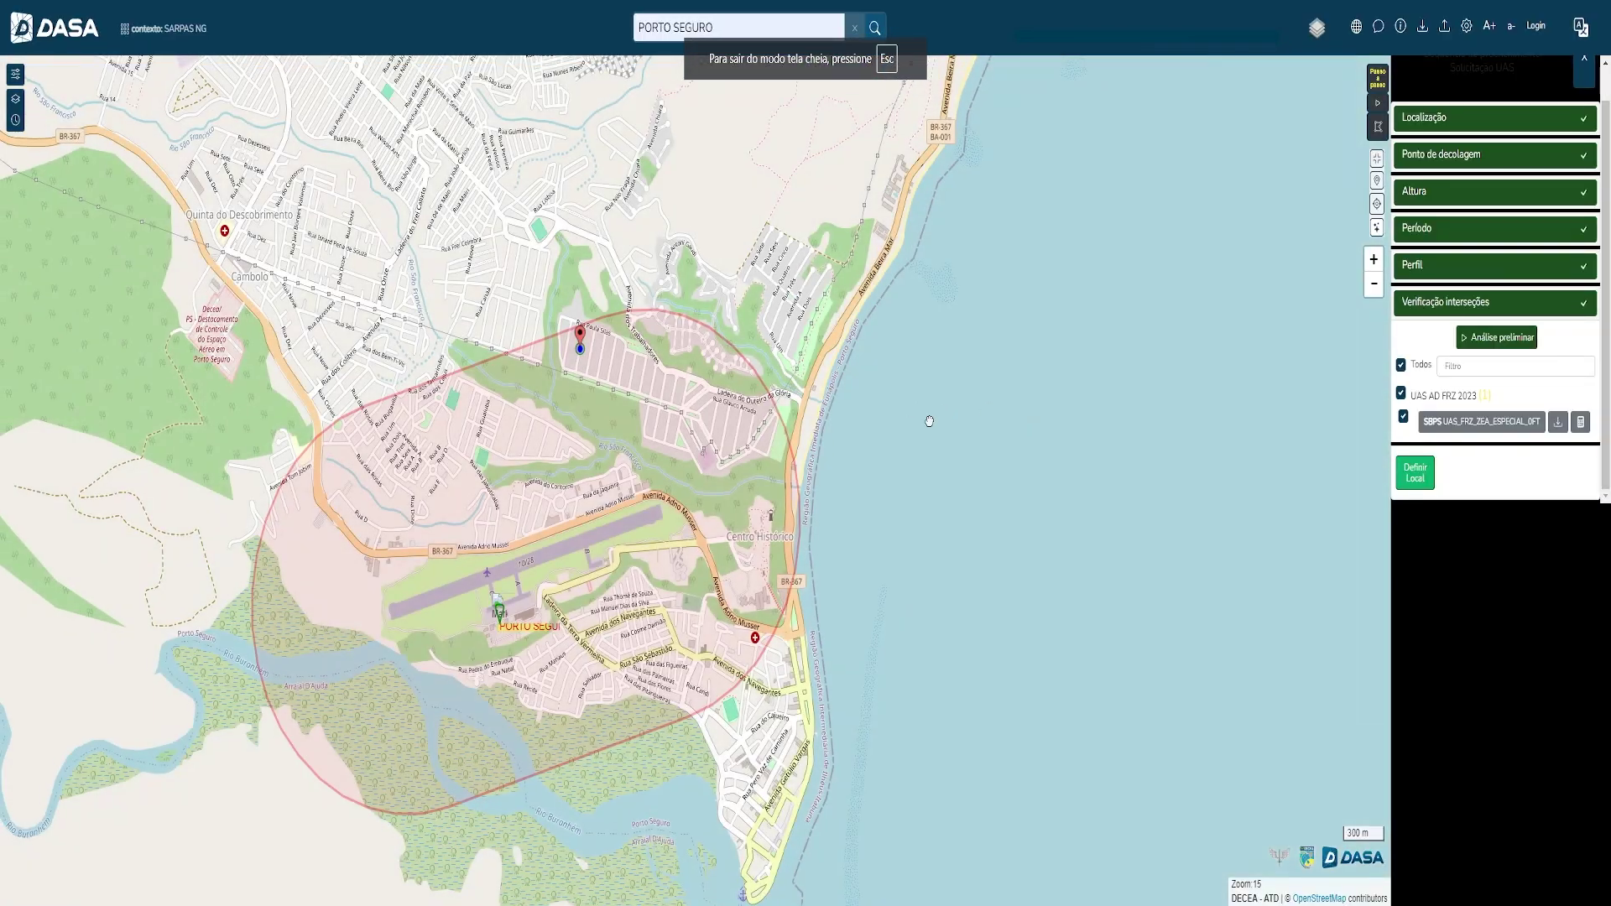
Move the circular flight area just northwest outside the airport's restricted zone and set the takeoff point to the area's centre
{"action": "left_click_drag", "start_coordinate": [930, 421], "coordinate": [1153, 521]}
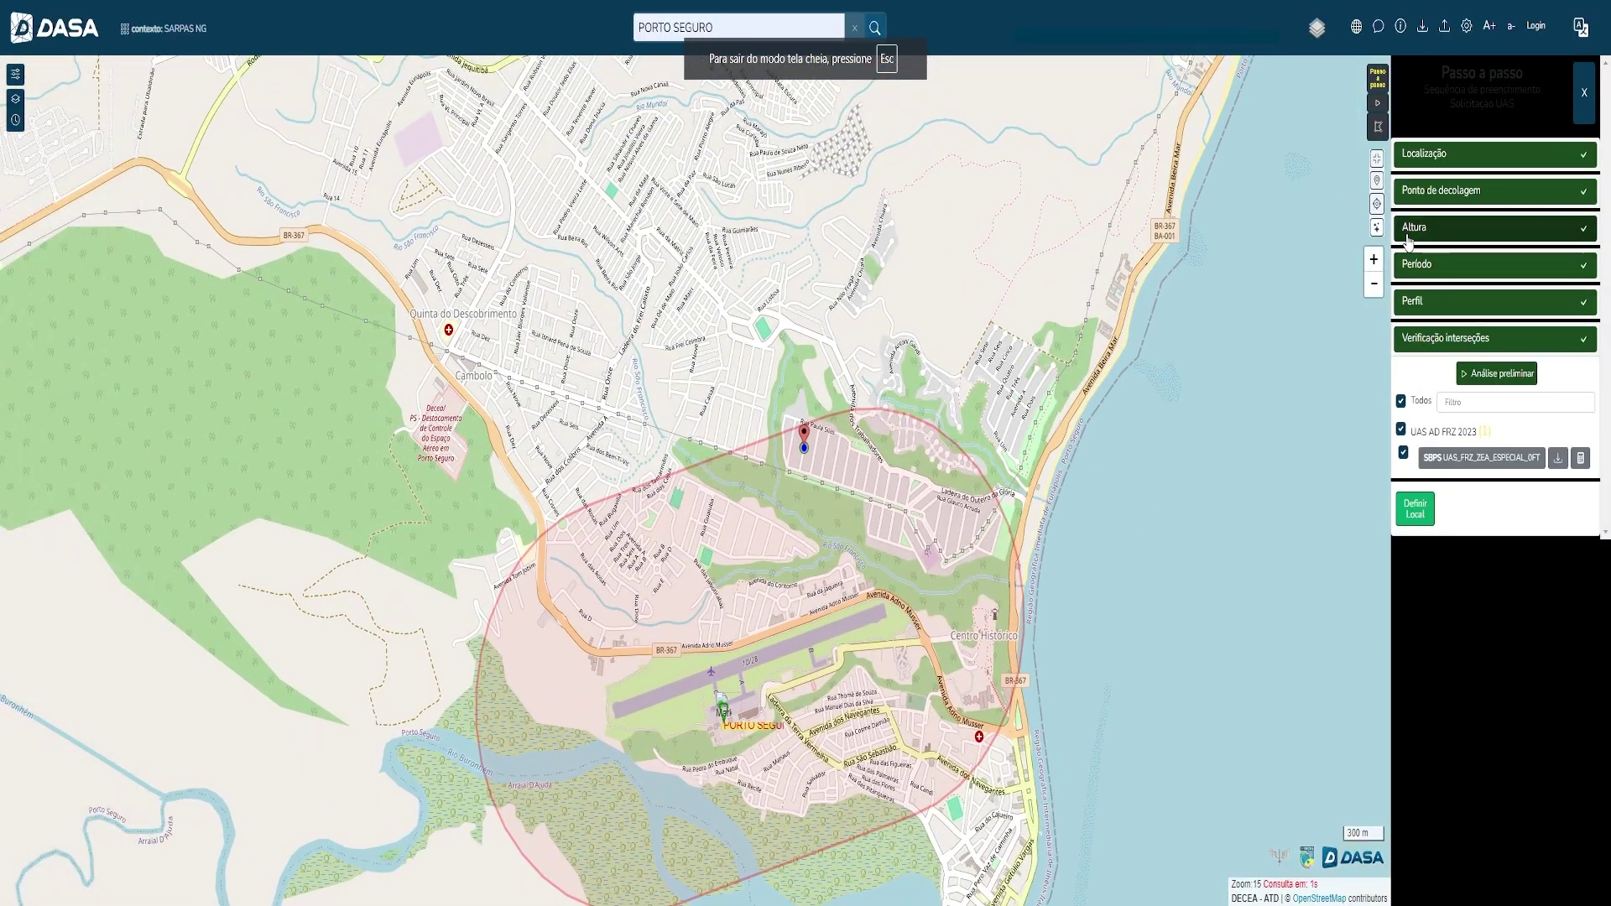
{"action": "left_click", "coordinate": [1418, 228]}
{"action": "scroll", "coordinate": [768, 386], "scroll_direction": "up", "scroll_amount": 1}
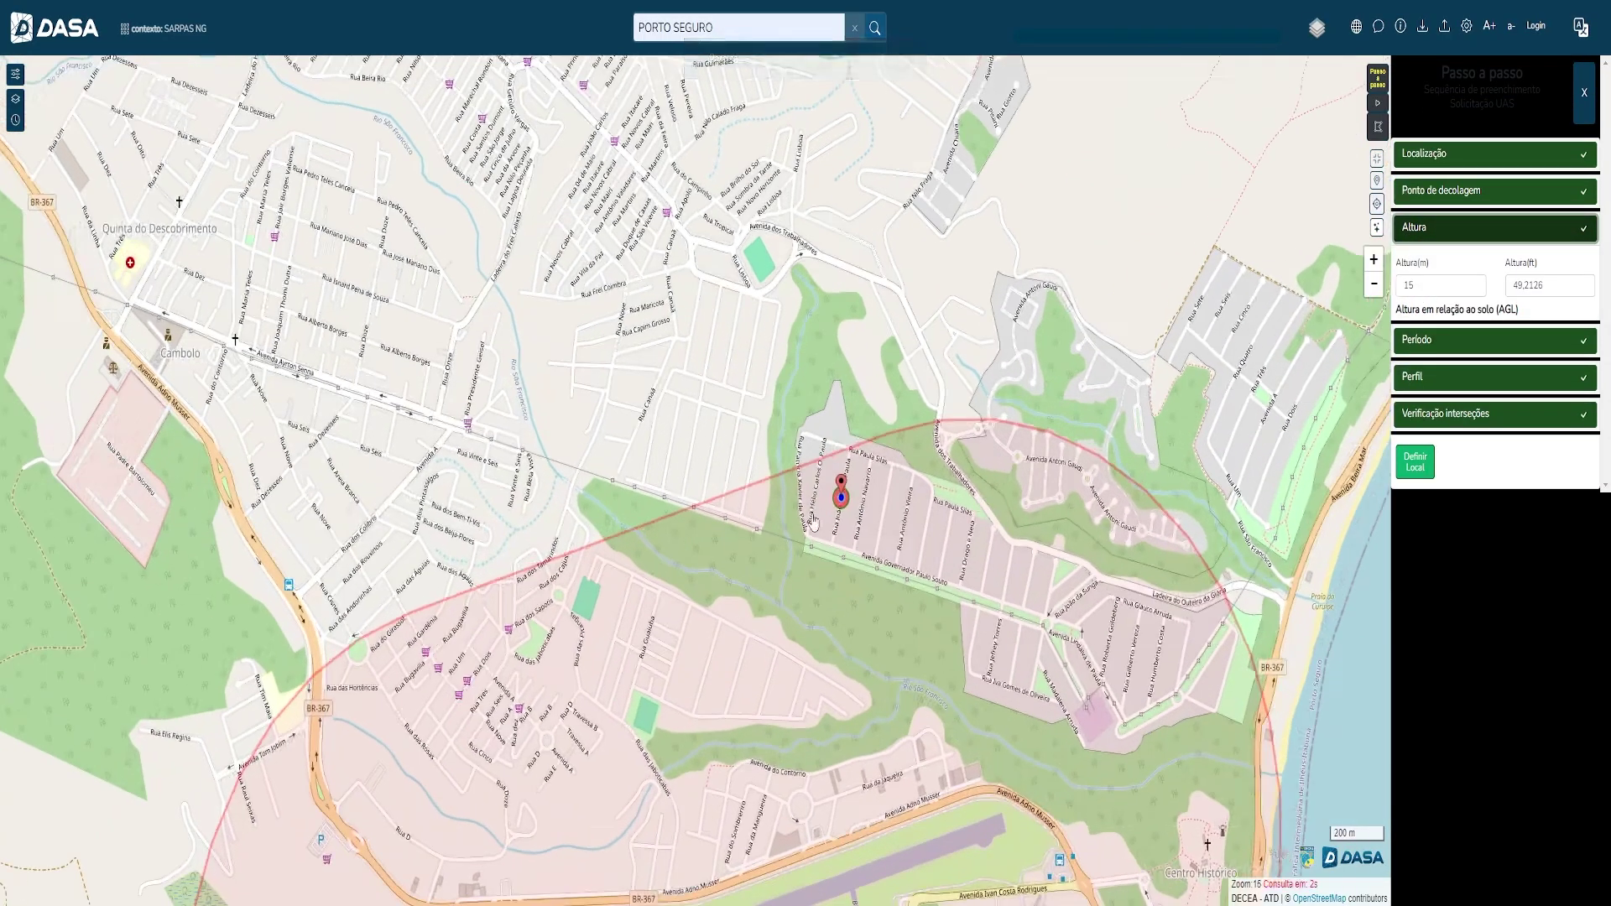
{"action": "left_click", "coordinate": [753, 453]}
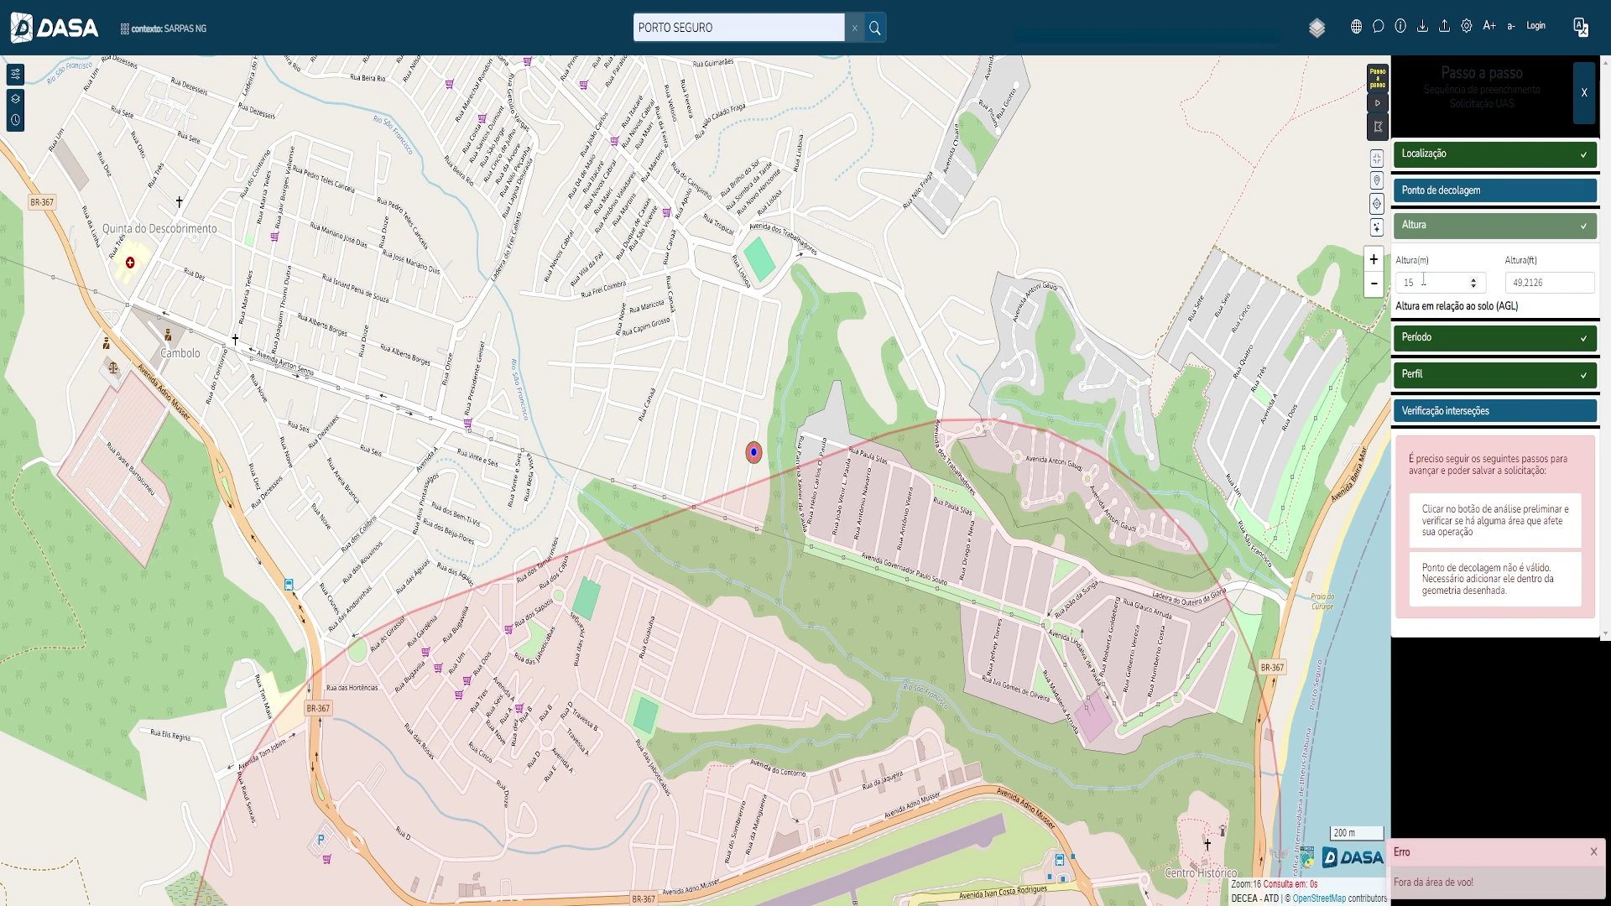
{"action": "left_click", "coordinate": [1449, 193]}
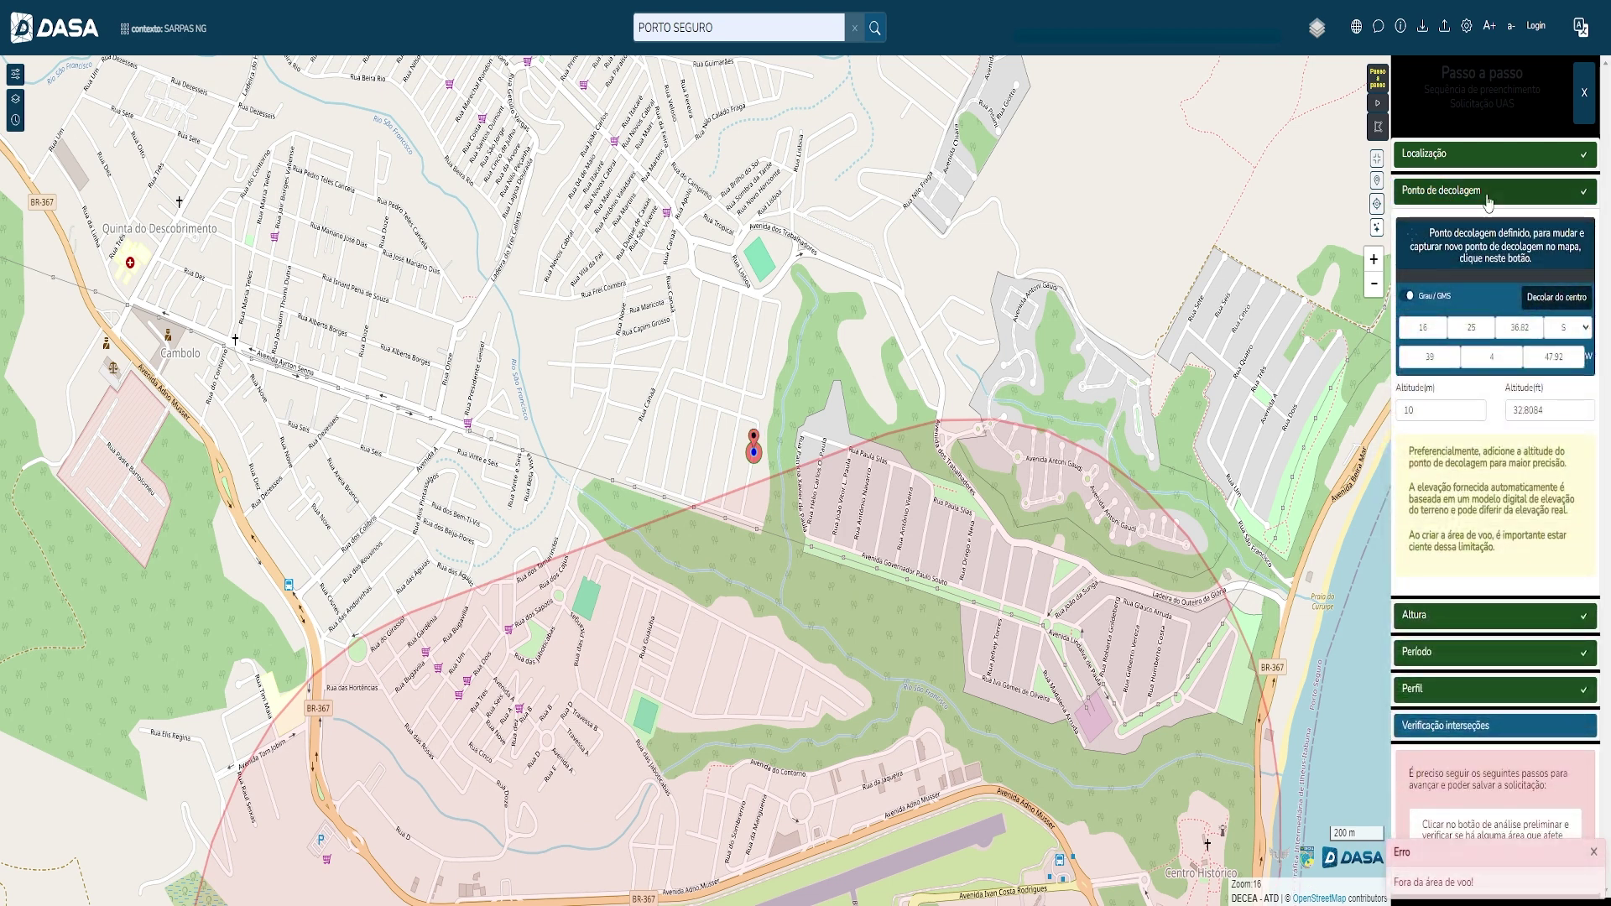
{"action": "left_click", "coordinate": [1481, 288]}
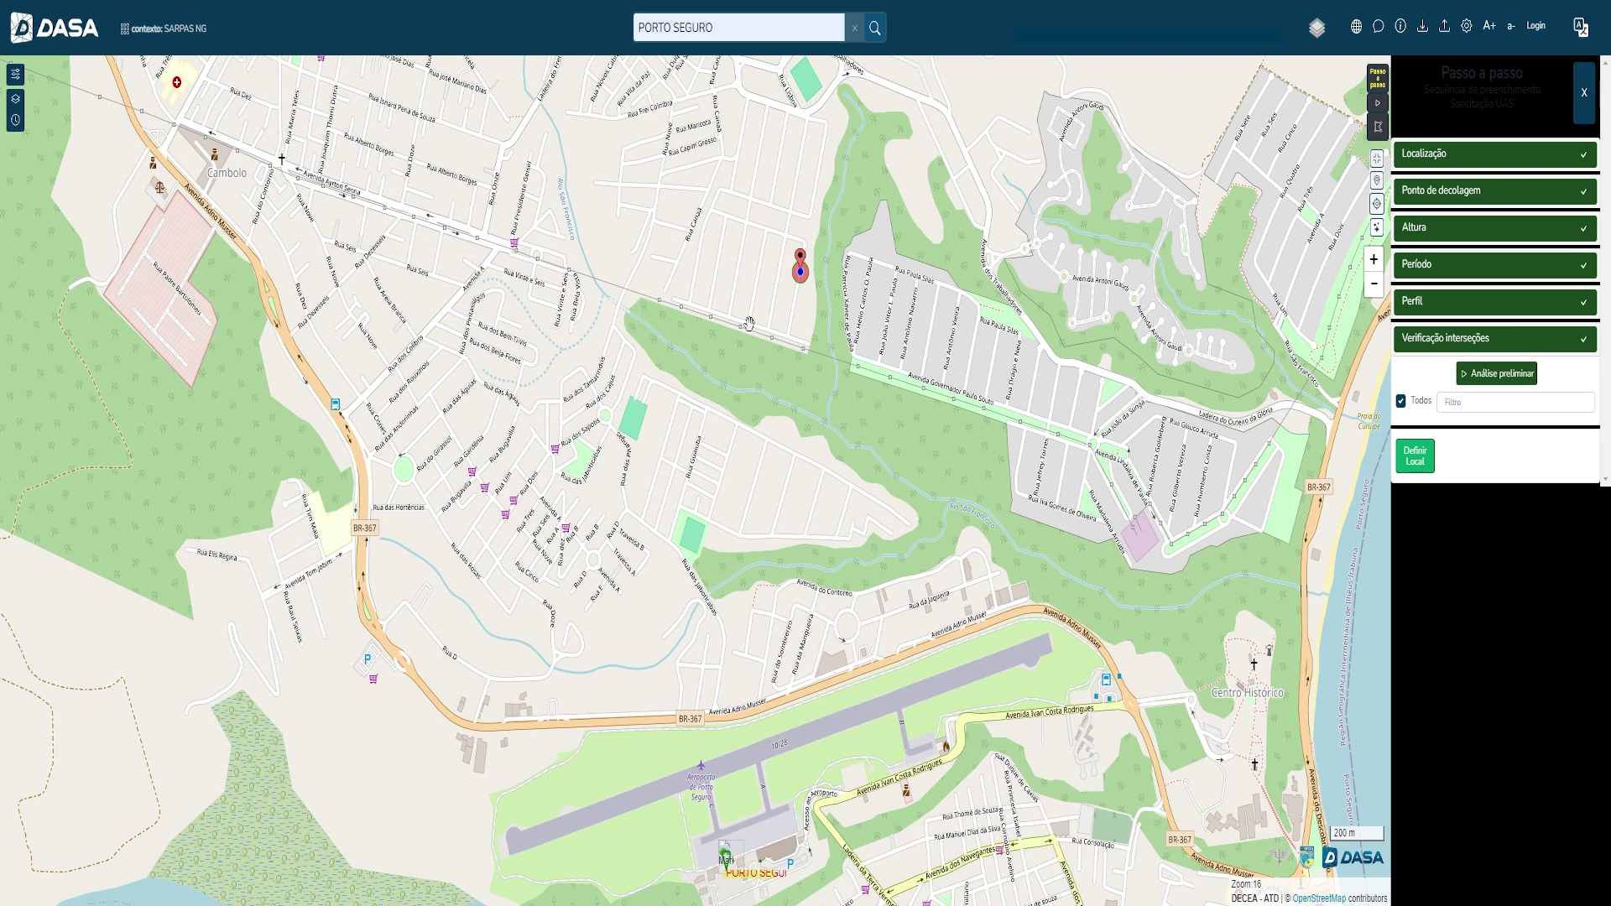
Set the flight height to 50 m and run the preliminary intersection analysis for the area north of the airport
{"action": "left_click", "coordinate": [1415, 230]}
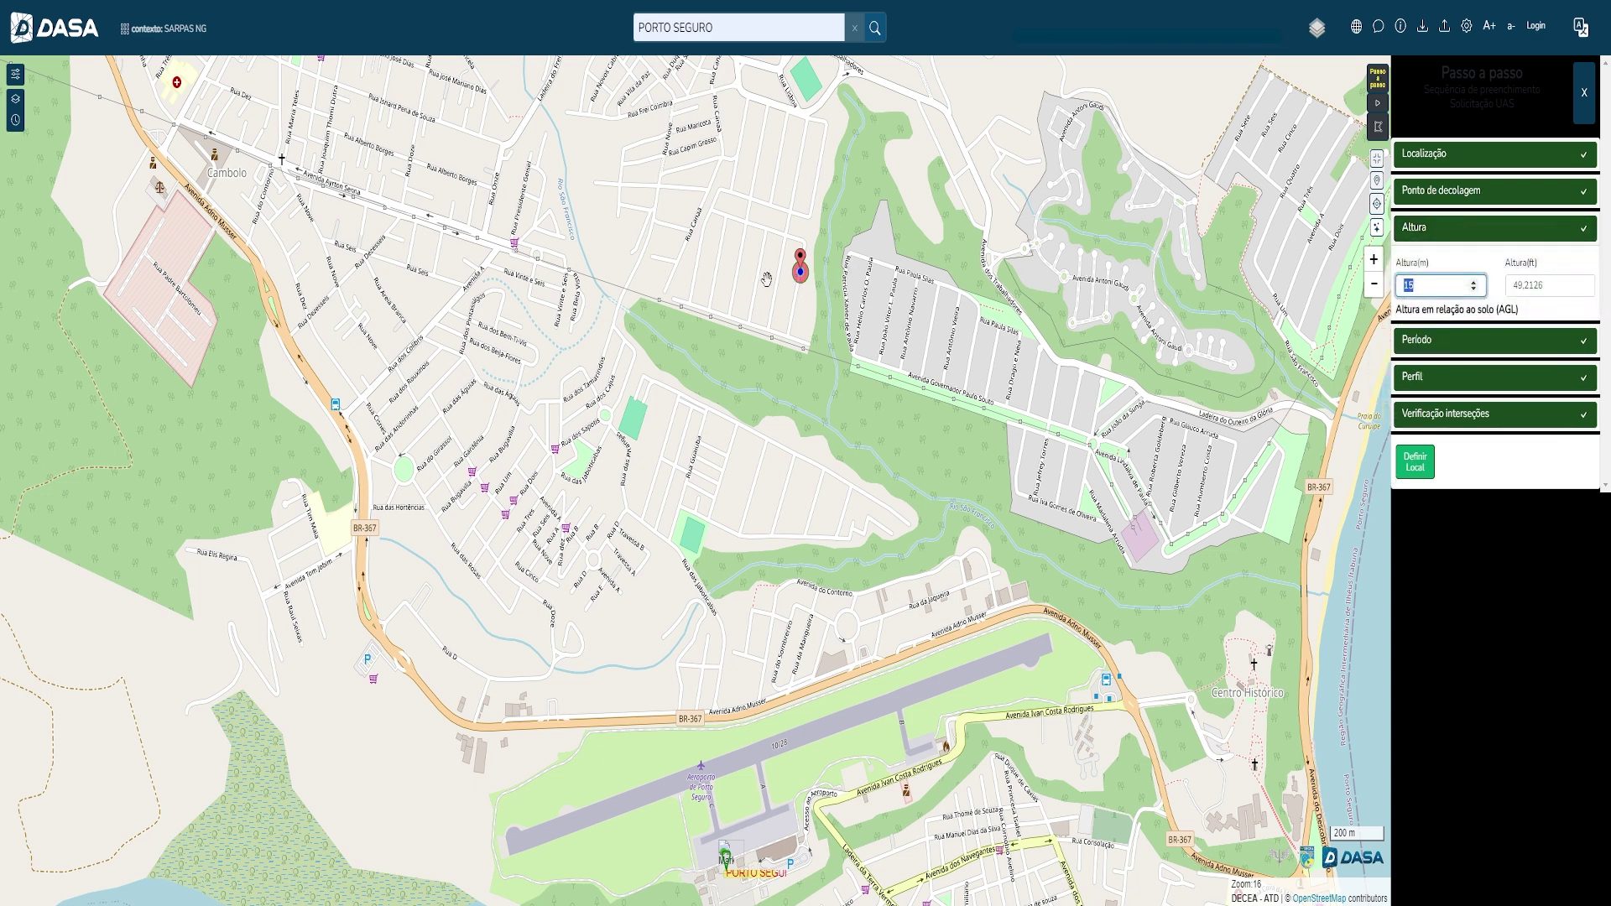
{"action": "type", "text": "50"}
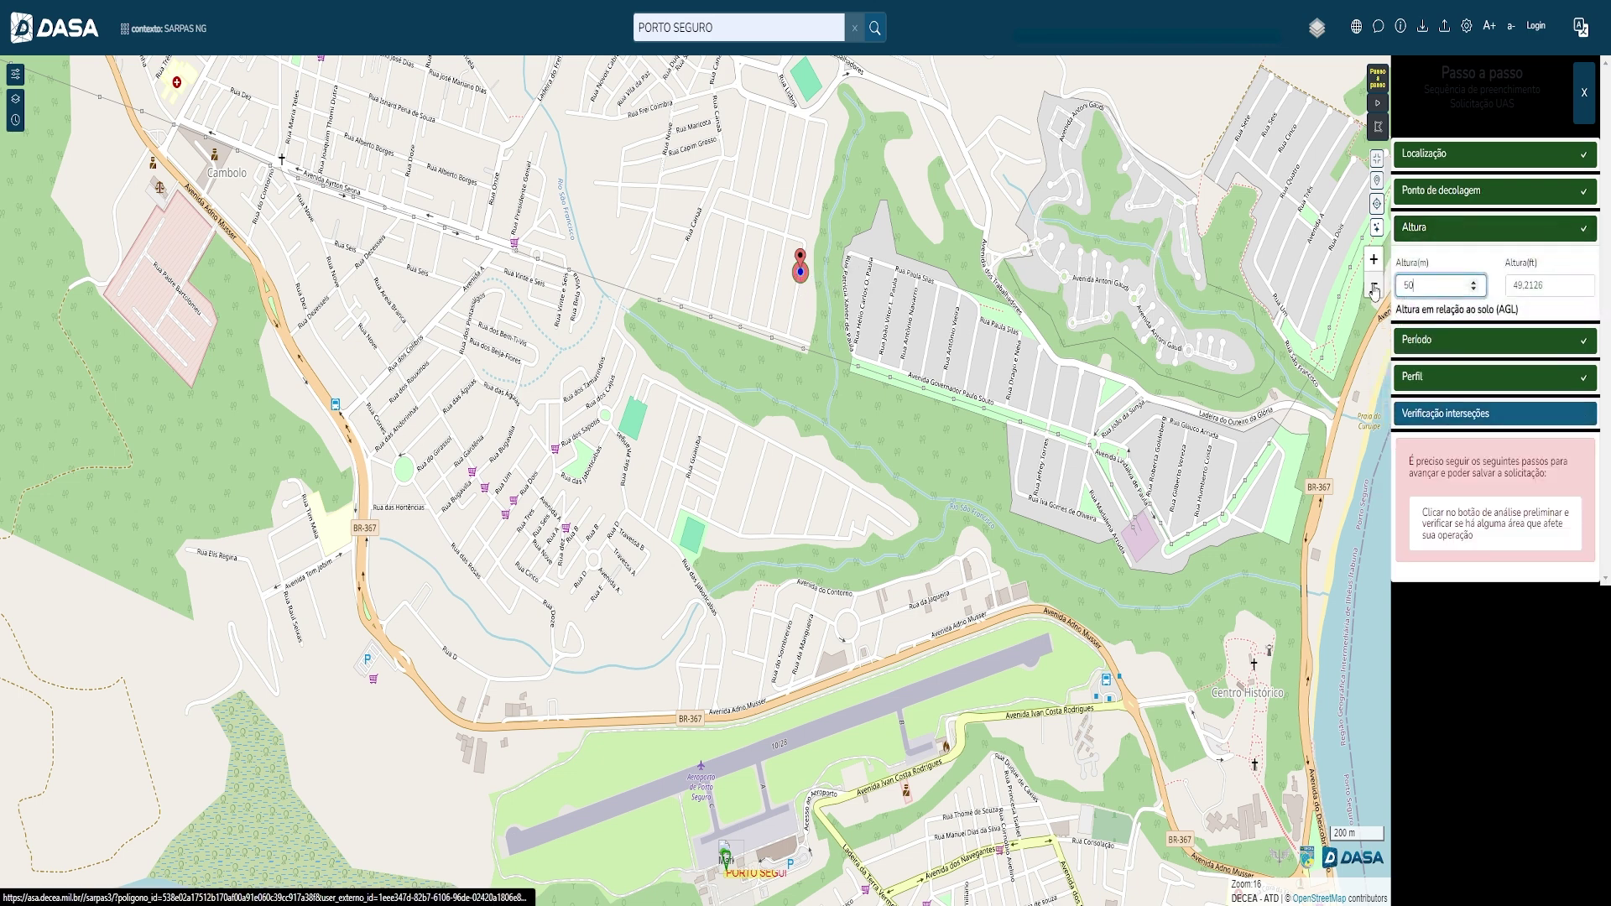
{"action": "left_click", "coordinate": [1450, 231]}
{"action": "left_click", "coordinate": [1445, 337]}
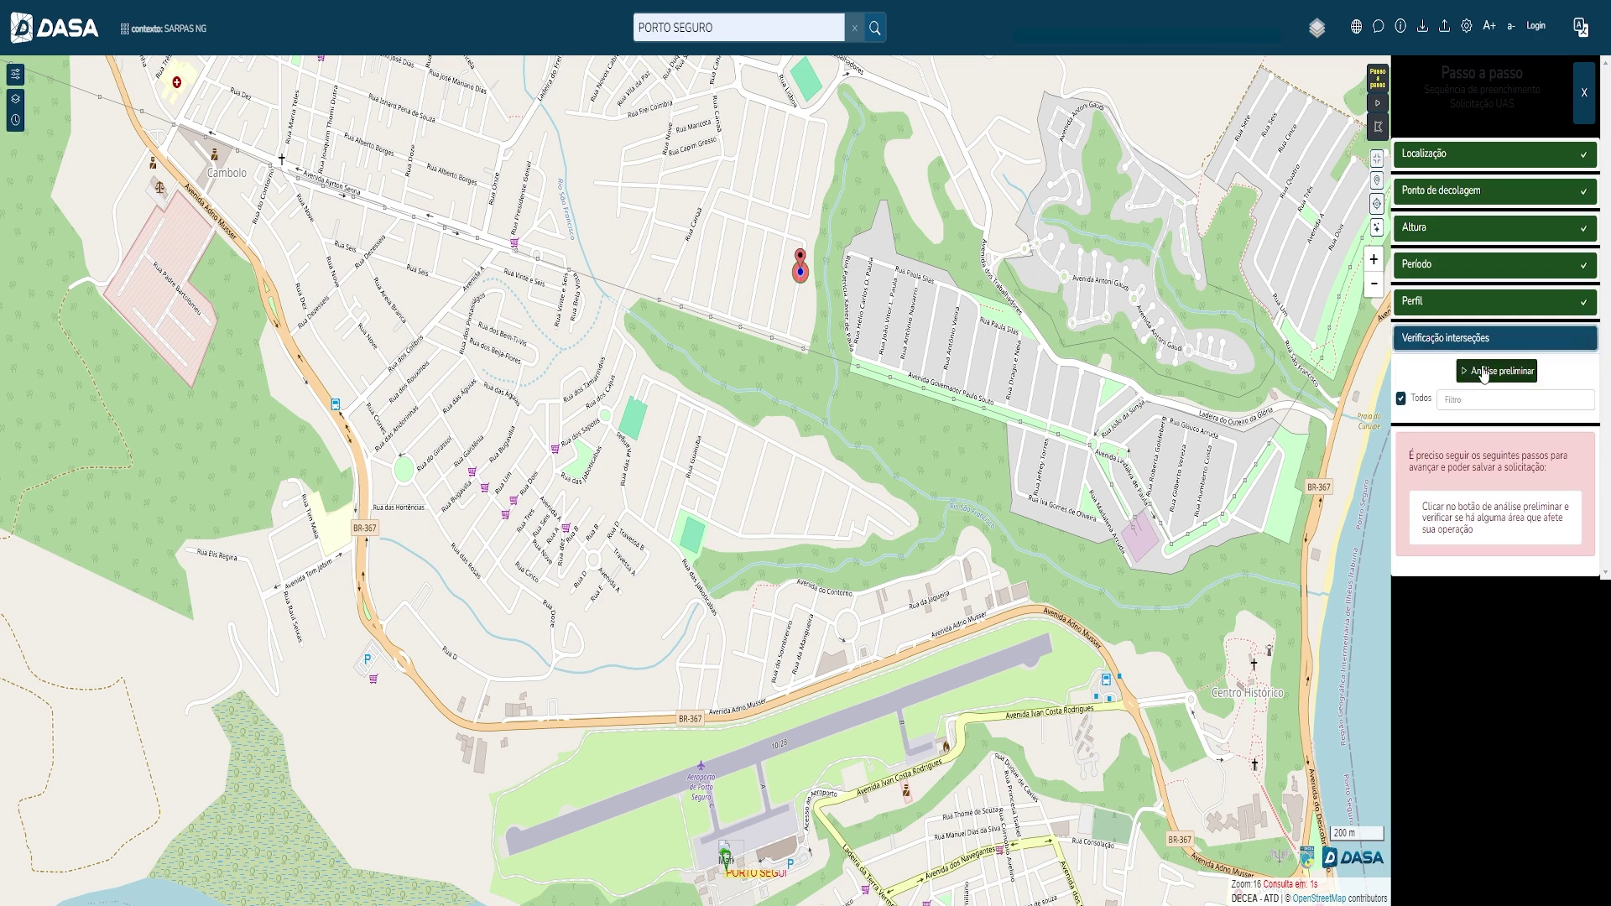
{"action": "left_click", "coordinate": [1497, 373]}
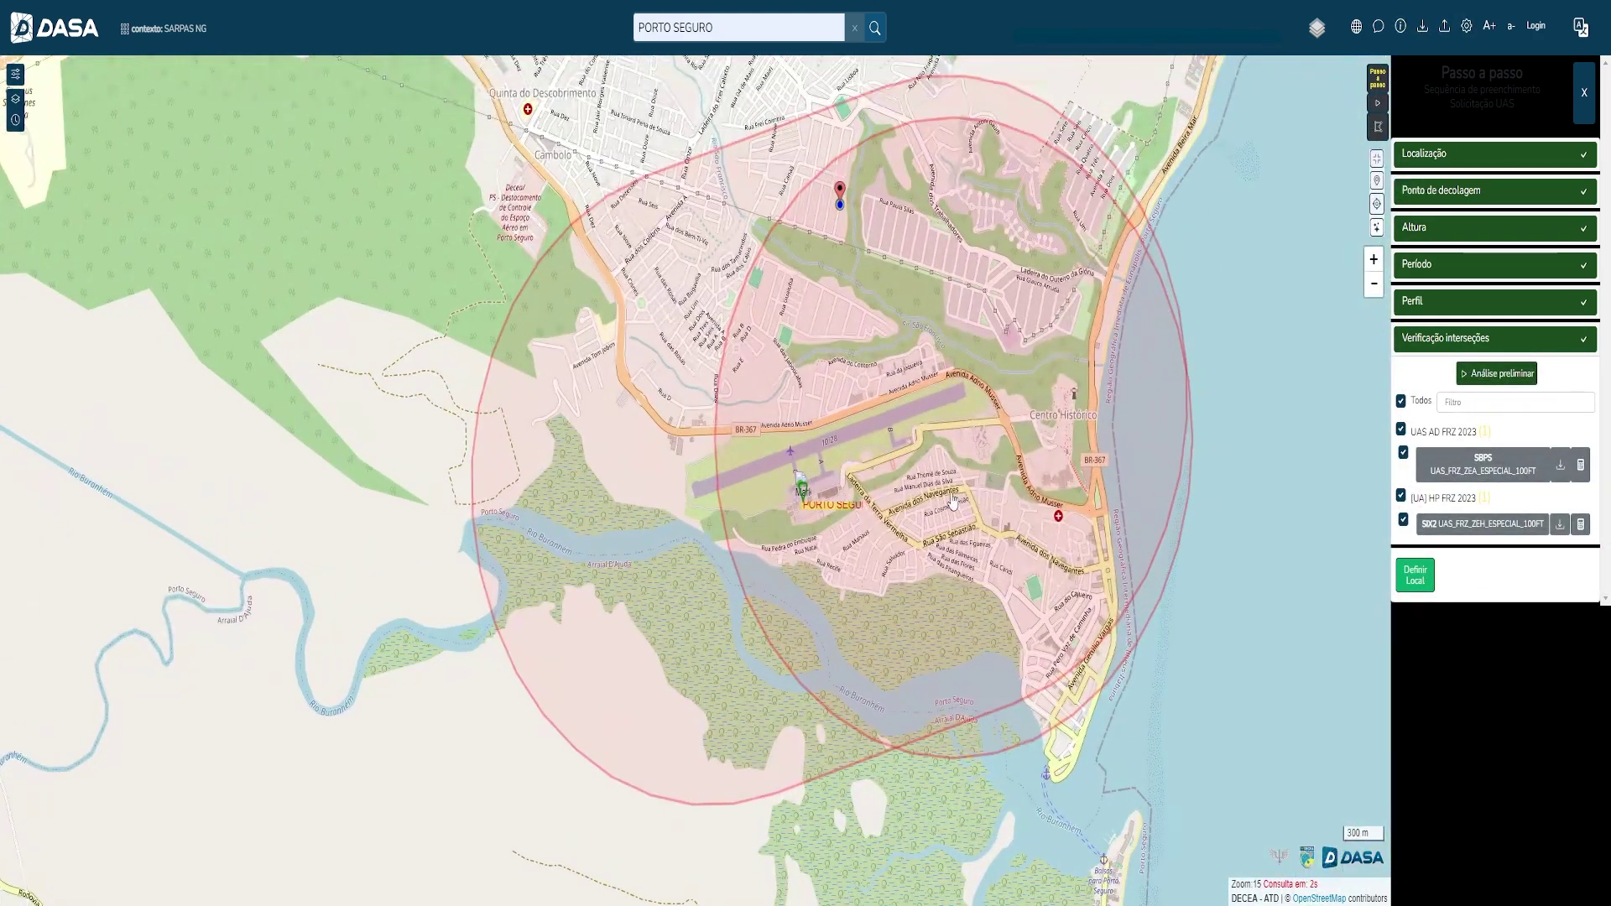
{"action": "left_click_drag", "start_coordinate": [1253, 268], "coordinate": [1188, 251]}
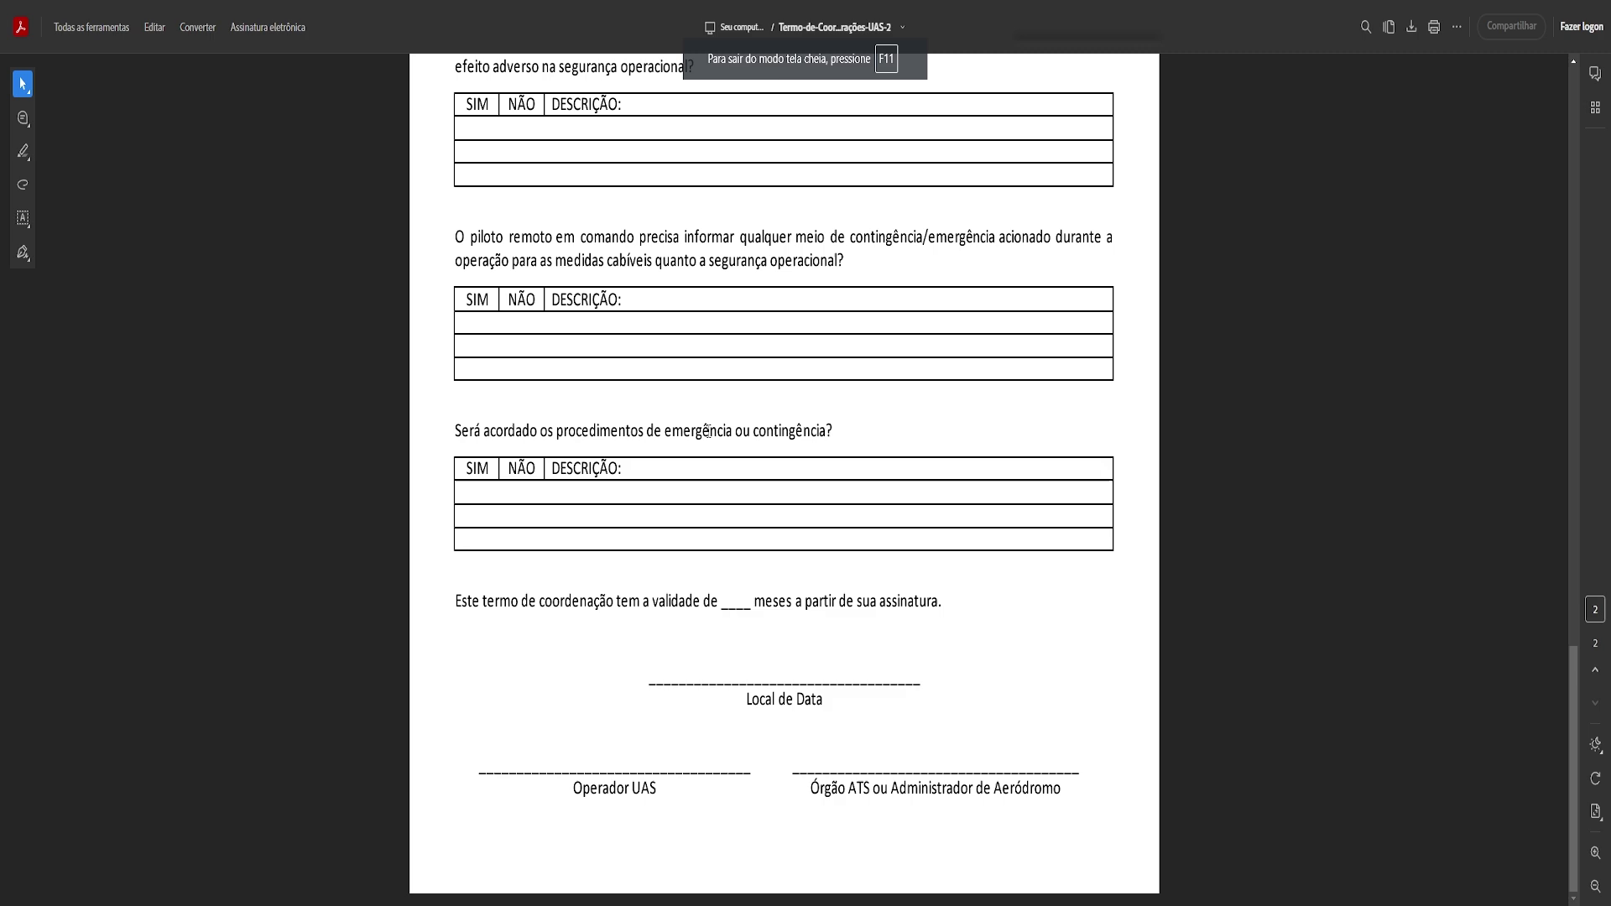
Review the Termo de Coordenação para Operação UAS from its signature section back to the operator information, and return to the flight request
{"action": "scroll", "coordinate": [525, 434], "scroll_direction": "up", "scroll_amount": 10}
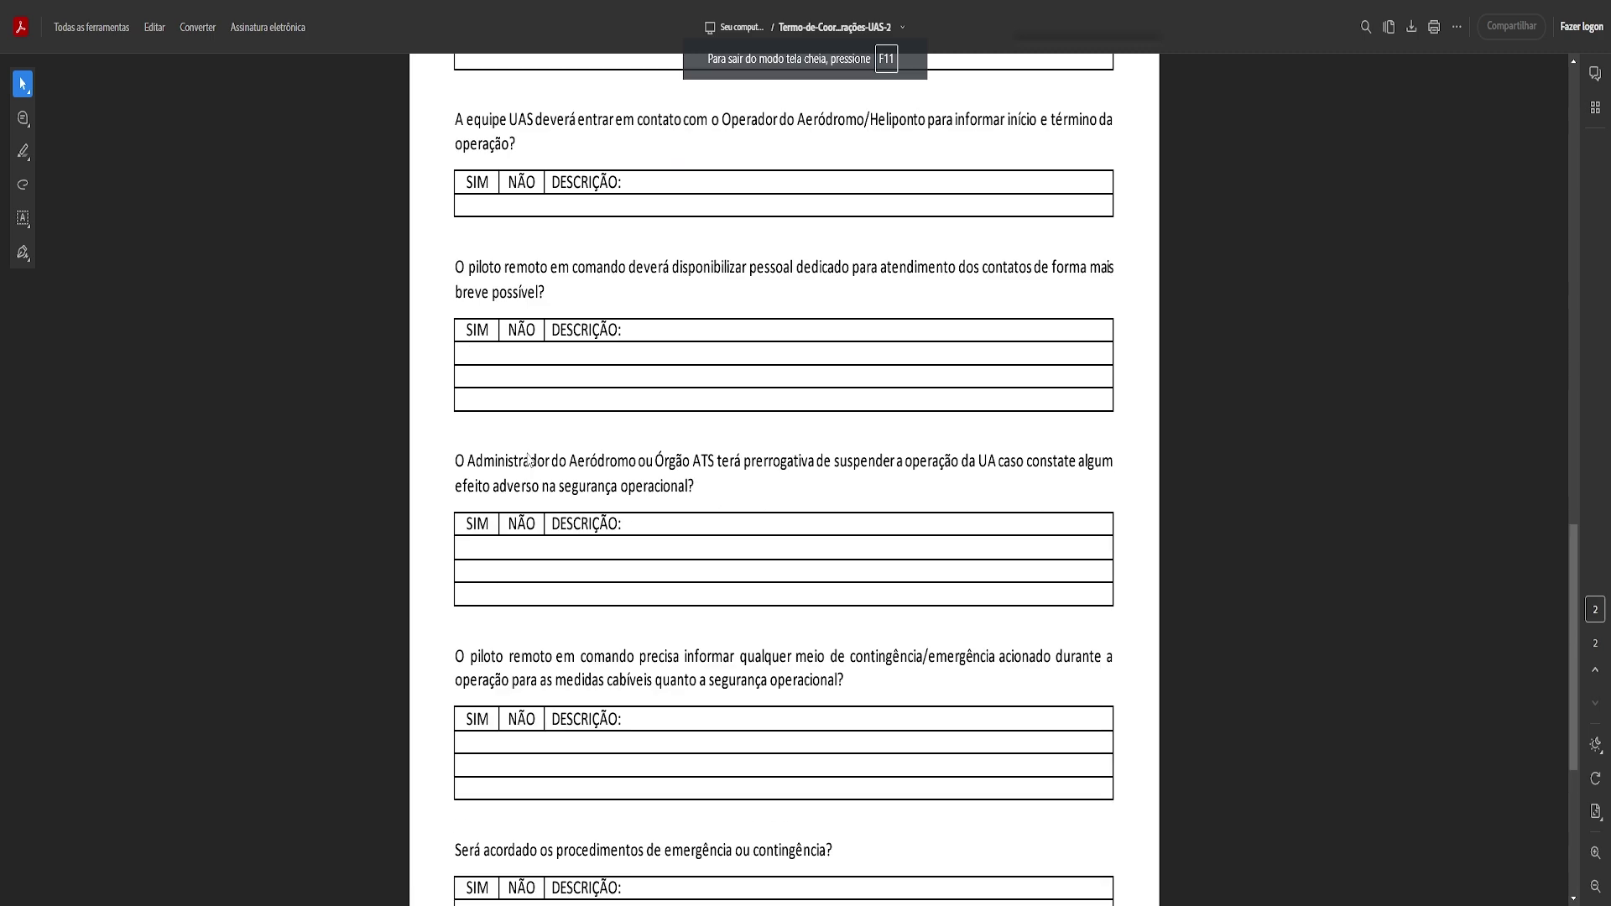
{"action": "scroll", "coordinate": [524, 434], "scroll_direction": "up", "scroll_amount": 8}
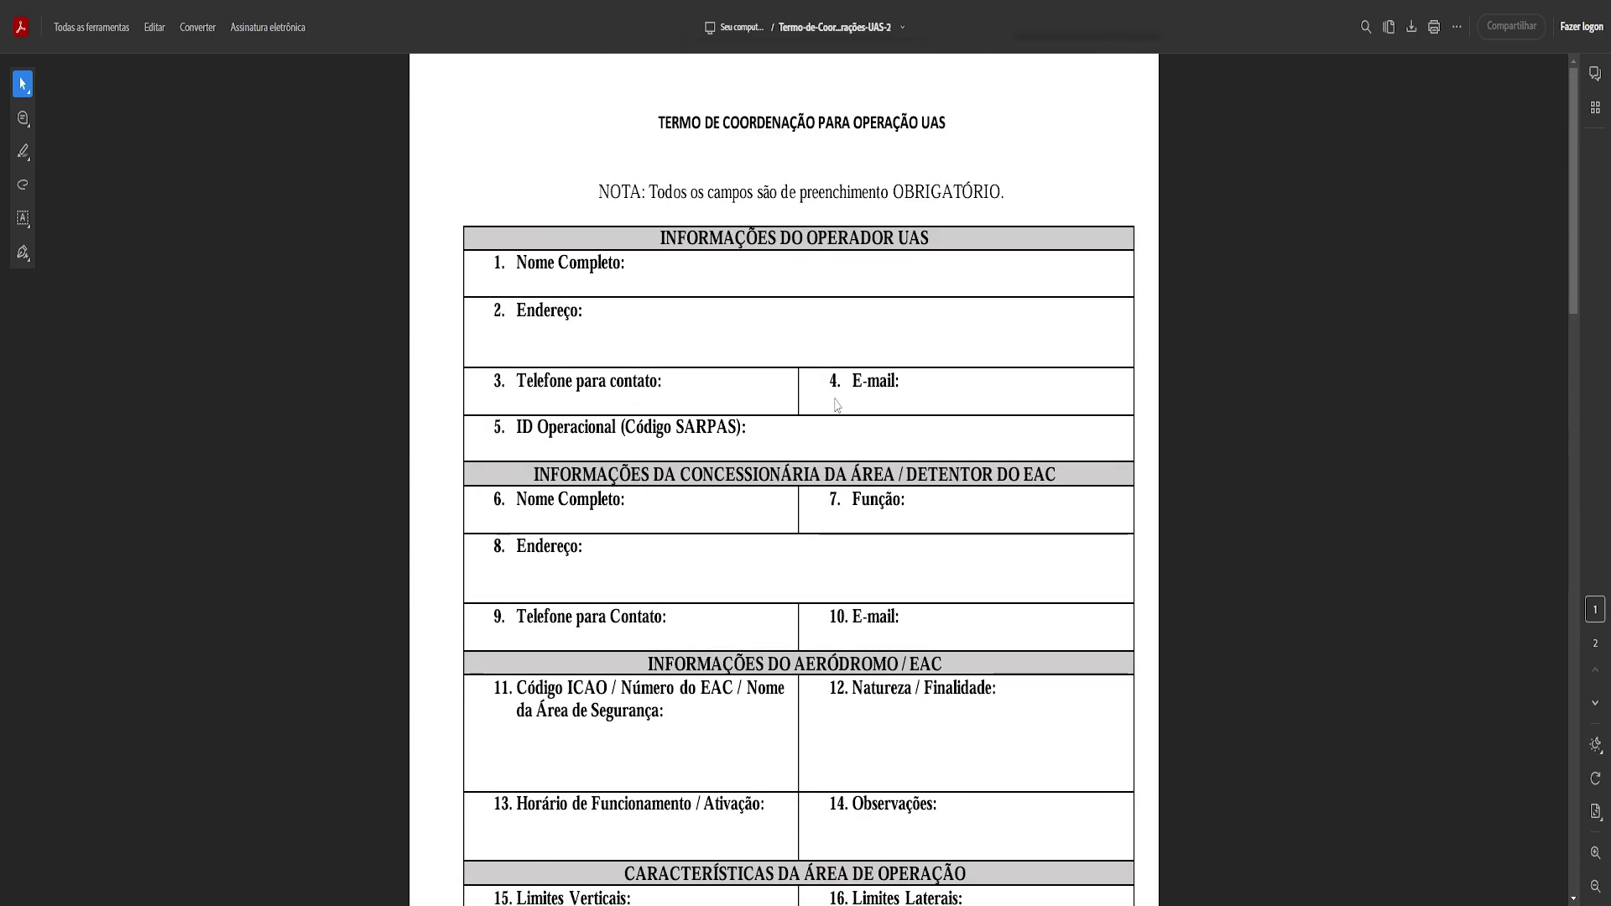
{"action": "key", "text": "ctrl+Tab"}
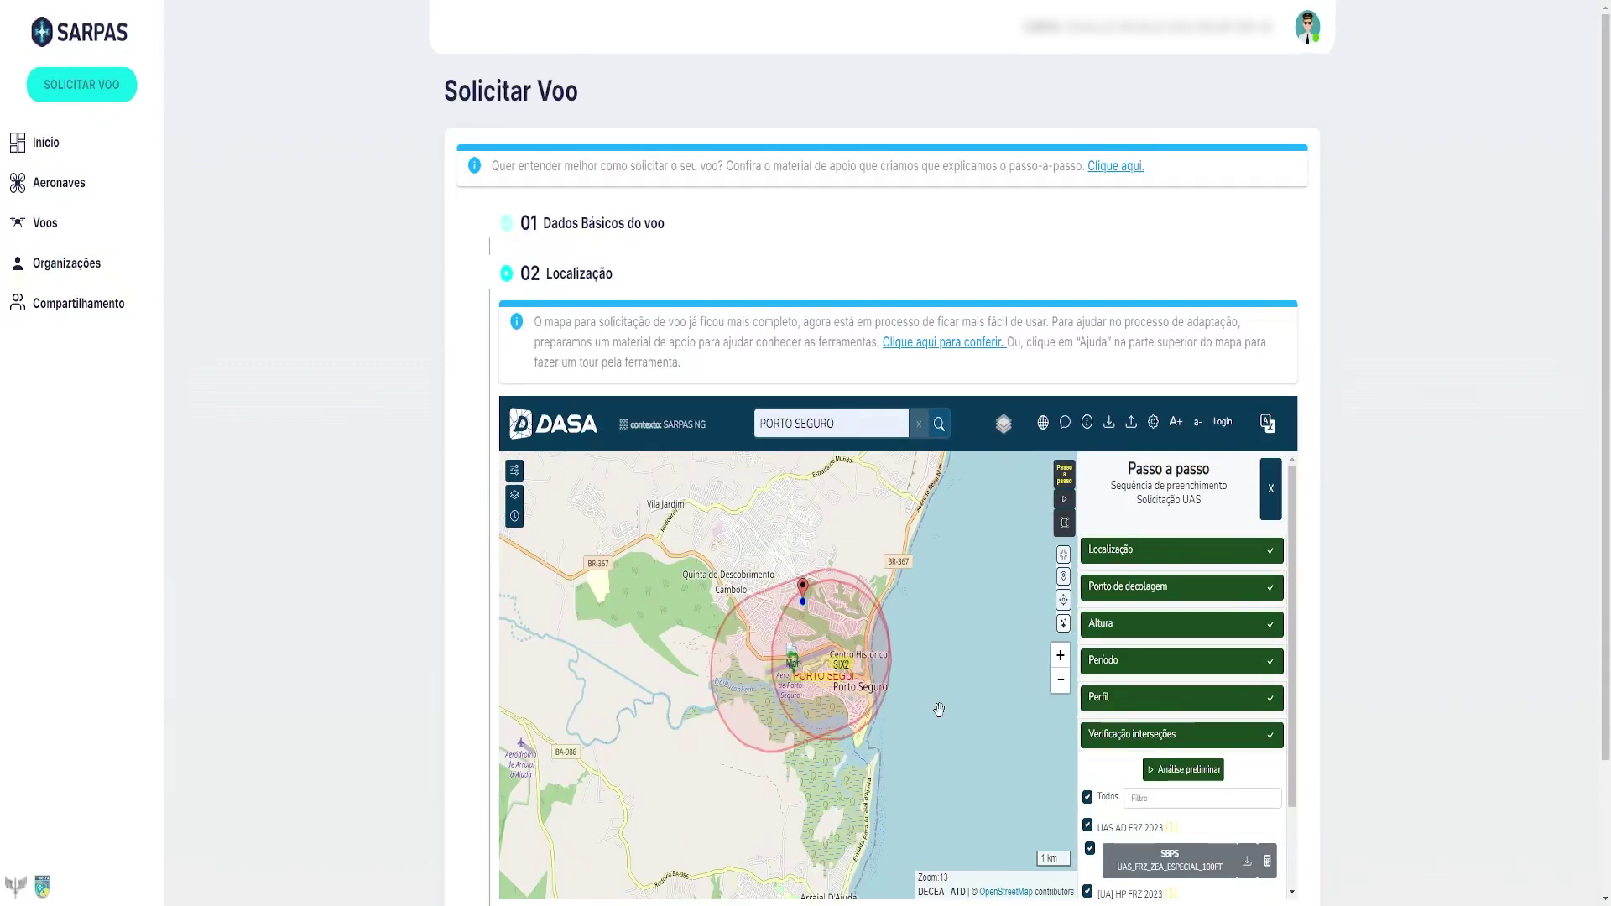
Show the map in full screen and relocate the flight area to Ajuda in Arraial D'Ajuda, south of the airport
{"action": "left_click", "coordinate": [1062, 554]}
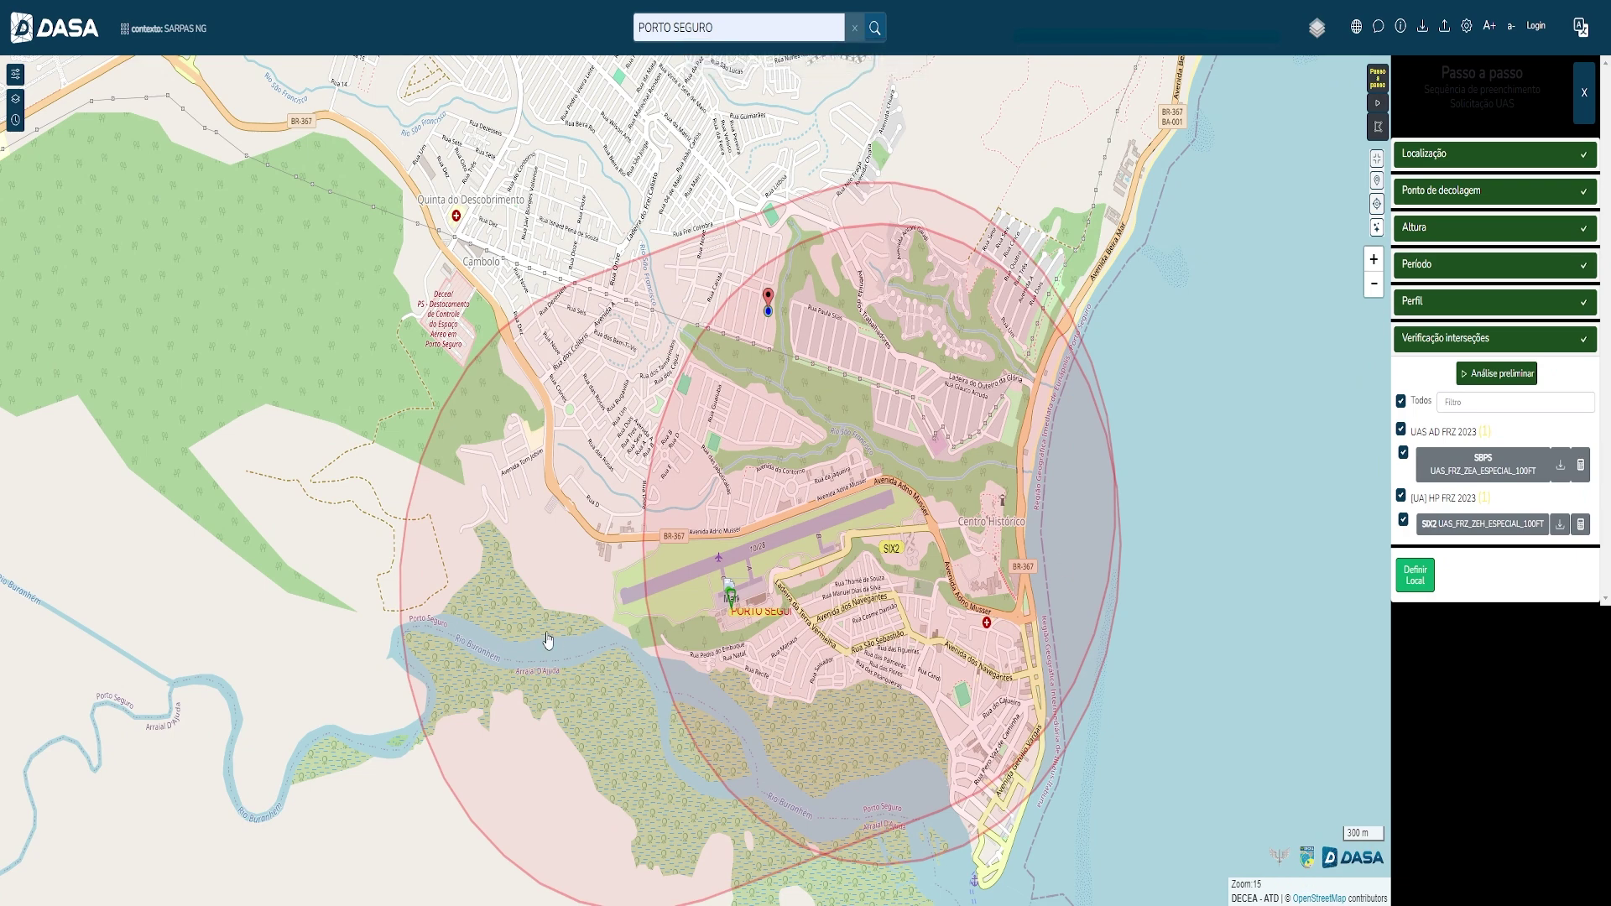
{"action": "scroll", "coordinate": [547, 640], "scroll_direction": "down", "scroll_amount": 1}
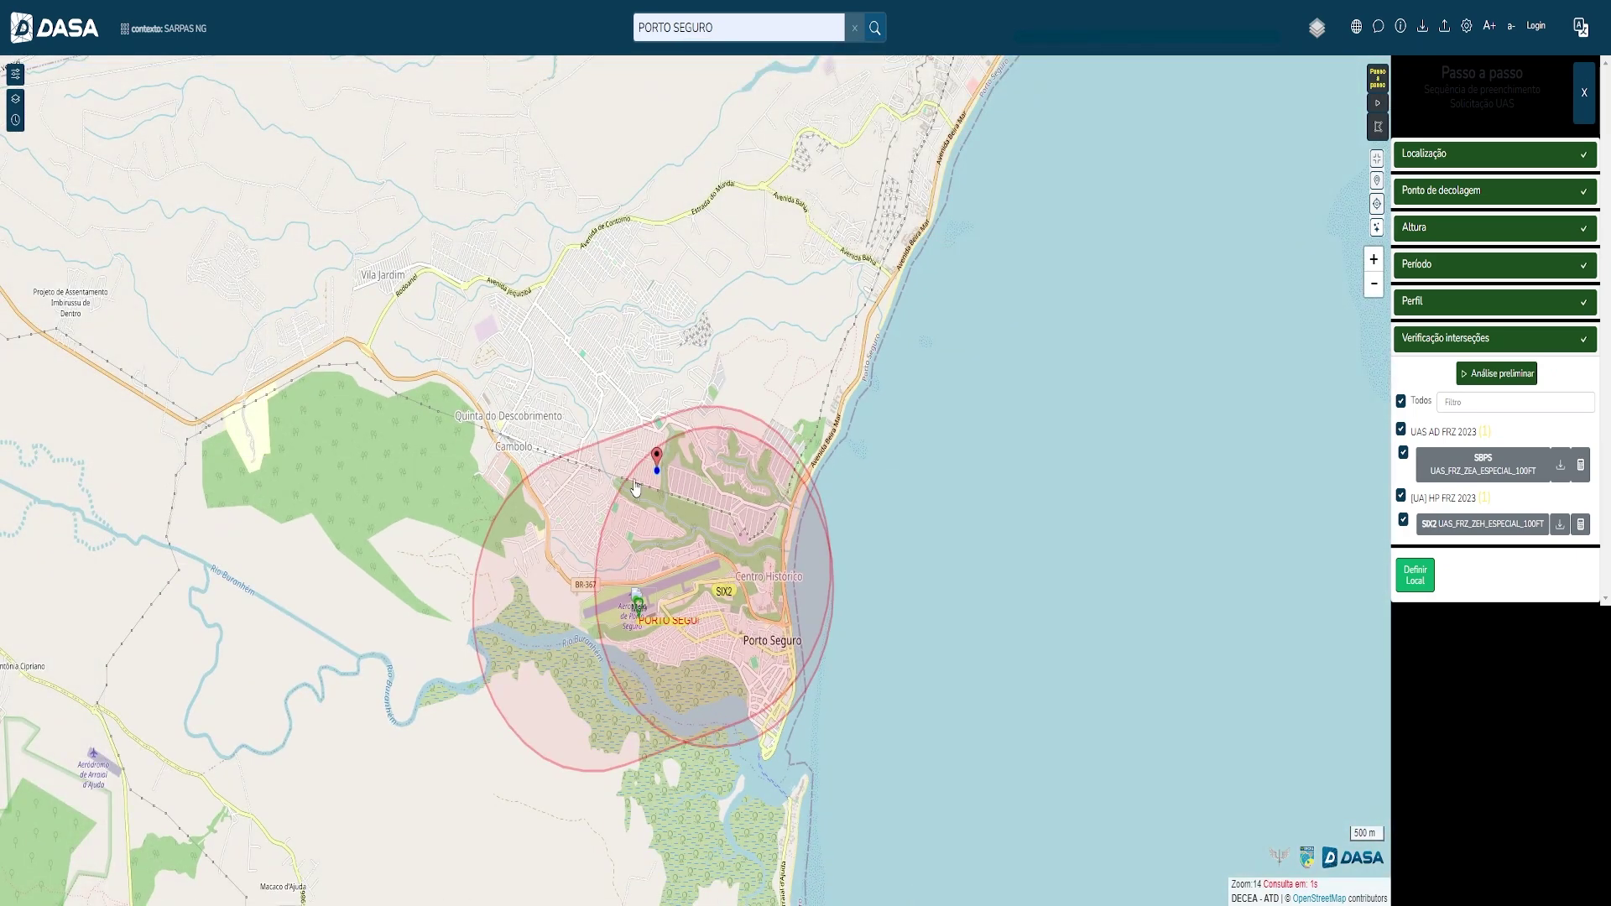
{"action": "scroll", "coordinate": [625, 453], "scroll_direction": "up", "scroll_amount": 1}
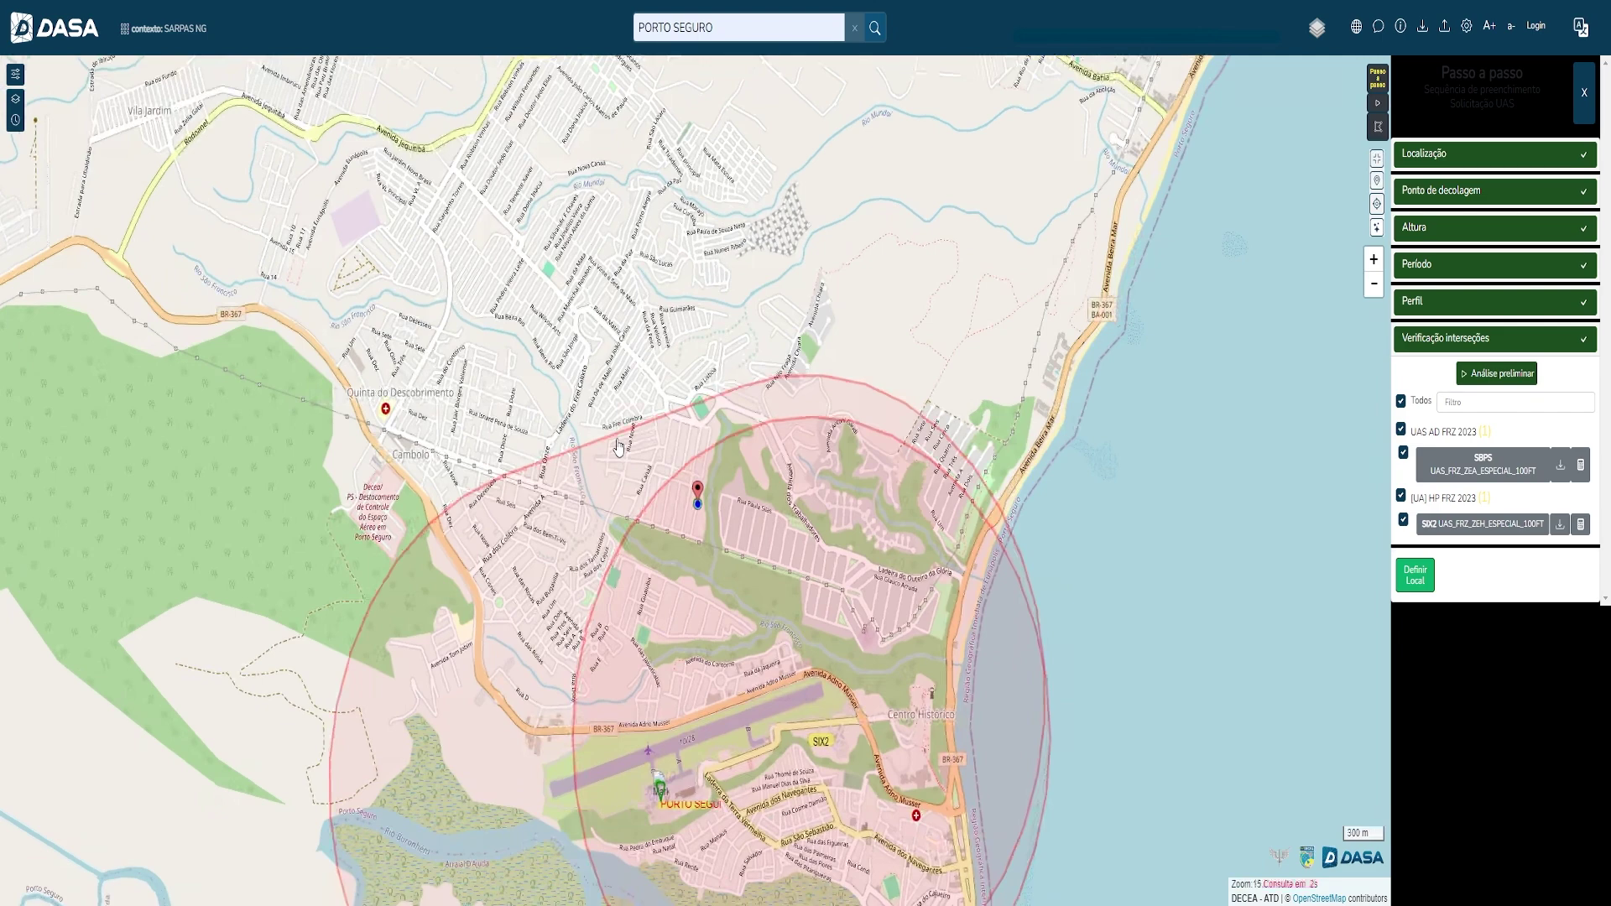
{"action": "scroll", "coordinate": [618, 449], "scroll_direction": "down", "scroll_amount": 1}
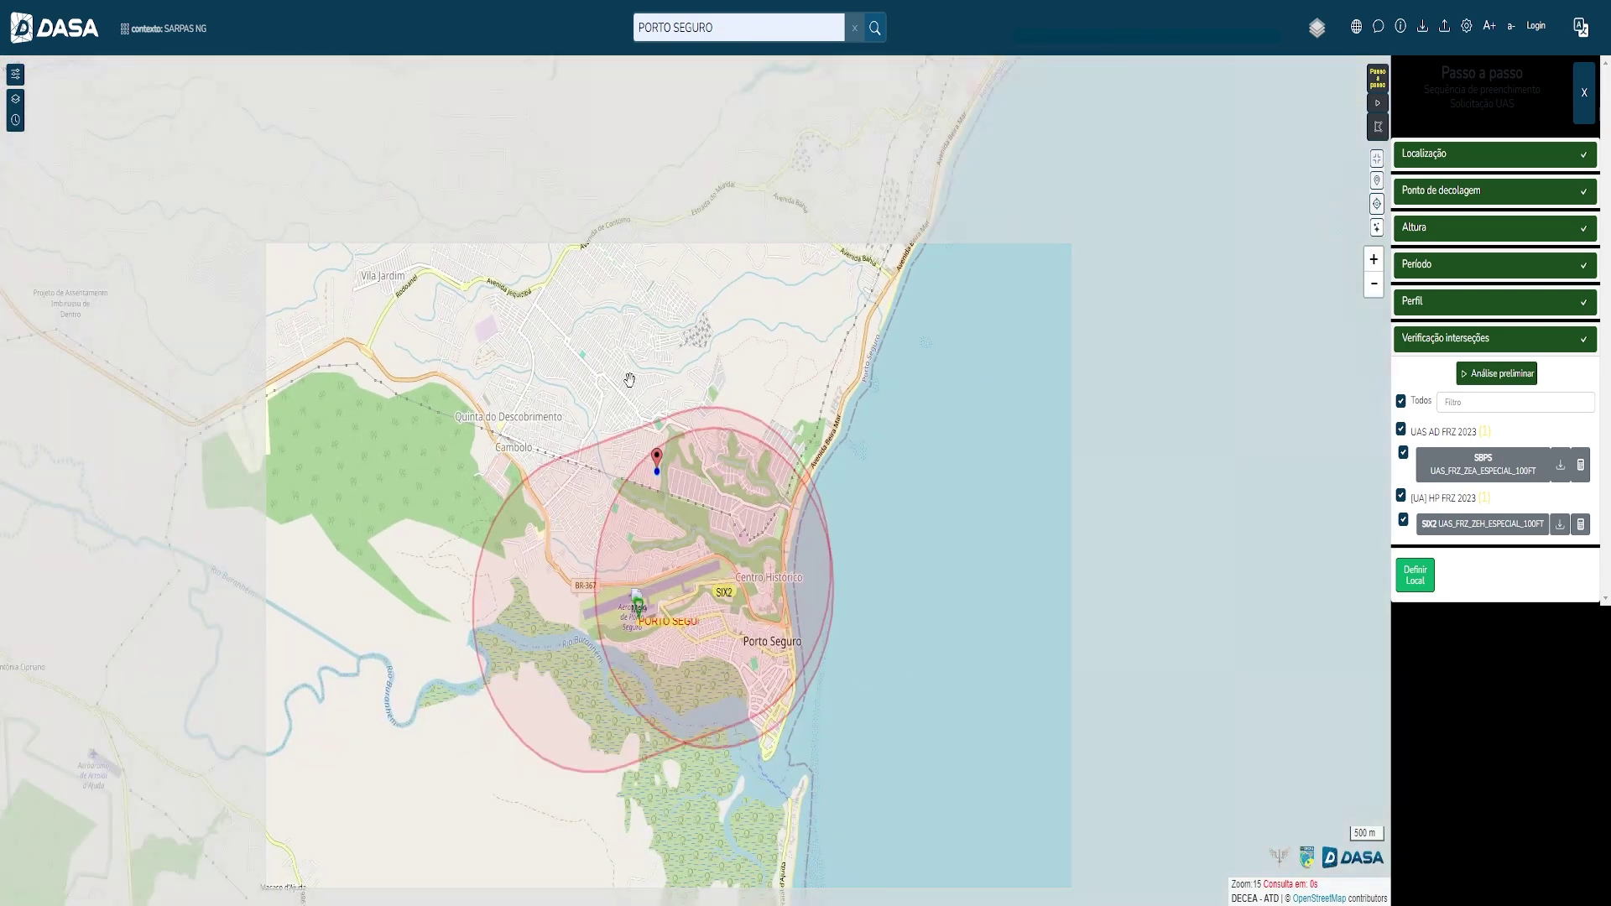
{"action": "left_click_drag", "start_coordinate": [630, 374], "coordinate": [963, 435]}
{"action": "left_click_drag", "start_coordinate": [928, 778], "coordinate": [885, 476]}
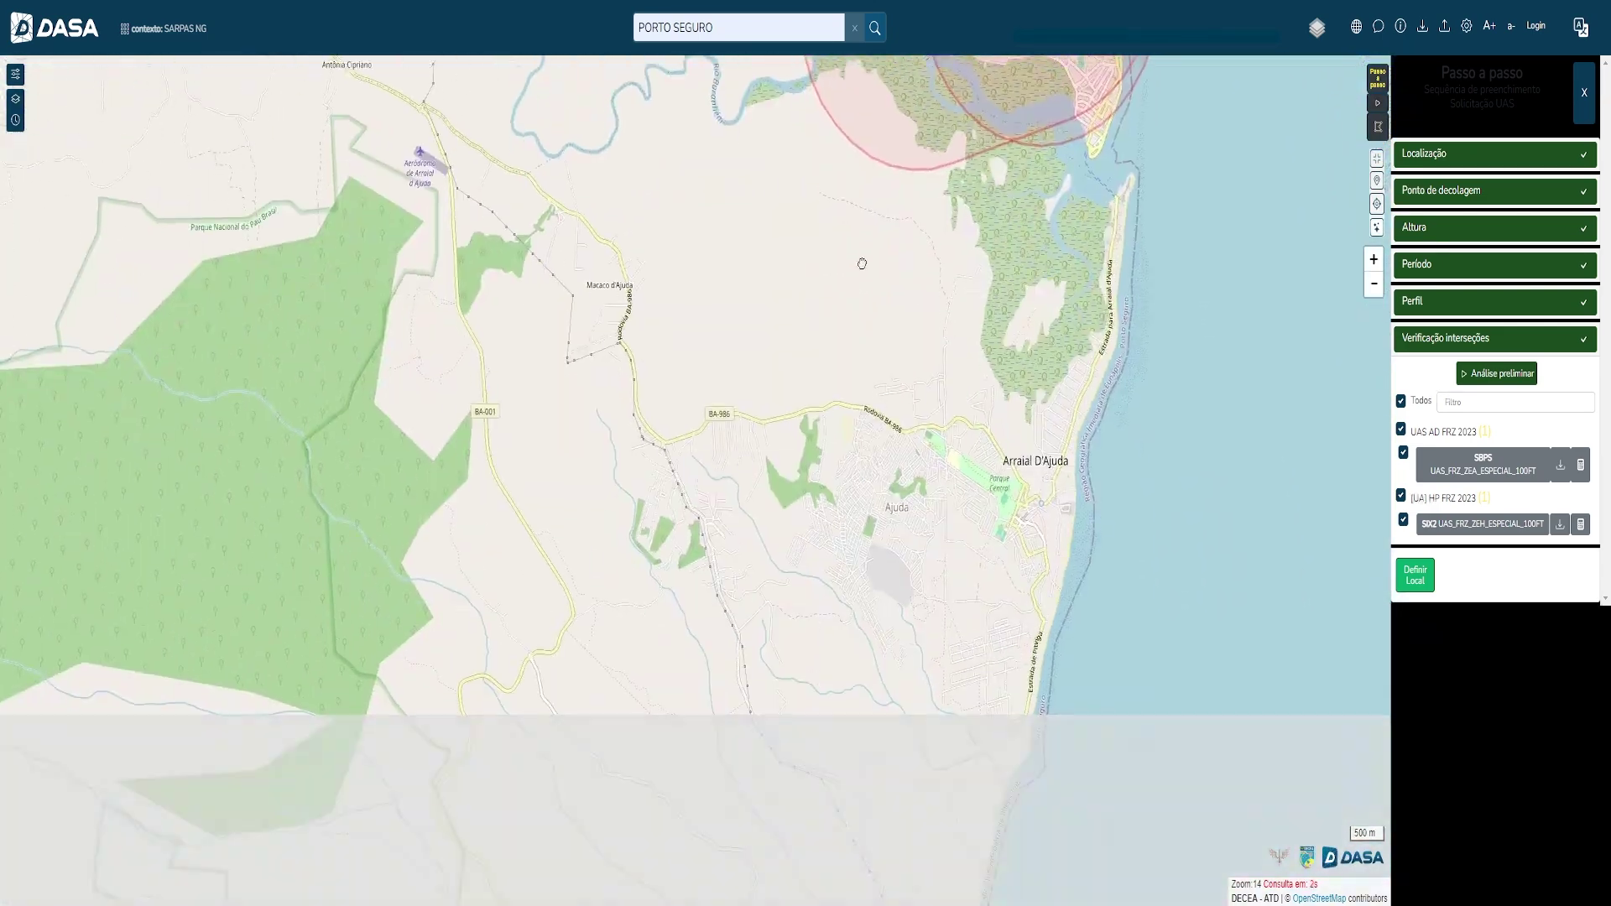
{"action": "double_click", "coordinate": [900, 513]}
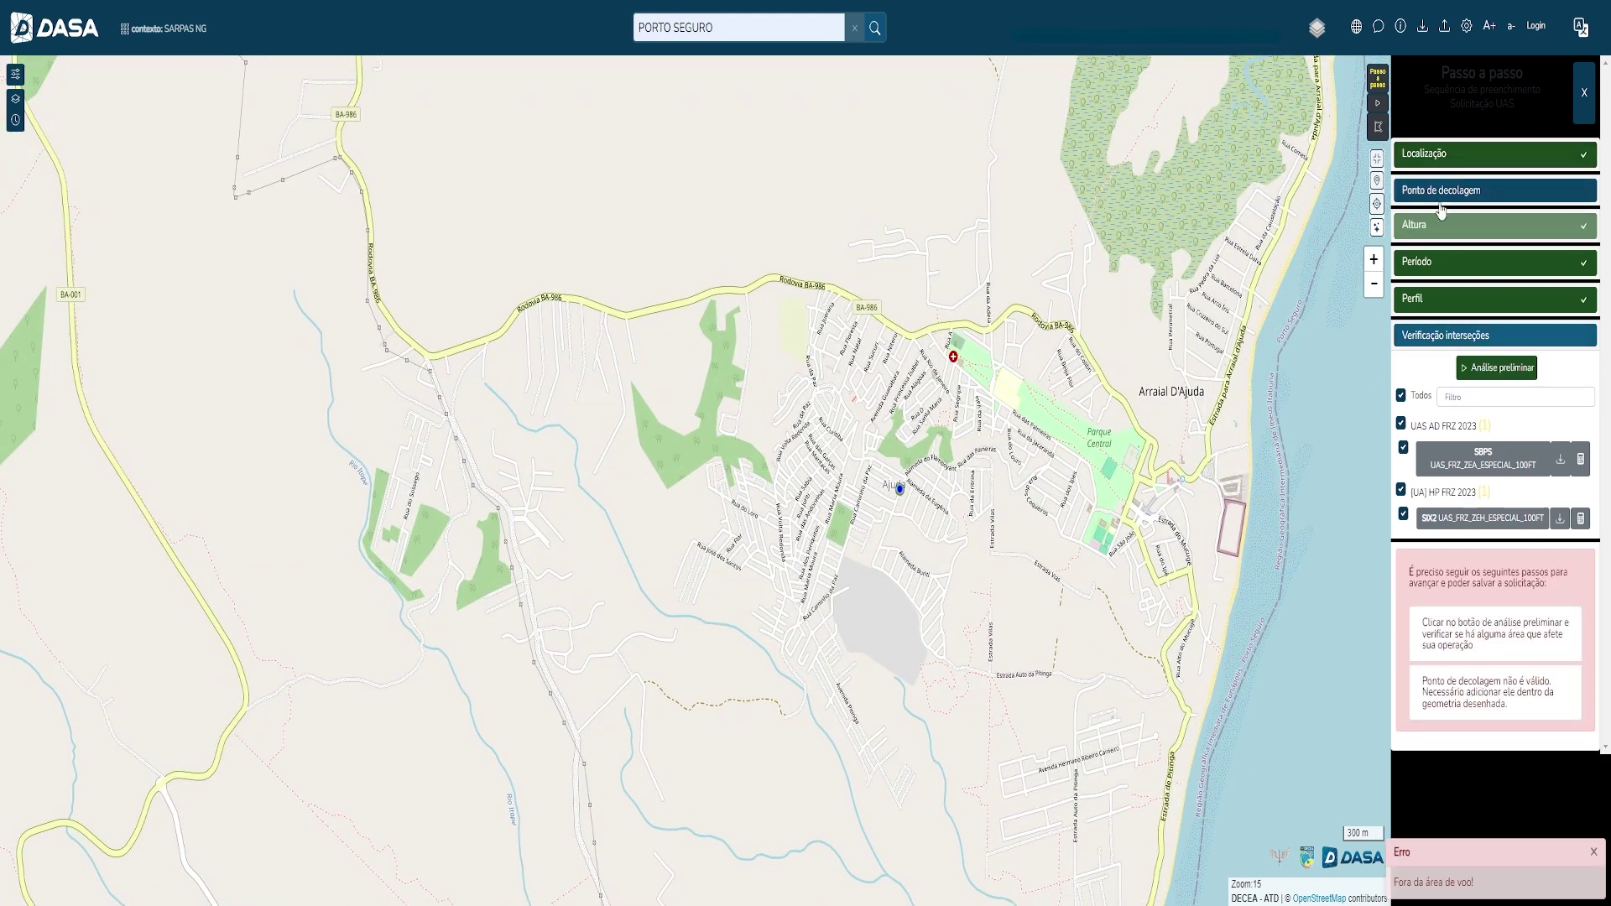
Set the circular flight area's radius to 500 m and place the takeoff point at its centre
{"action": "left_click", "coordinate": [1423, 156]}
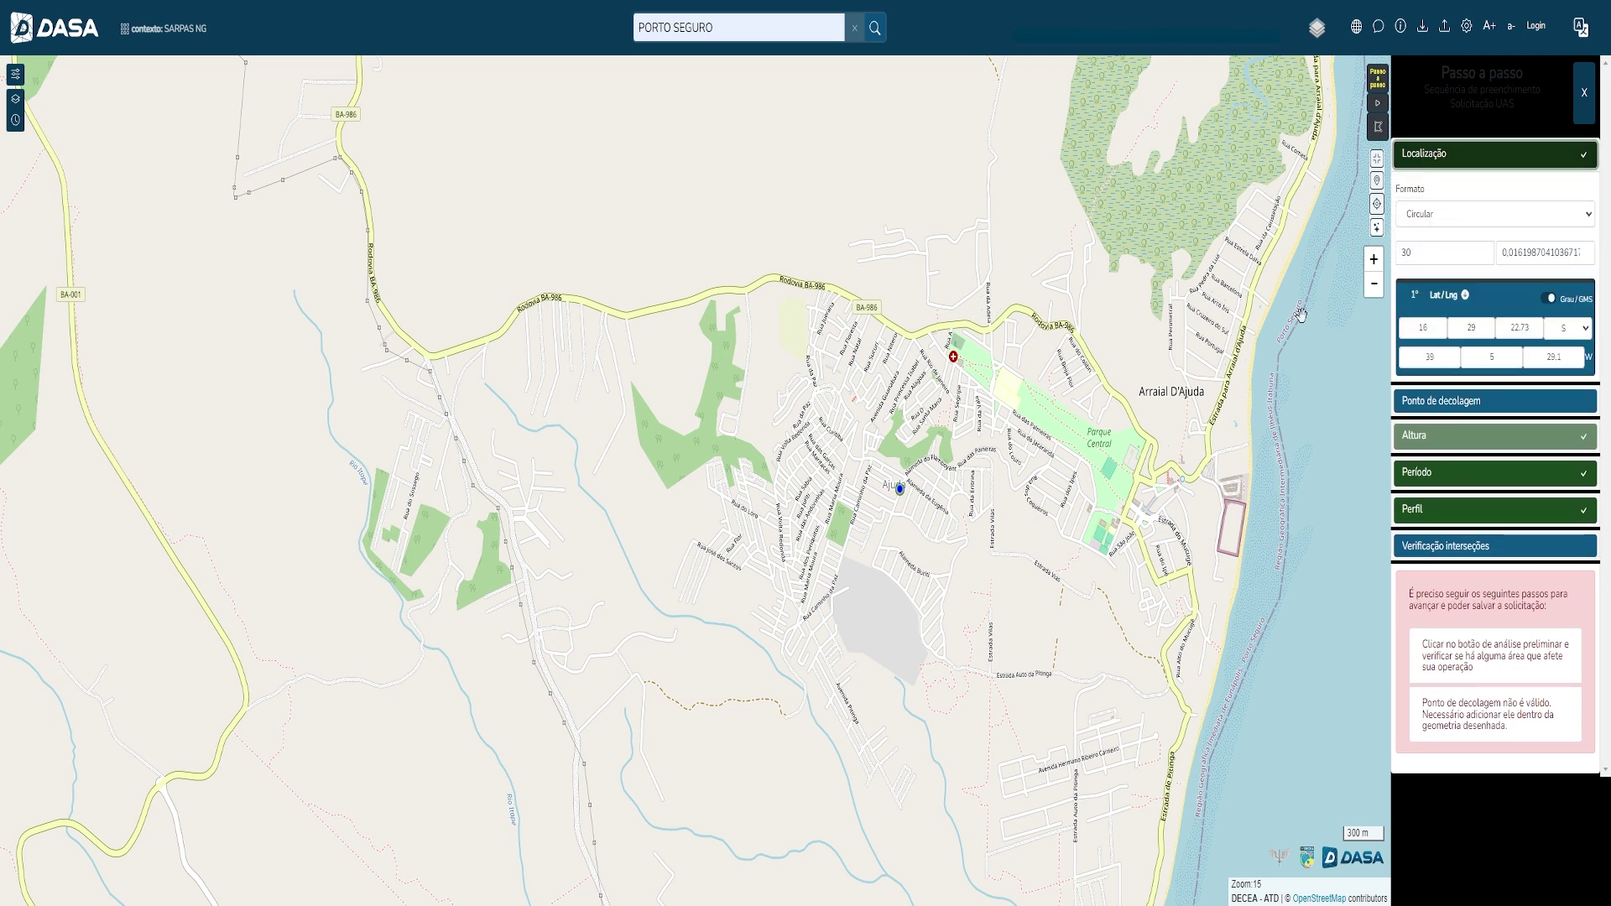
{"action": "double_click", "coordinate": [1401, 254]}
{"action": "type", "text": "500"}
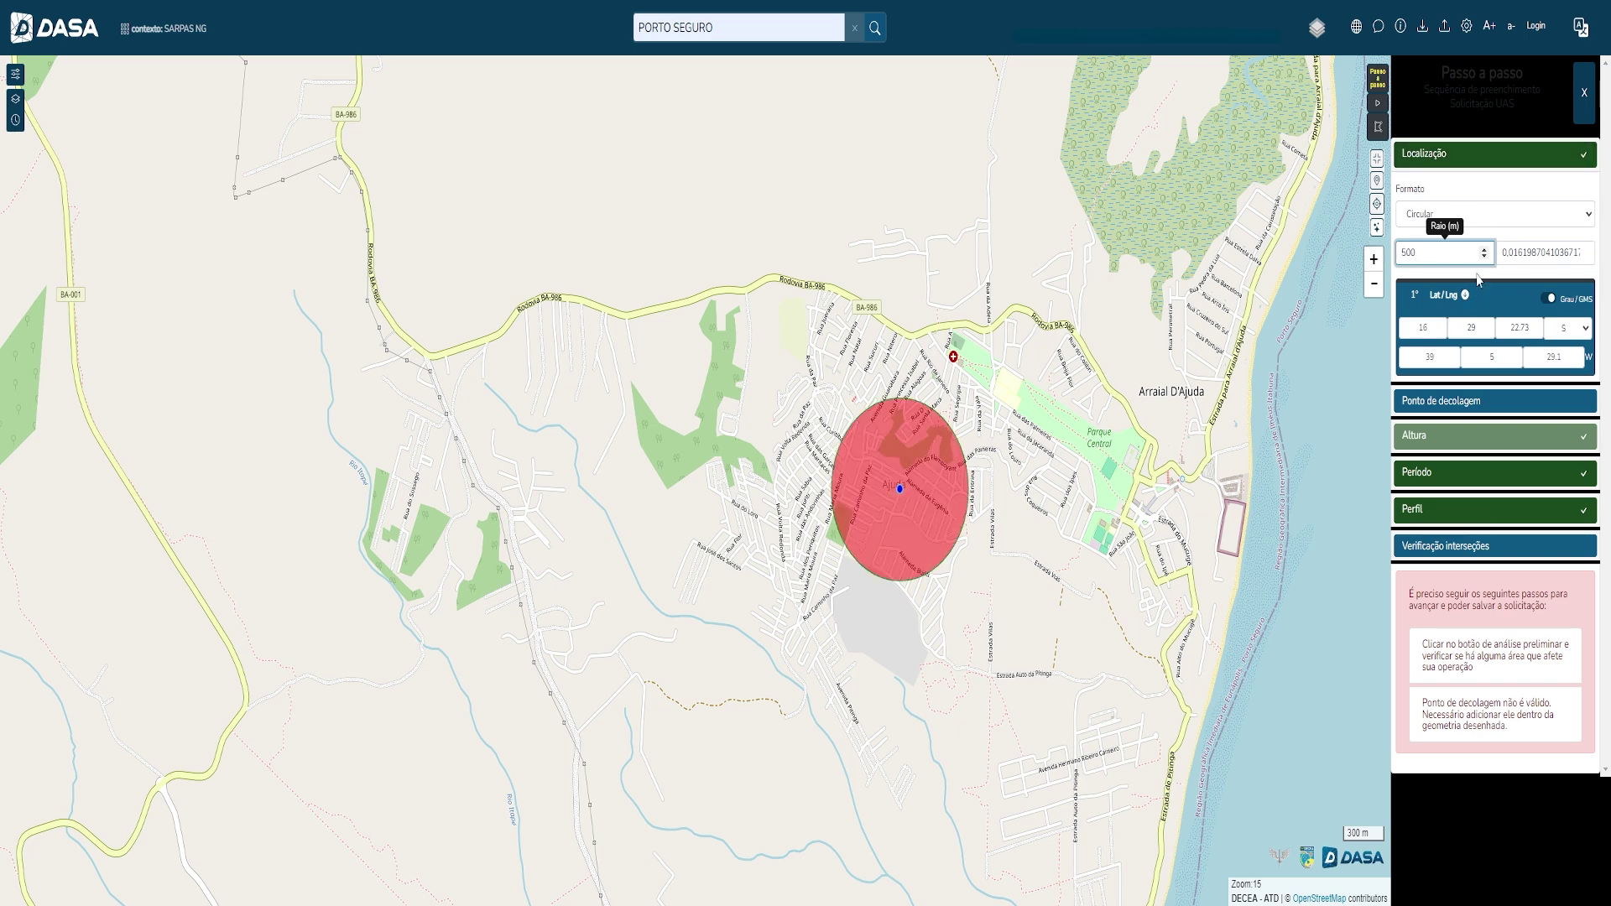
{"action": "left_click", "coordinate": [1426, 156]}
{"action": "left_click", "coordinate": [1517, 198]}
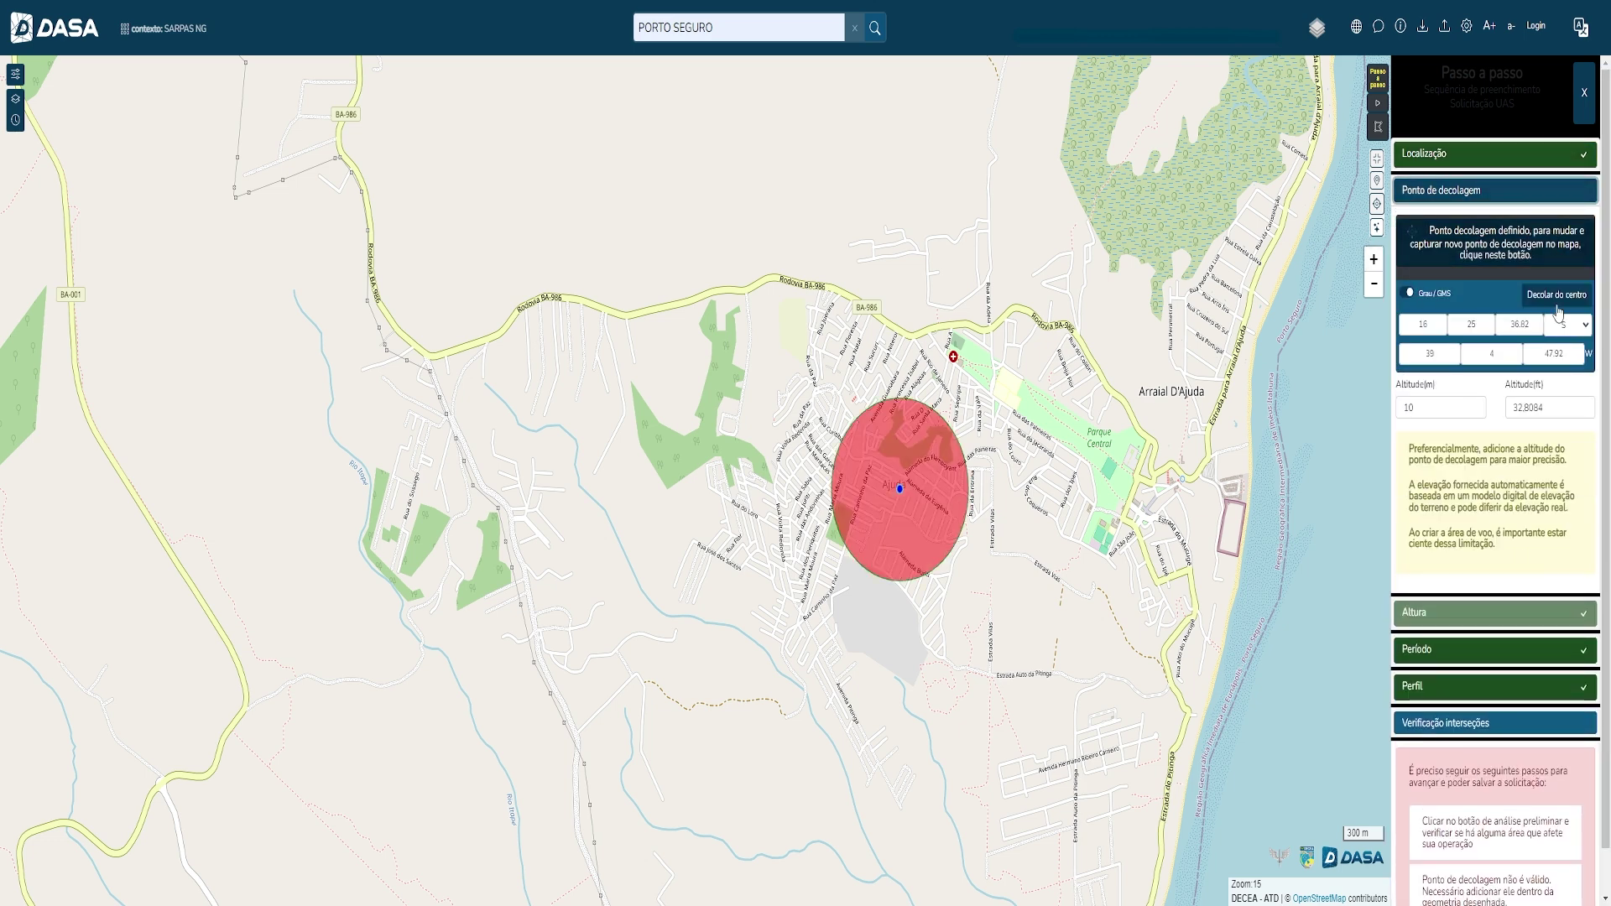
{"action": "left_click", "coordinate": [1552, 303]}
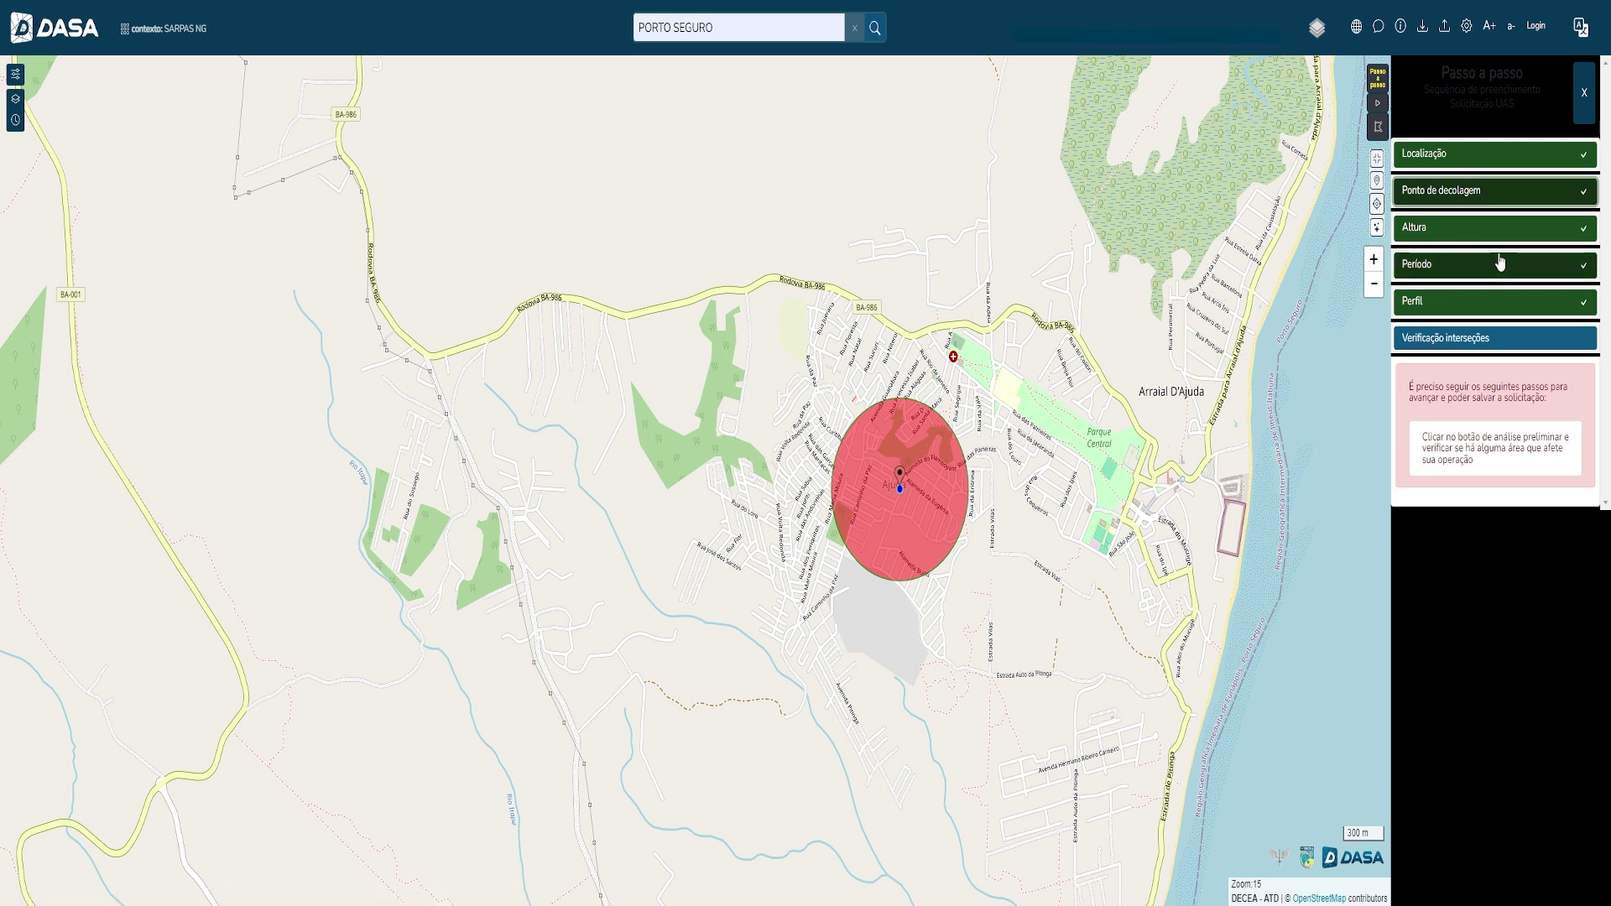
Set the flight height to 60 m and run the preliminary intersection analysis for the Ajuda area
{"action": "left_click", "coordinate": [1470, 228]}
{"action": "left_click_drag", "start_coordinate": [1423, 288], "coordinate": [1391, 287]}
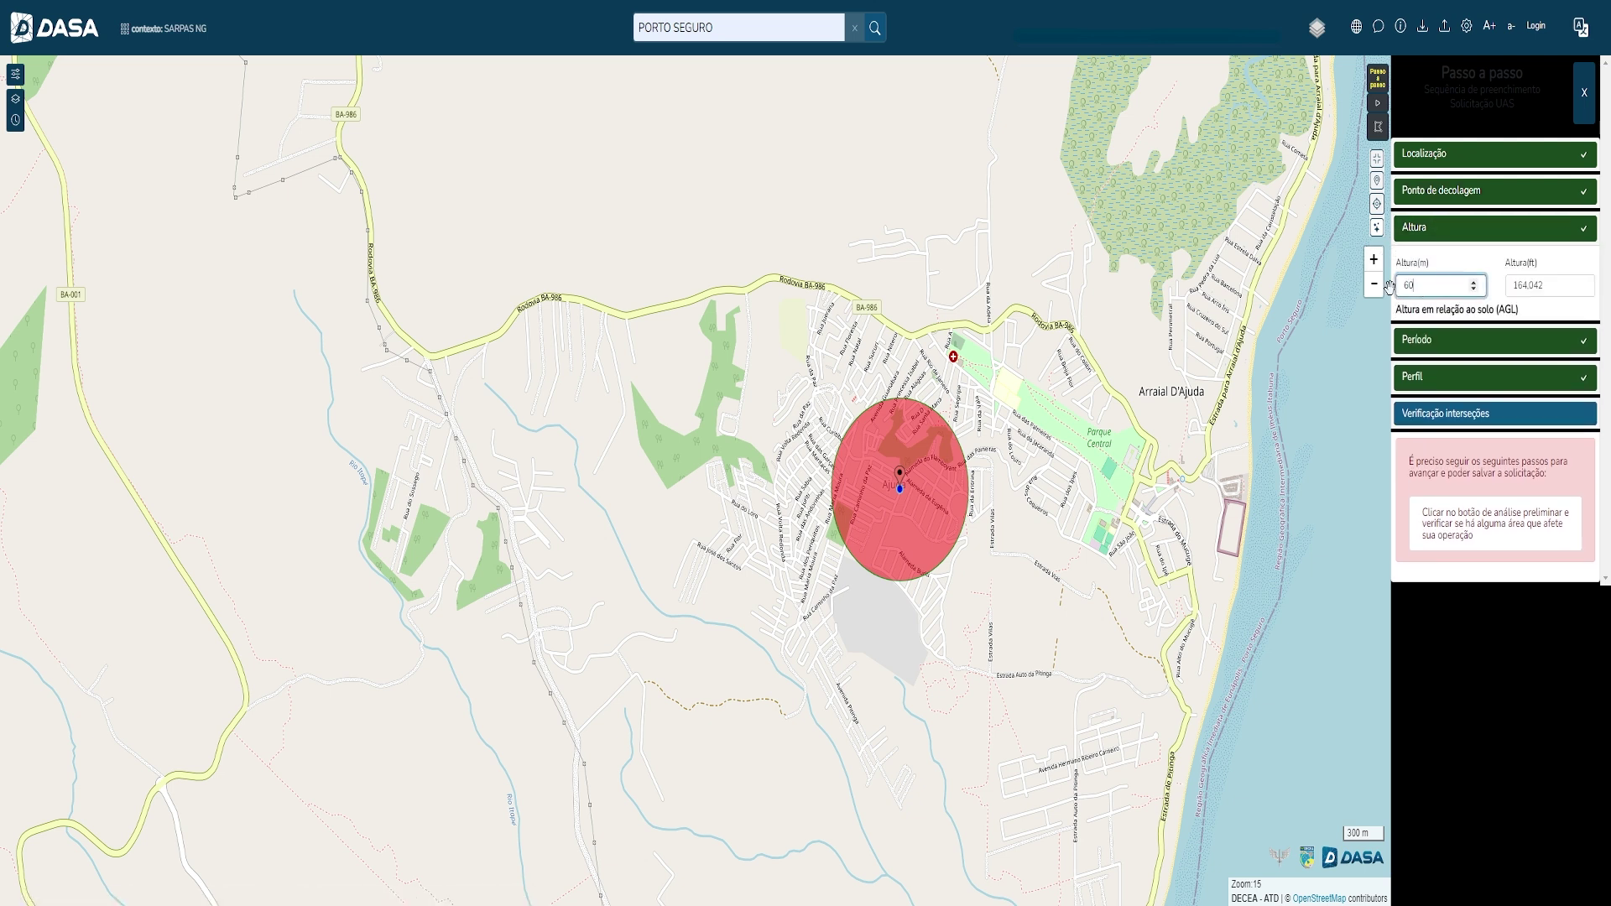
{"action": "left_click", "coordinate": [1447, 230]}
{"action": "left_click", "coordinate": [1449, 338]}
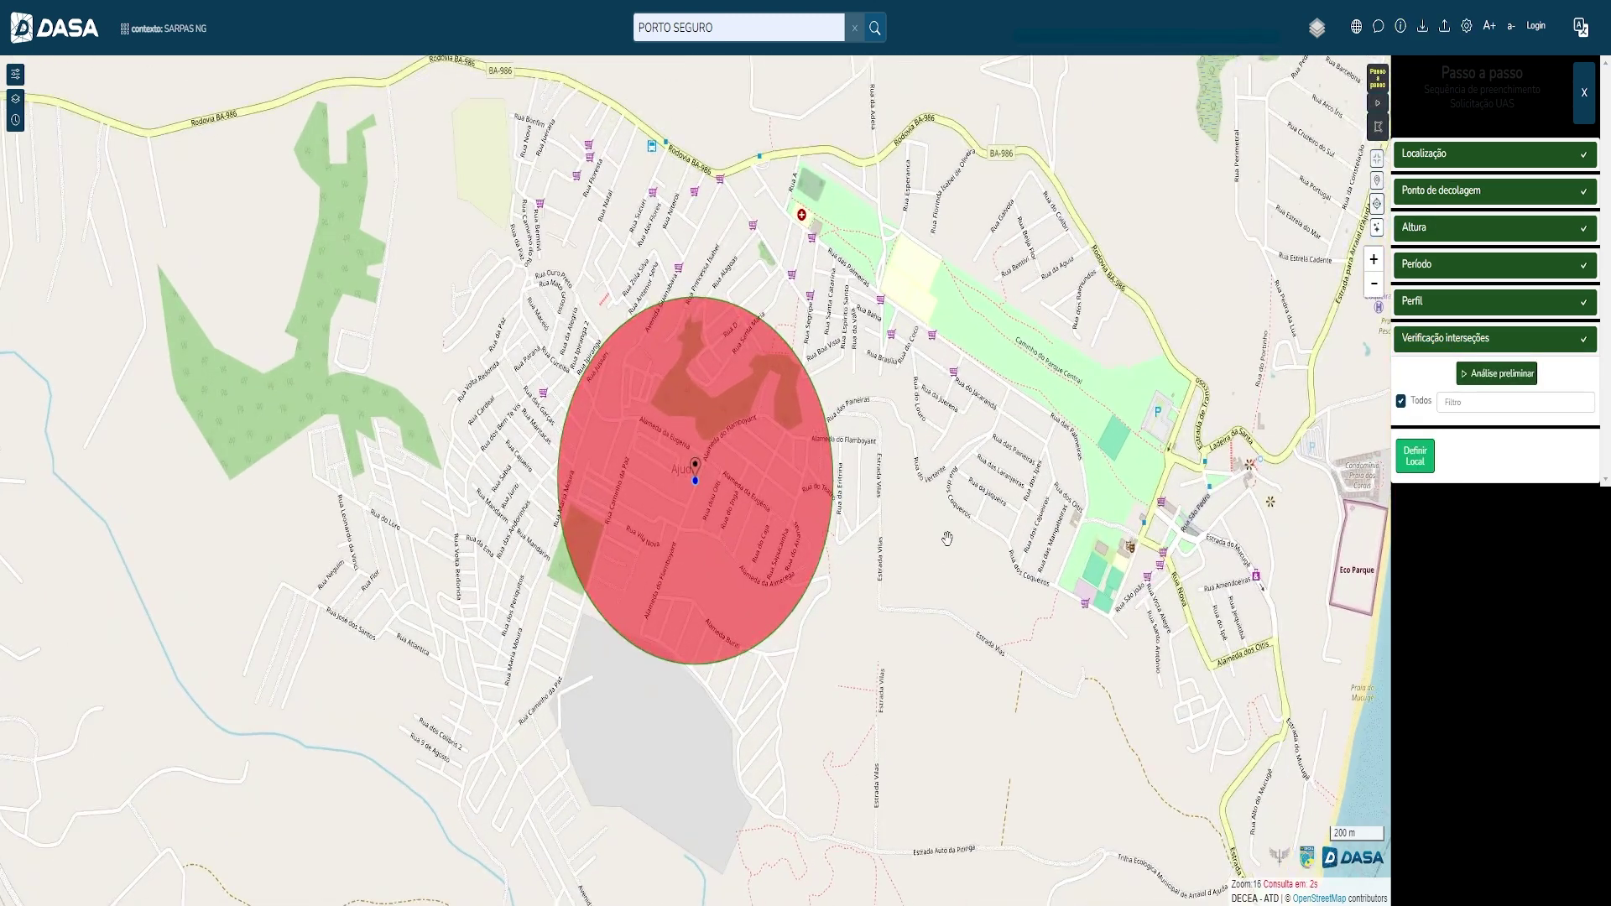
Examine the Ajuda flight area up close and its position relative to Porto Seguro airport
{"action": "scroll", "coordinate": [718, 537], "scroll_direction": "up", "scroll_amount": 2}
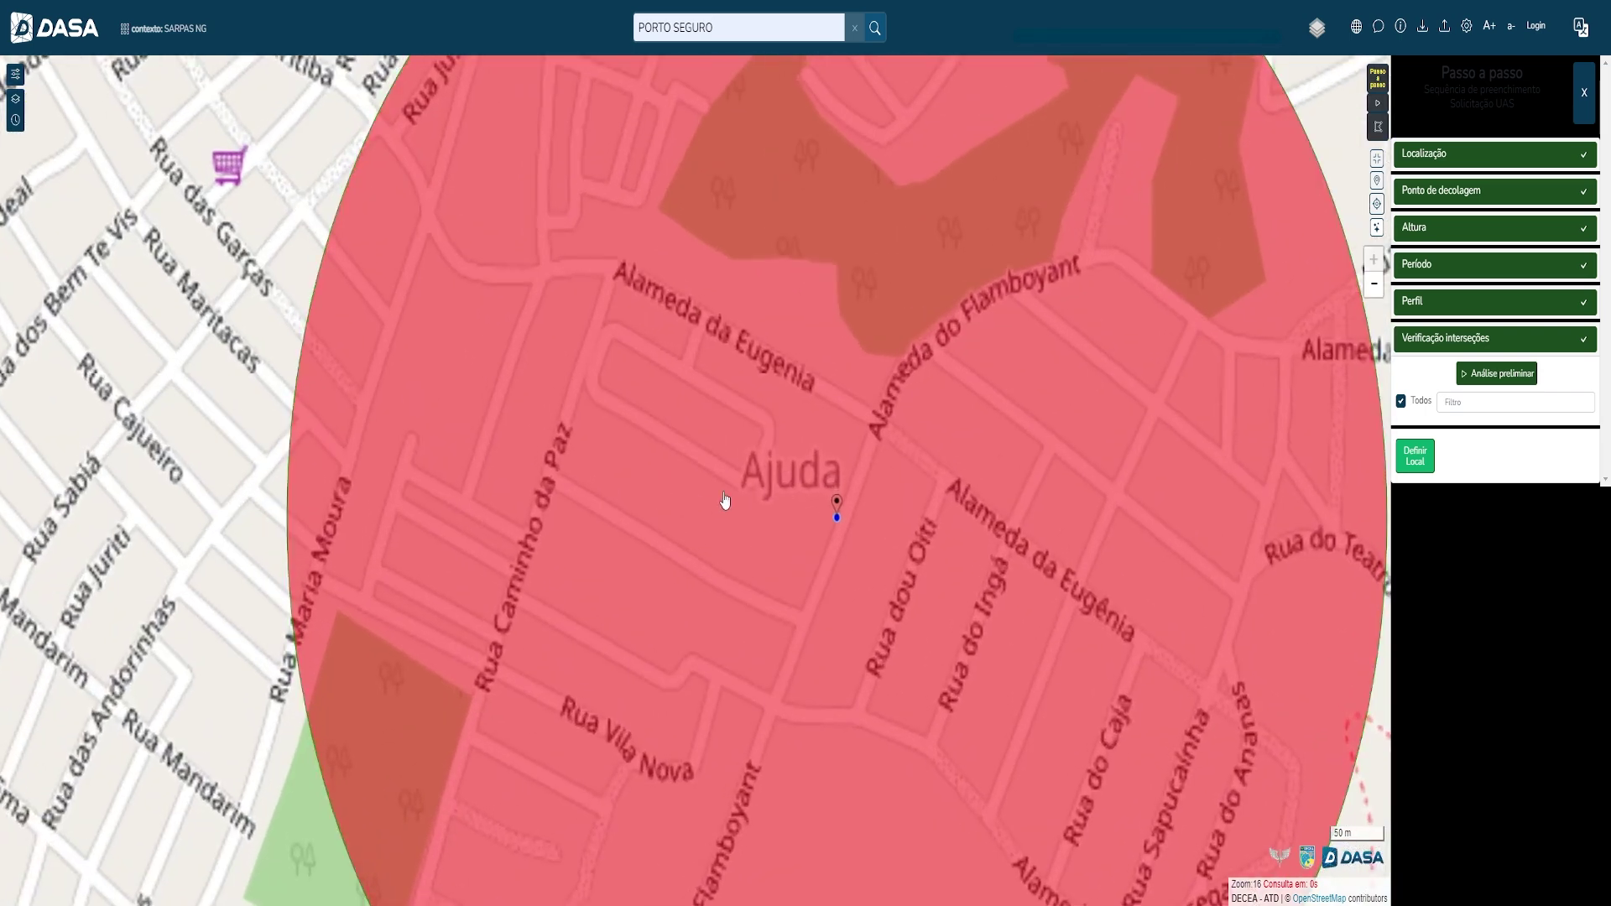
{"action": "scroll", "coordinate": [778, 518], "scroll_direction": "down", "scroll_amount": 1}
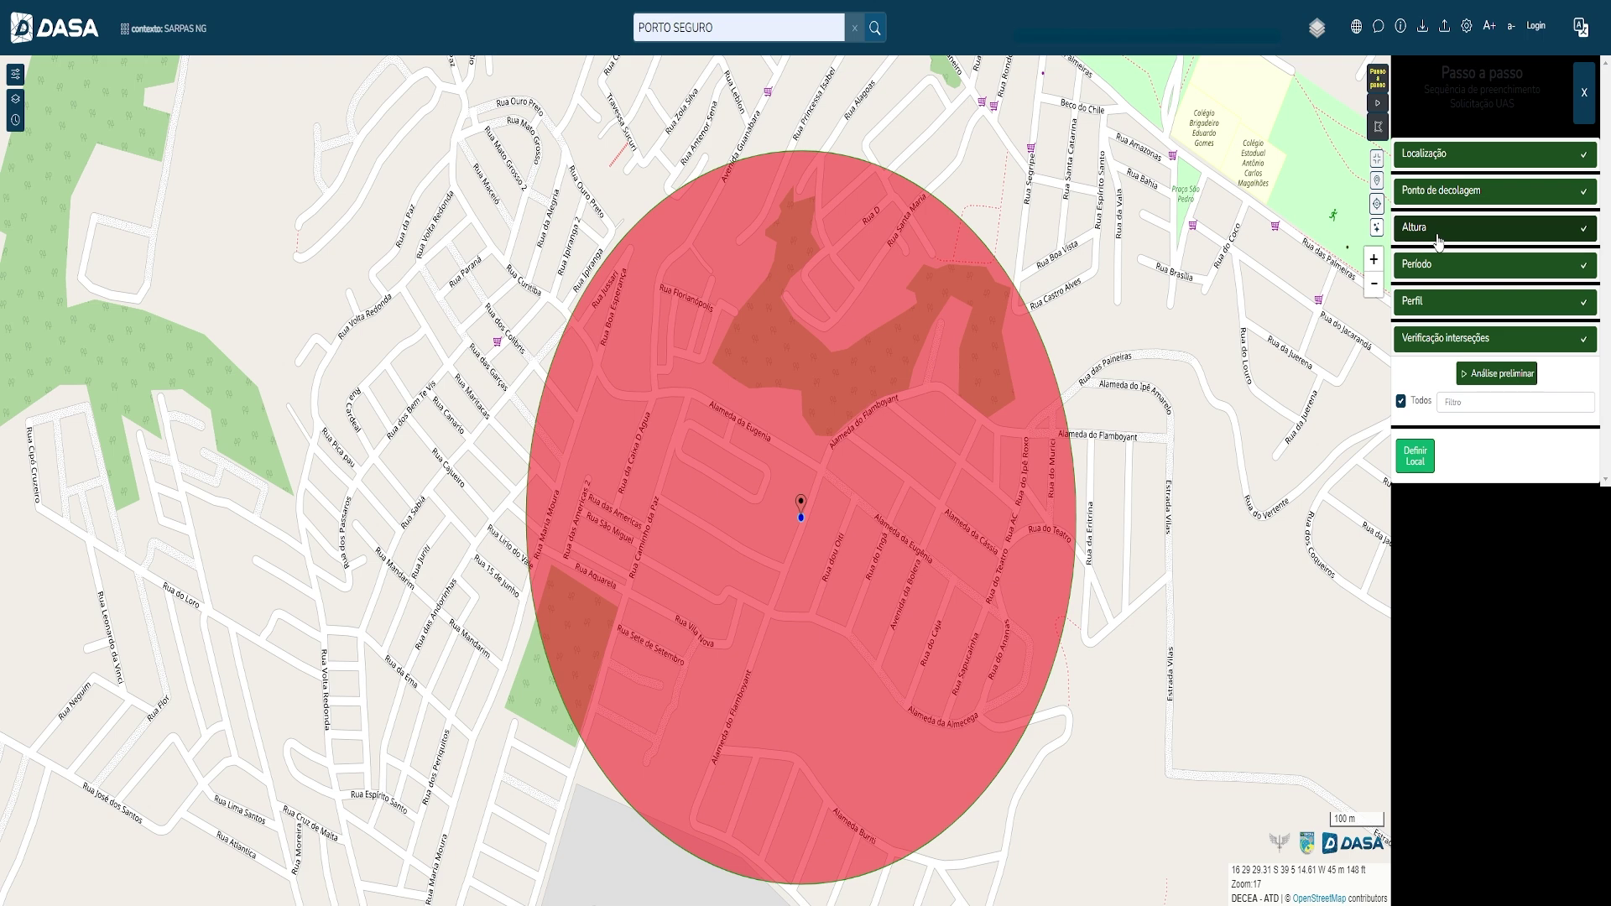
{"action": "scroll", "coordinate": [1054, 443], "scroll_direction": "down", "scroll_amount": 2}
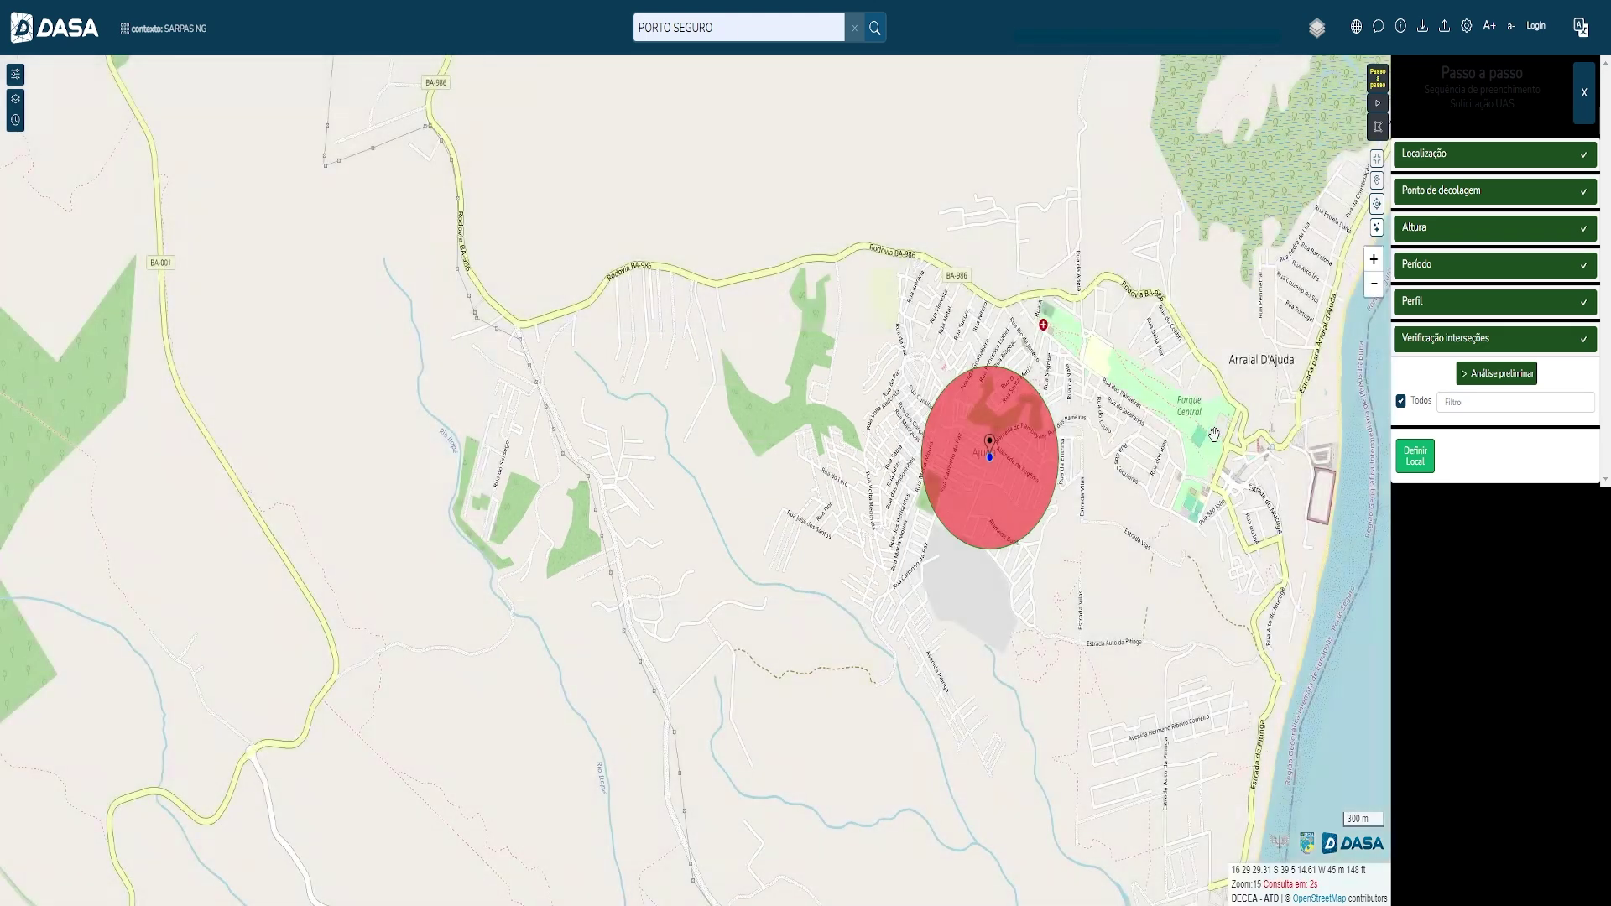
{"action": "left_click_drag", "start_coordinate": [1177, 442], "coordinate": [962, 674]}
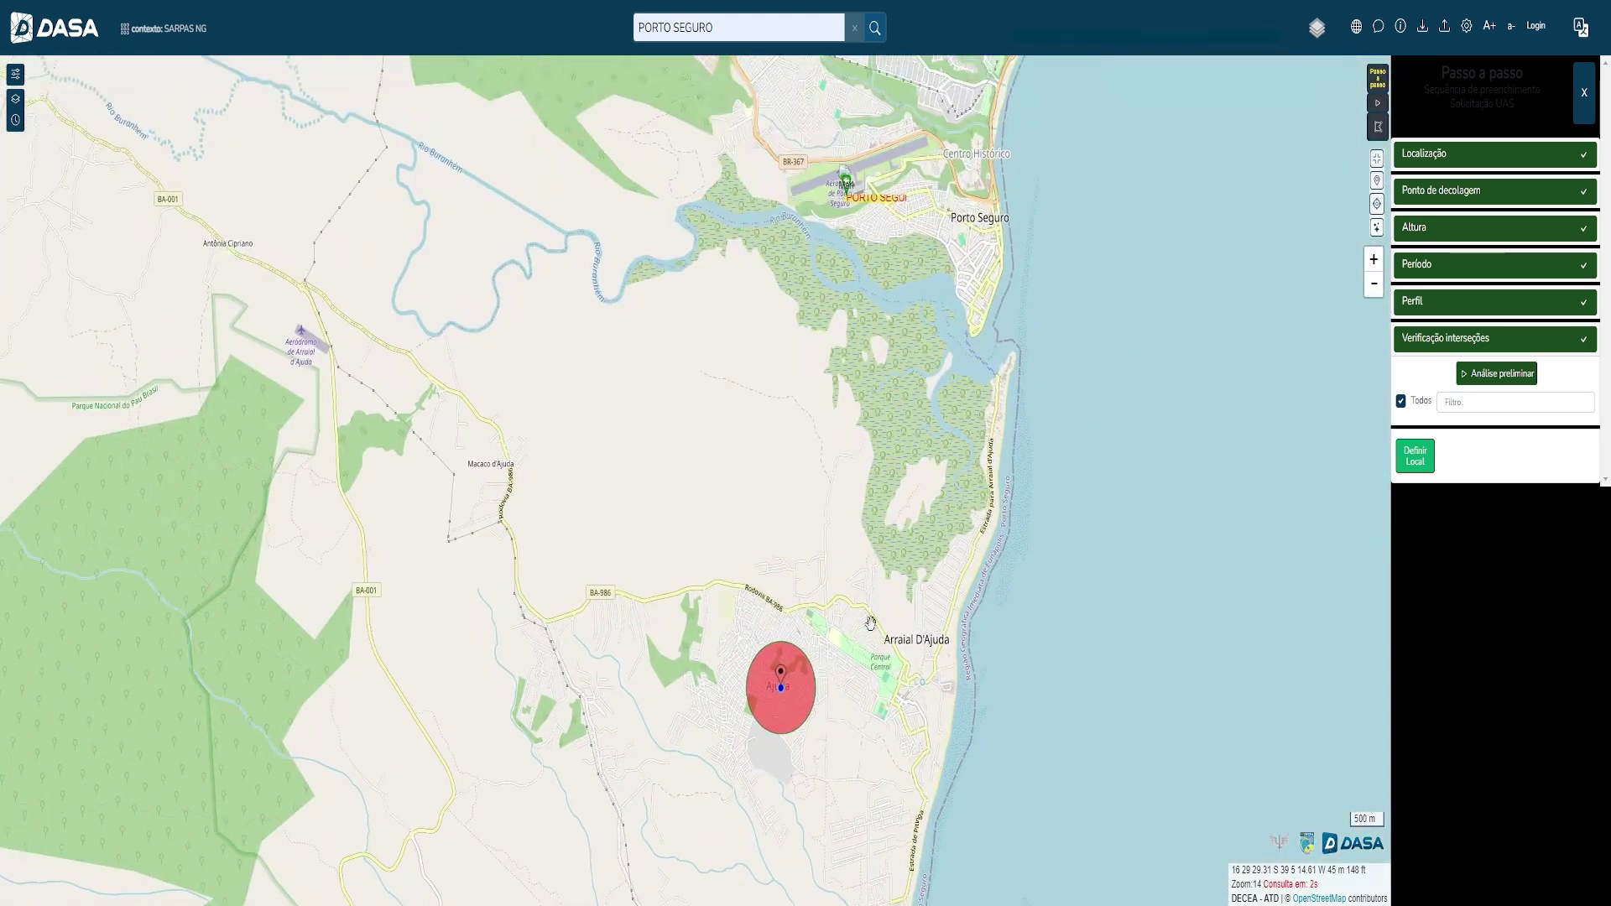
{"action": "scroll", "coordinate": [878, 585], "scroll_direction": "down", "scroll_amount": 1}
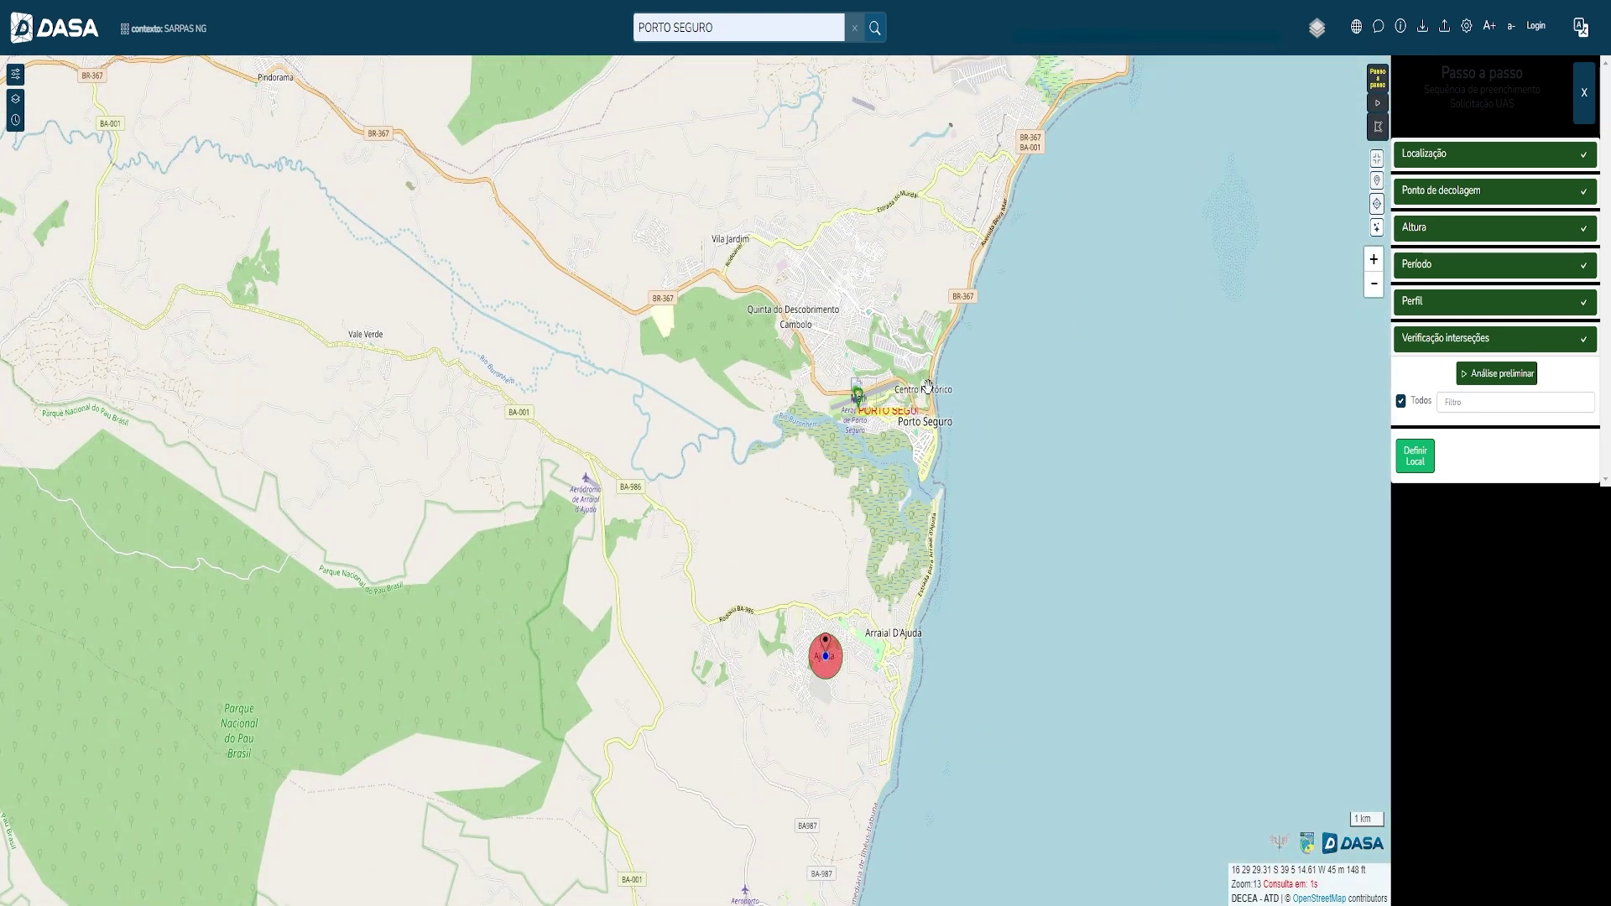